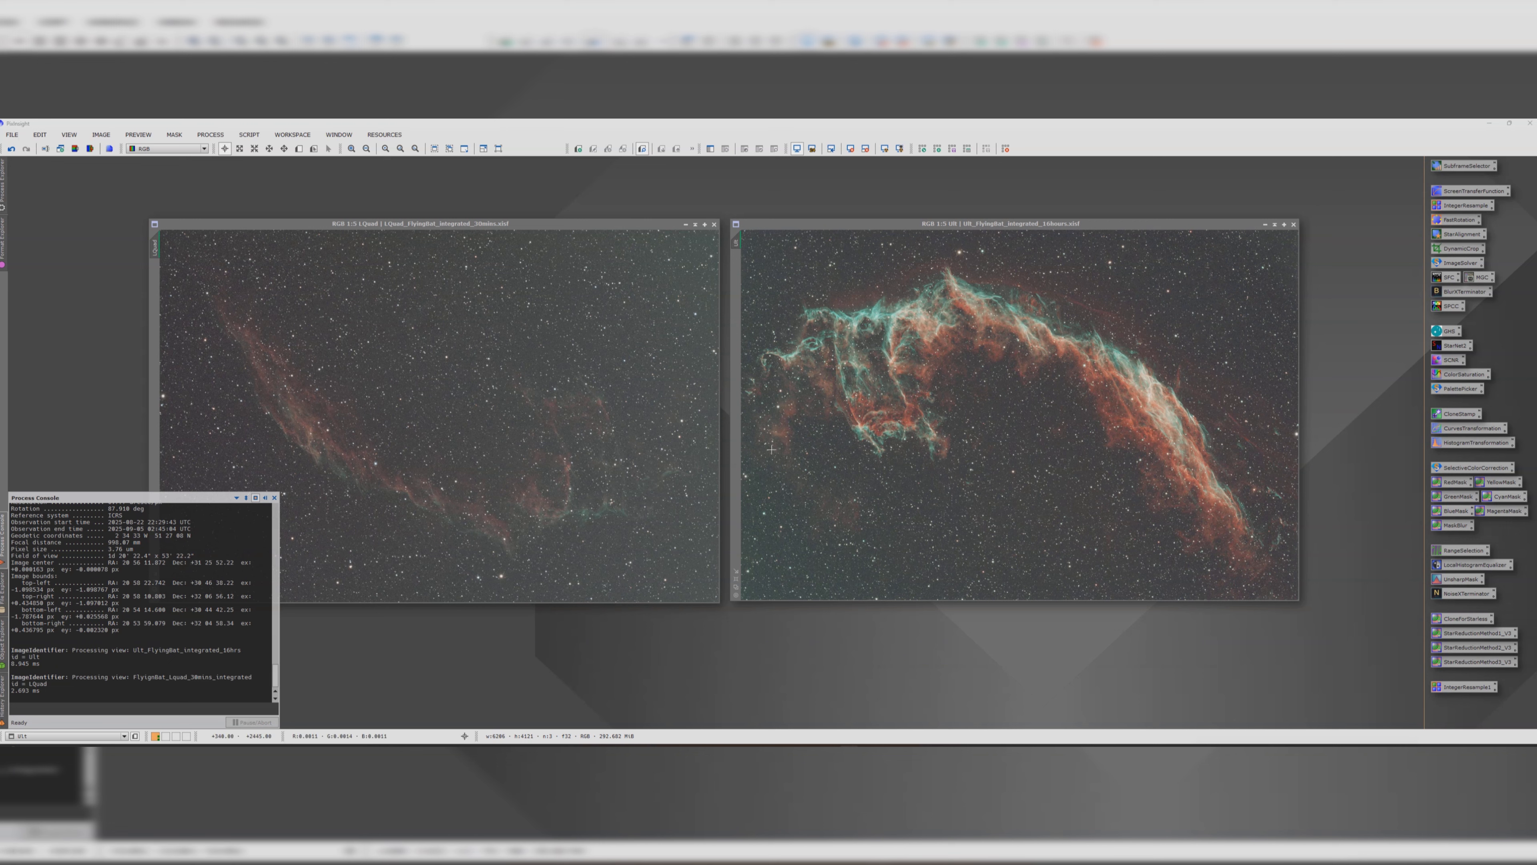
Step: Rotate the LQuad image by 180° with FastRotation and close the process window
click(451, 228)
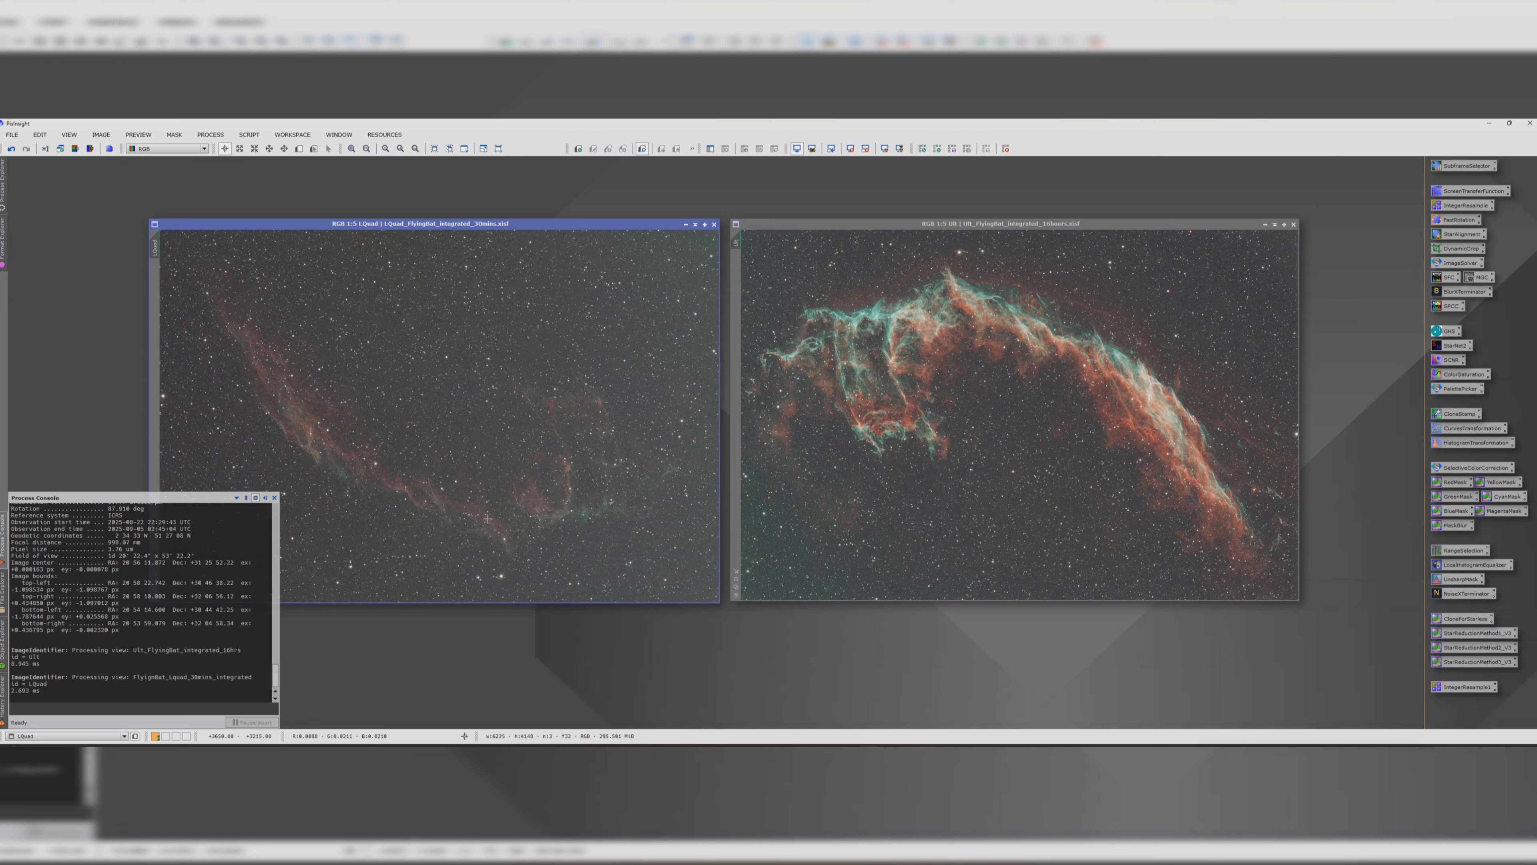
click(796, 223)
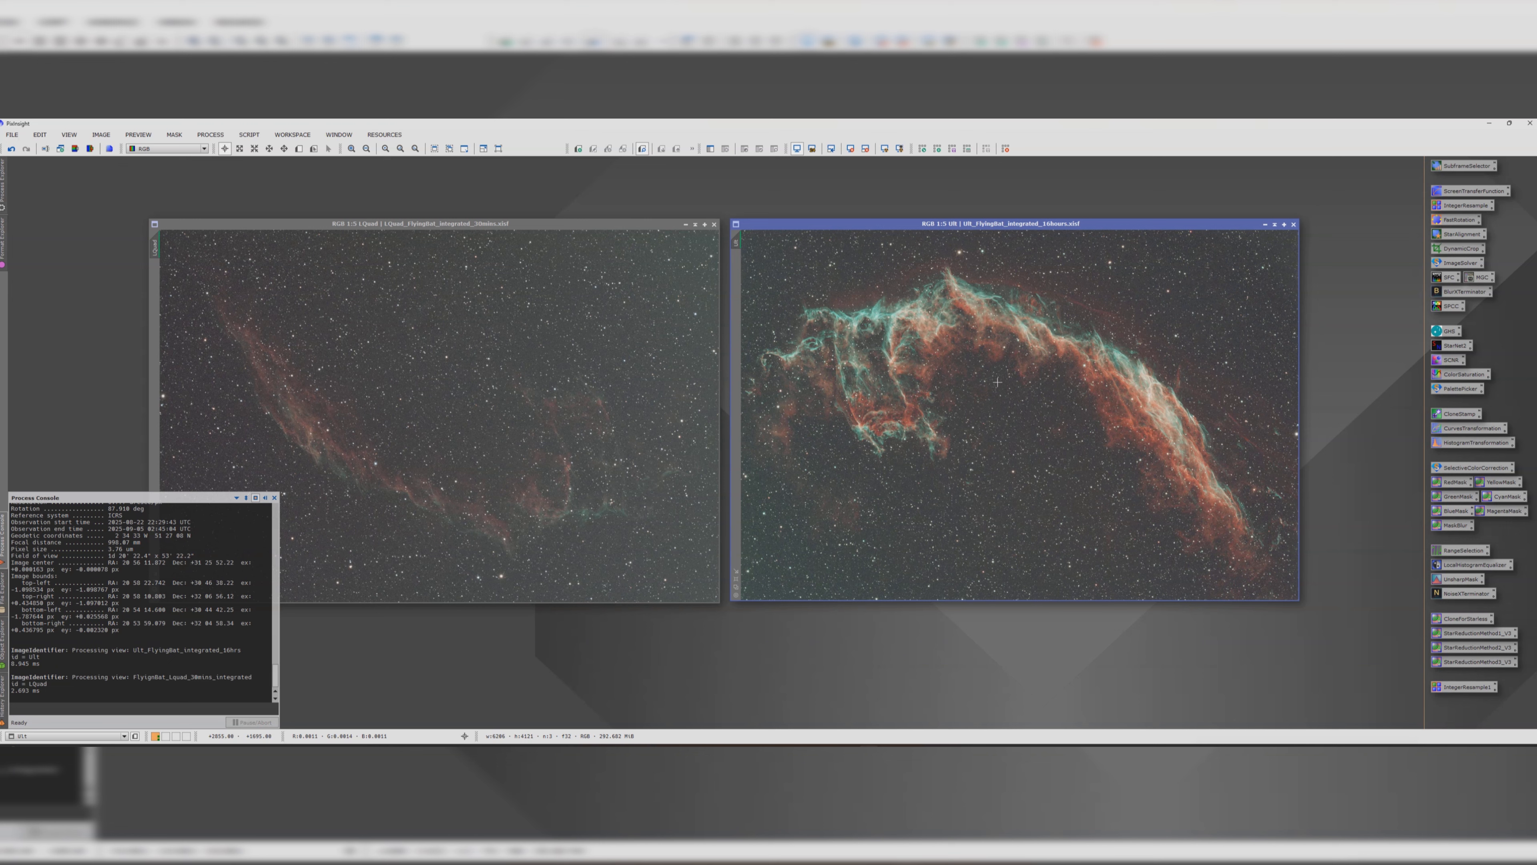
click(491, 223)
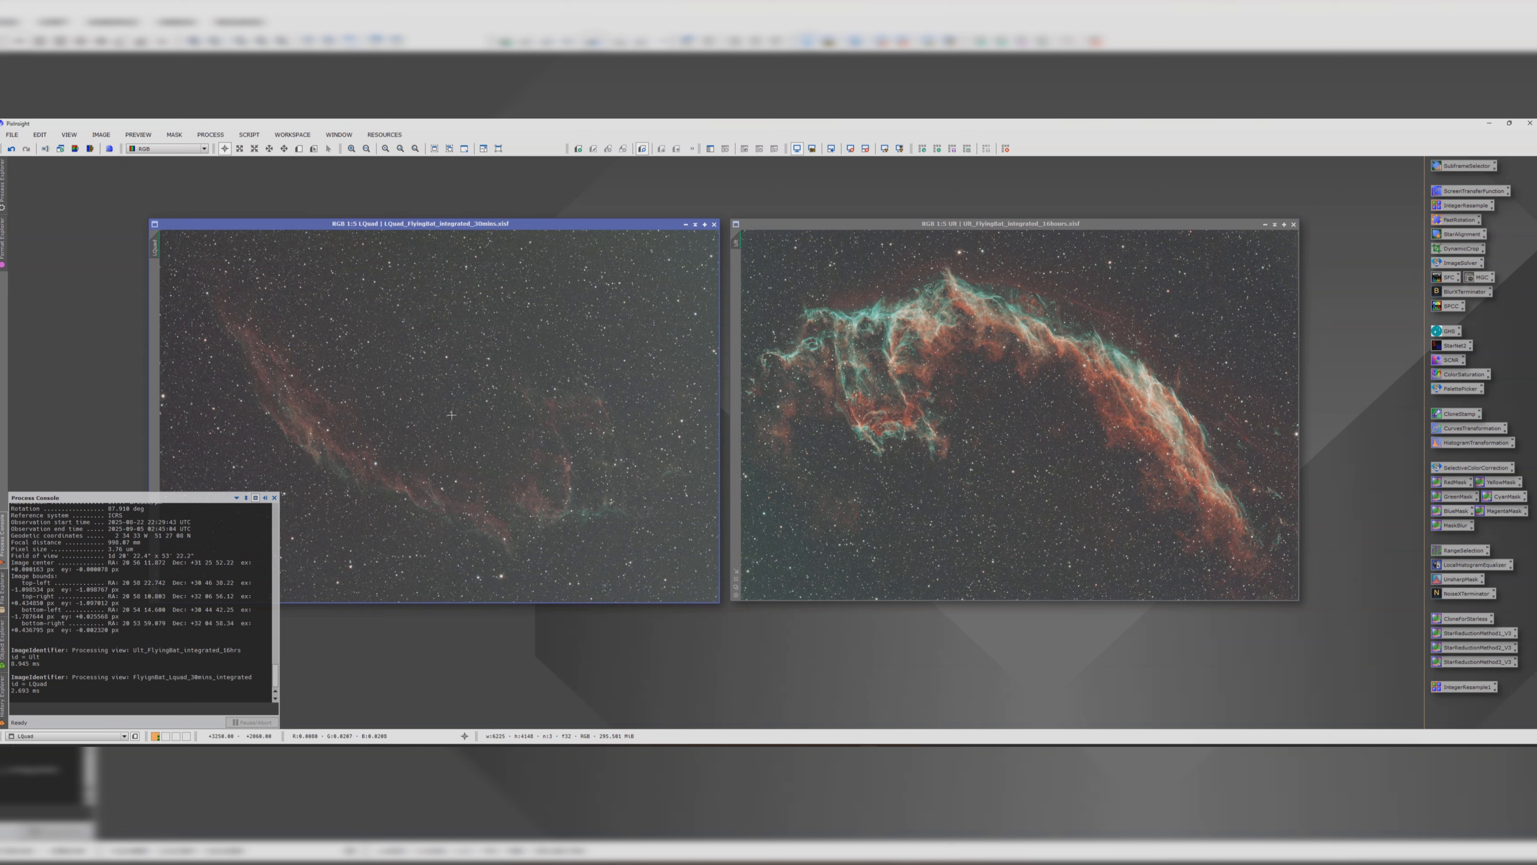
double_click(1459, 219)
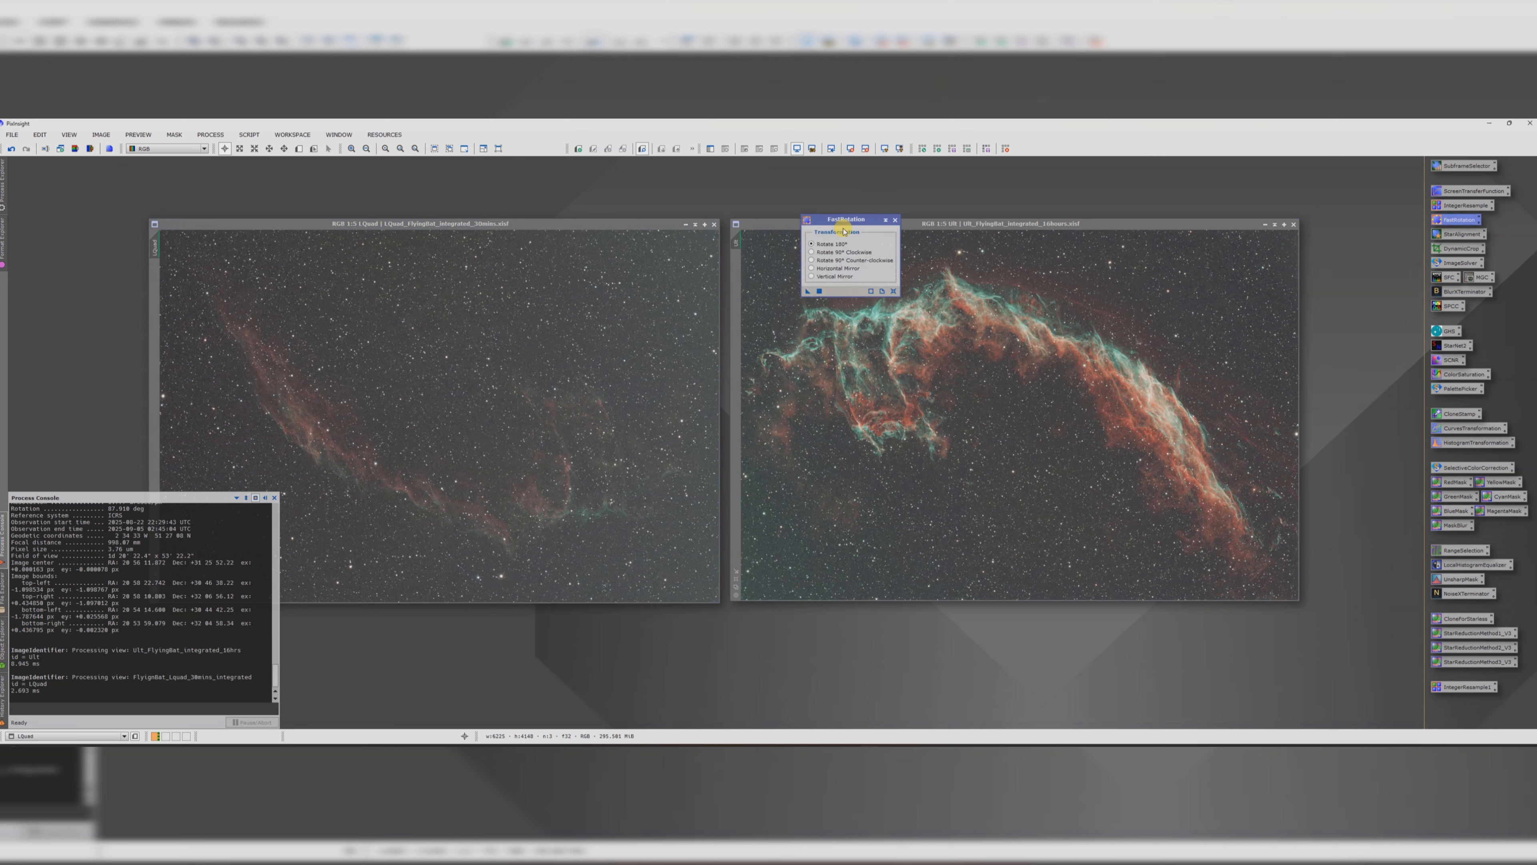
drag(808, 290, 567, 325)
click(787, 467)
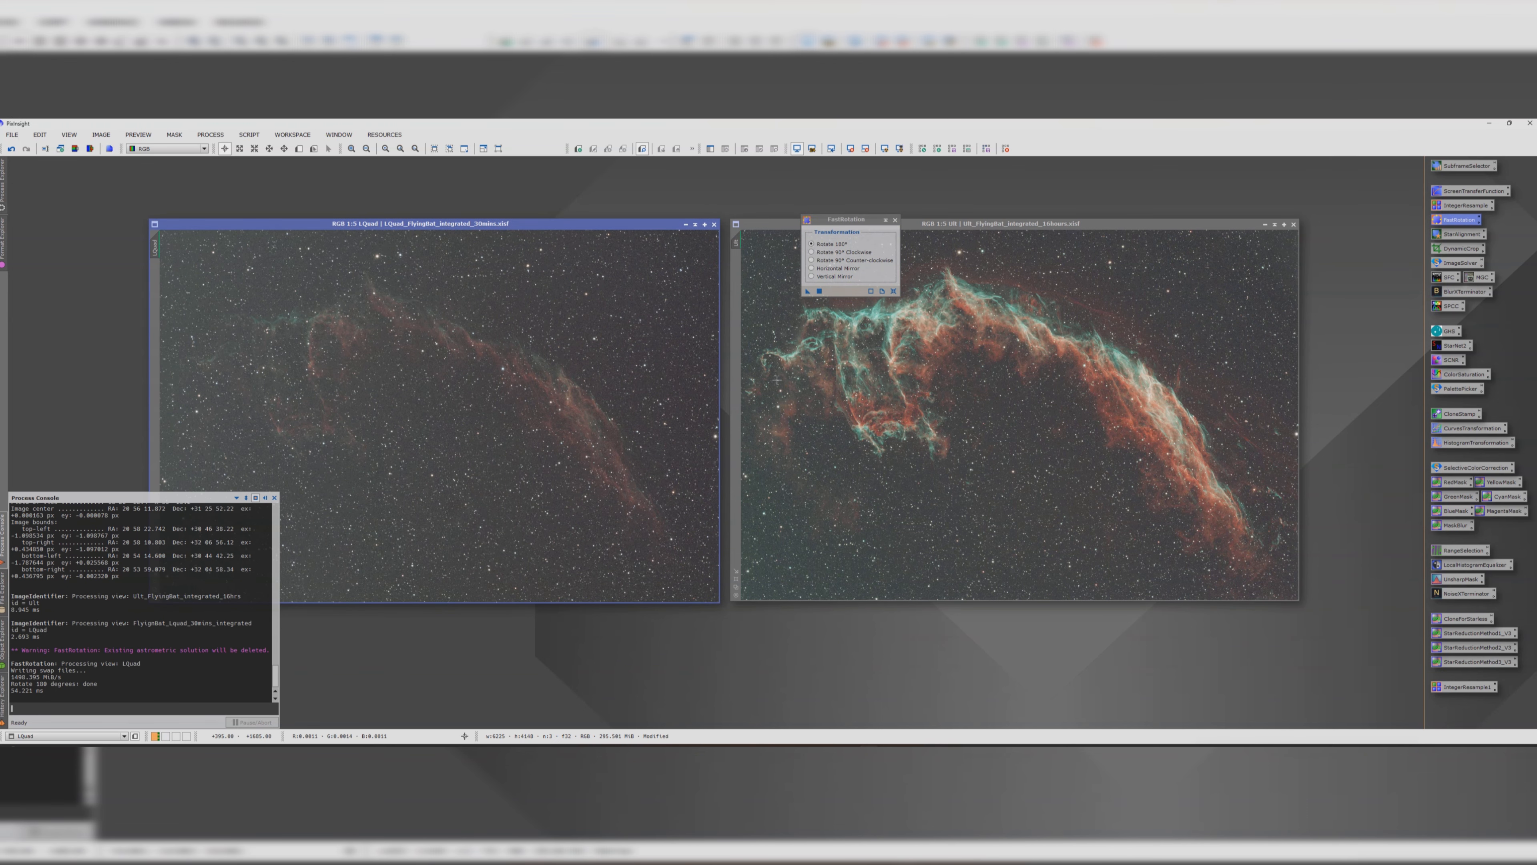
click(896, 220)
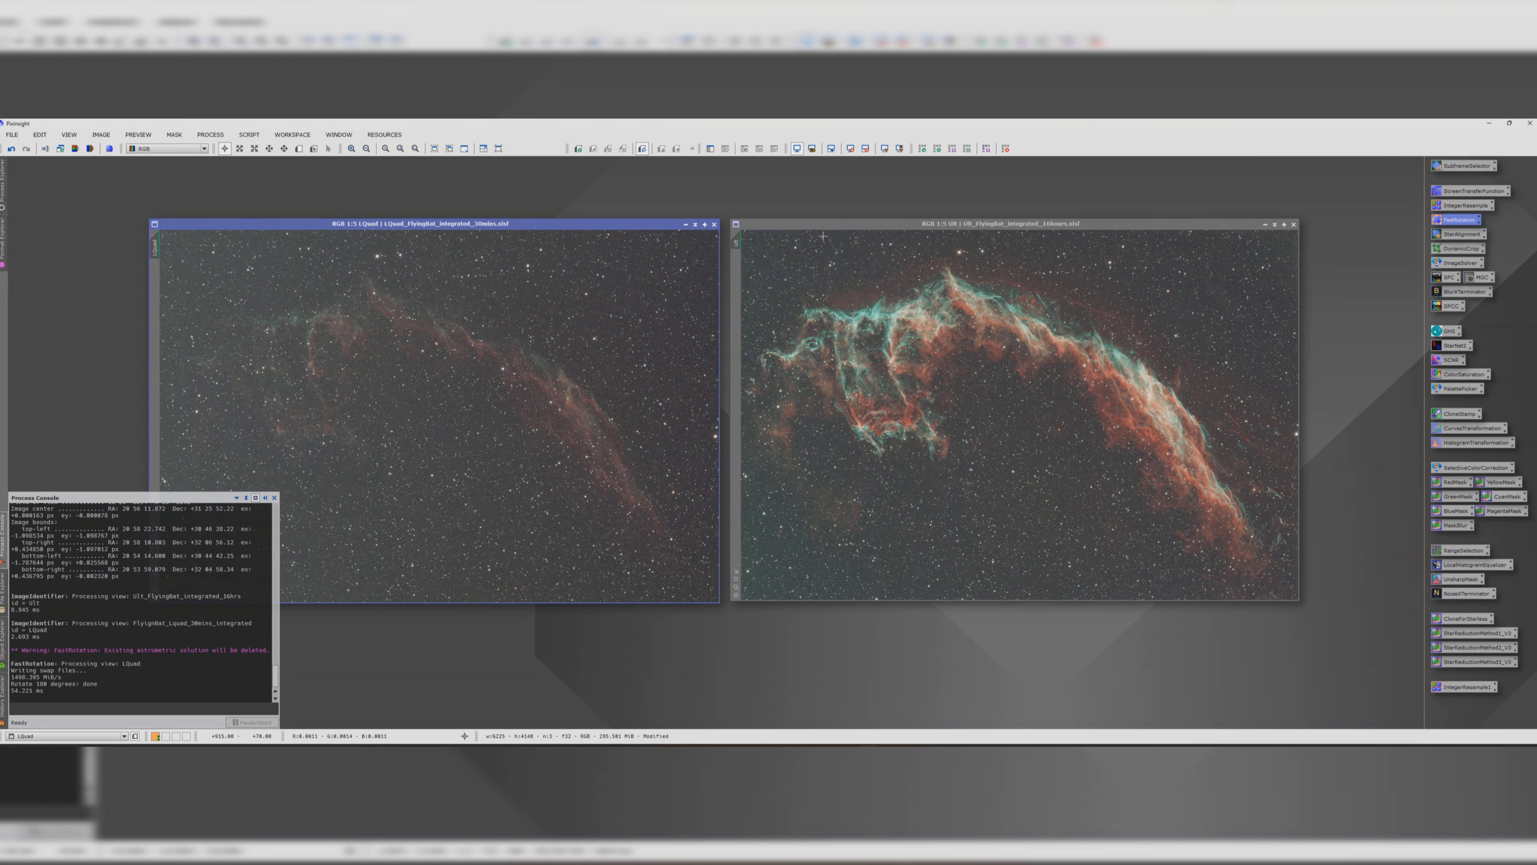
Step: Downsample the LQuad image by a factor of 2 with IntegerResample in Average mode
double_click(1455, 207)
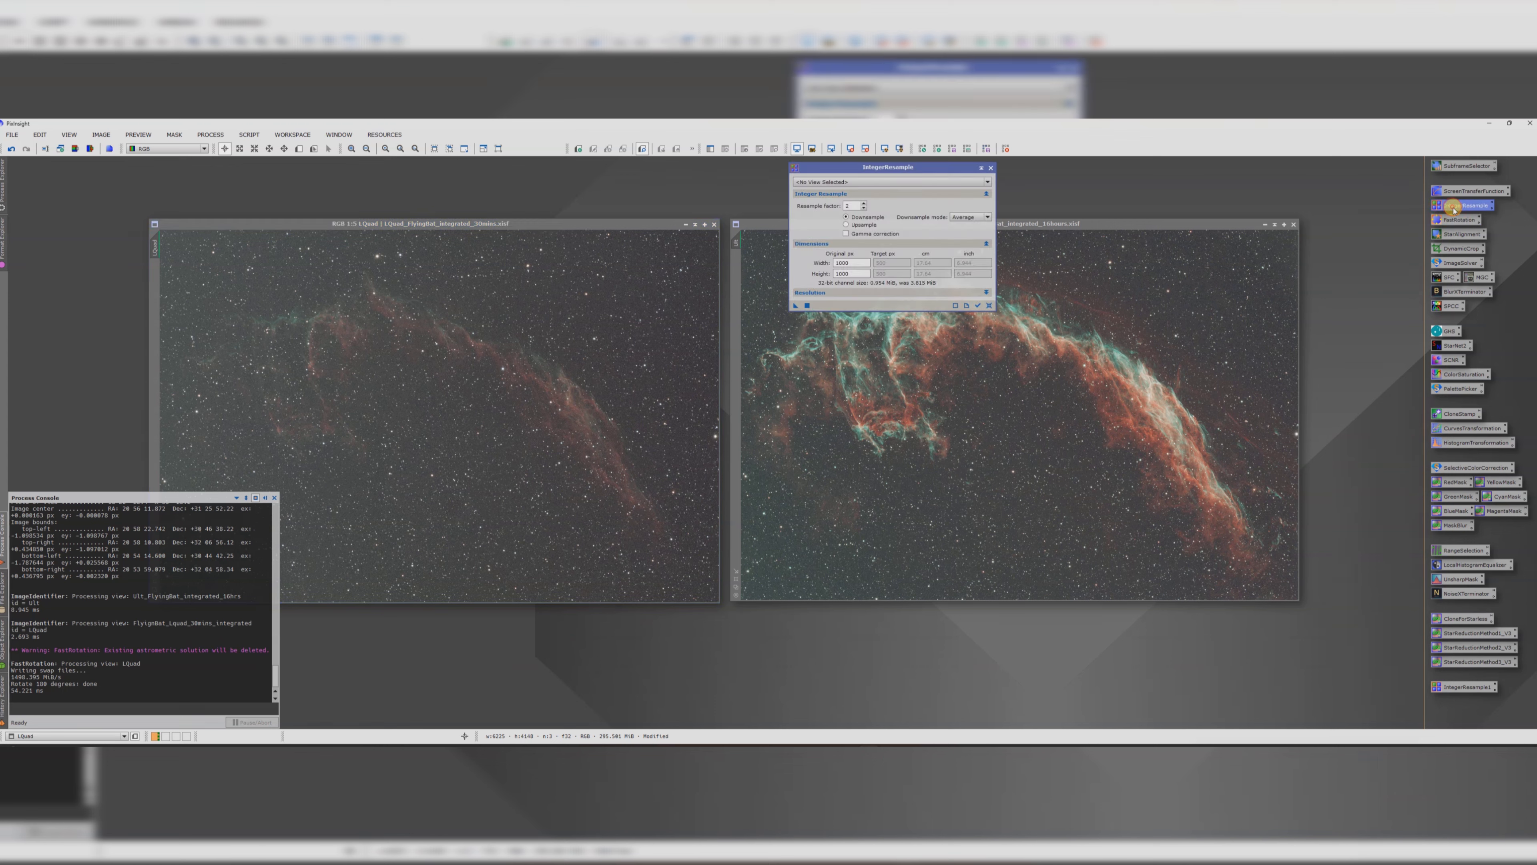
click(834, 182)
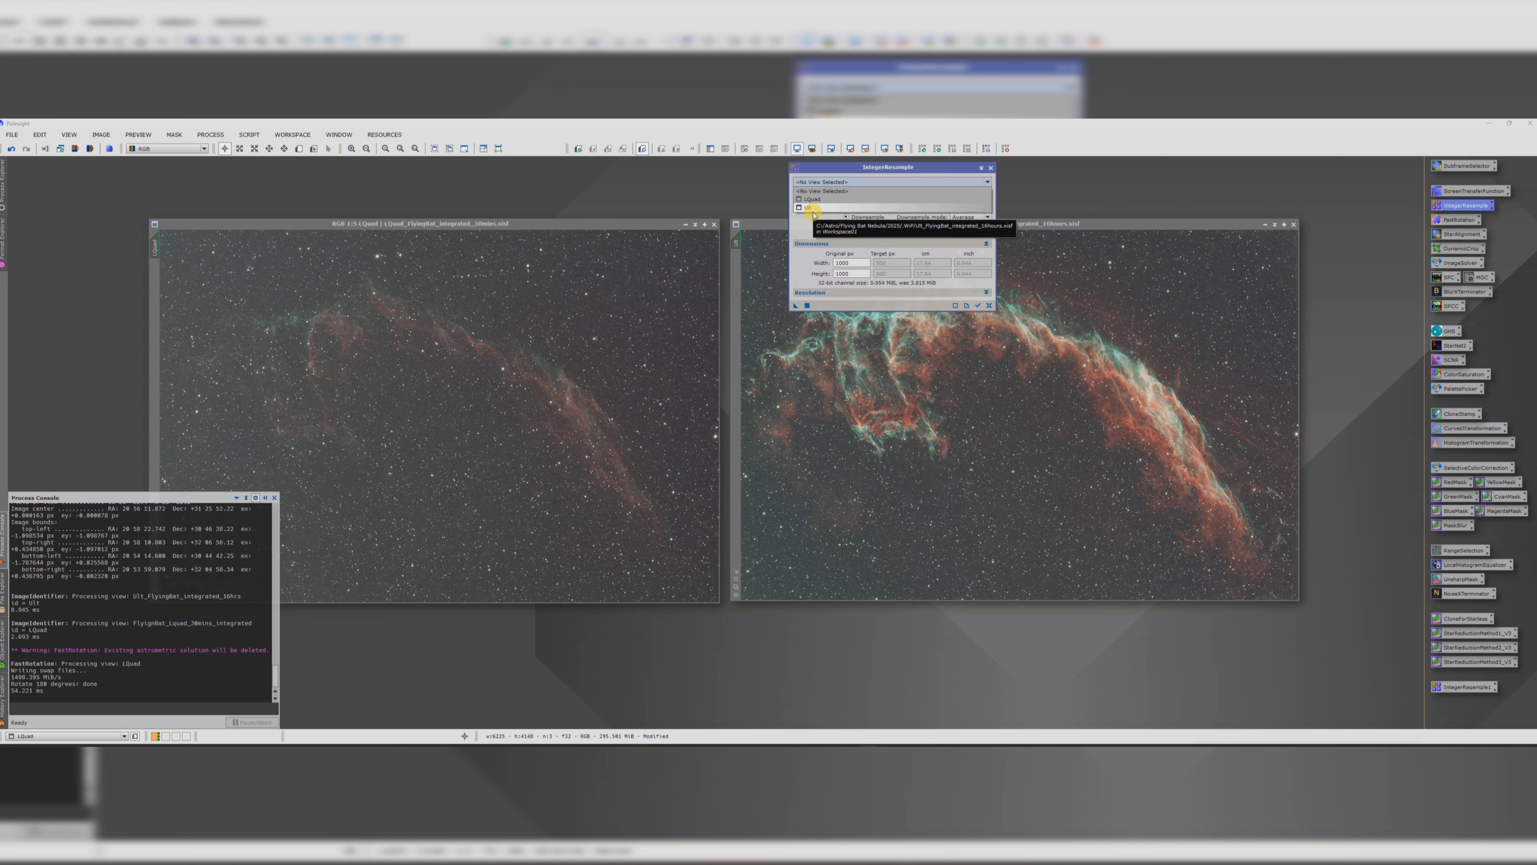
click(812, 199)
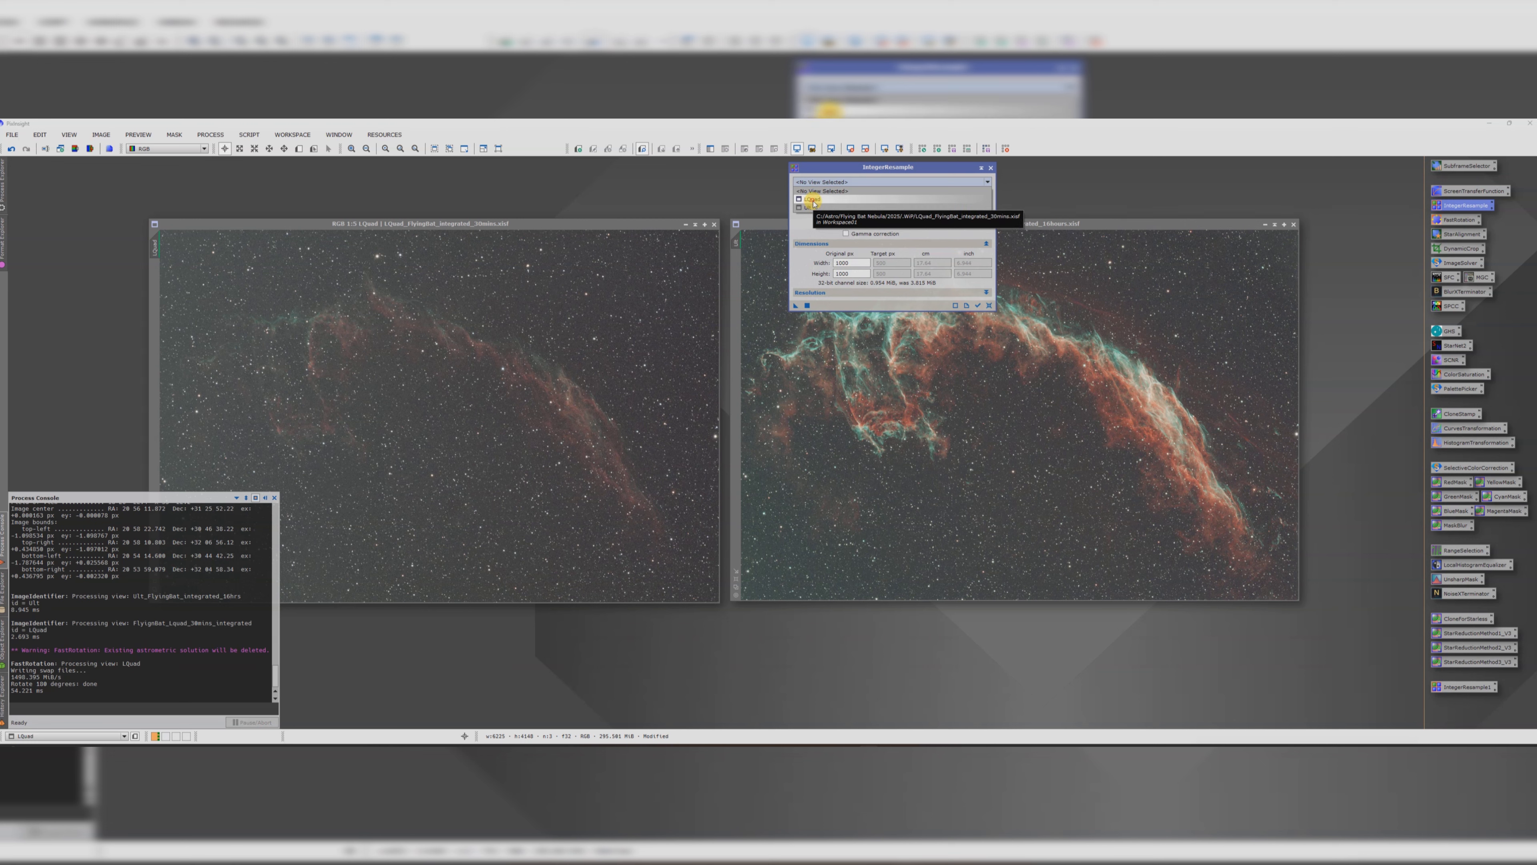
click(846, 225)
click(846, 217)
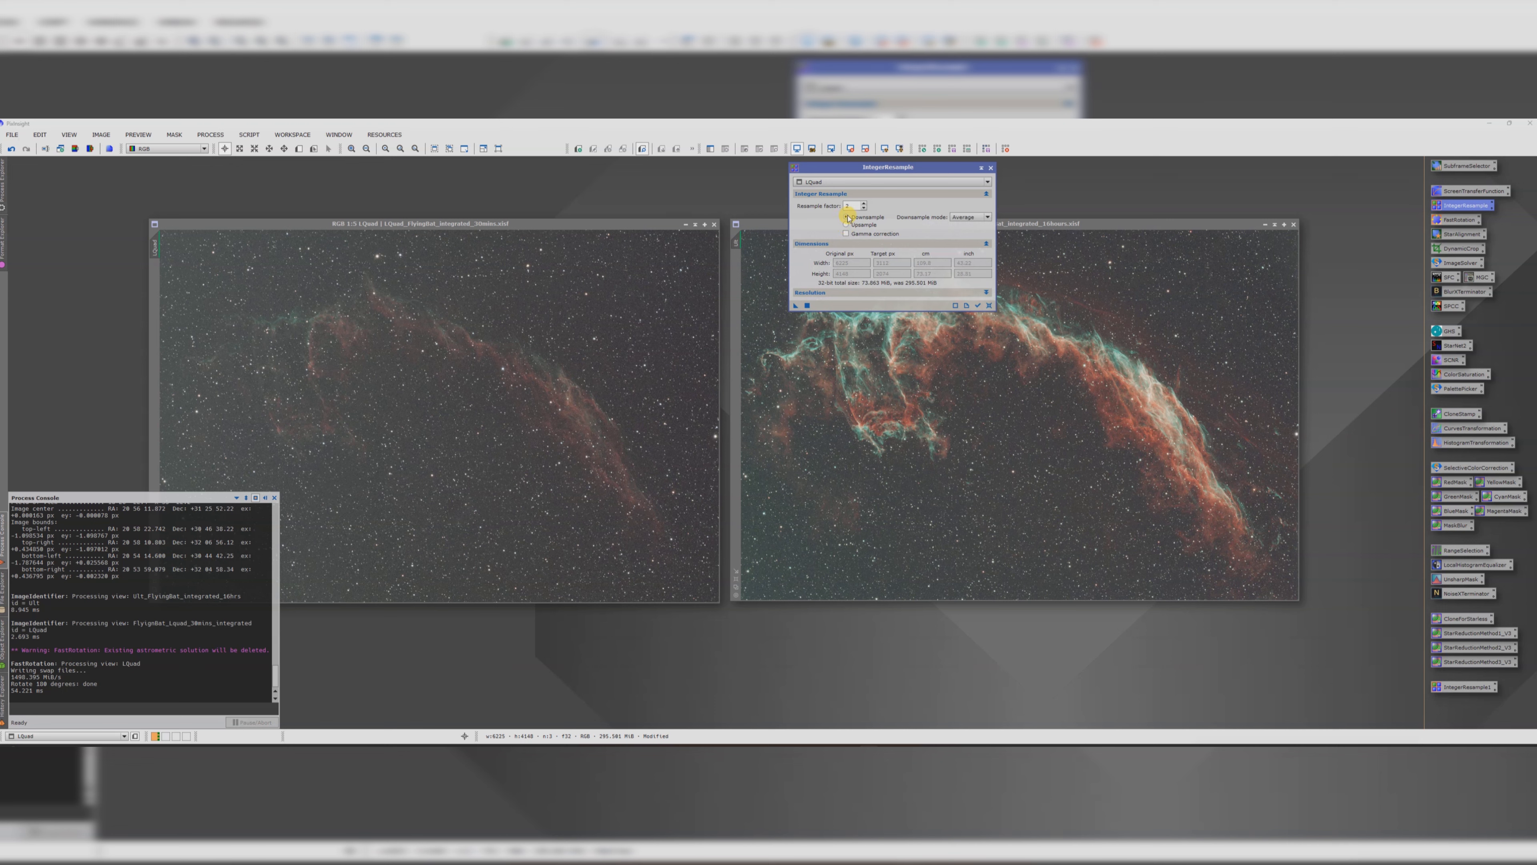
drag(796, 305, 544, 343)
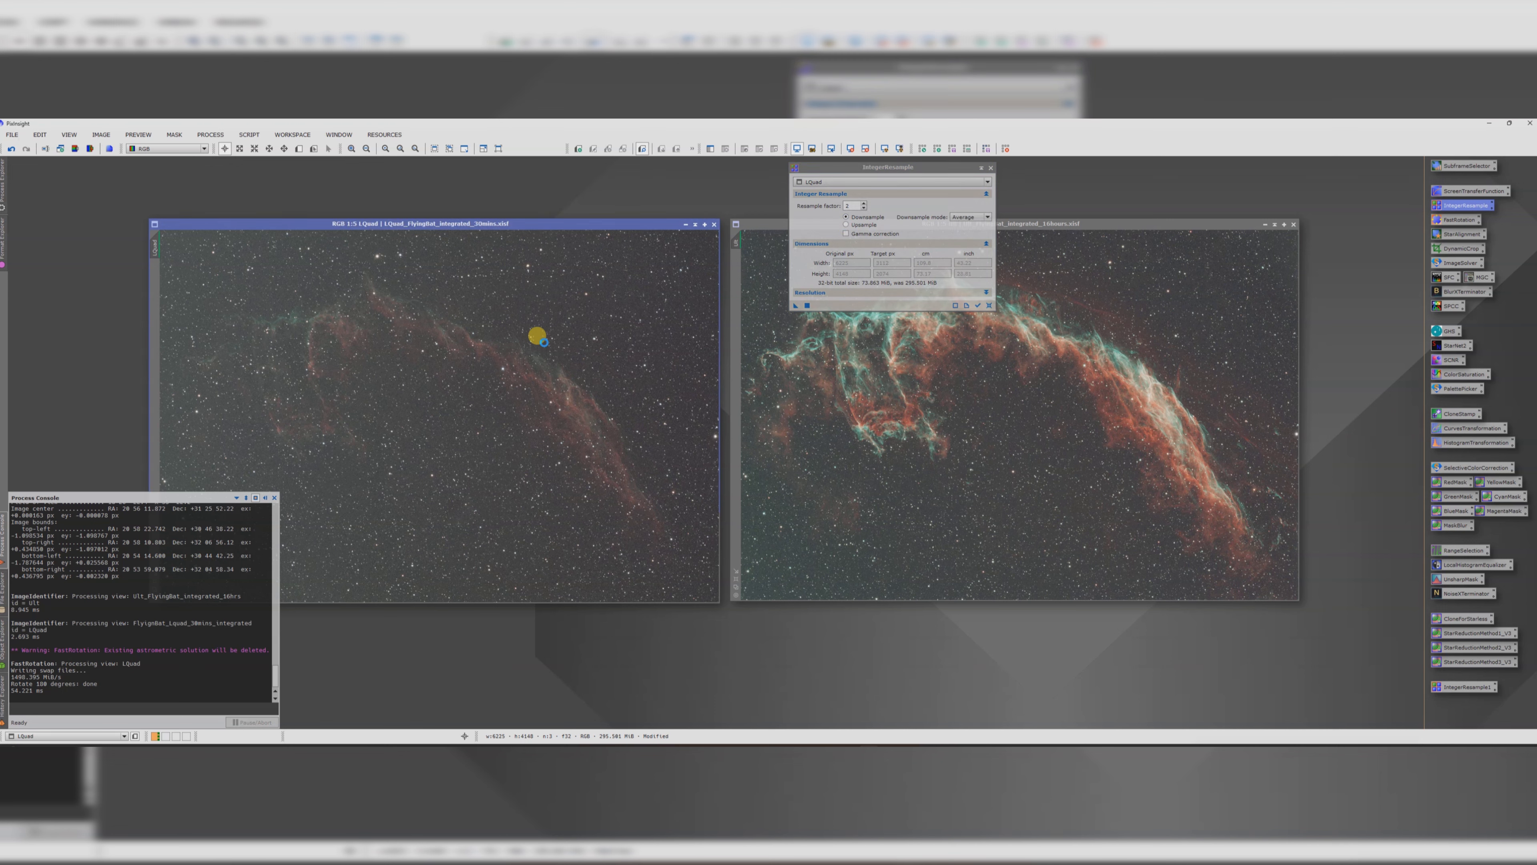
Step: Downsample the Ult image by a factor of 2 with the same IntegerResample settings and close the process window
click(785, 251)
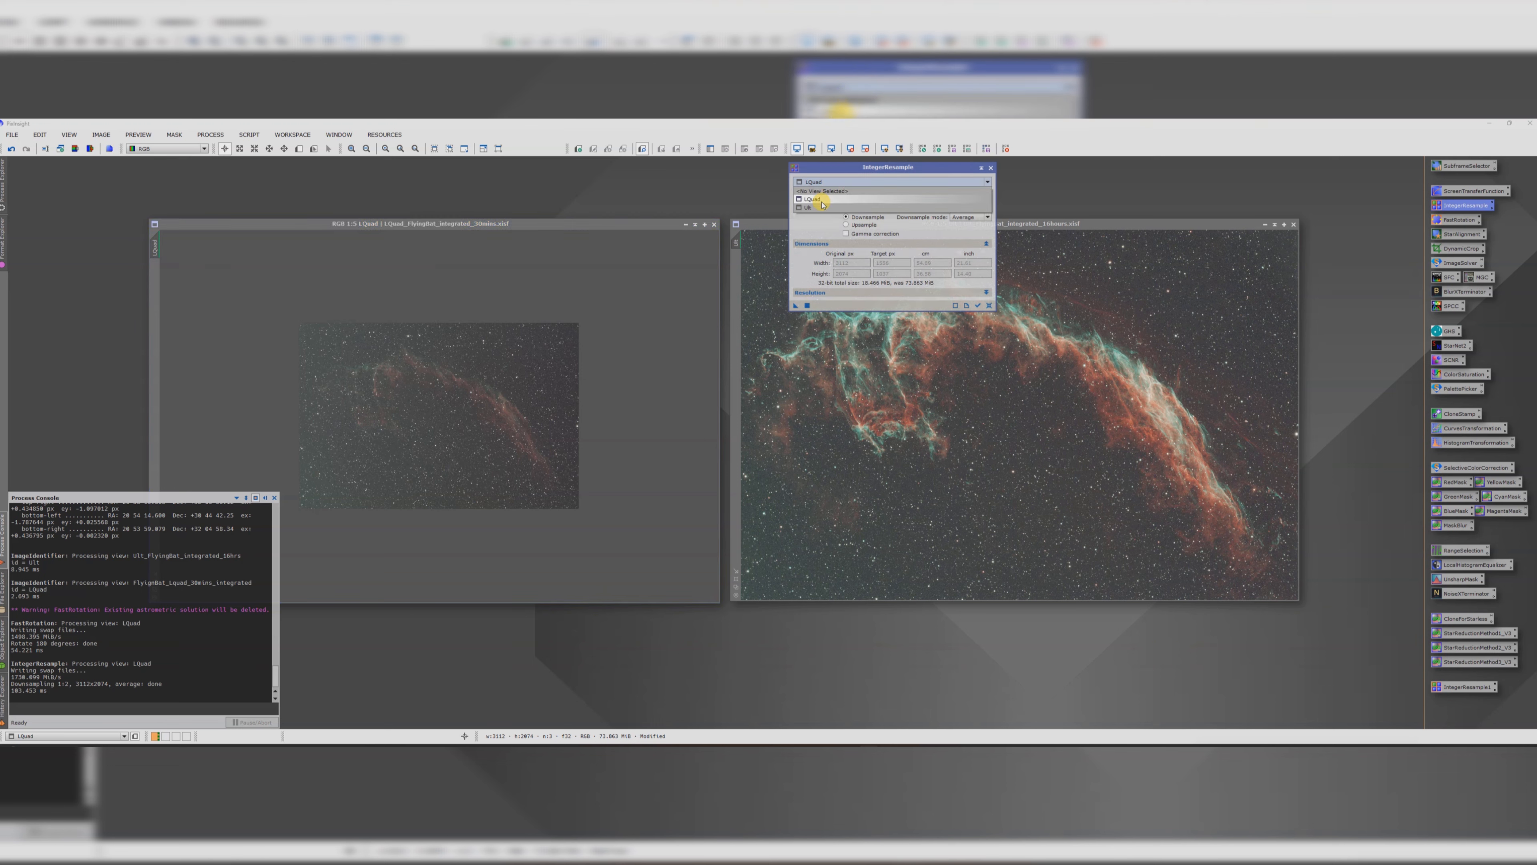
drag(796, 305, 845, 406)
click(787, 467)
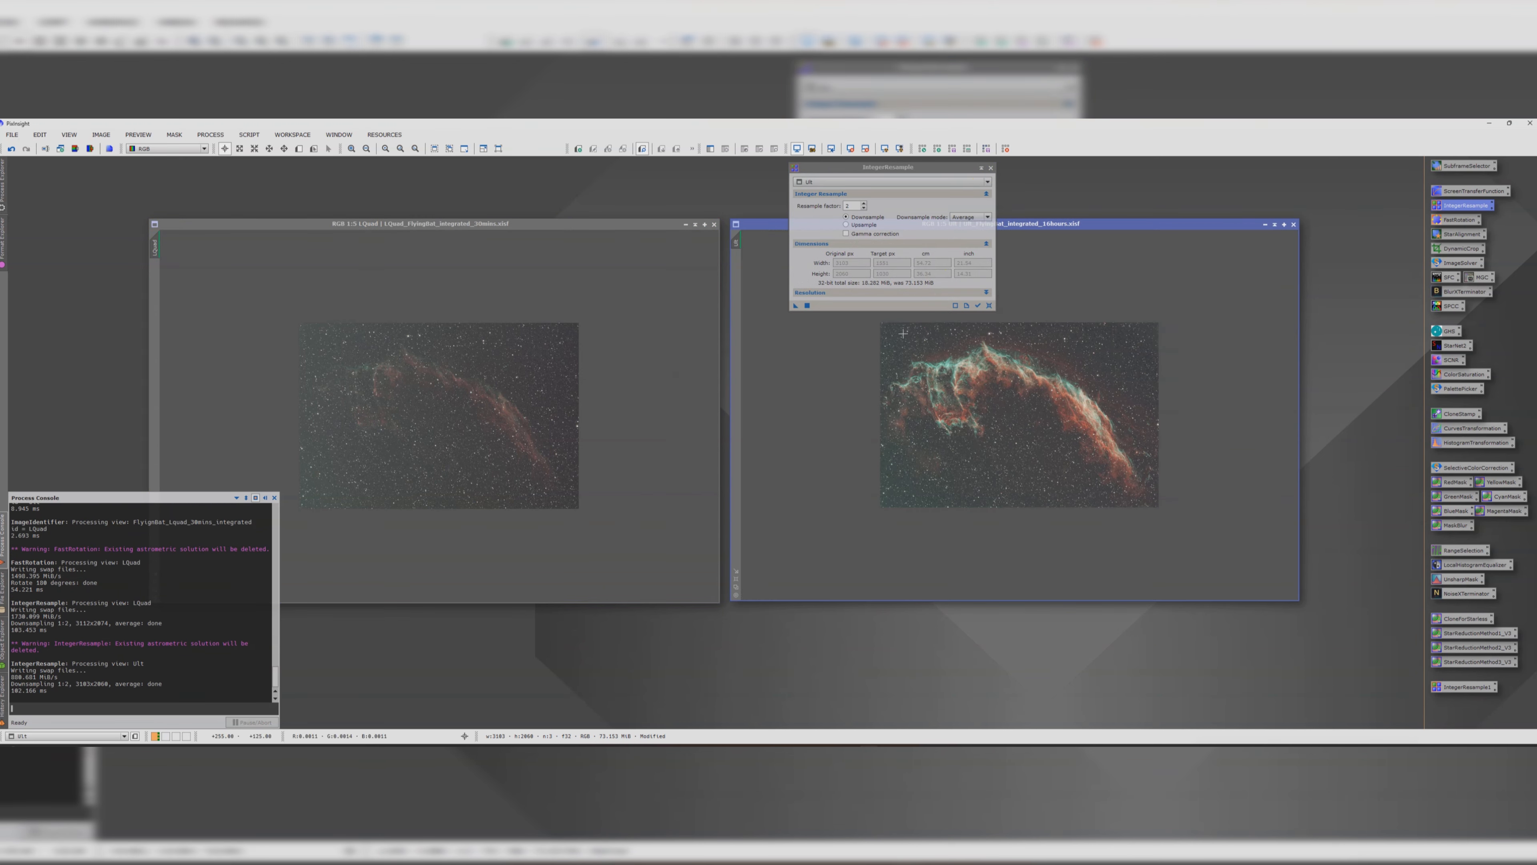
click(989, 167)
Step: Clone the LQuad and Ult images and park both minimized clones together, clear of the originals
scroll(605, 363, up, 2)
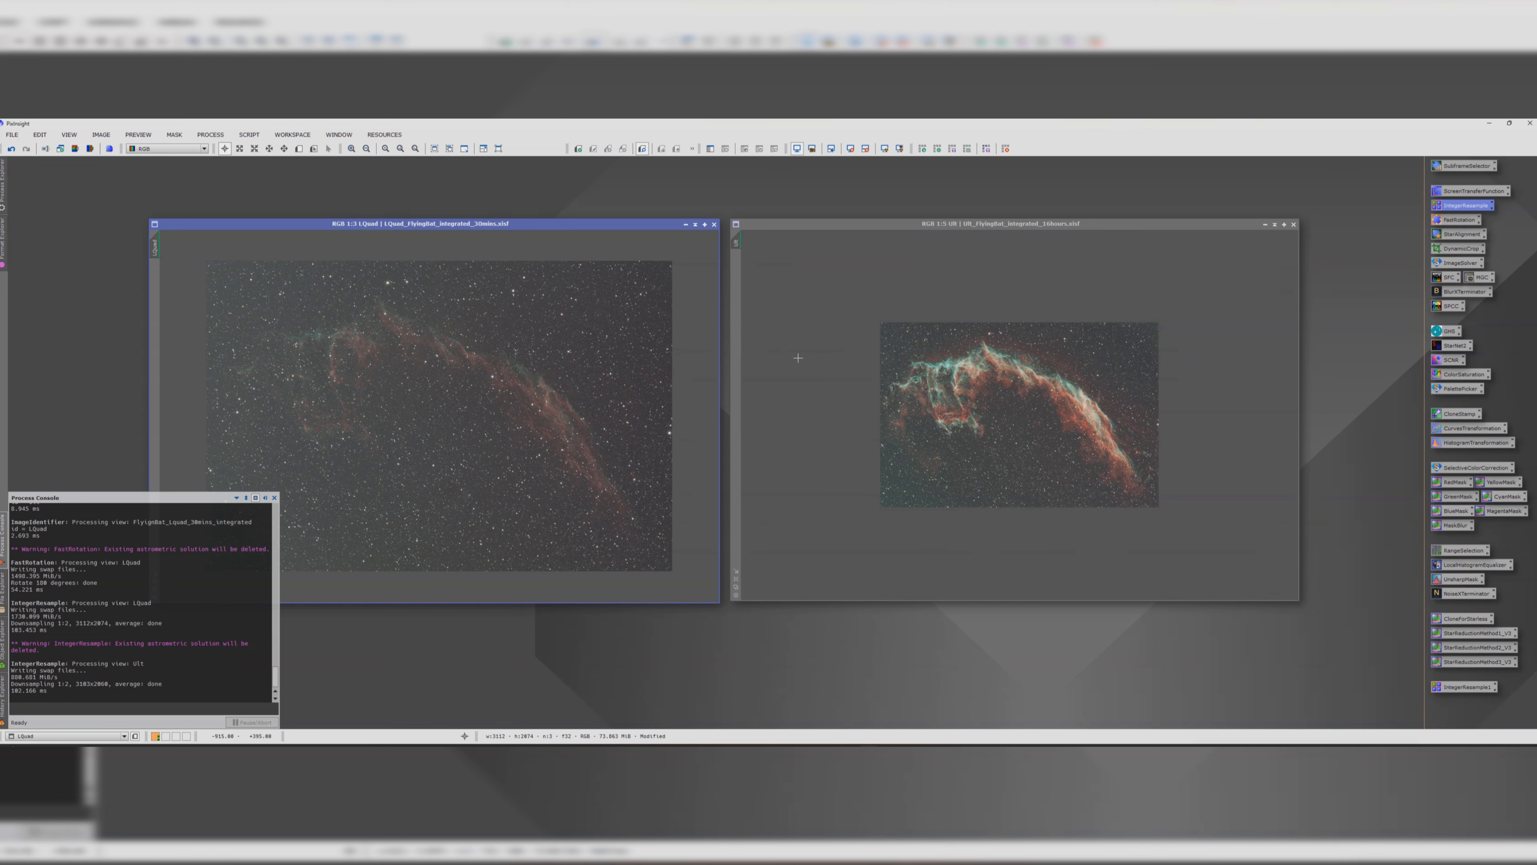
scroll(798, 358, up, 2)
drag(154, 245, 81, 162)
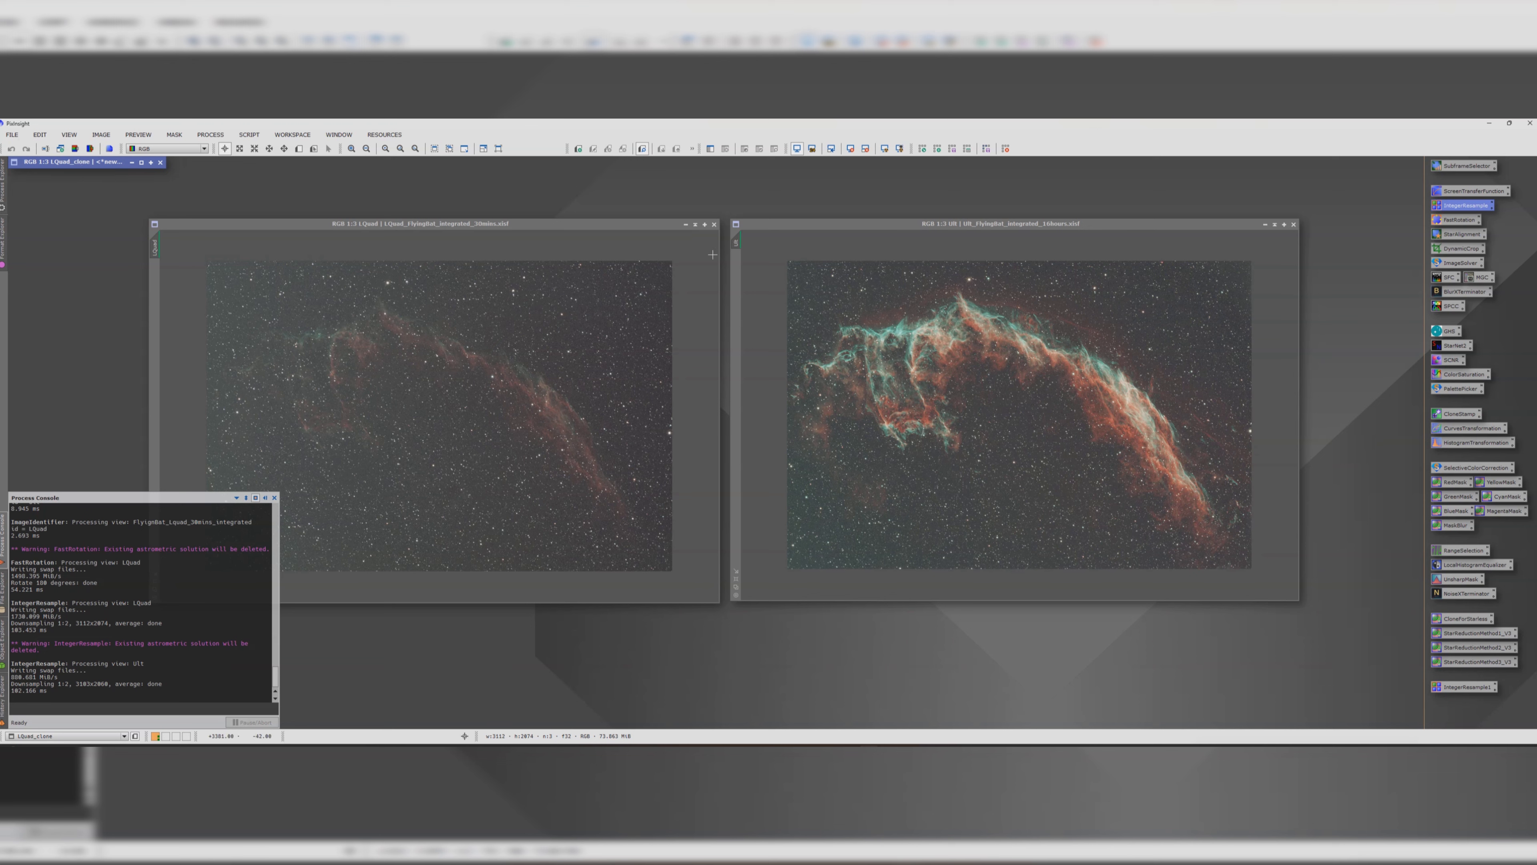
drag(661, 260, 296, 308)
click(747, 299)
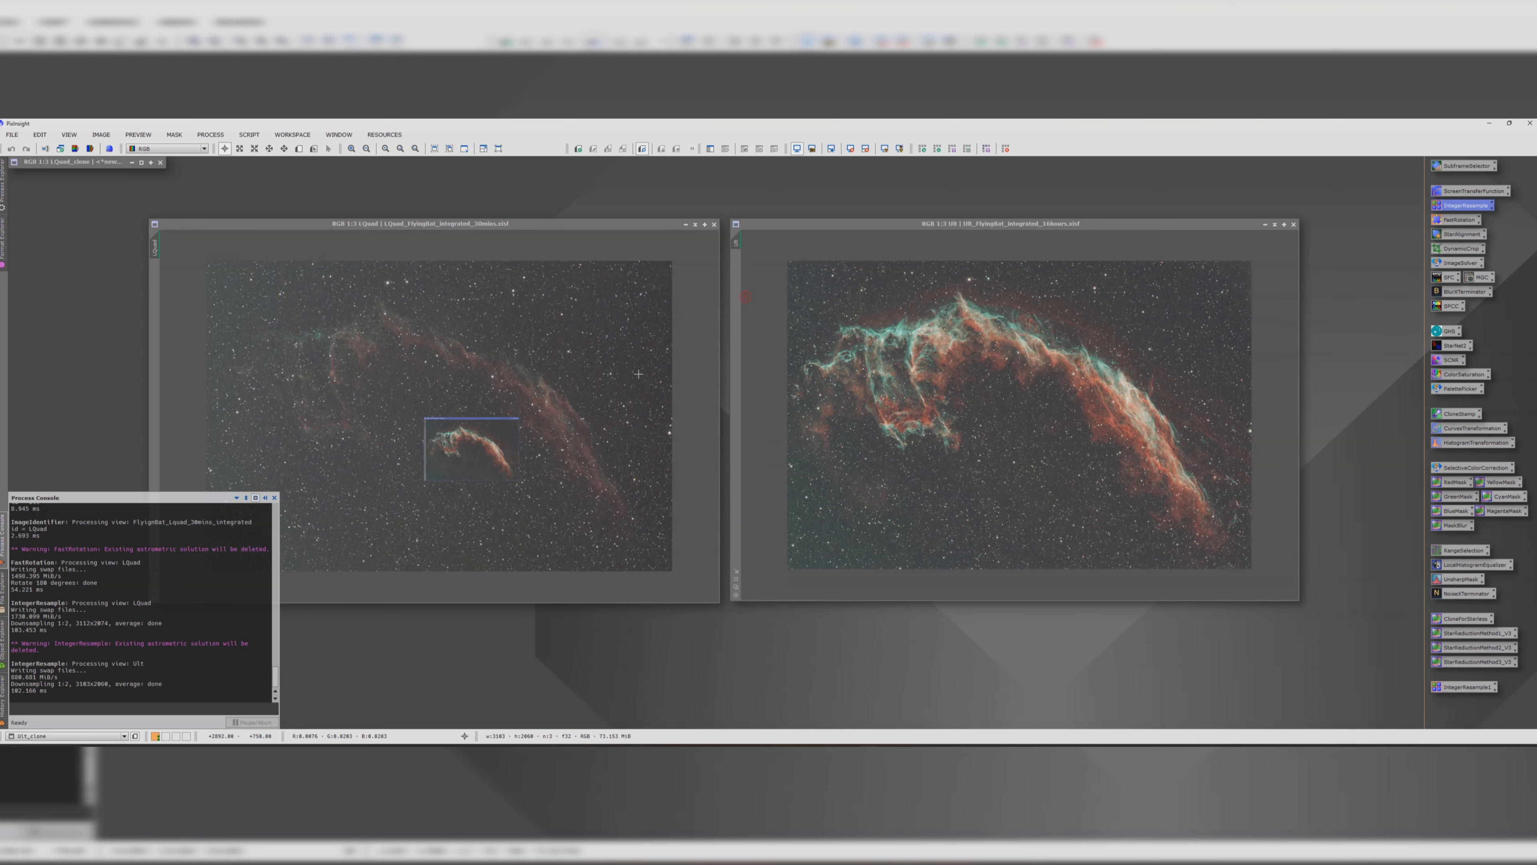
drag(520, 457, 70, 179)
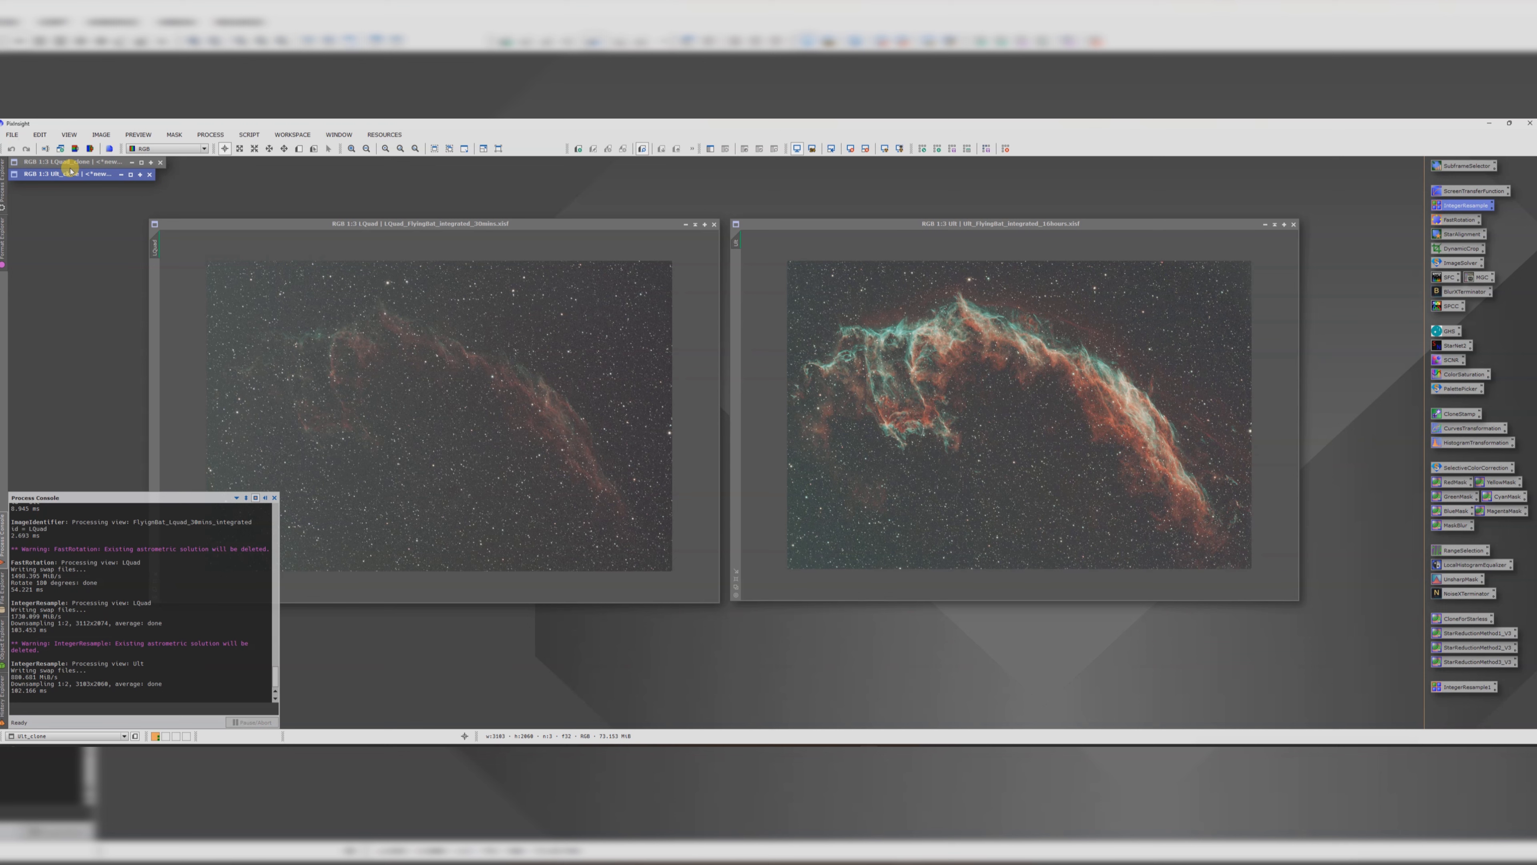
click(729, 290)
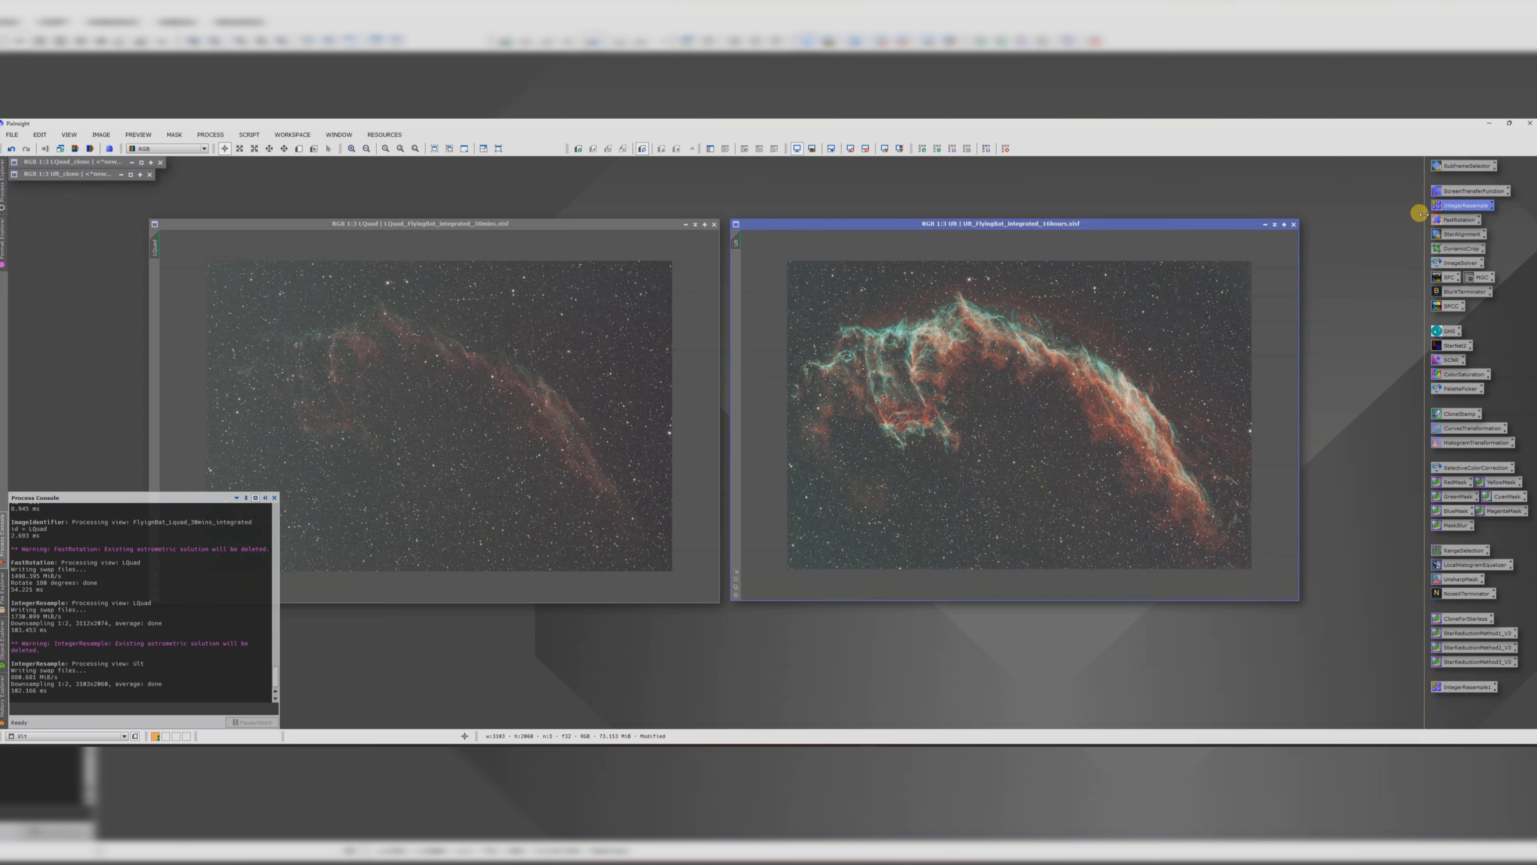
Step: Set the Ult view as the reference image in StarAlignment
double_click(1451, 235)
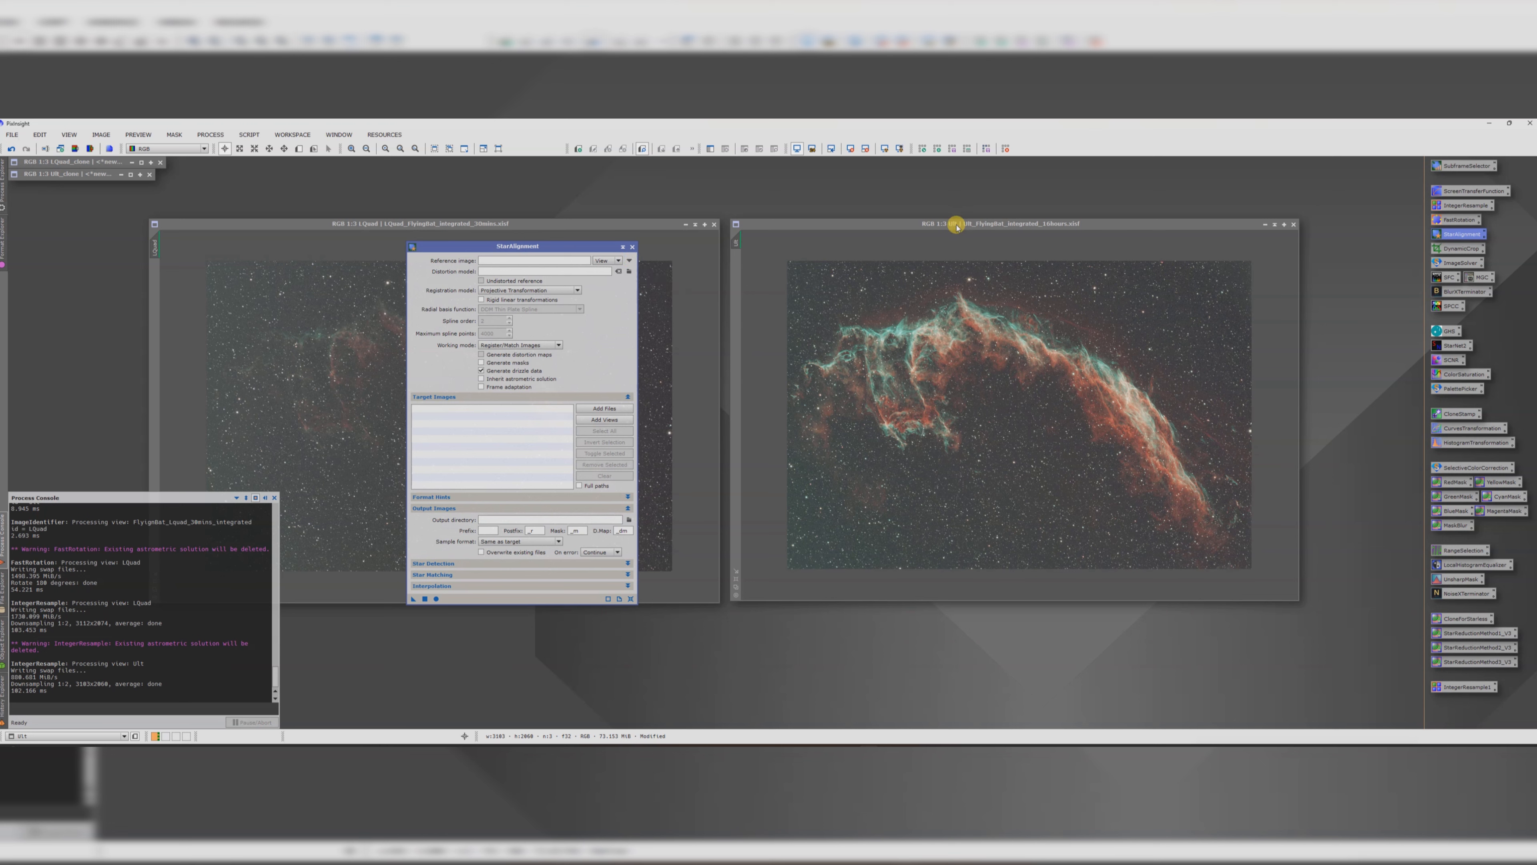
click(631, 261)
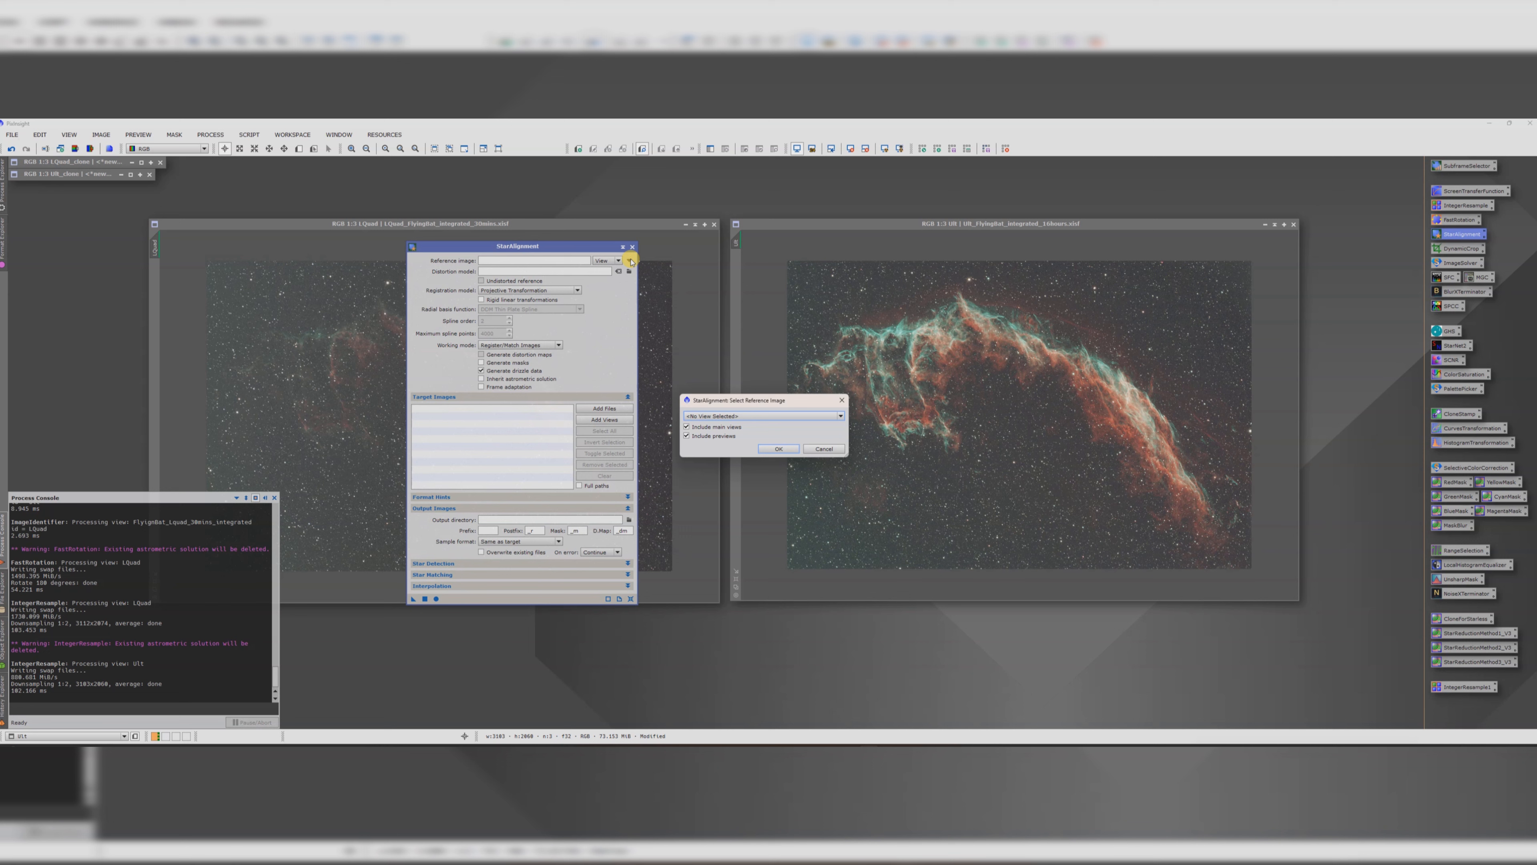
click(705, 416)
click(714, 451)
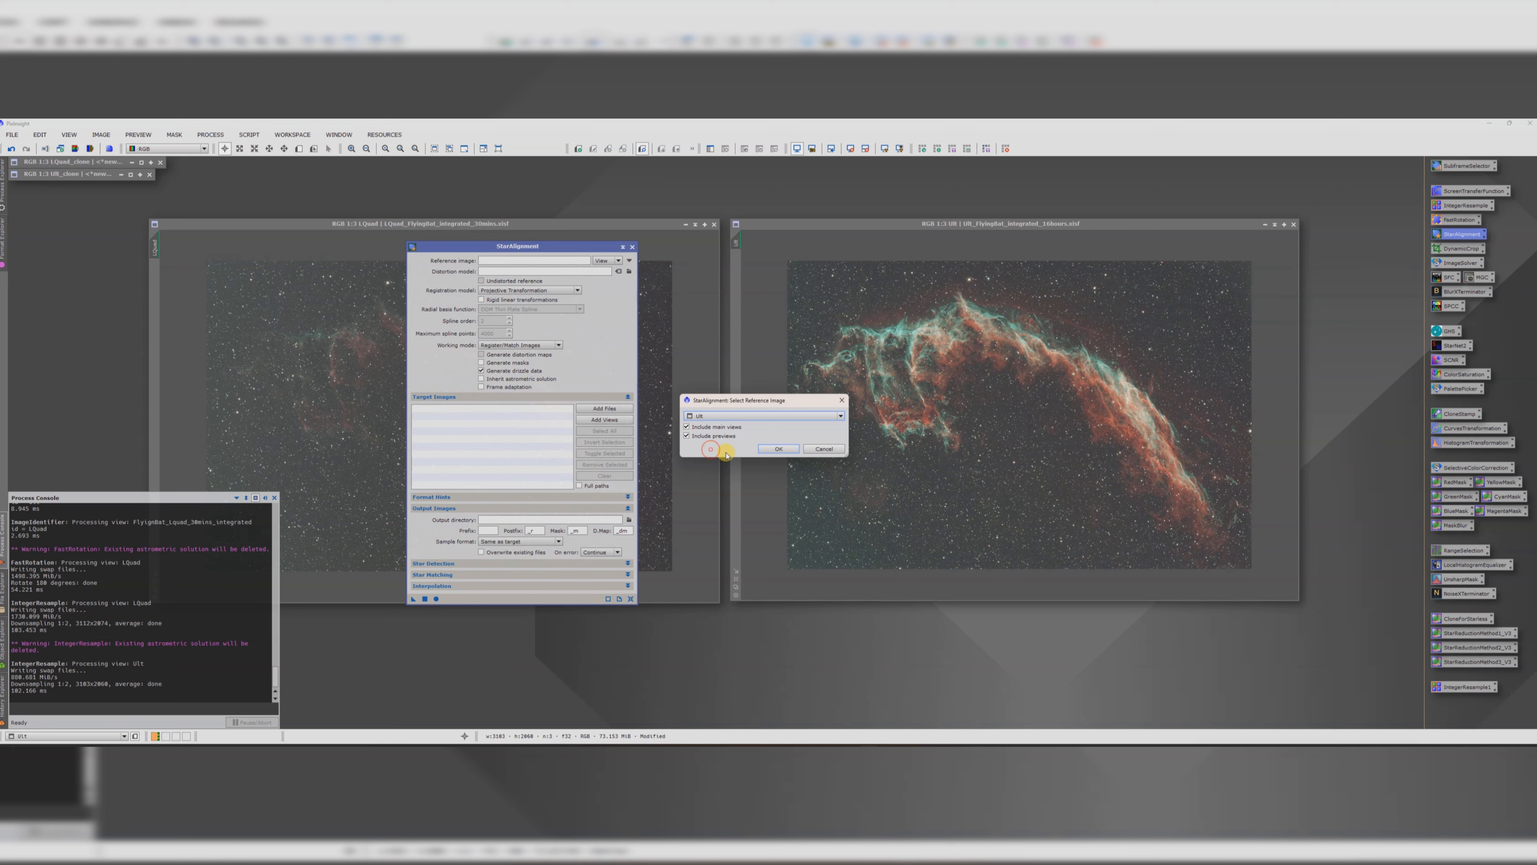
click(776, 451)
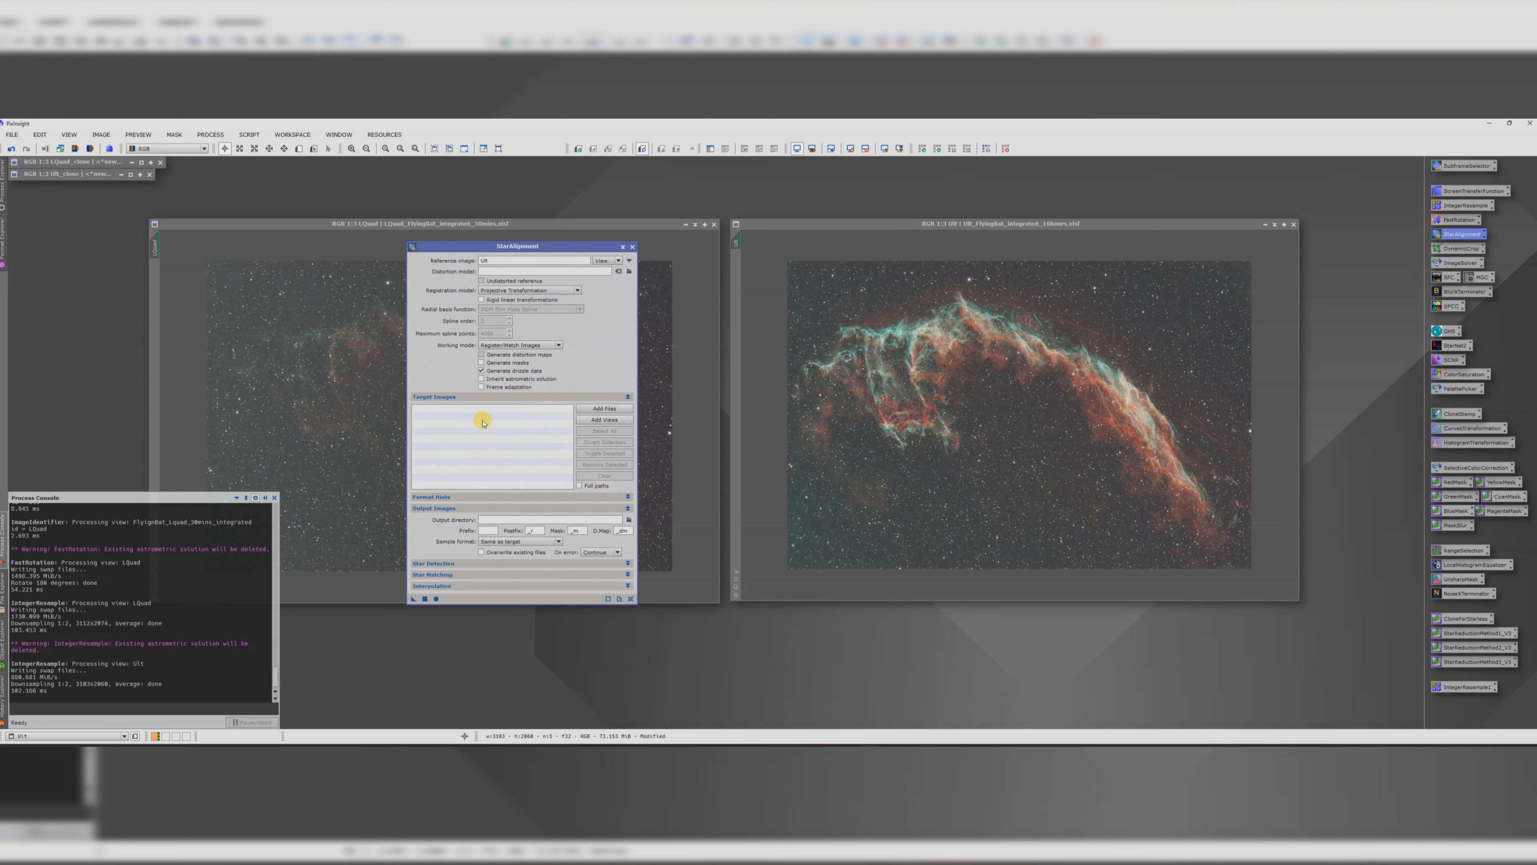
Step: Add the LQuad view as the StarAlignment target, run the registration and close the process window
click(585, 420)
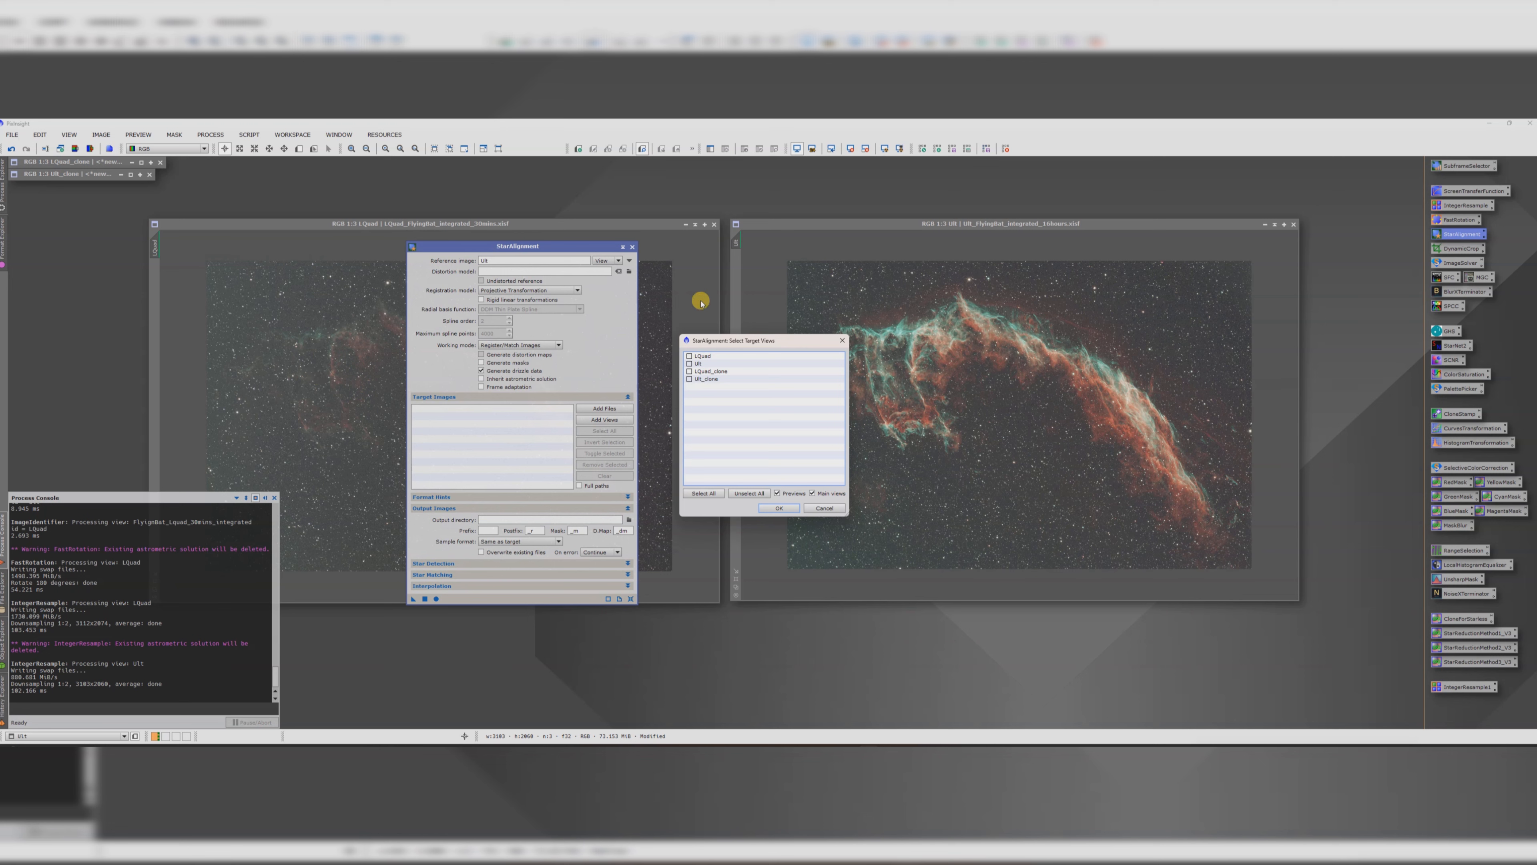
click(690, 356)
click(781, 508)
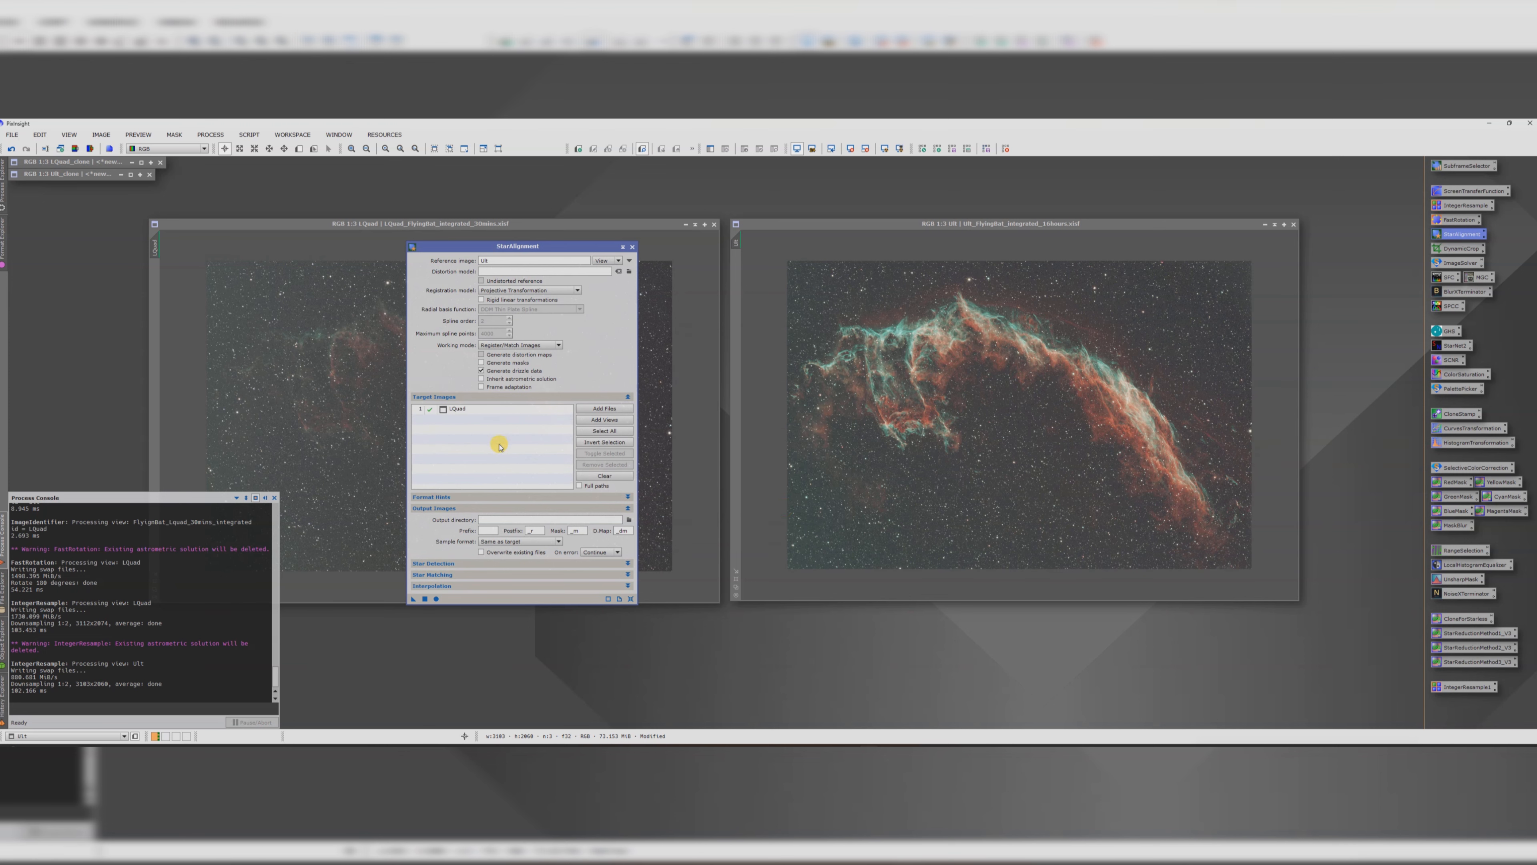
click(436, 599)
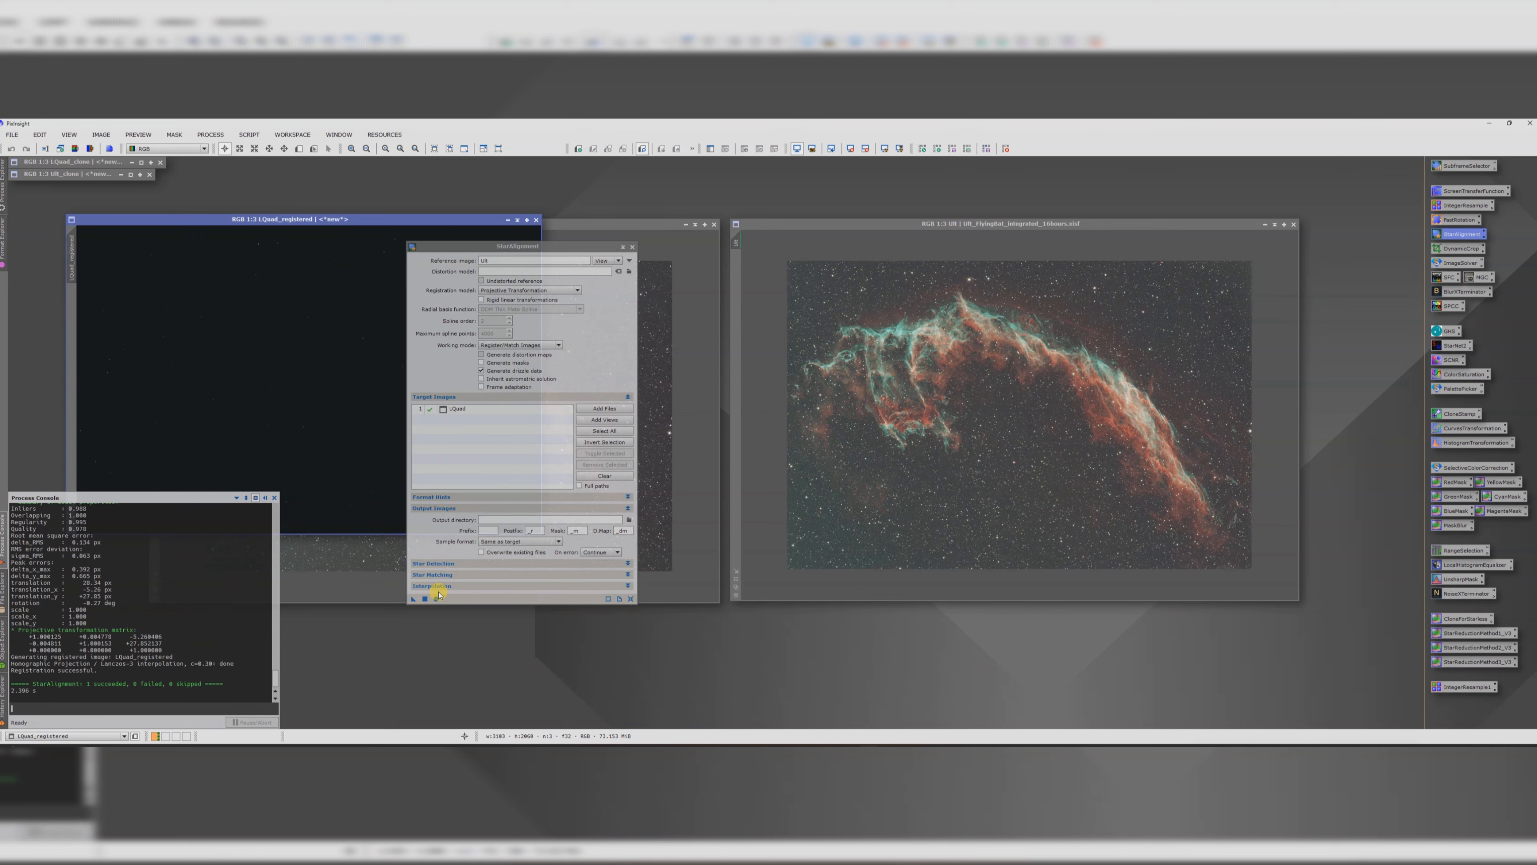
click(632, 246)
Step: Move the registered LQuad image into clear view and apply an automatic screen stretch to it with ScreenTransferFunction
drag(319, 223, 598, 257)
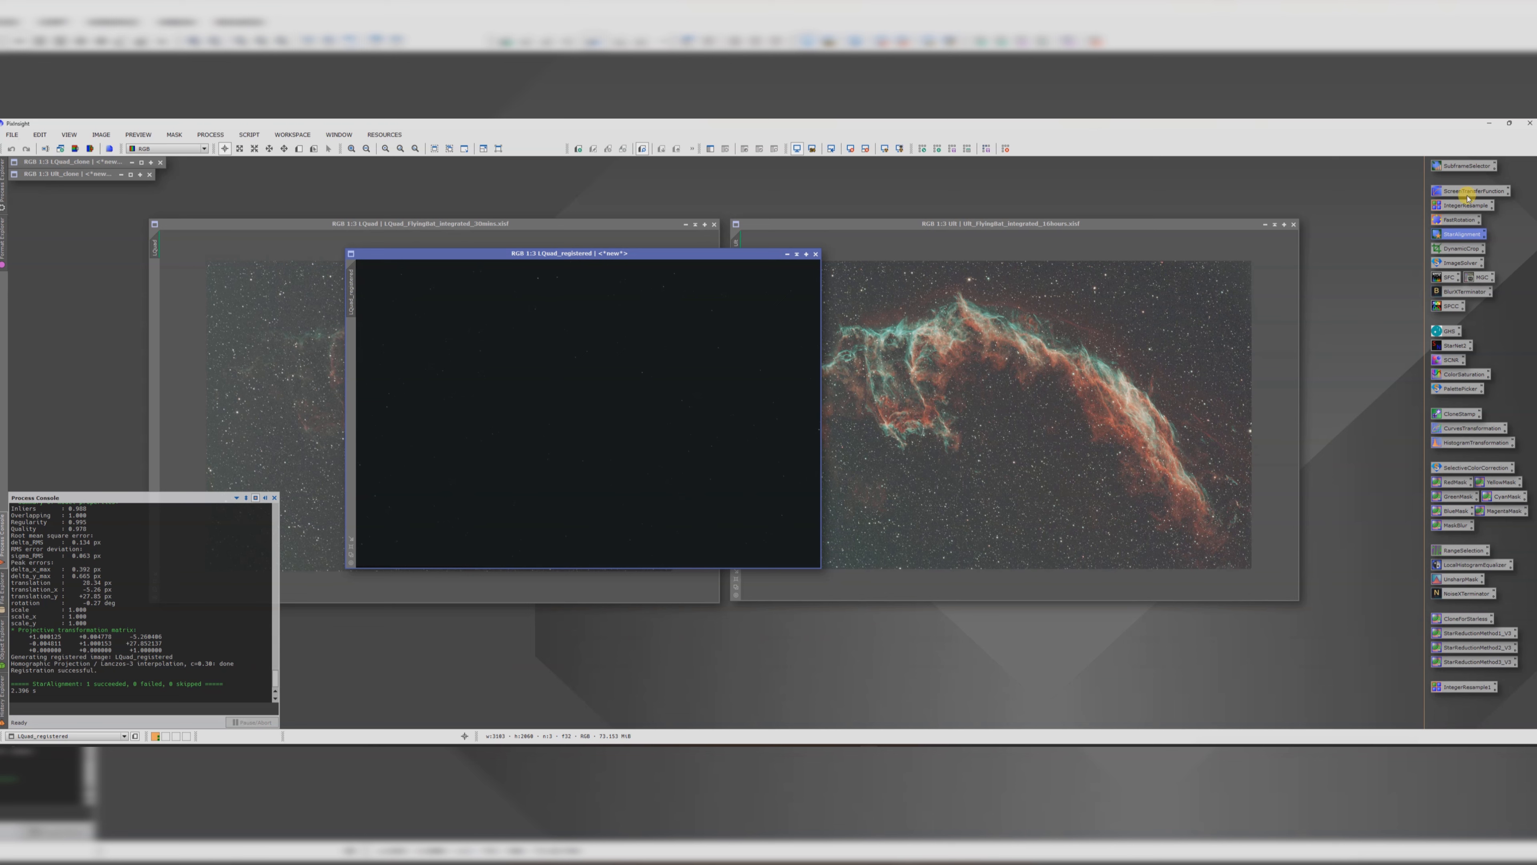
double_click(1432, 192)
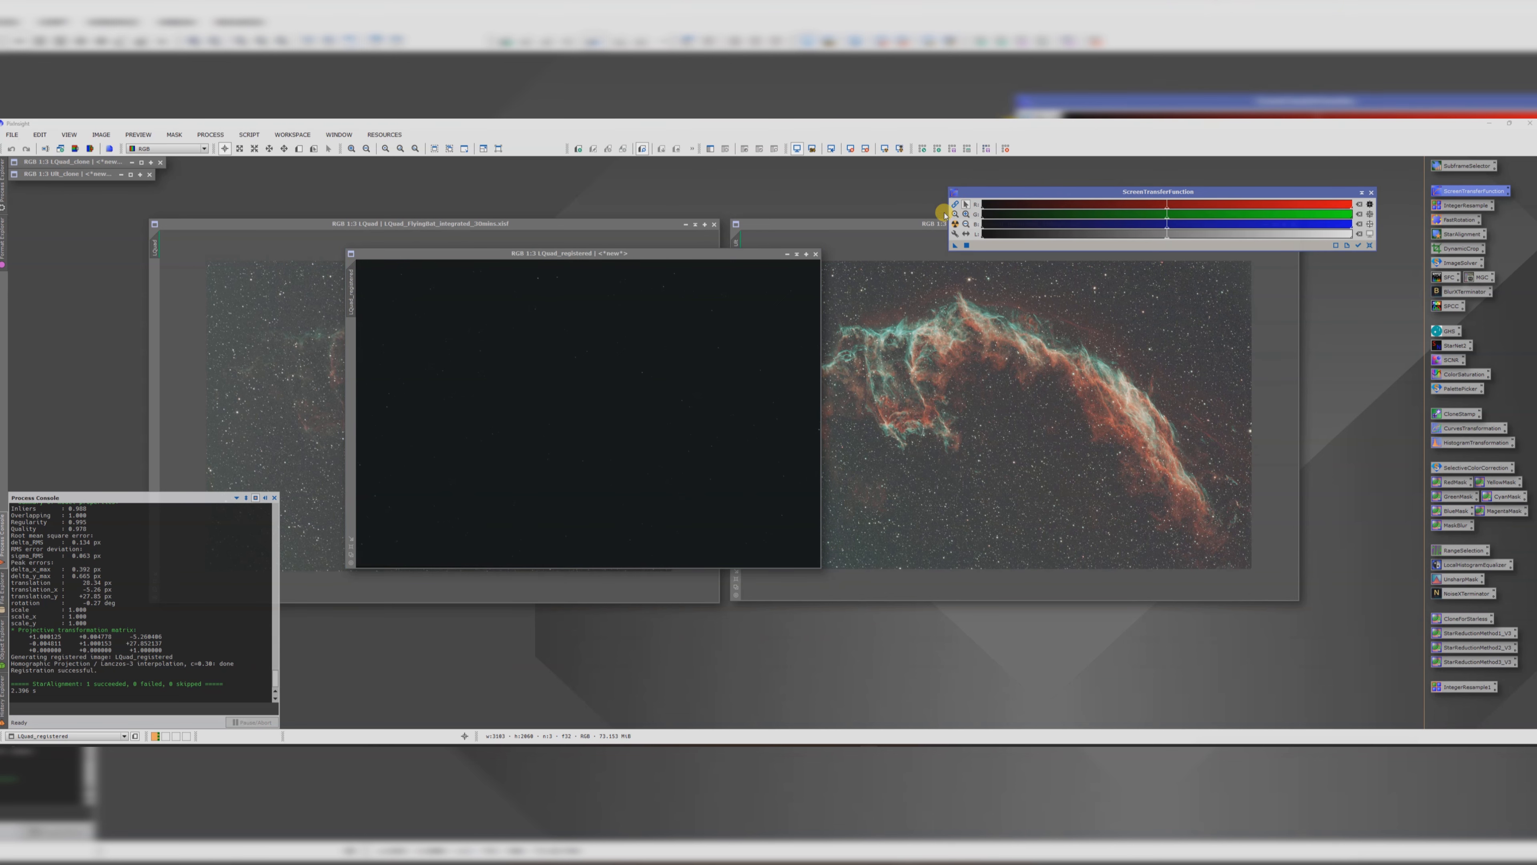
click(954, 224)
scroll(567, 406, down, 1)
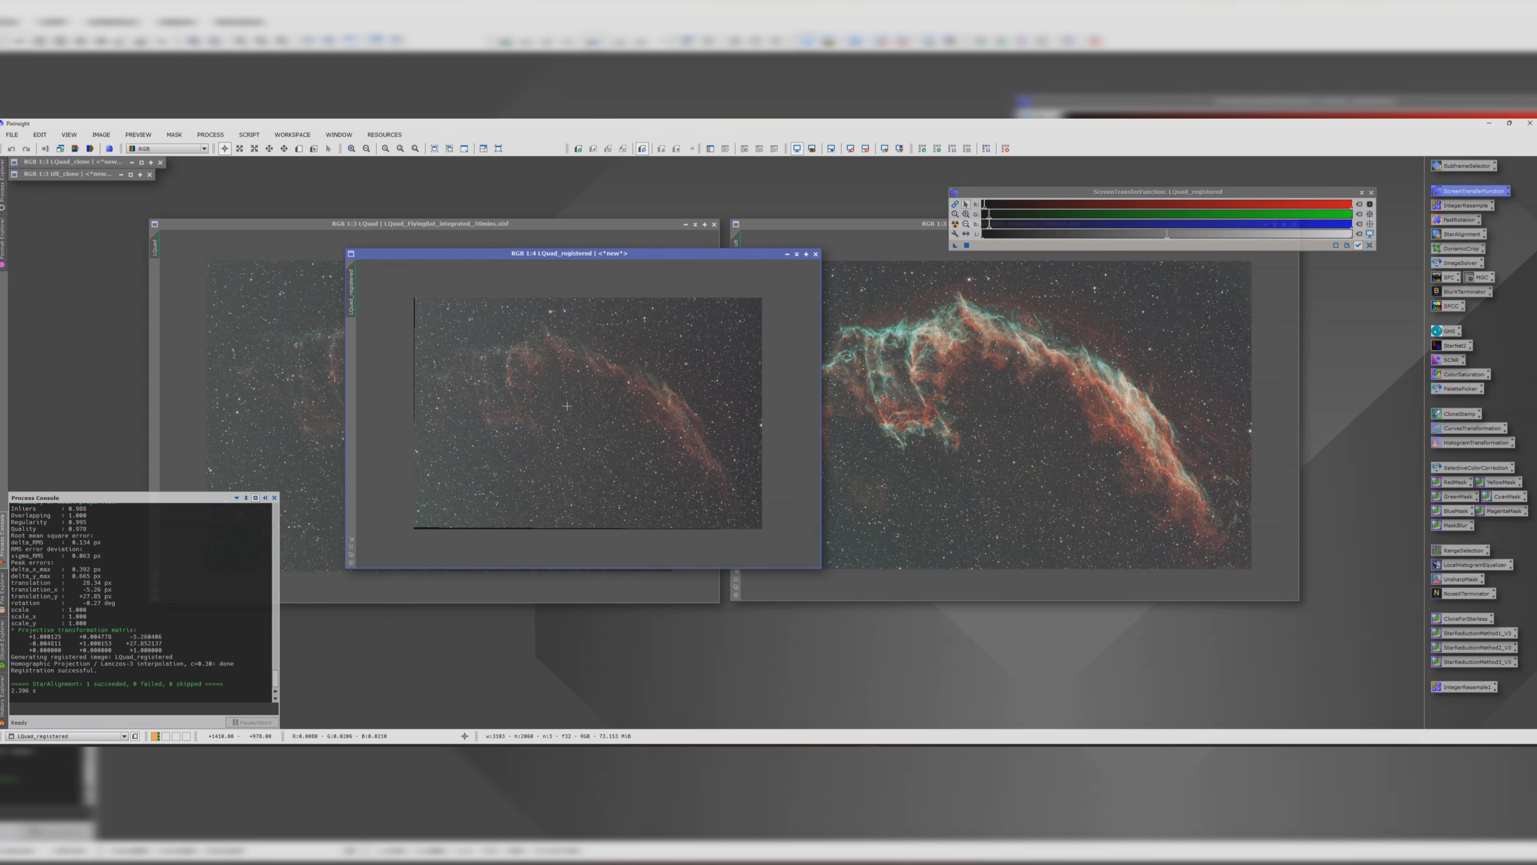
click(540, 253)
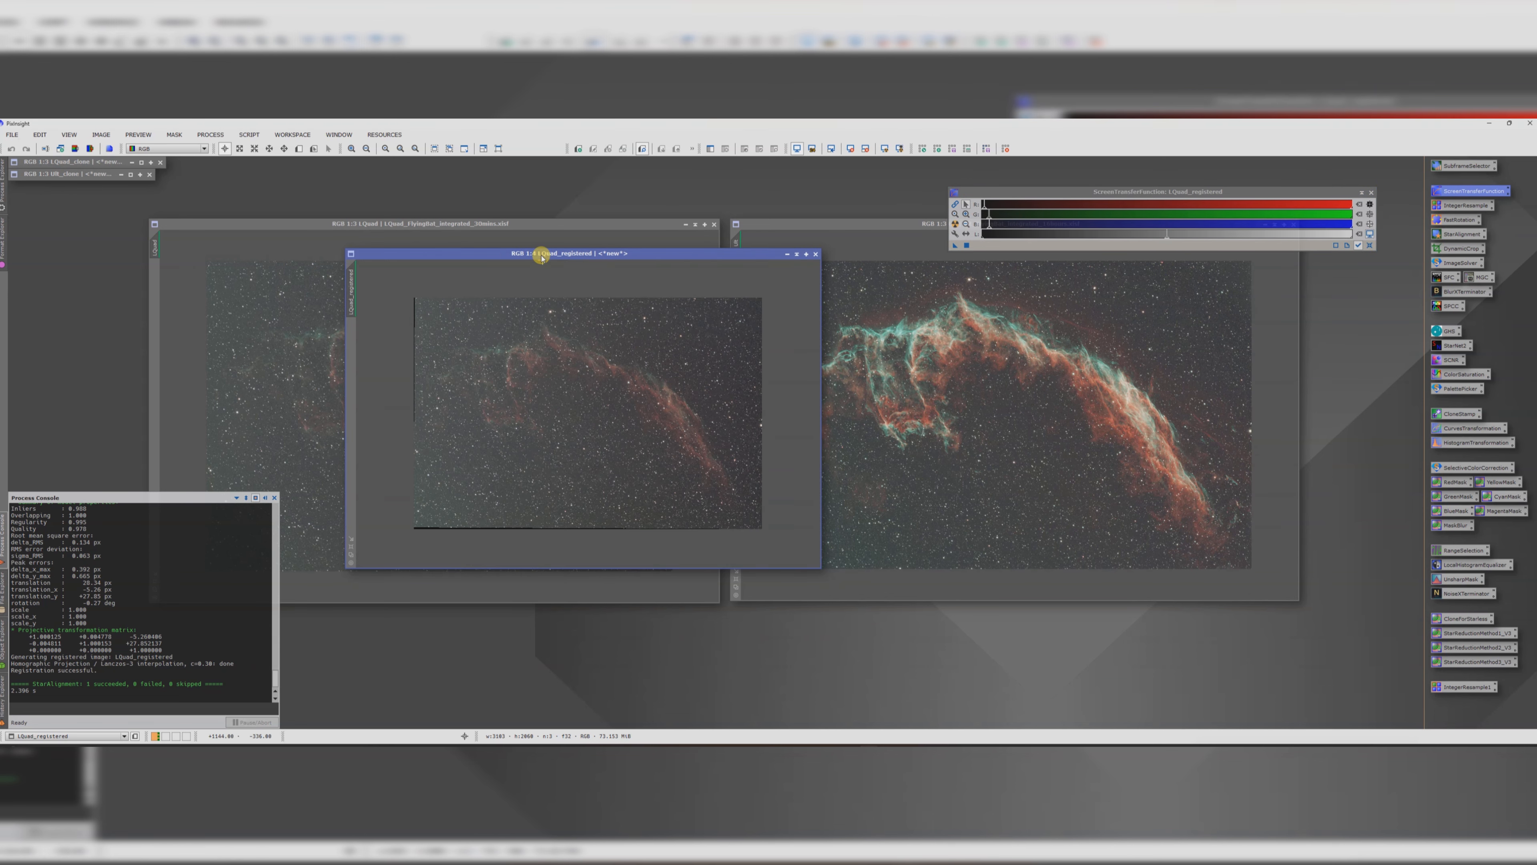
Step: Close the unregistered LQuad image without saving, put the registered image in its place and close ScreenTransferFunction
click(526, 224)
click(714, 224)
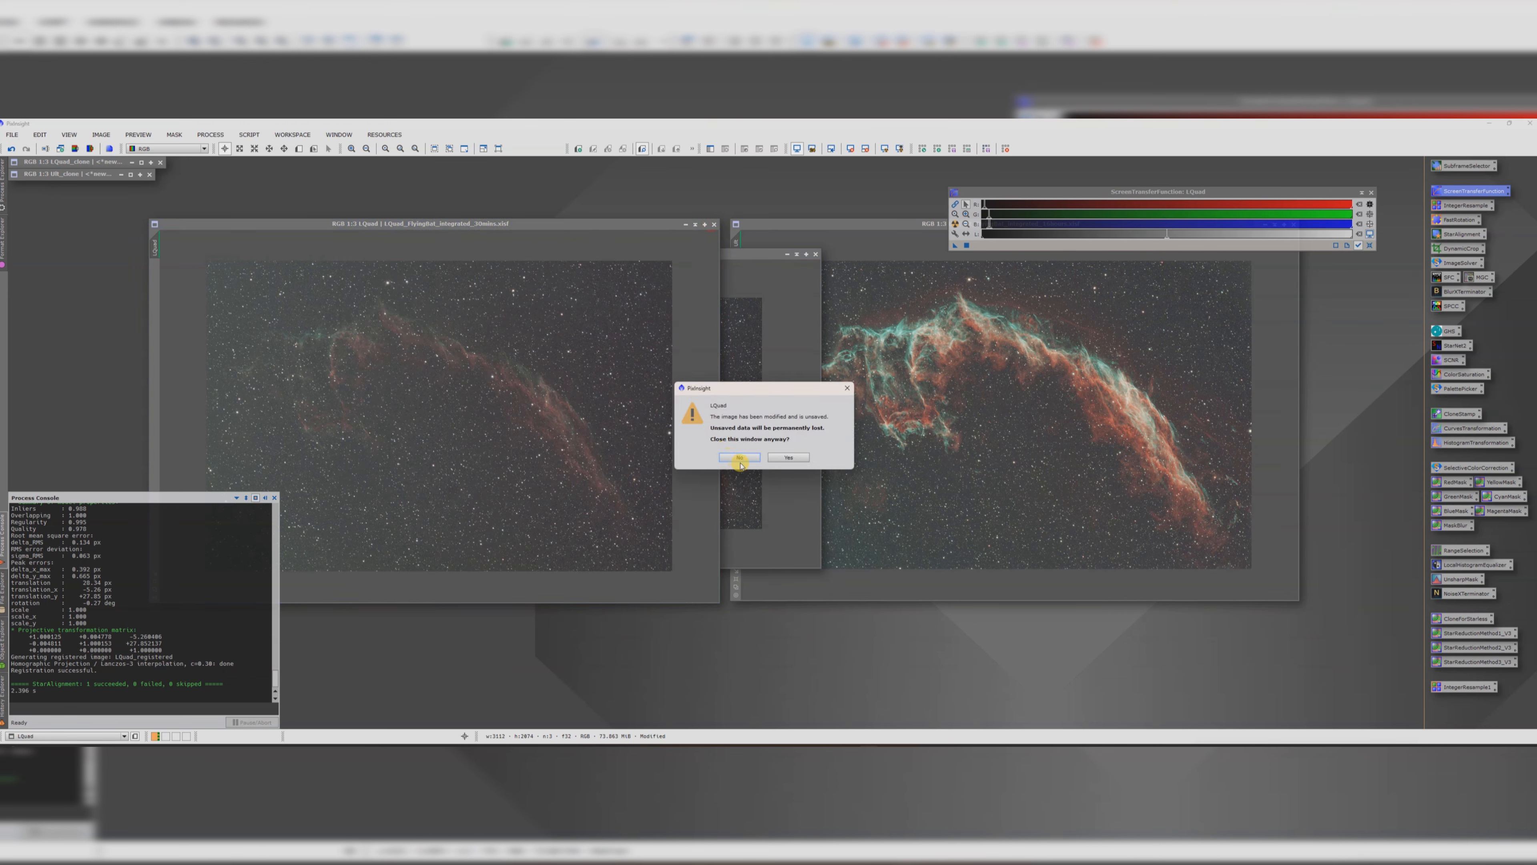
click(780, 457)
drag(600, 249, 380, 208)
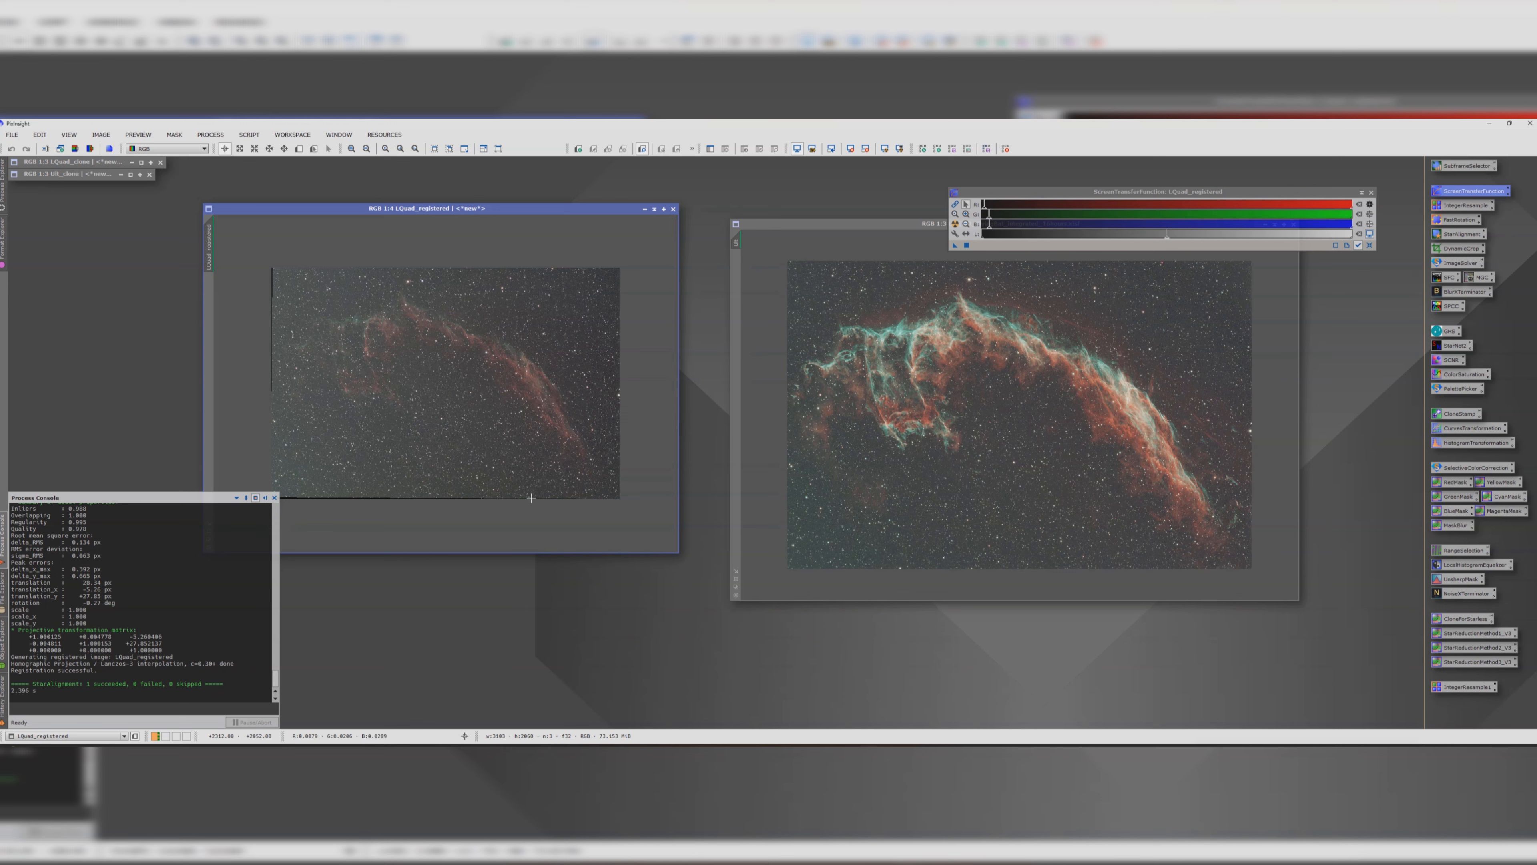
click(1372, 192)
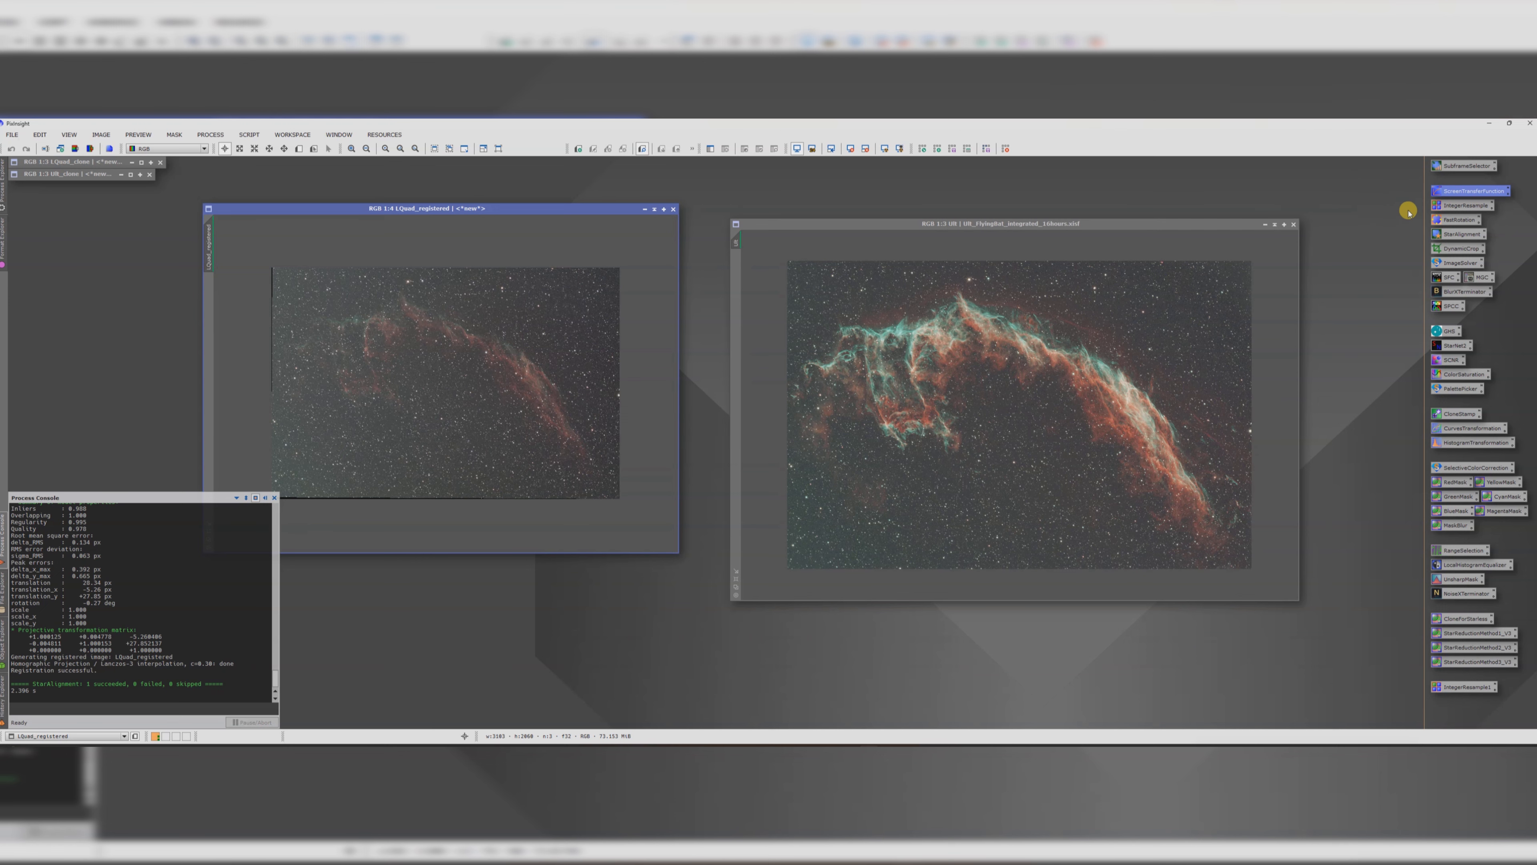
Step: Define a 3047 × 2017 pixel DynamicCrop area on the registered LQuad image that excludes the black alignment borders
drag(583, 208, 651, 208)
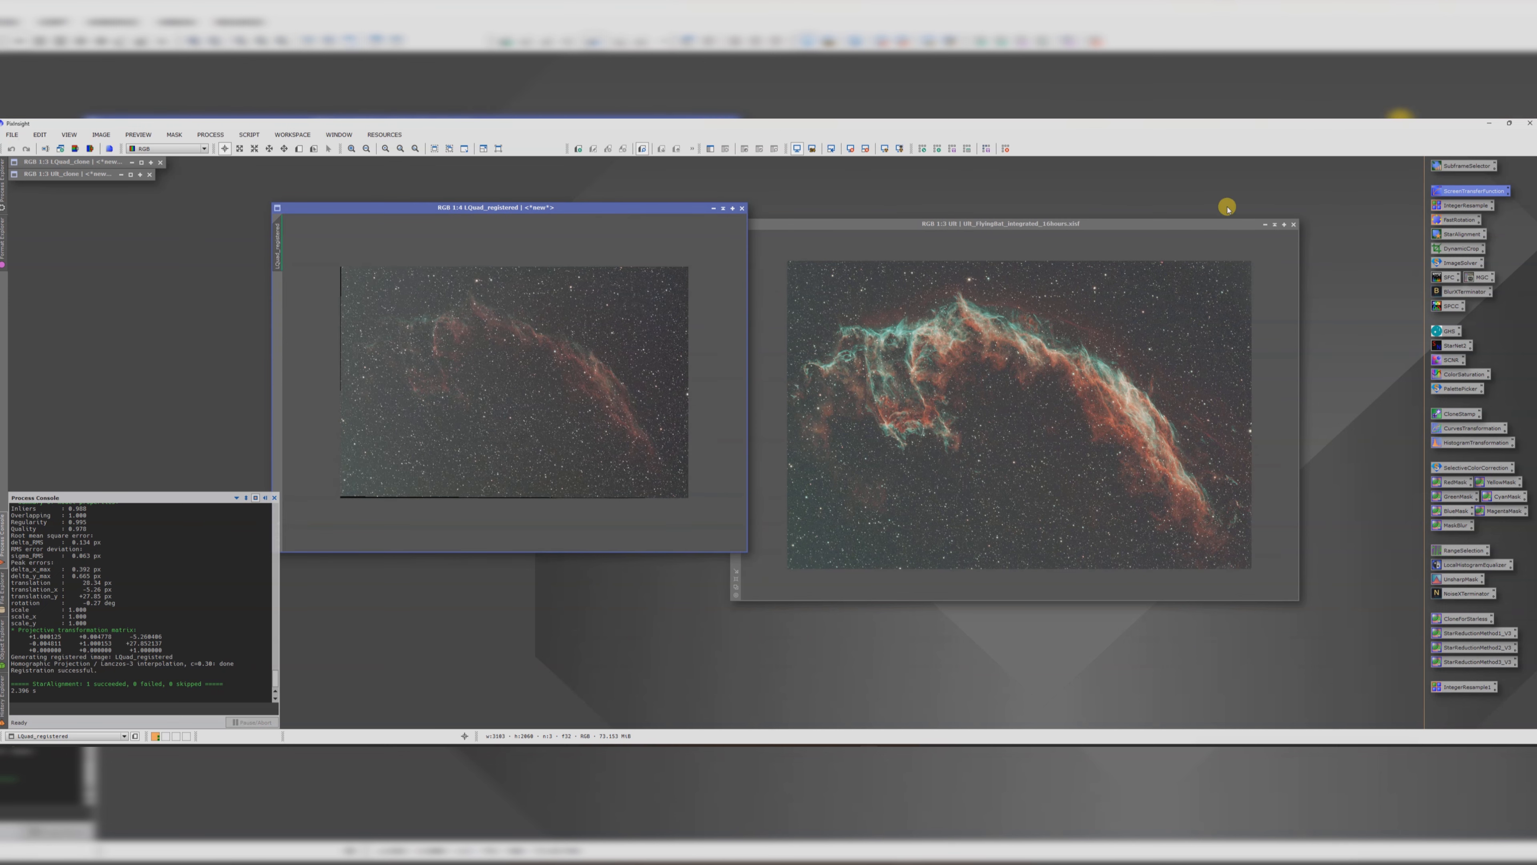
double_click(1458, 248)
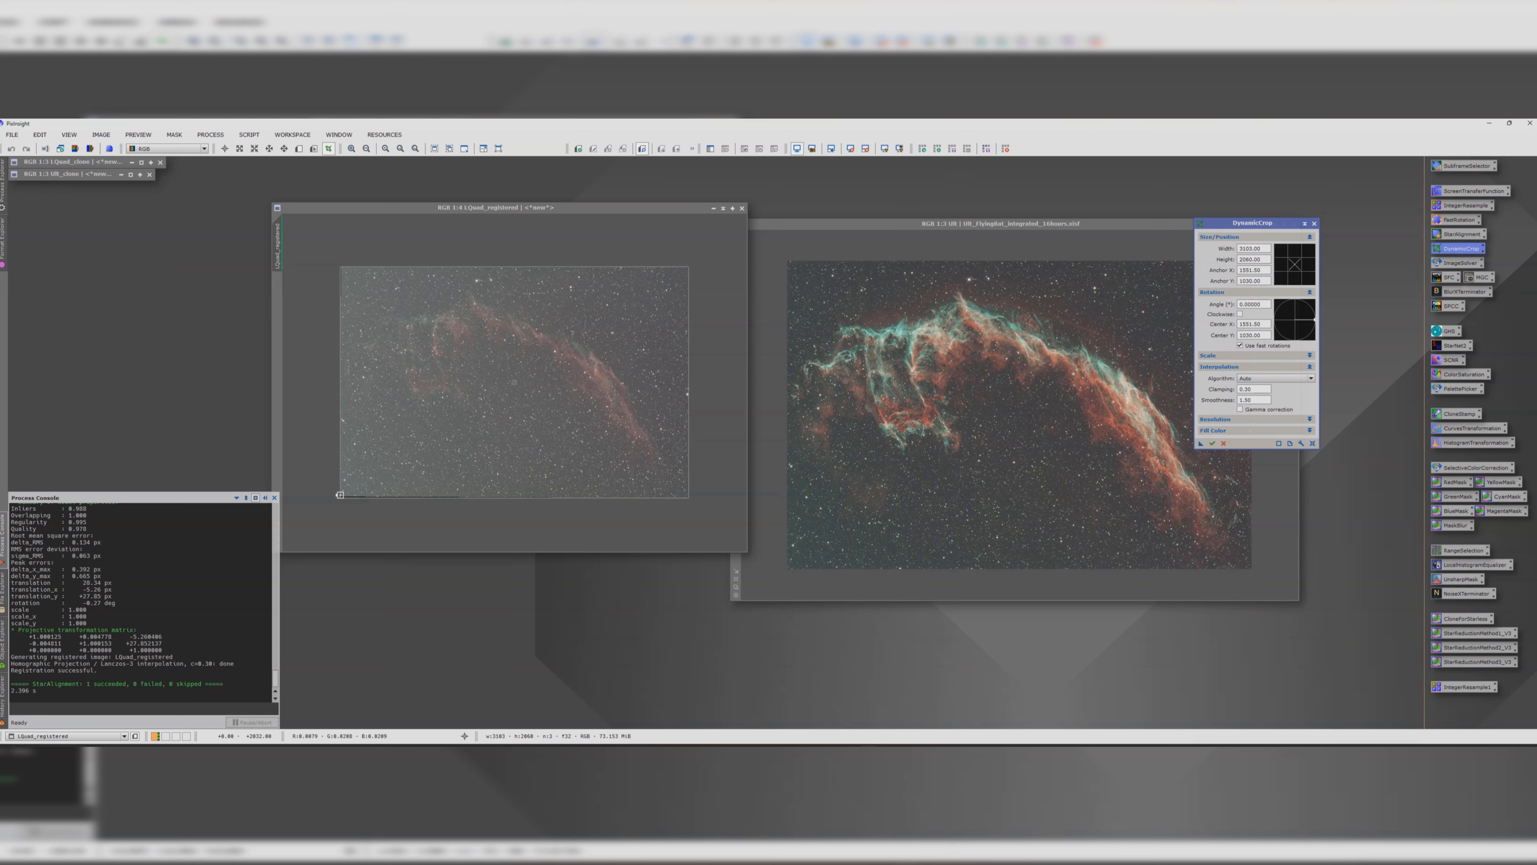
drag(339, 495, 413, 461)
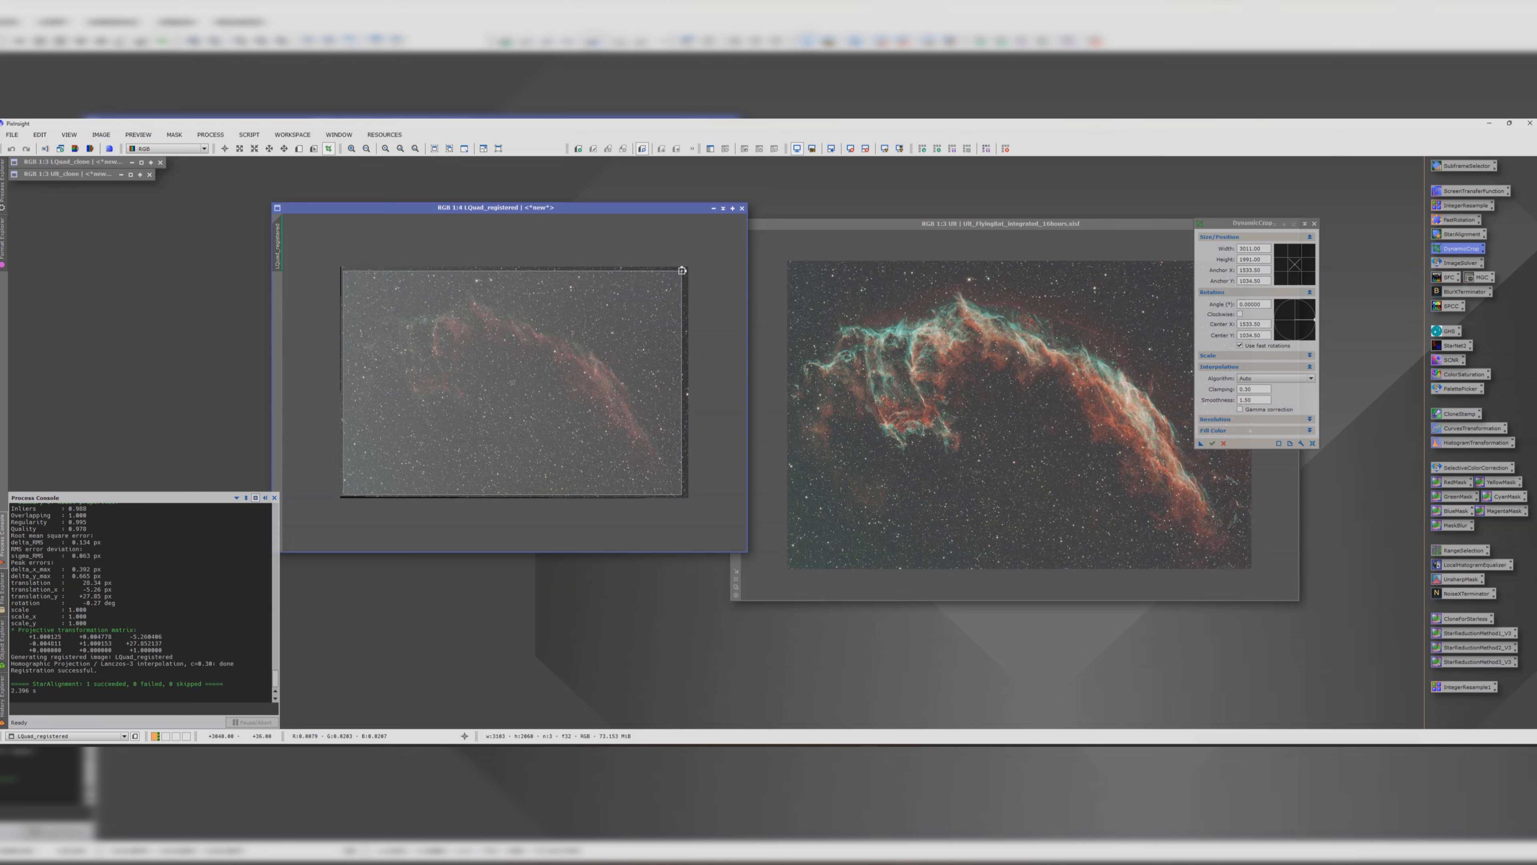
drag(682, 271, 684, 269)
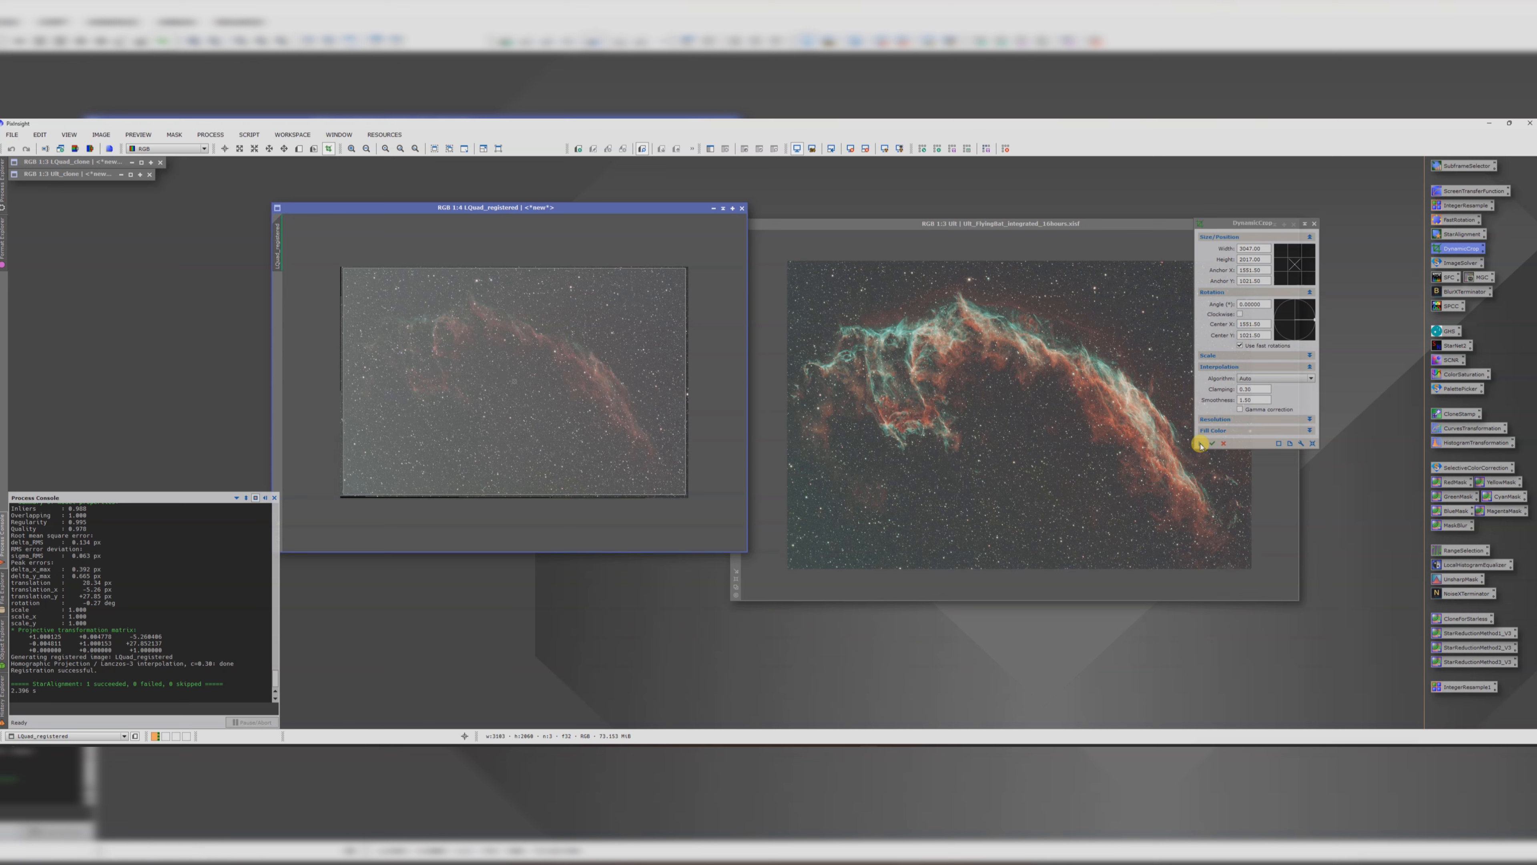
Step: Apply the same DynamicCrop to the Ult image and the registered LQuad image, and close DynamicCrop
drag(1200, 445, 991, 404)
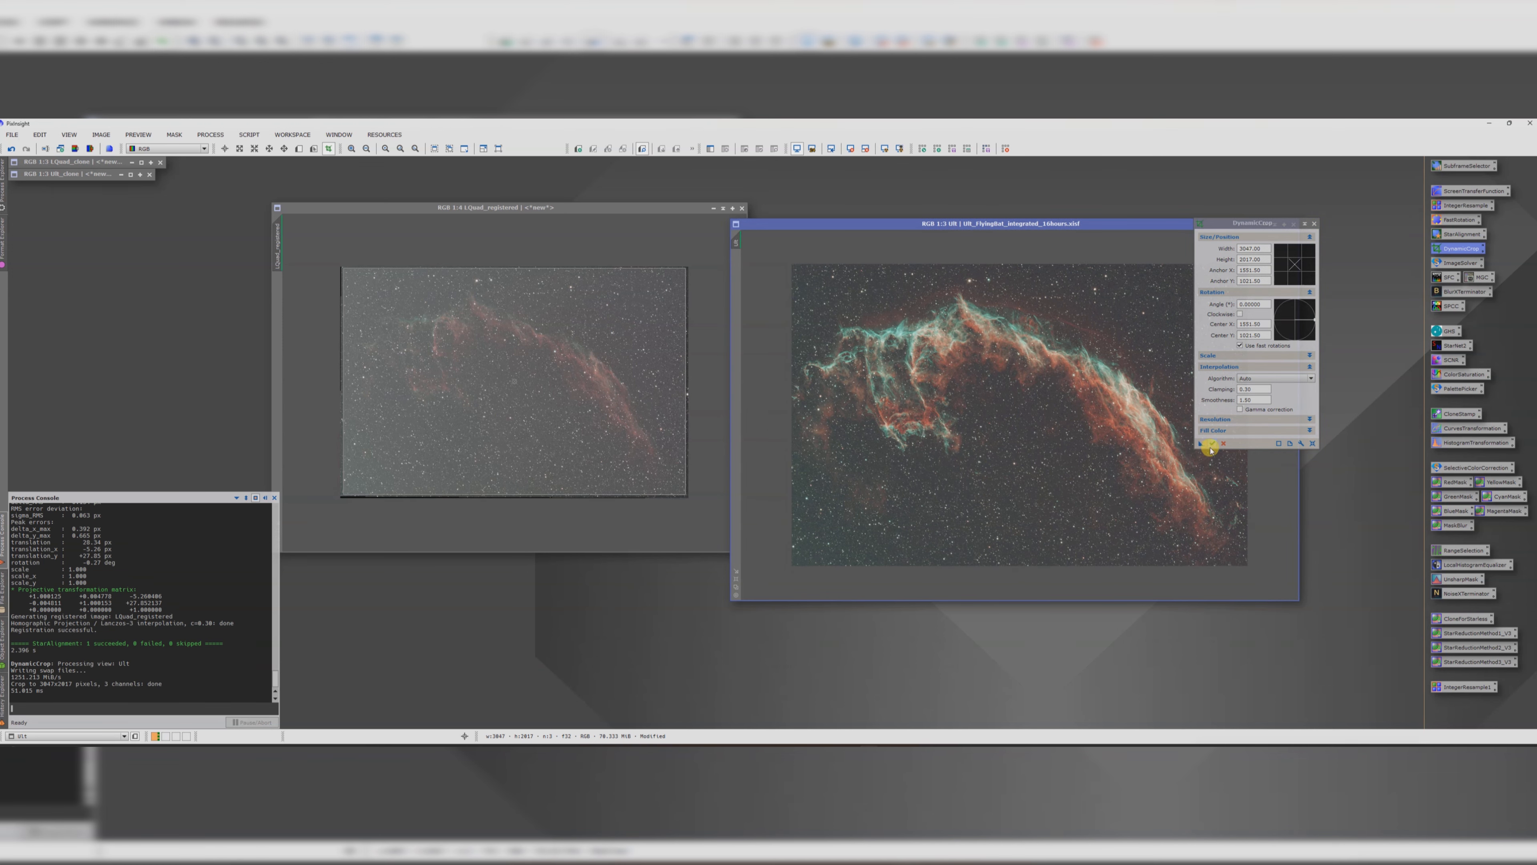
drag(1212, 446, 570, 377)
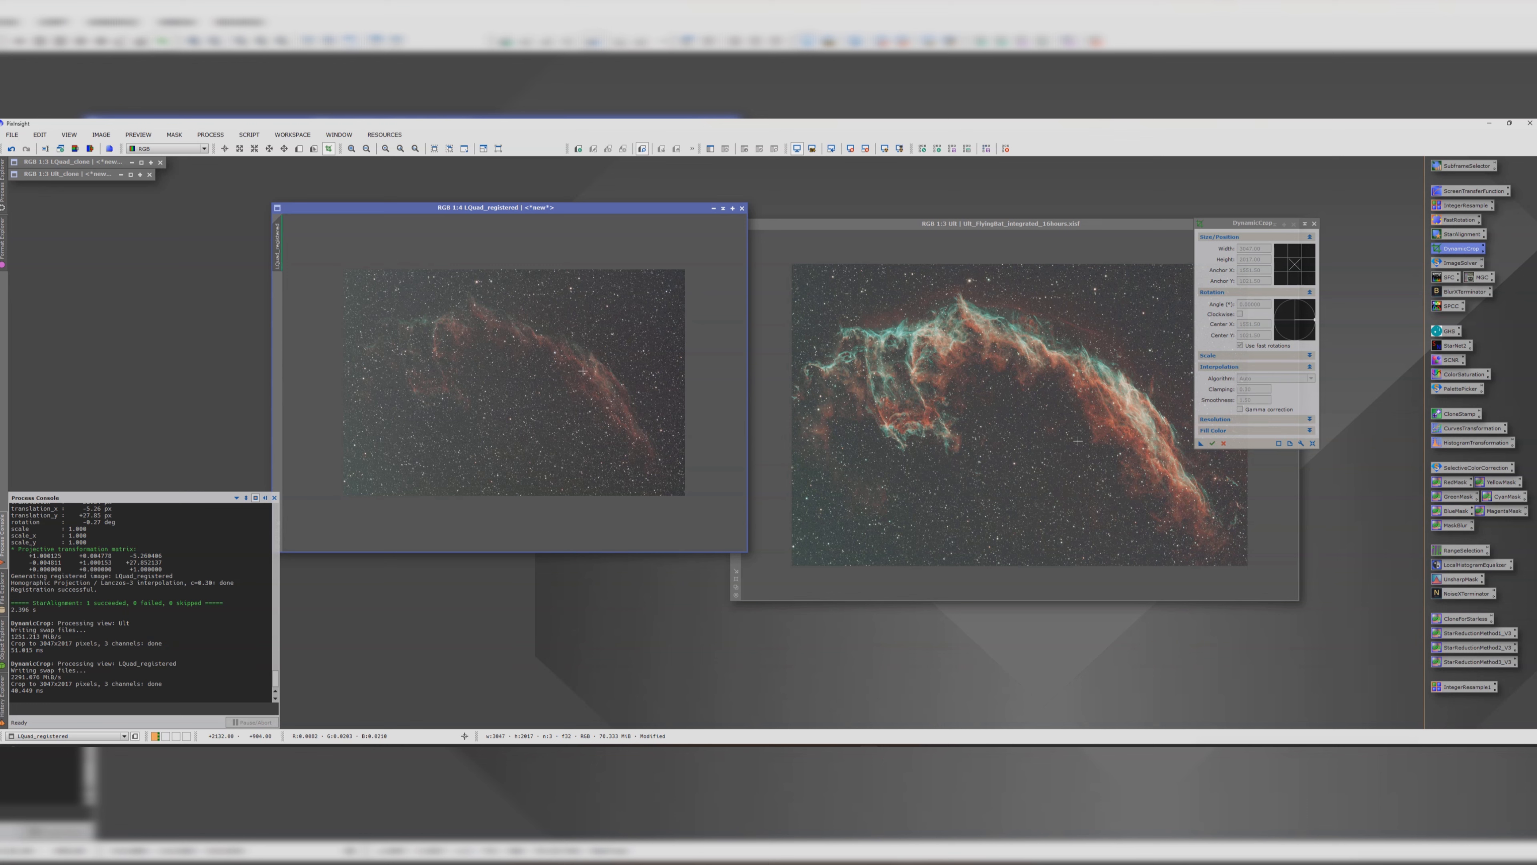
click(1314, 223)
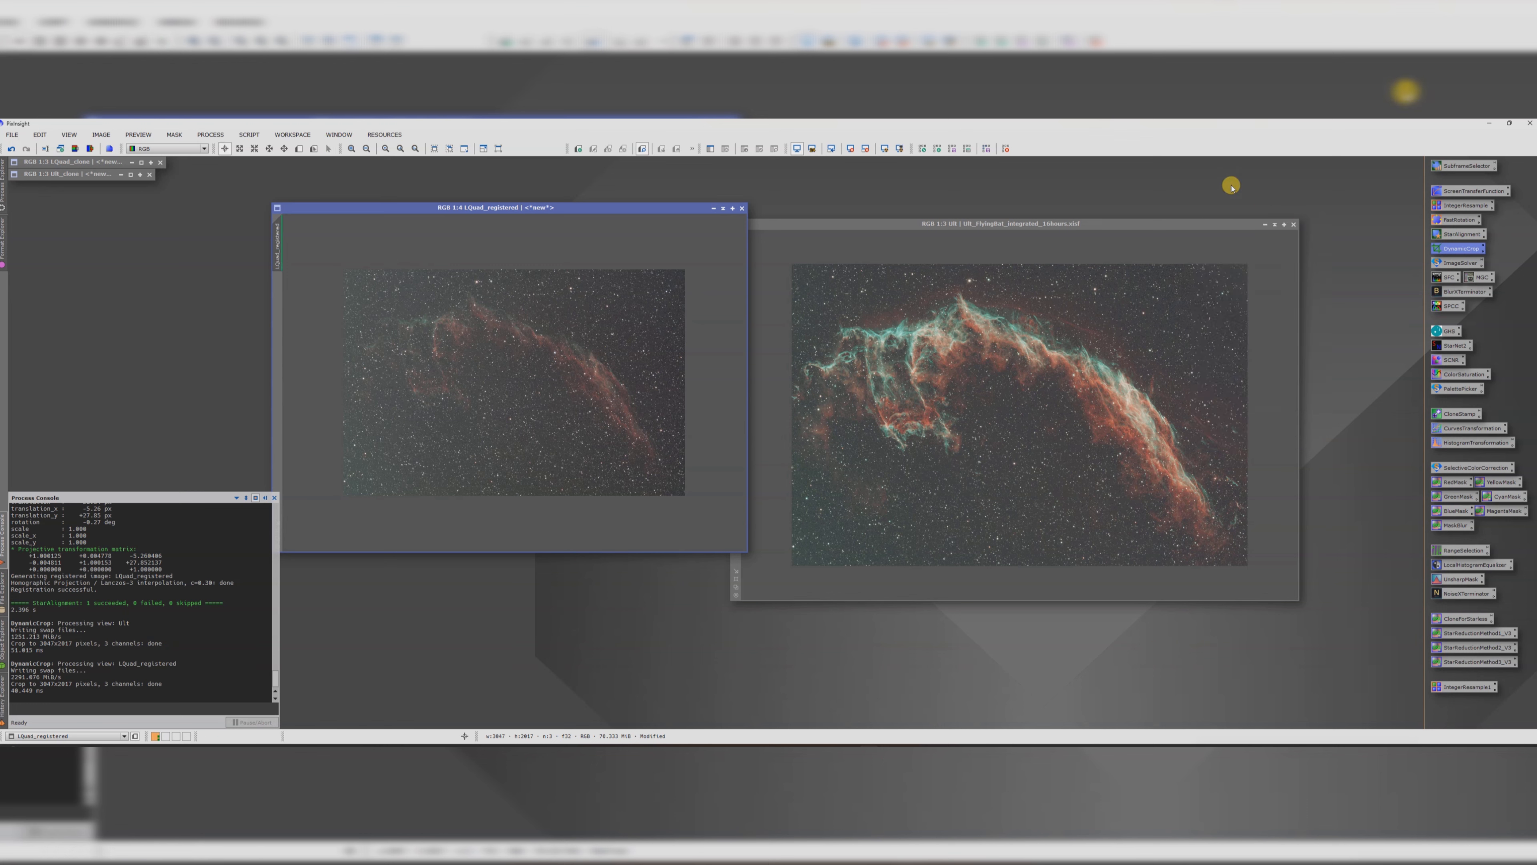
Step: Plate-solve the cropped LQuad image with the ImageSolver script, keeping the filled-in image parameters
drag(532, 207, 443, 211)
click(259, 136)
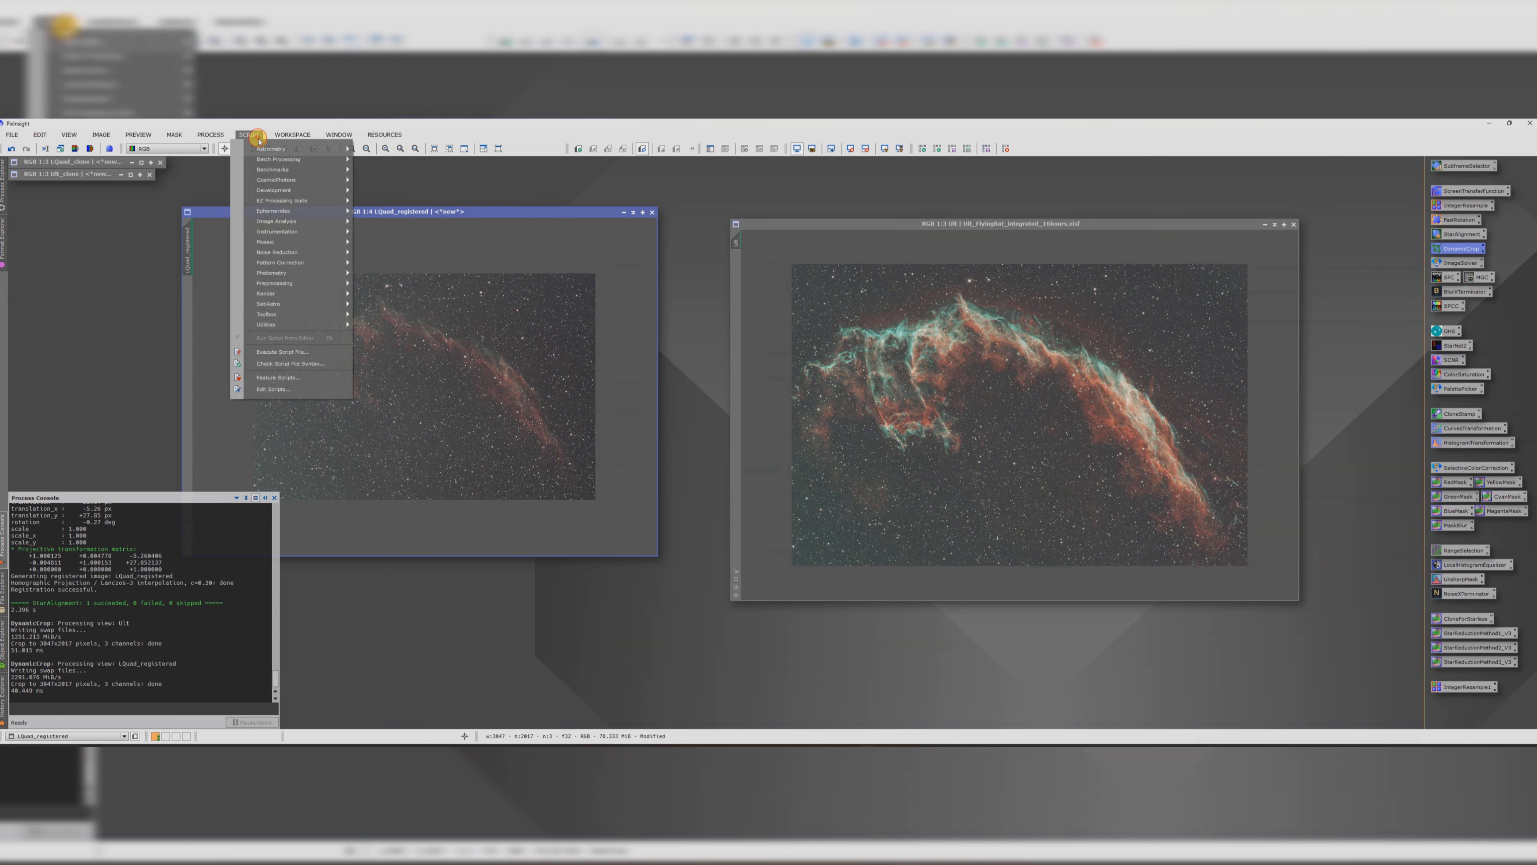
mouse_move(265, 150)
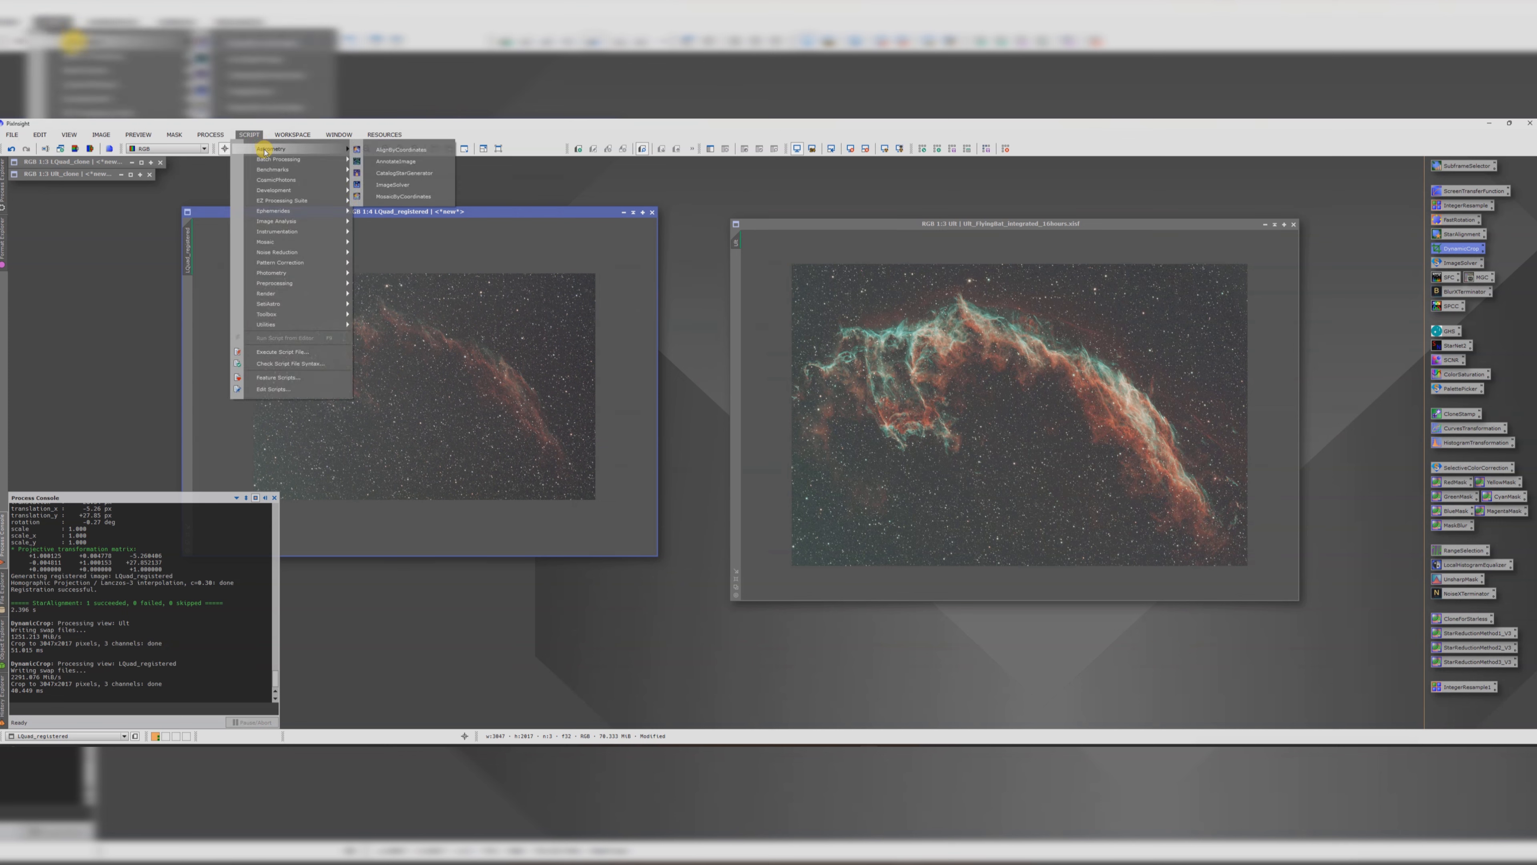
click(404, 187)
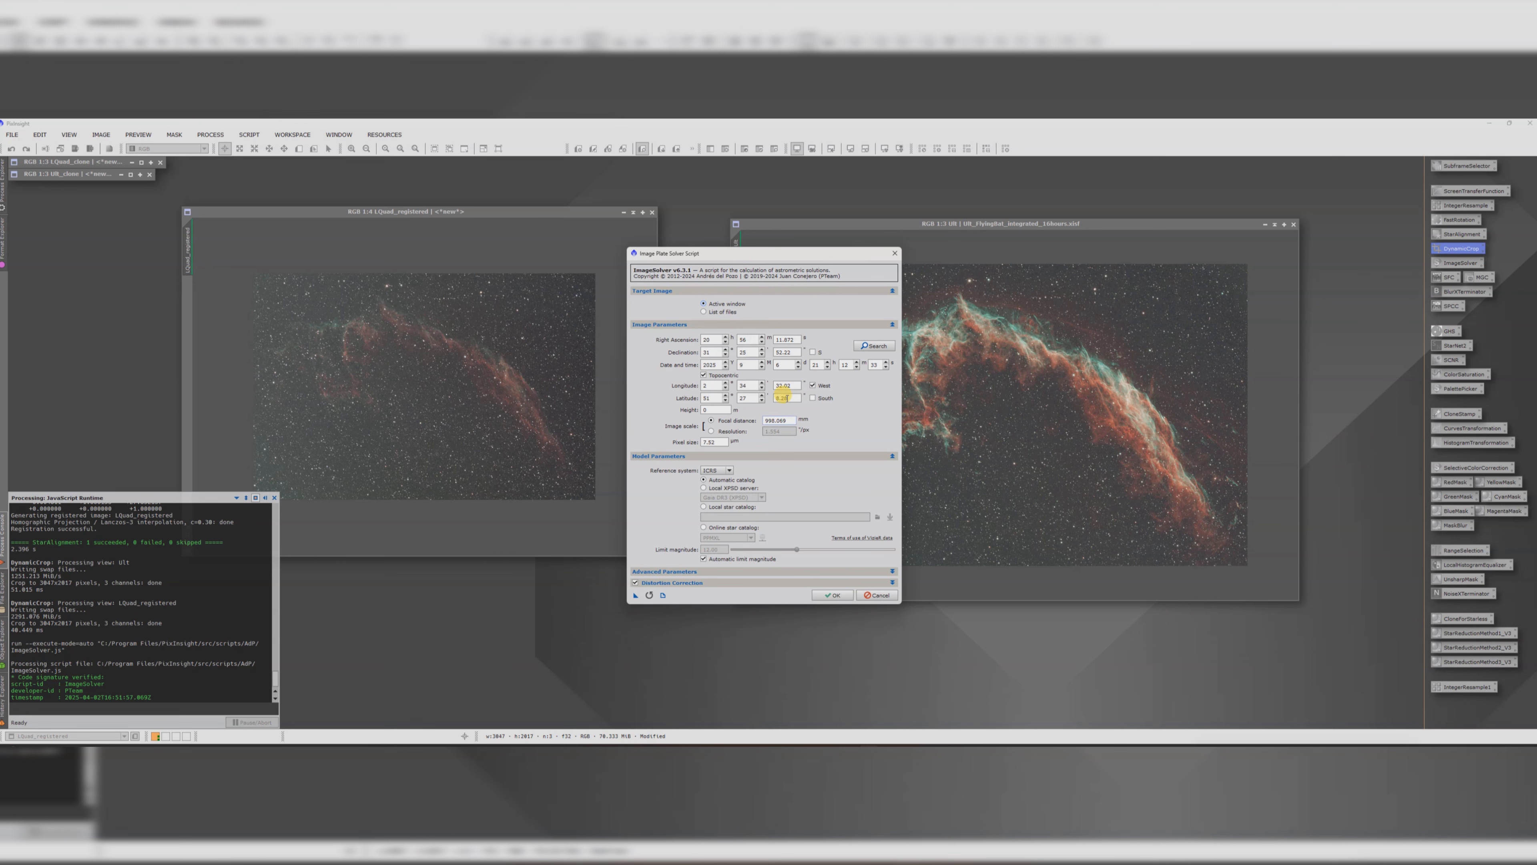
click(836, 597)
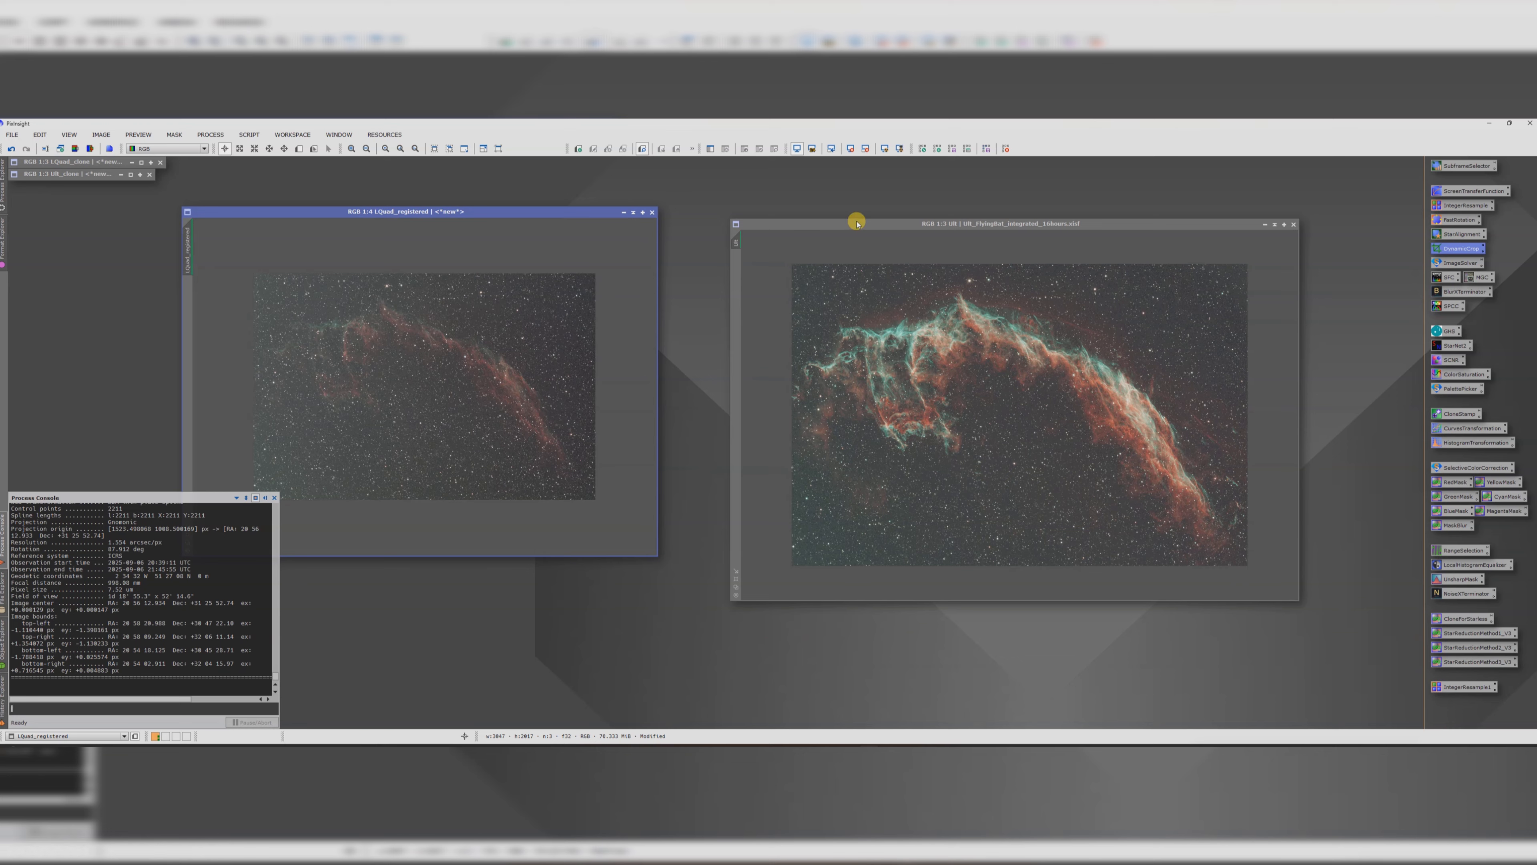
Step: Plate-solve the cropped Ult image with the ImageSolver script, keeping the filled-in image parameters
drag(855, 223, 529, 196)
click(250, 129)
mouse_move(302, 147)
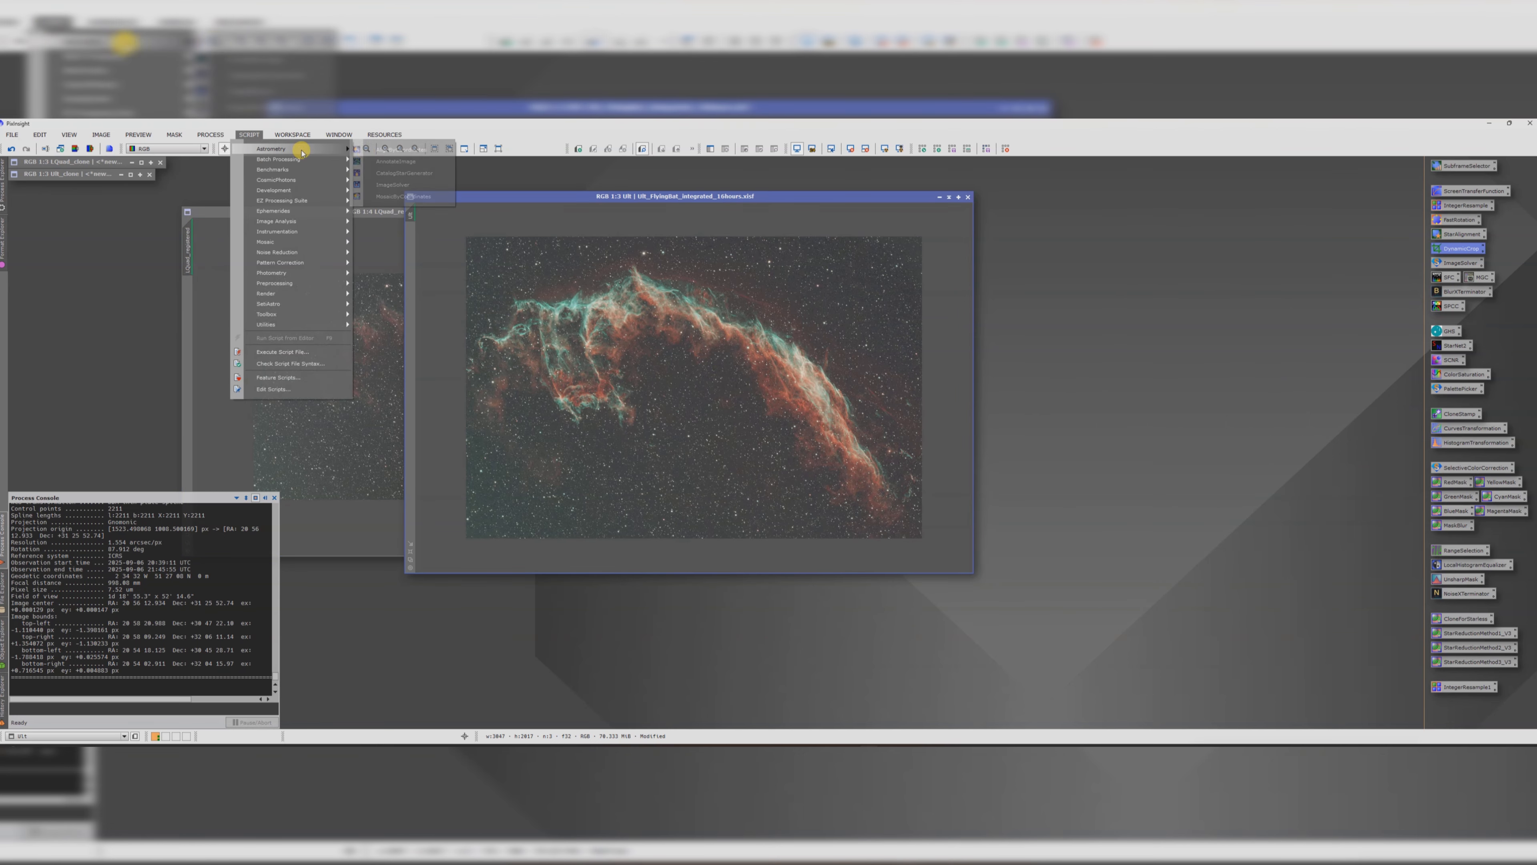
click(391, 180)
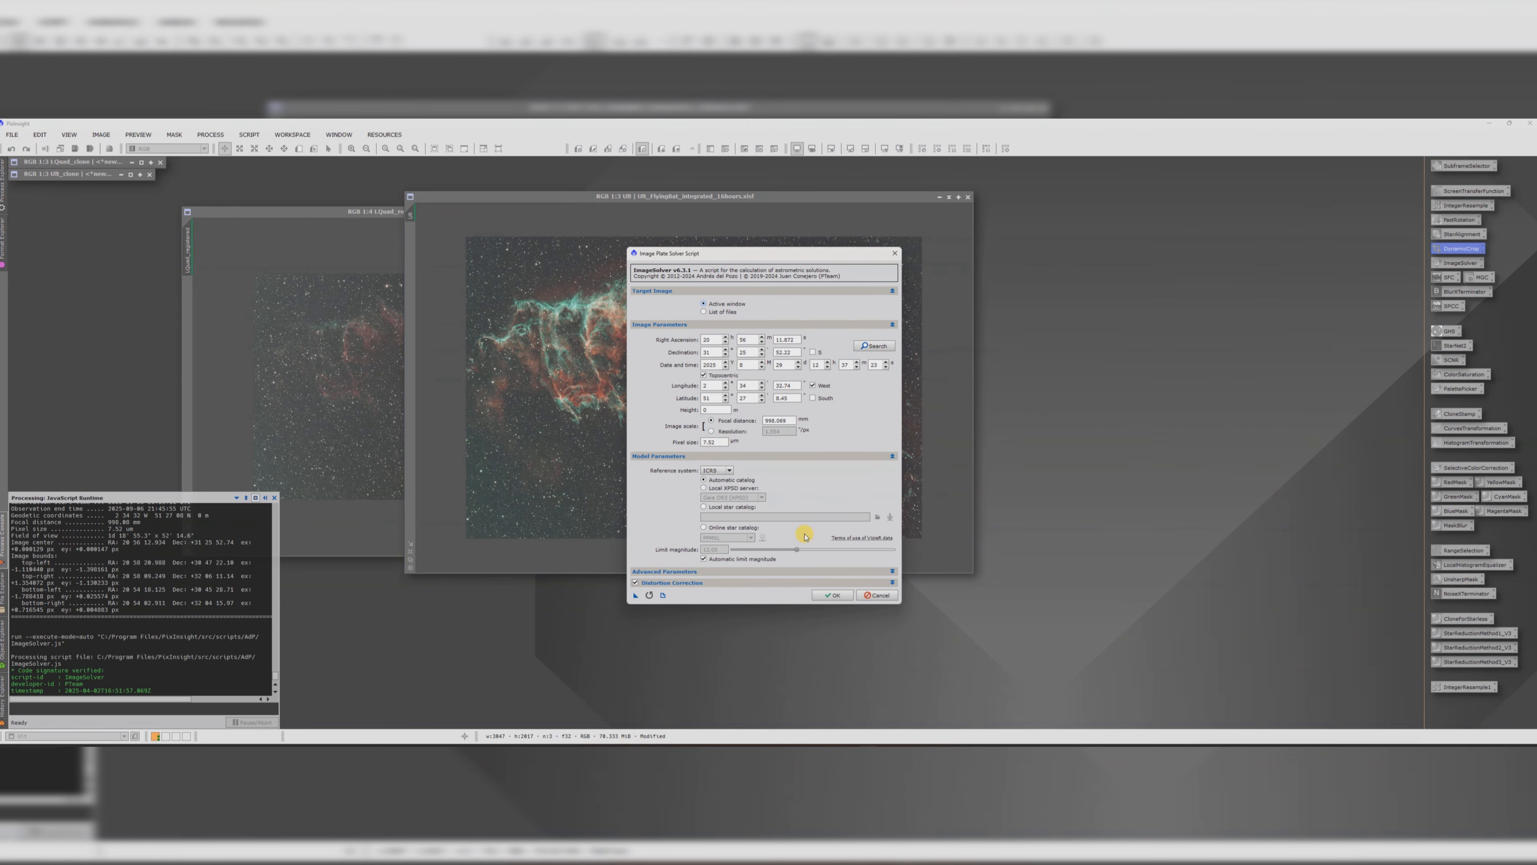
click(834, 595)
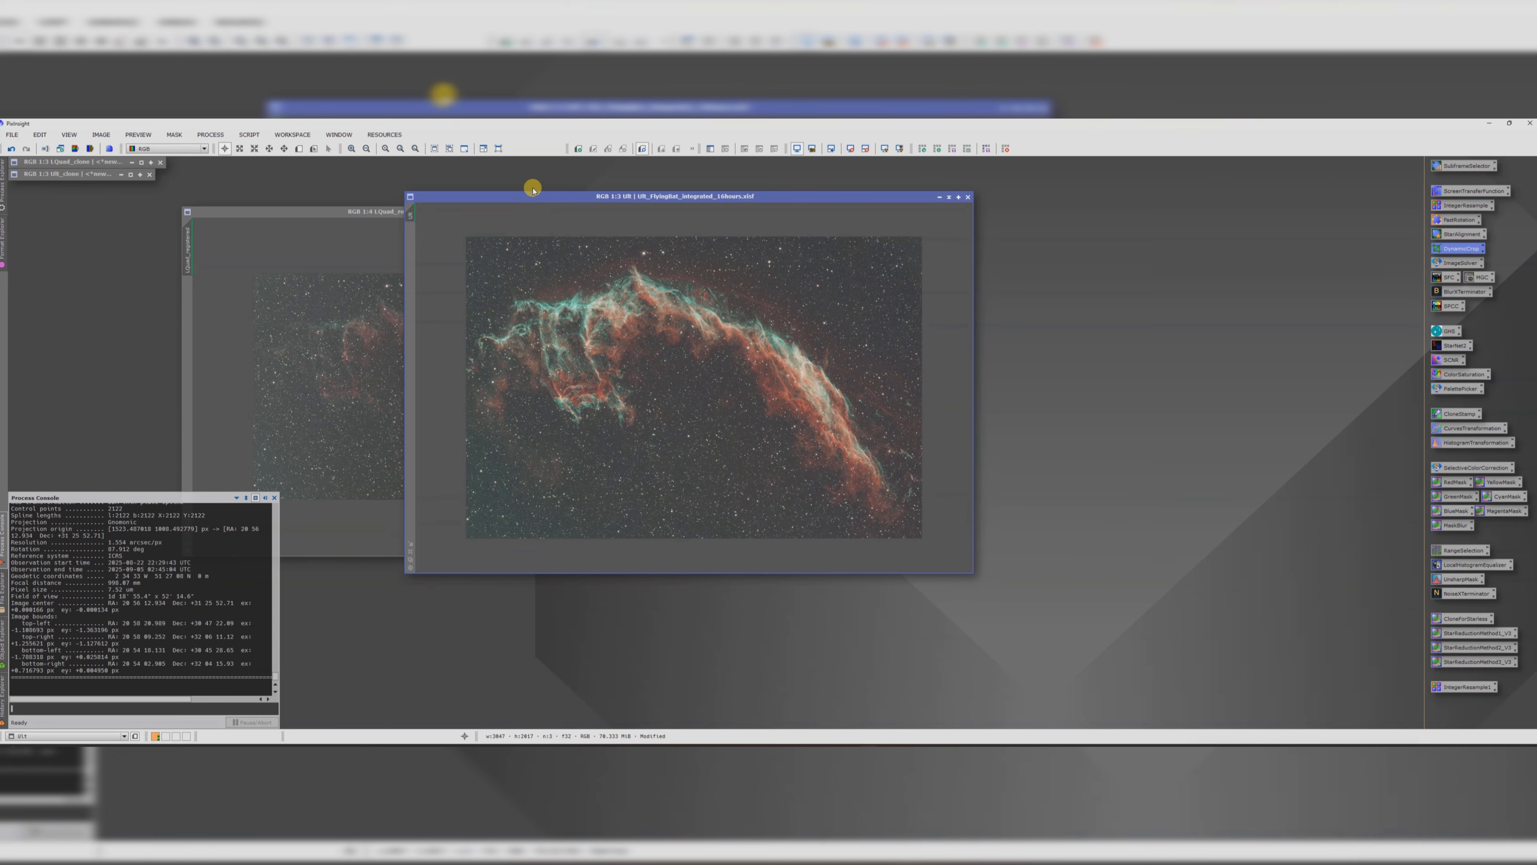
Step: Arrange the LQuad and Ult image windows side by side and extend the LQuad window to the height of the Ult window
drag(570, 200, 823, 216)
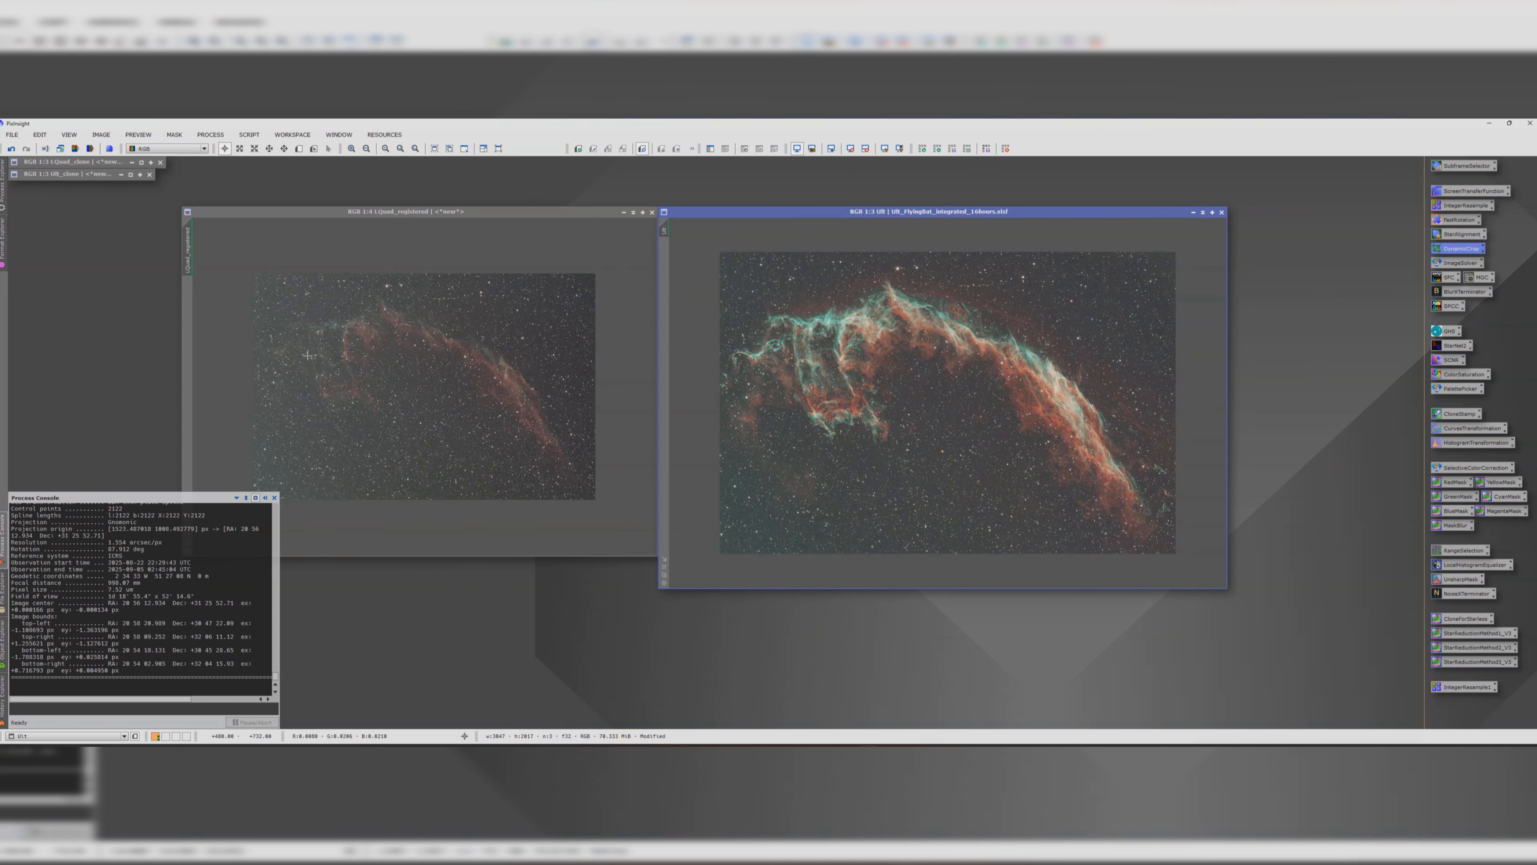
click(292, 305)
scroll(266, 285, up, 1)
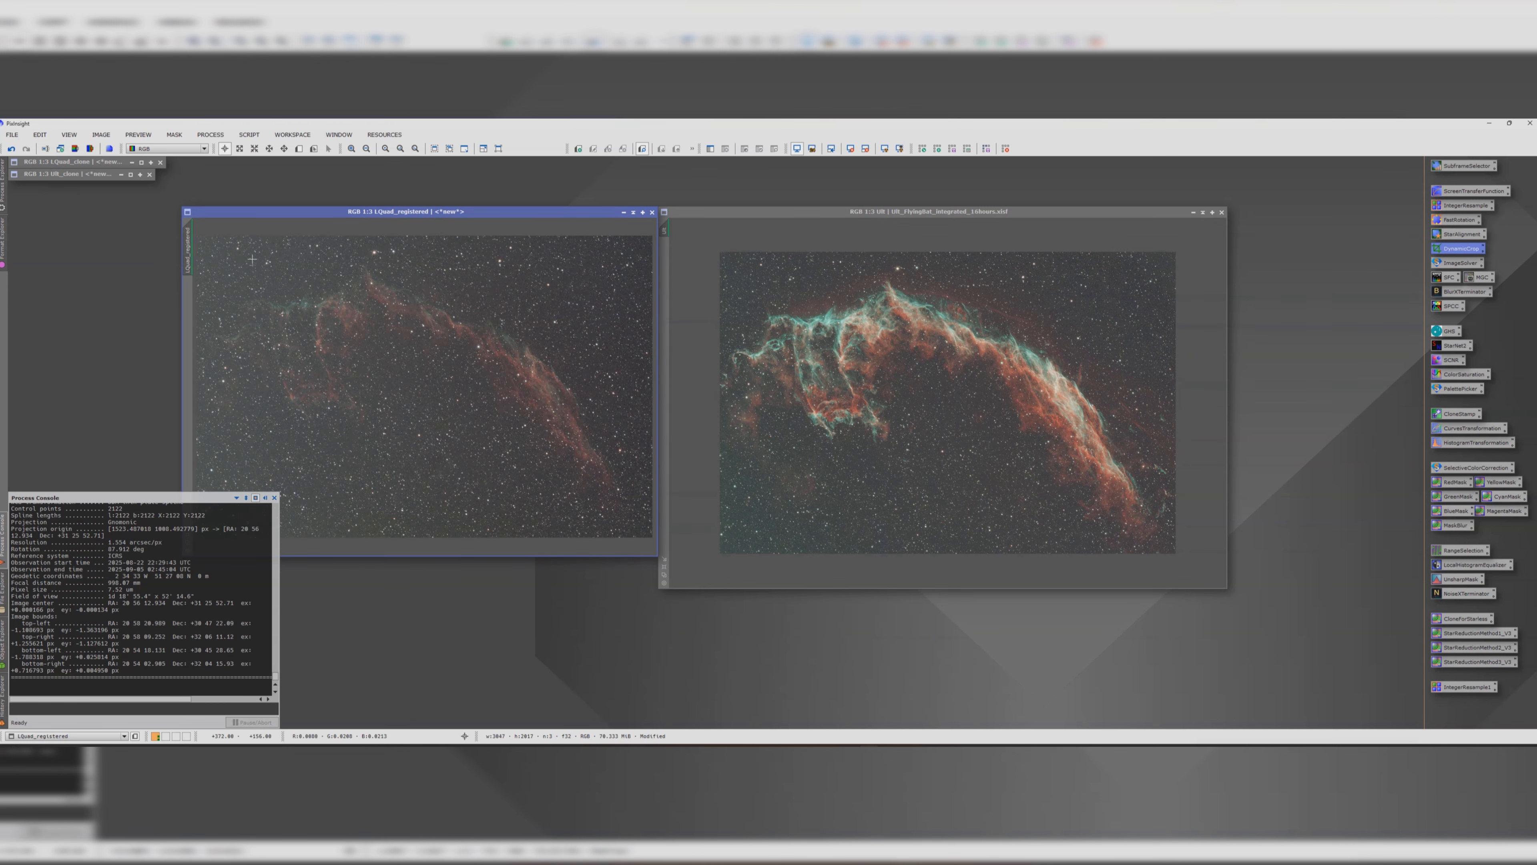
scroll(624, 509, down, 1)
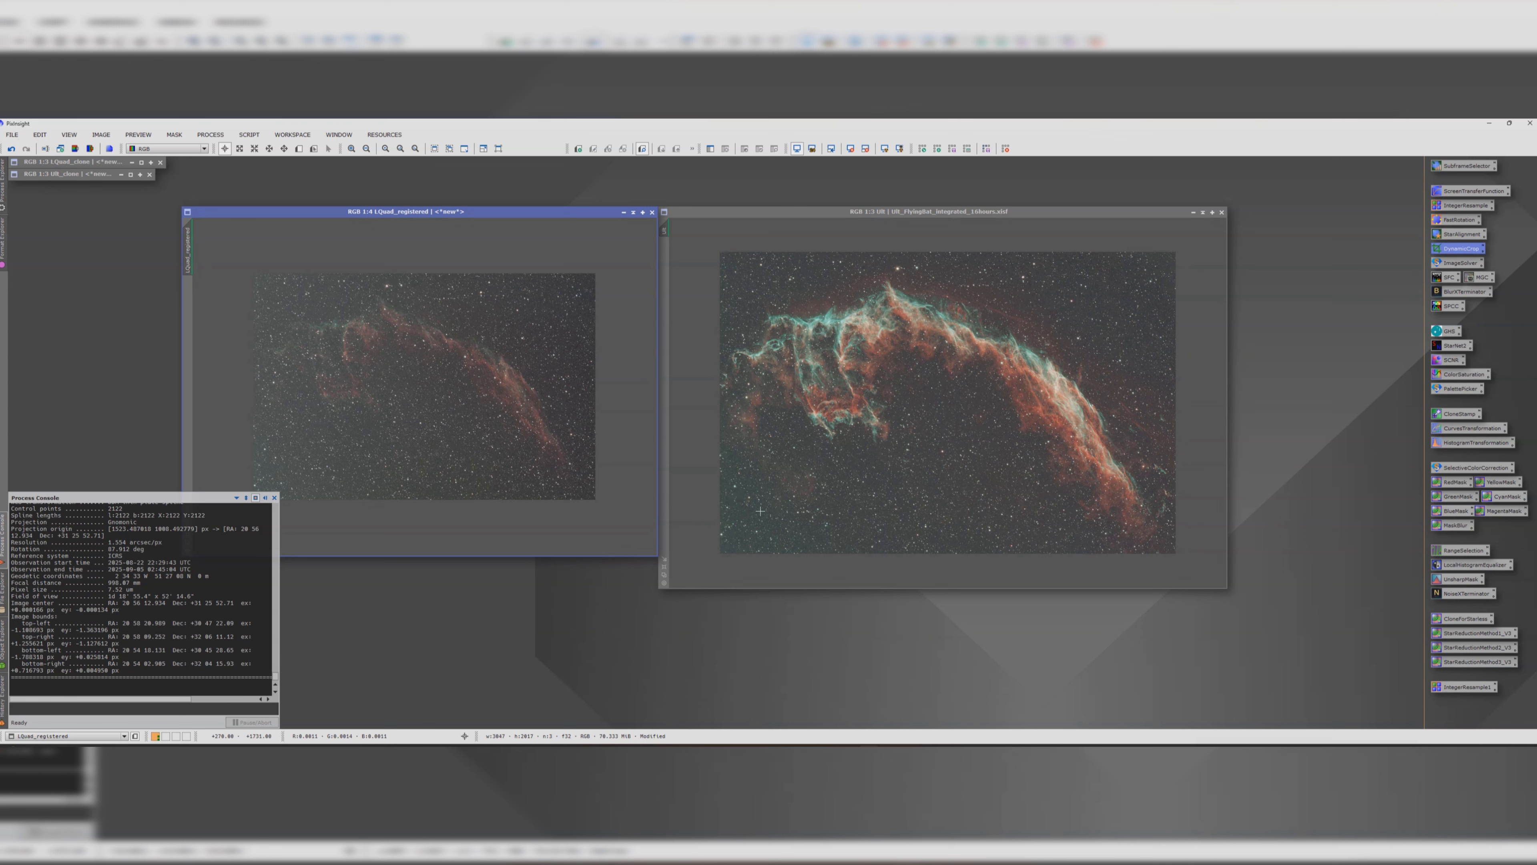
drag(895, 212, 926, 206)
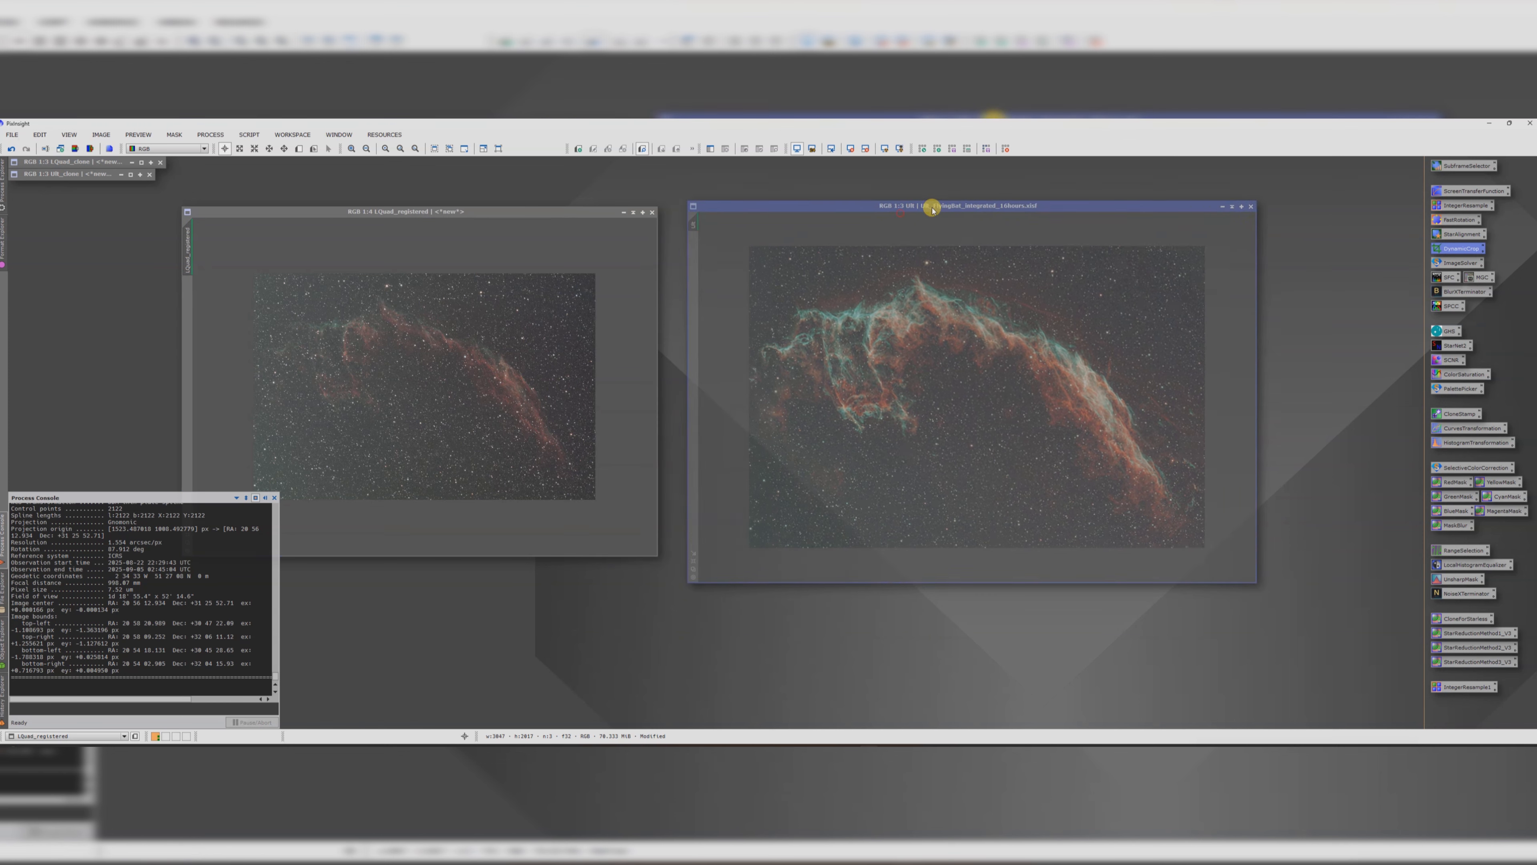
drag(482, 213, 512, 207)
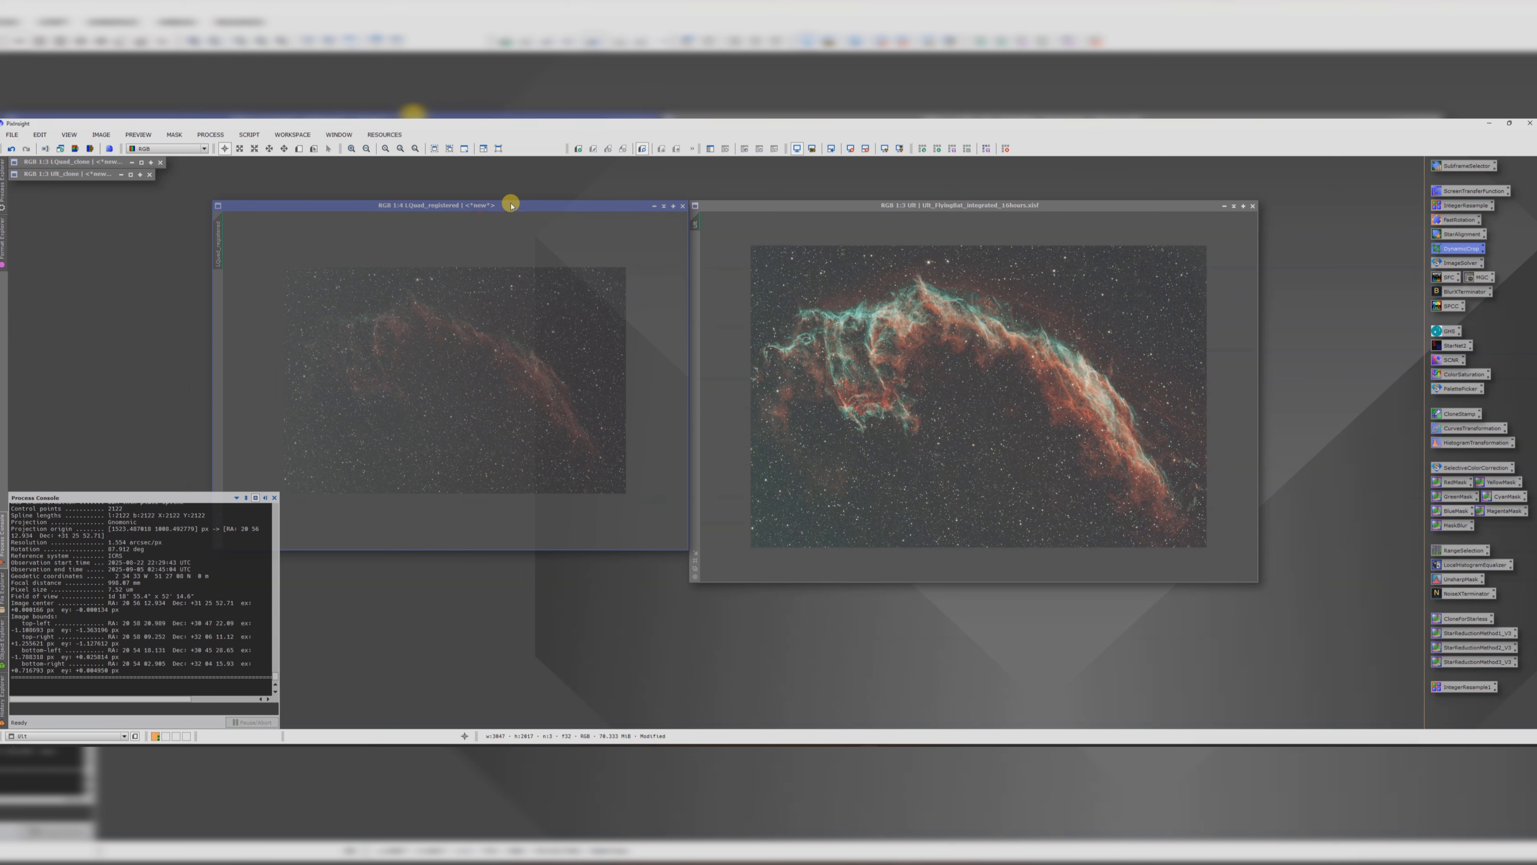
drag(376, 551, 374, 581)
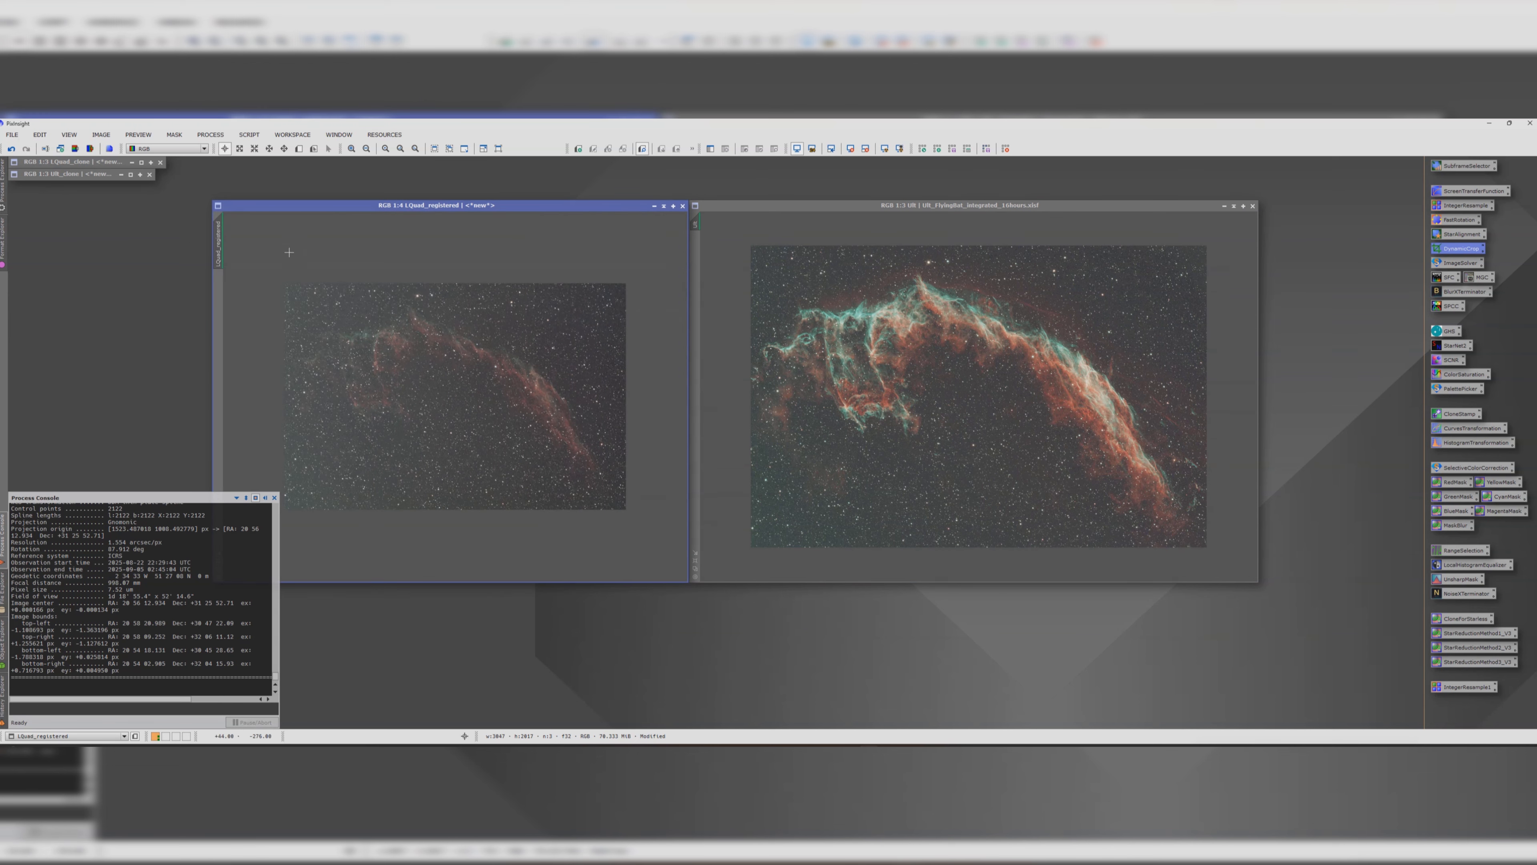
Step: Run the Automatic DBE script on the registered LQuad image with Subtract correction and the extracted gradient shown
click(266, 212)
click(247, 135)
click(278, 304)
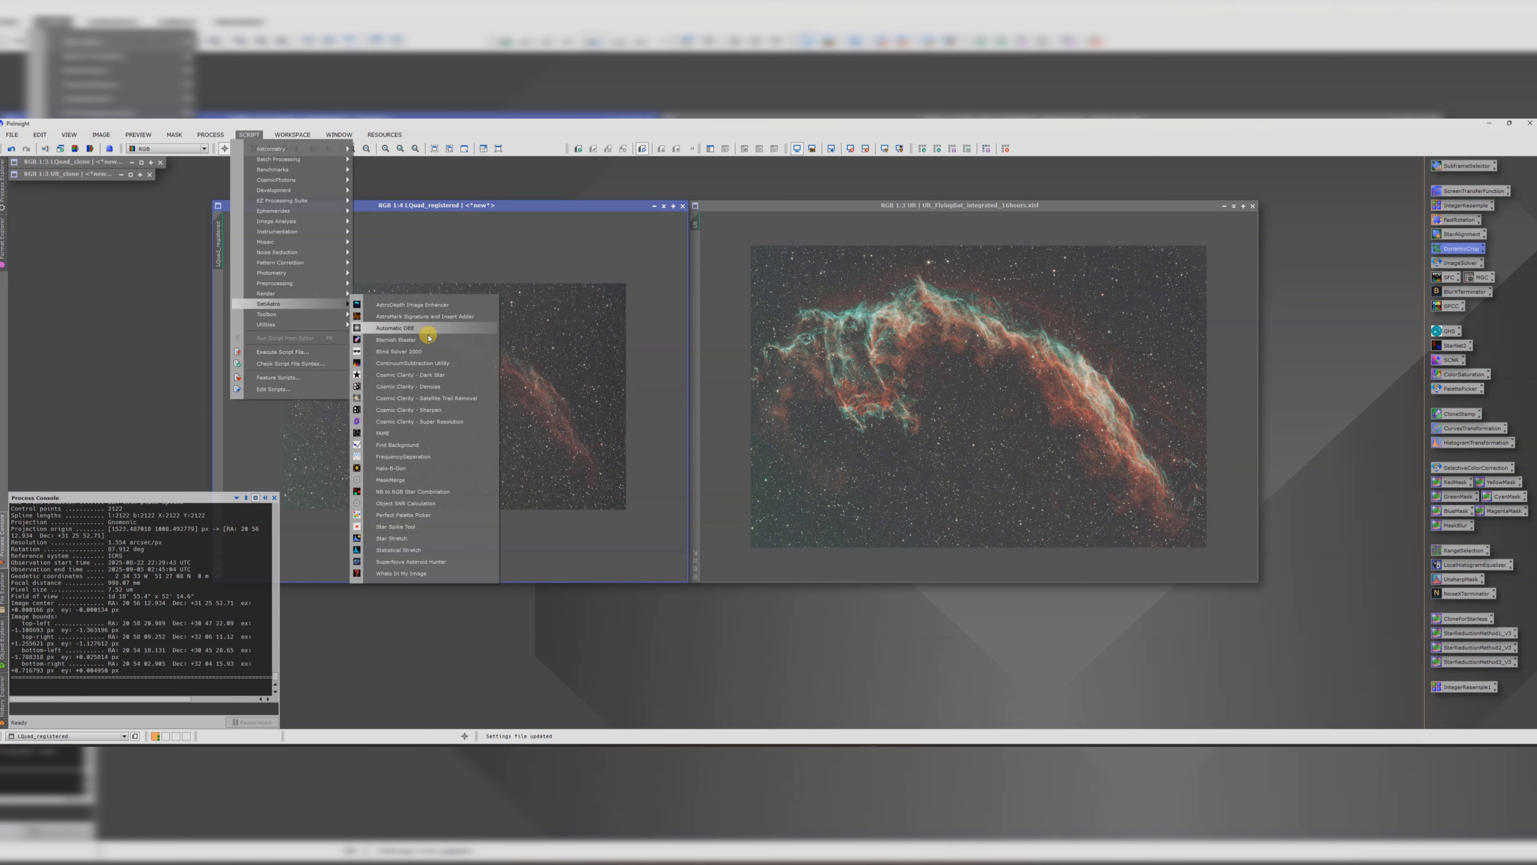
click(417, 331)
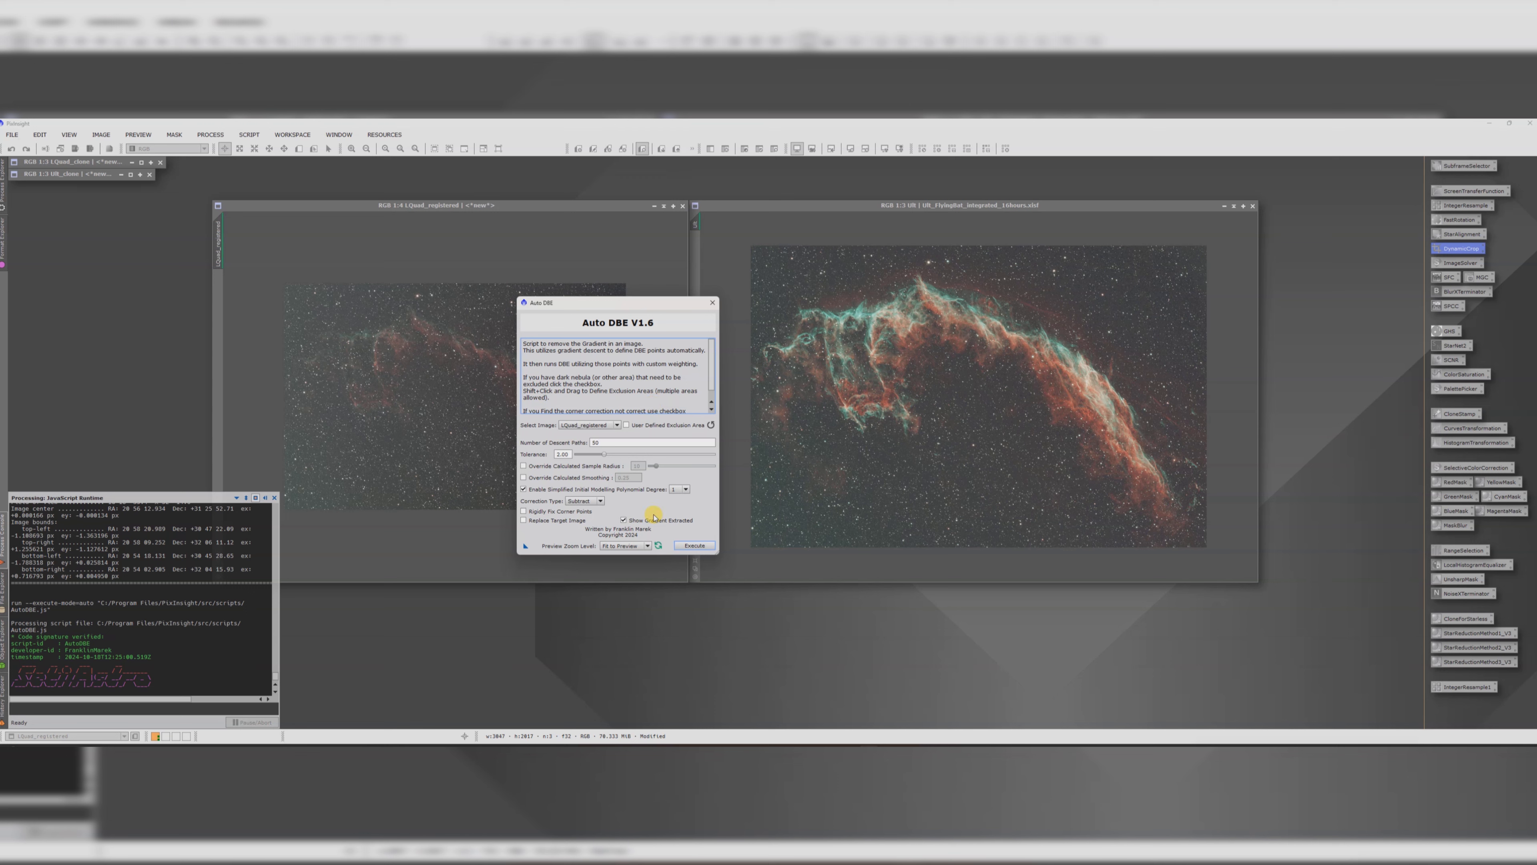
click(685, 546)
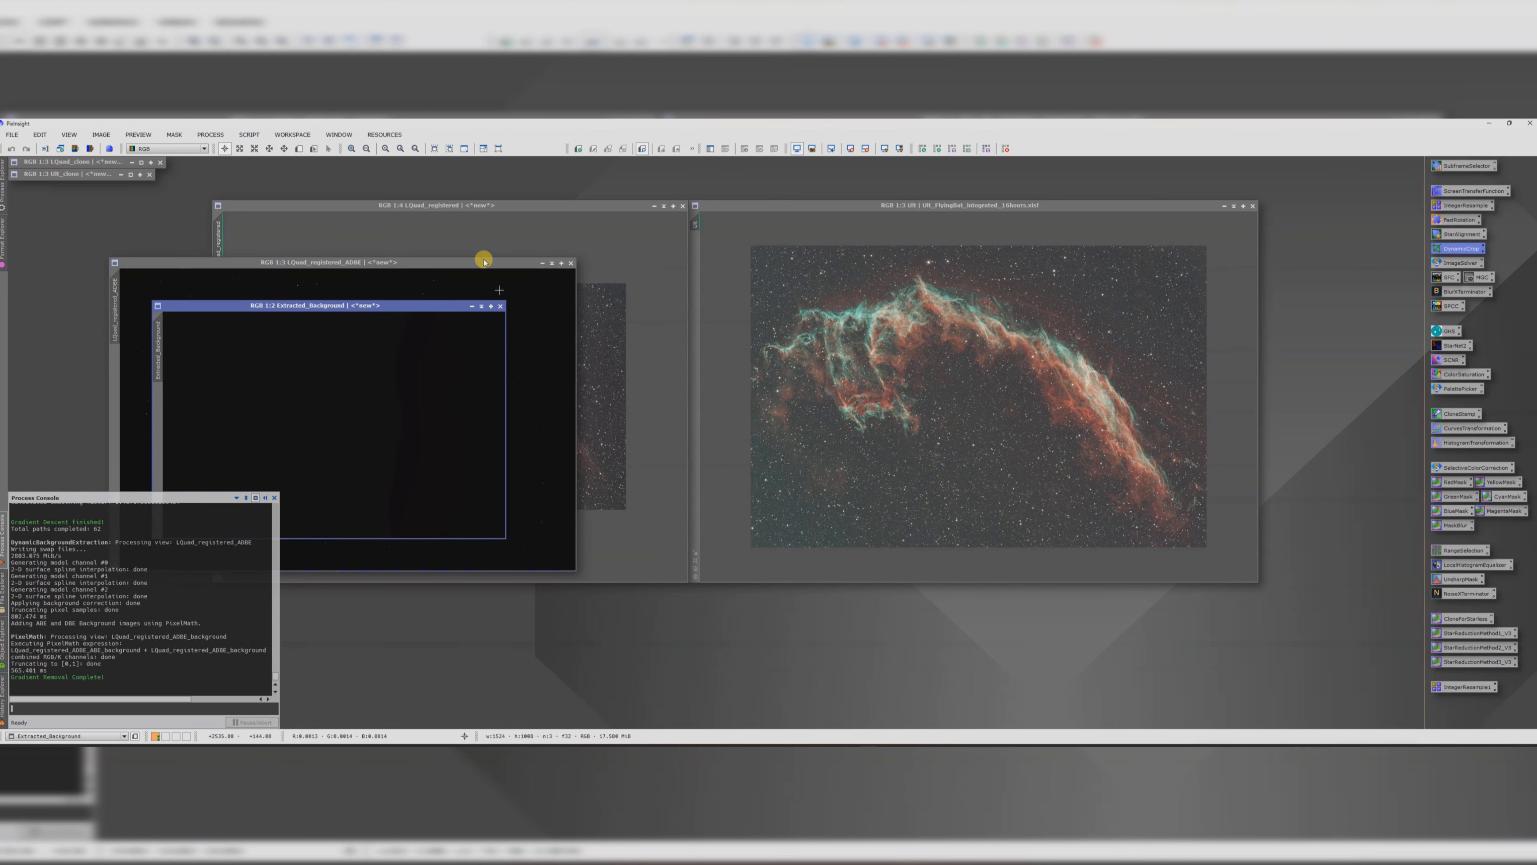
Step: Apply an automatic screen stretch to the background extracted from the LQuad image to inspect its gradient, and close it
drag(472, 309, 631, 306)
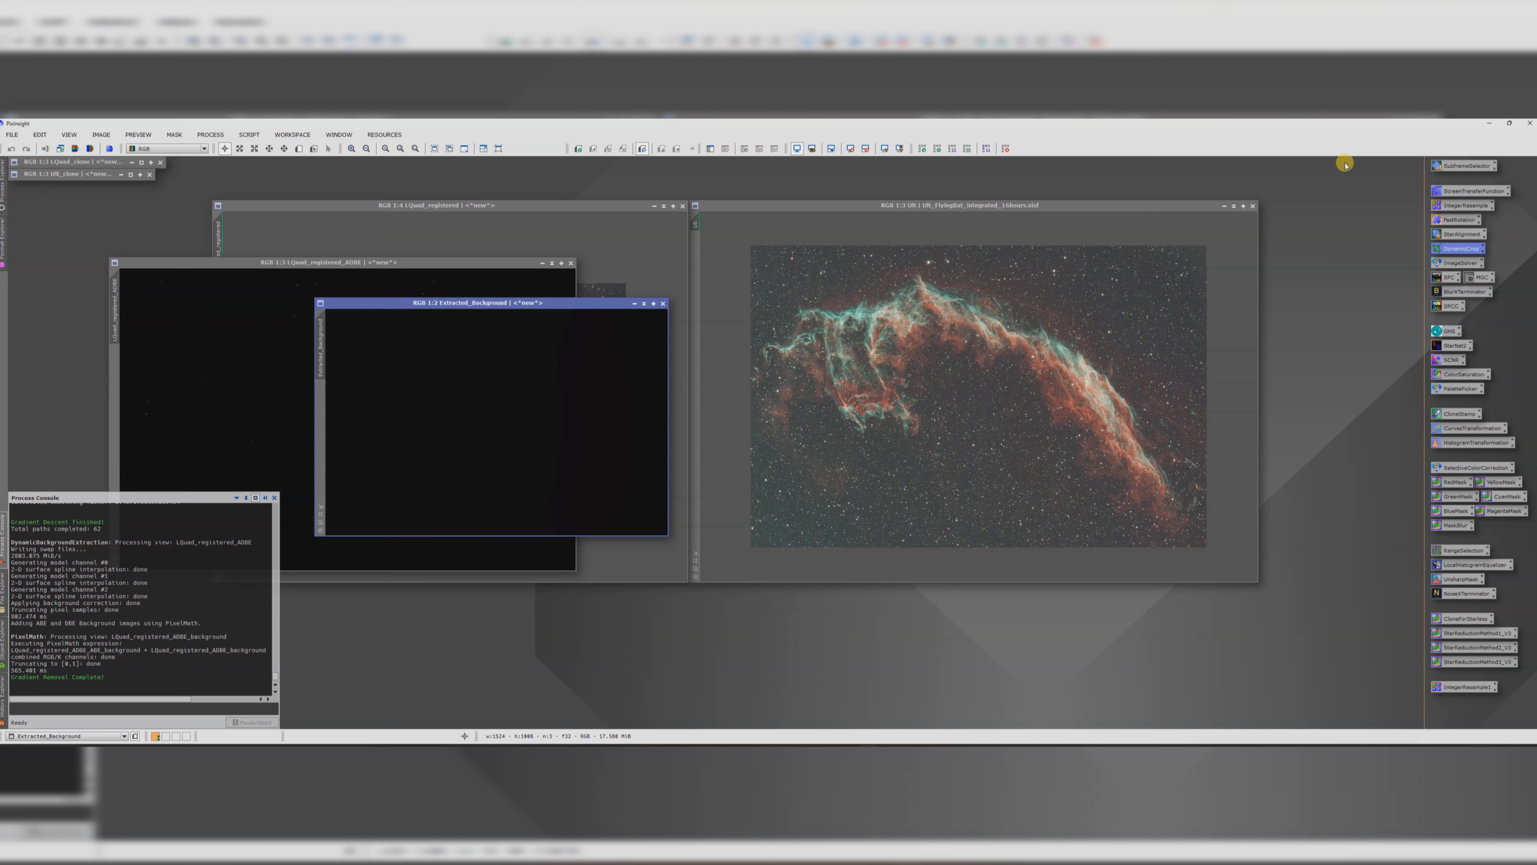
double_click(1463, 192)
click(955, 225)
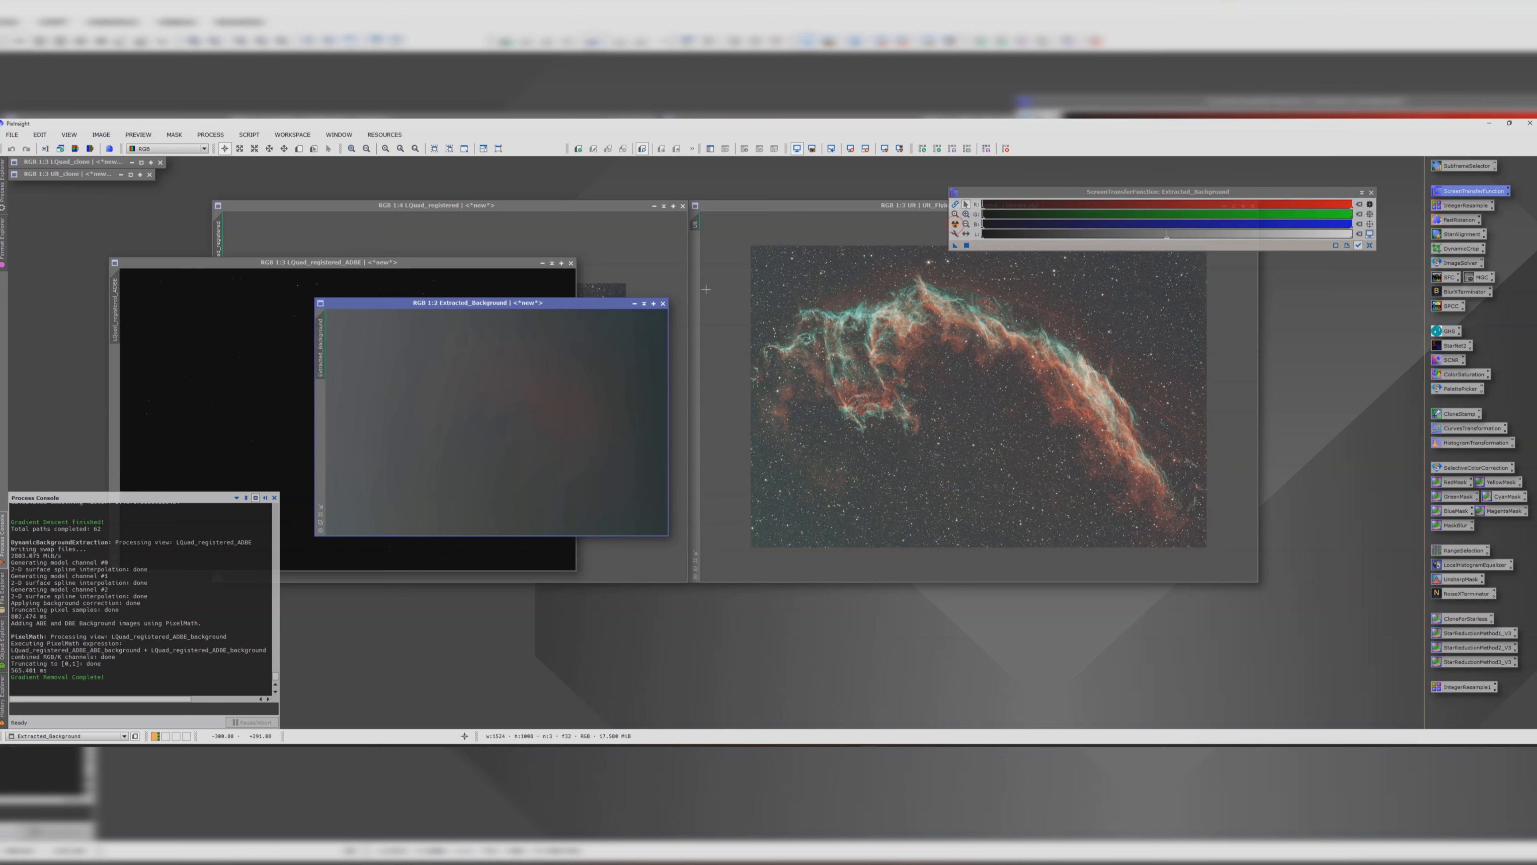
click(663, 303)
Step: Auto-stretch the gradient-corrected LQuad image and put it in place of the uncorrected one, closing that without saving
drag(425, 269, 529, 285)
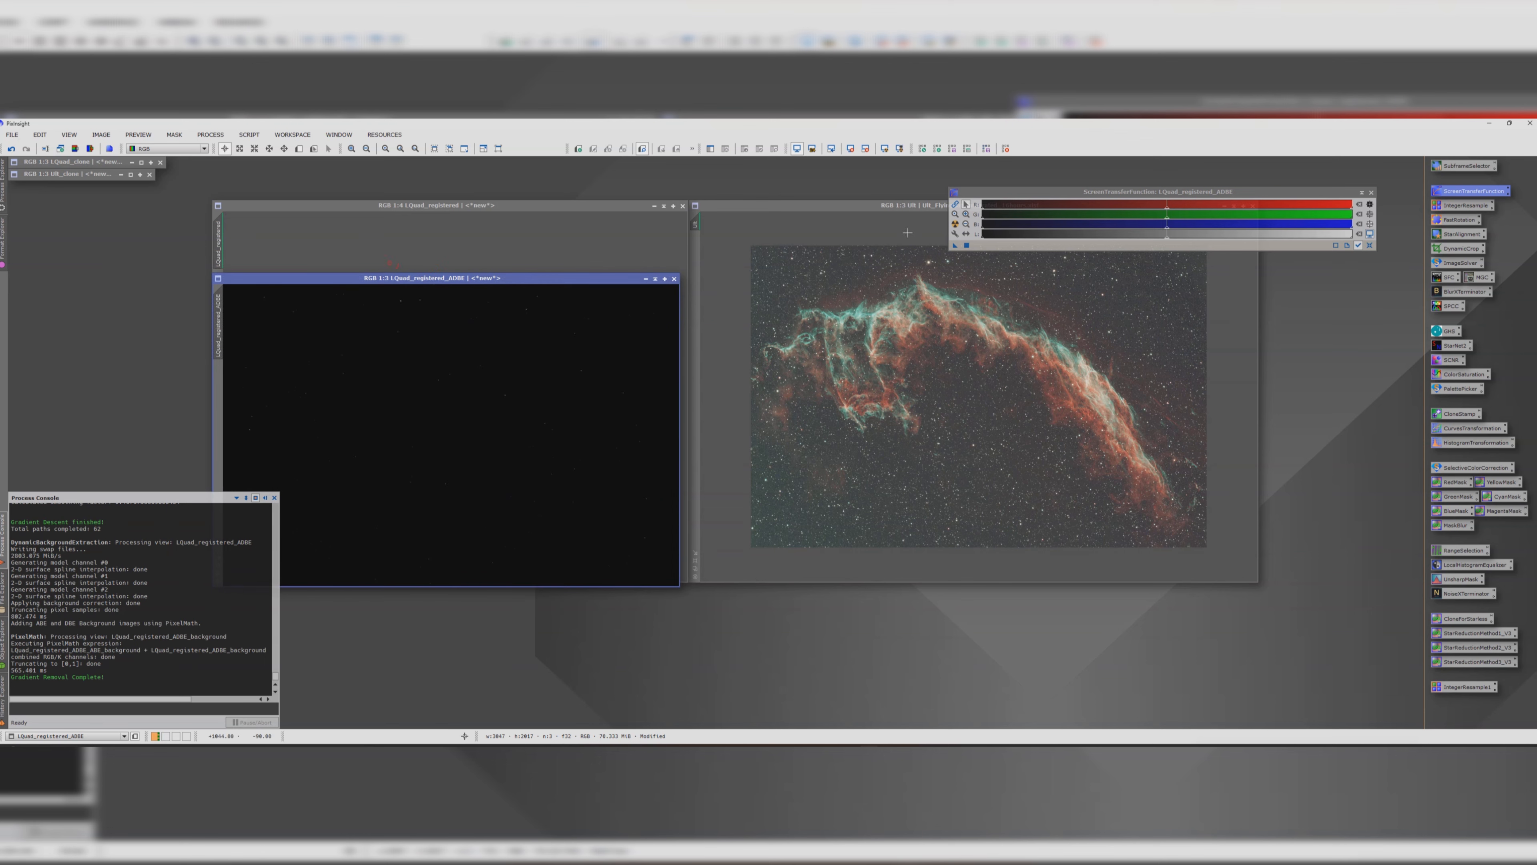
click(955, 224)
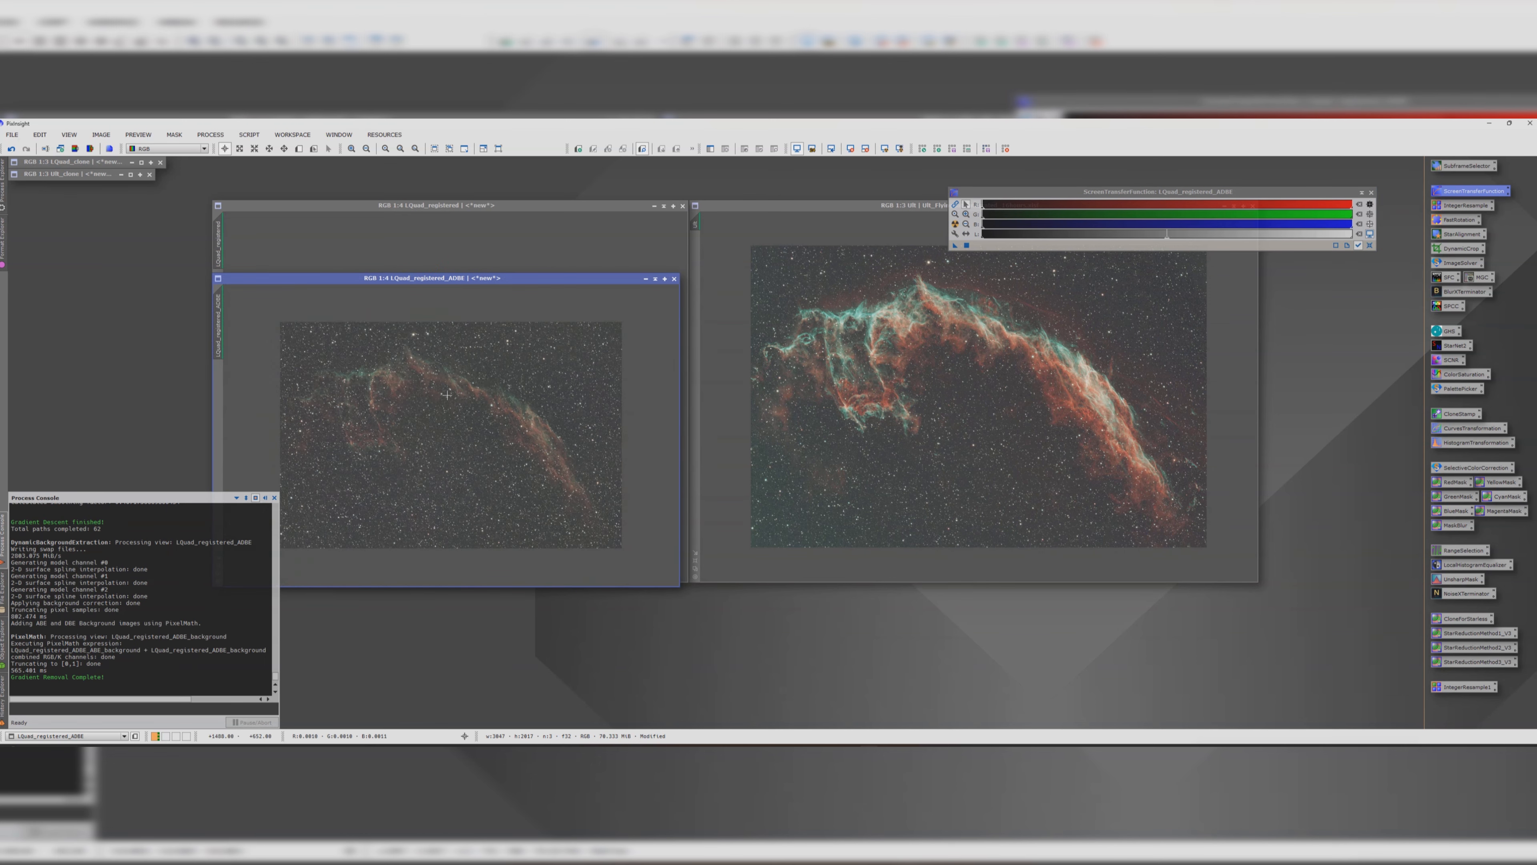
click(481, 205)
click(684, 206)
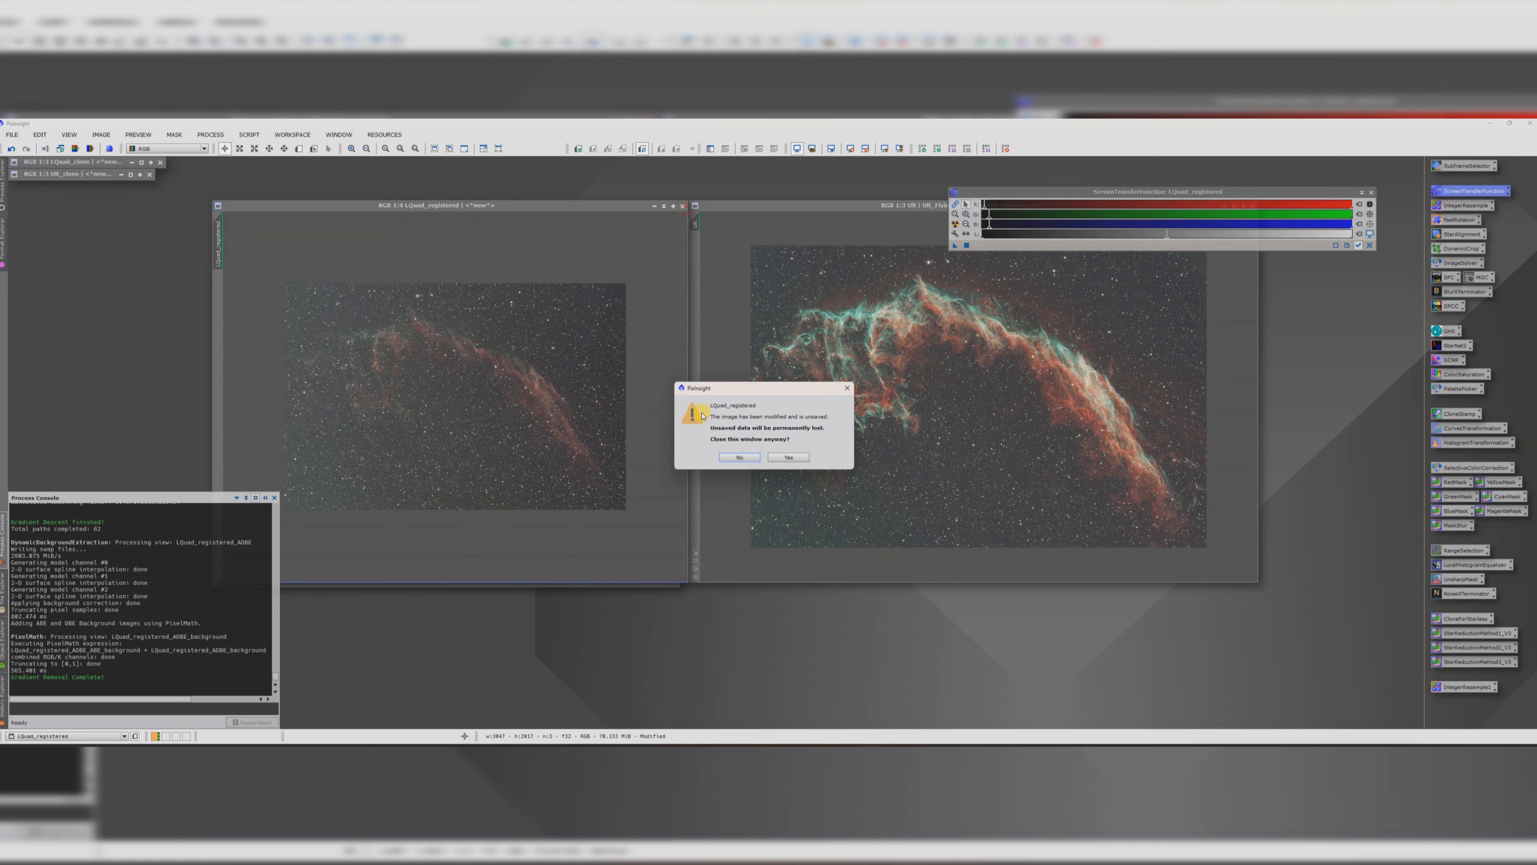
click(785, 452)
drag(463, 281, 370, 226)
Step: Run the Automatic DBE script on the Ult image with Subtract correction and the extracted gradient shown
drag(673, 223, 471, 233)
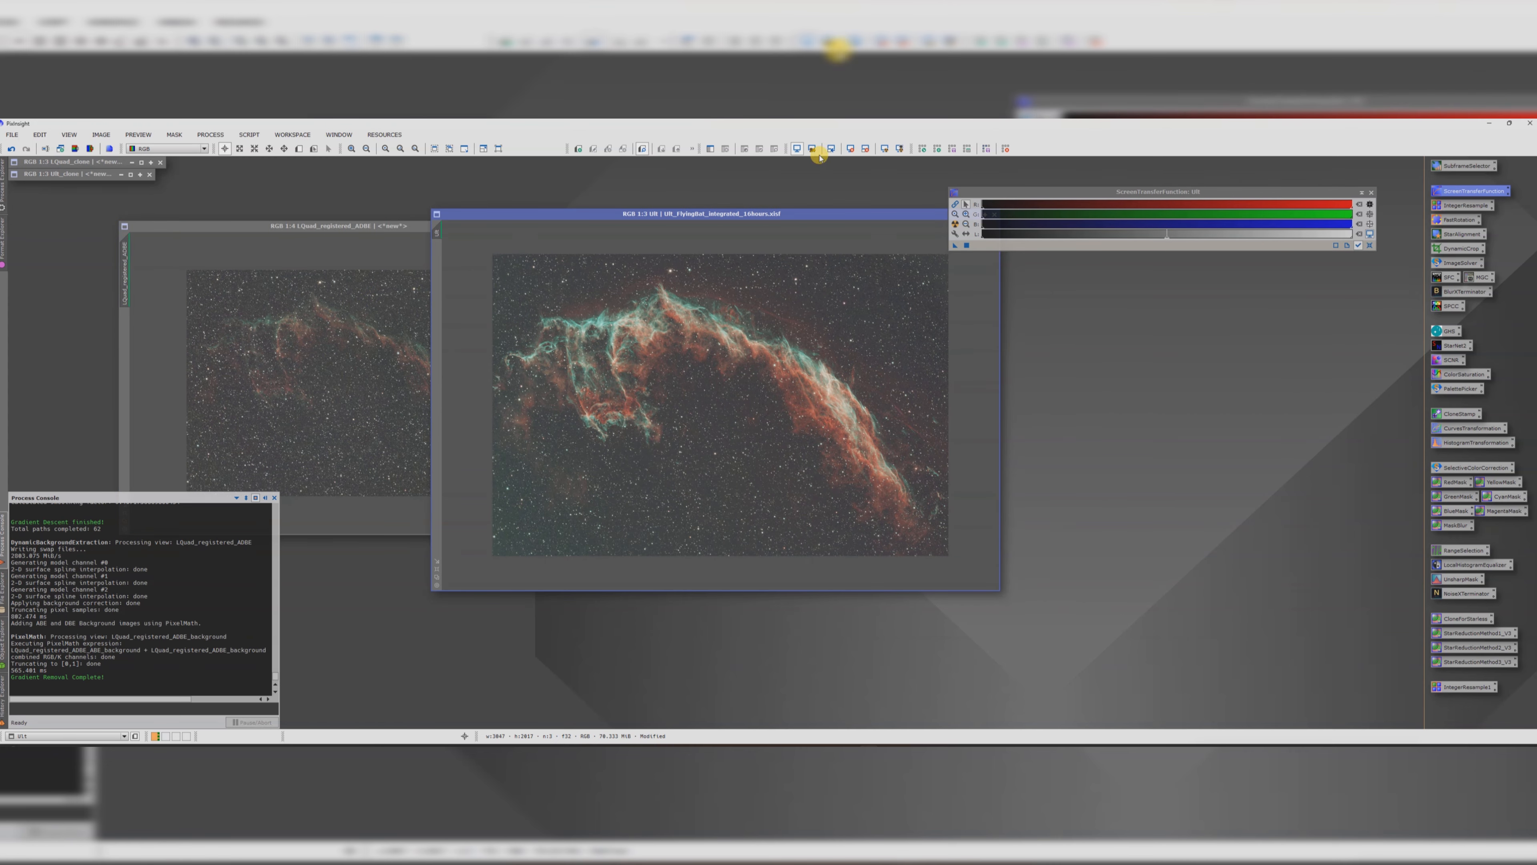
click(248, 135)
mouse_move(292, 218)
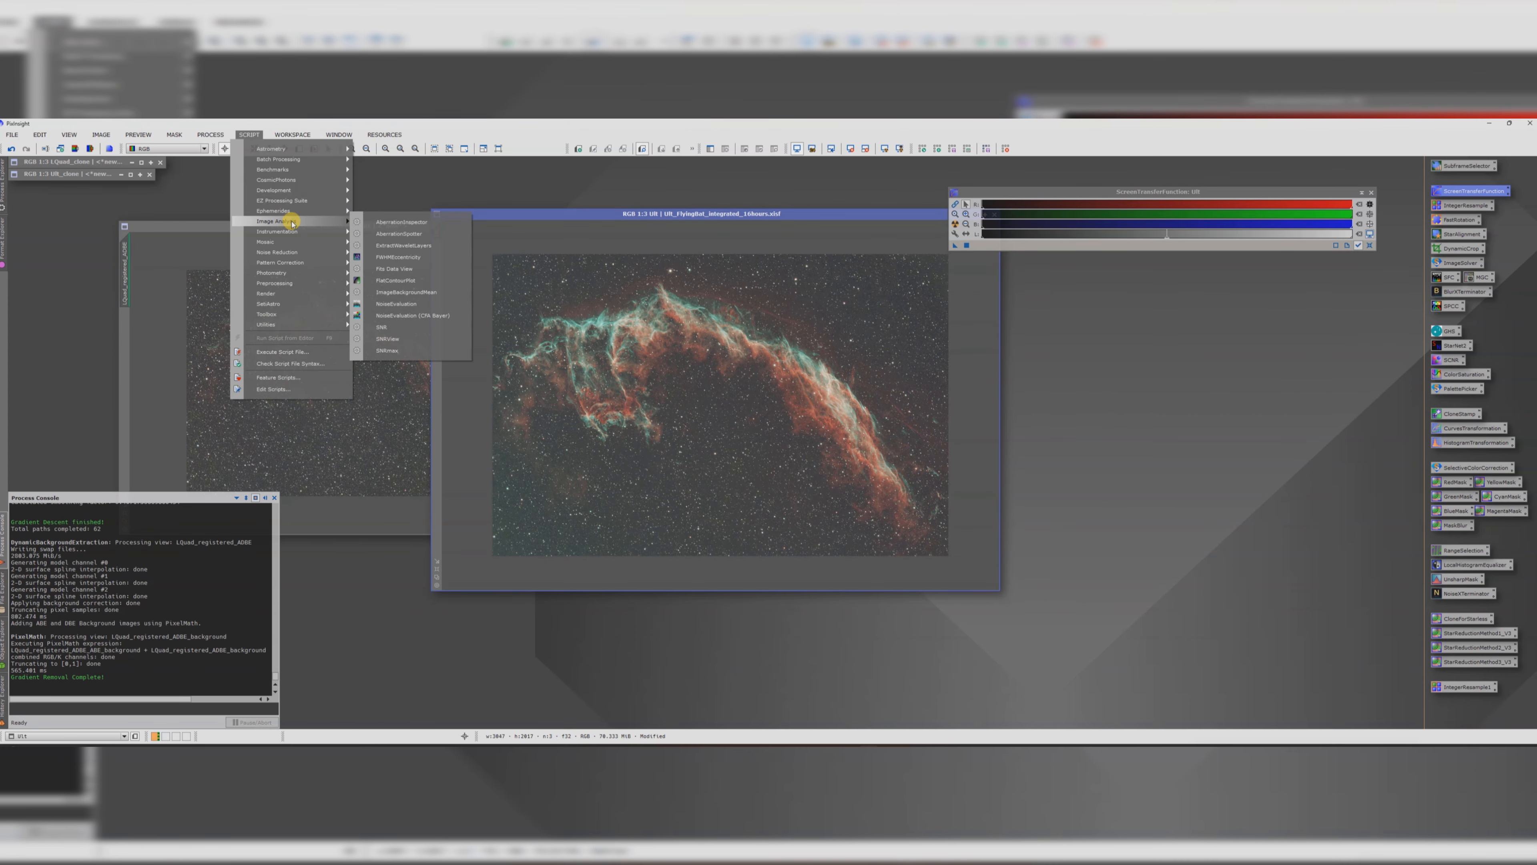
mouse_move(293, 304)
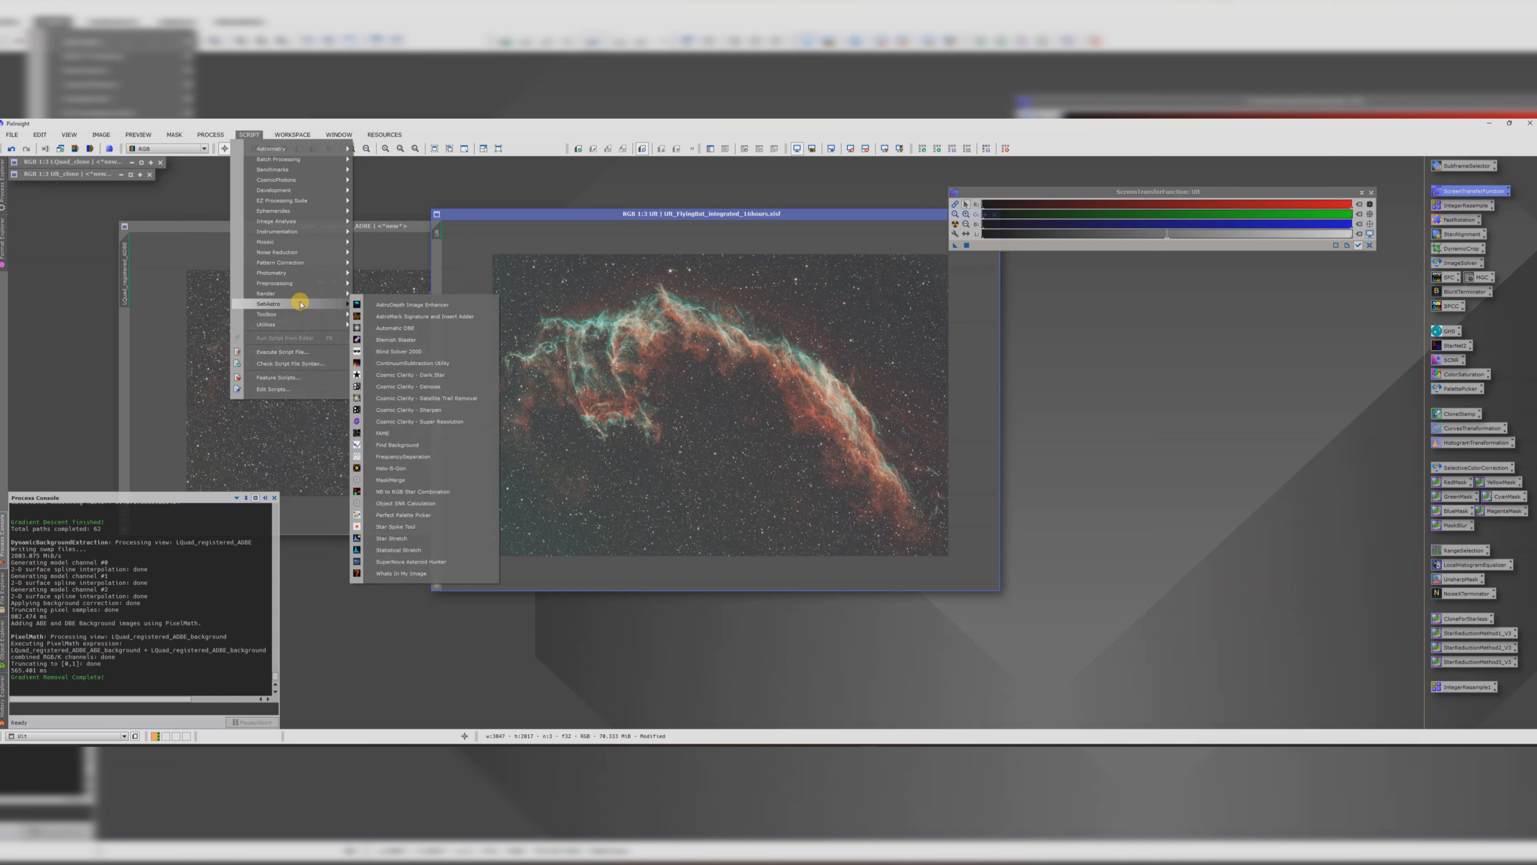
click(419, 327)
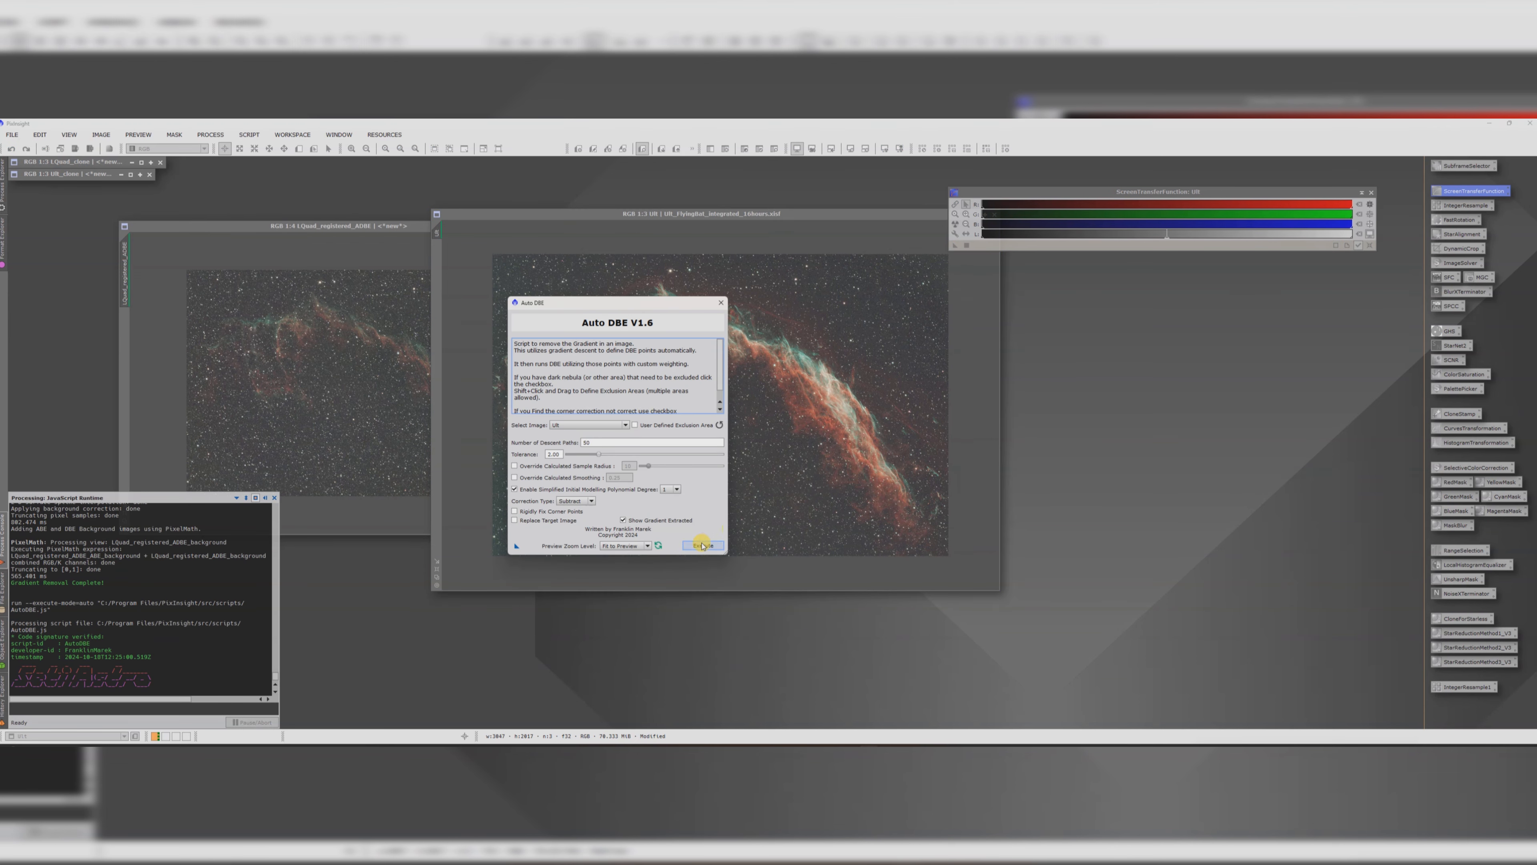
click(702, 544)
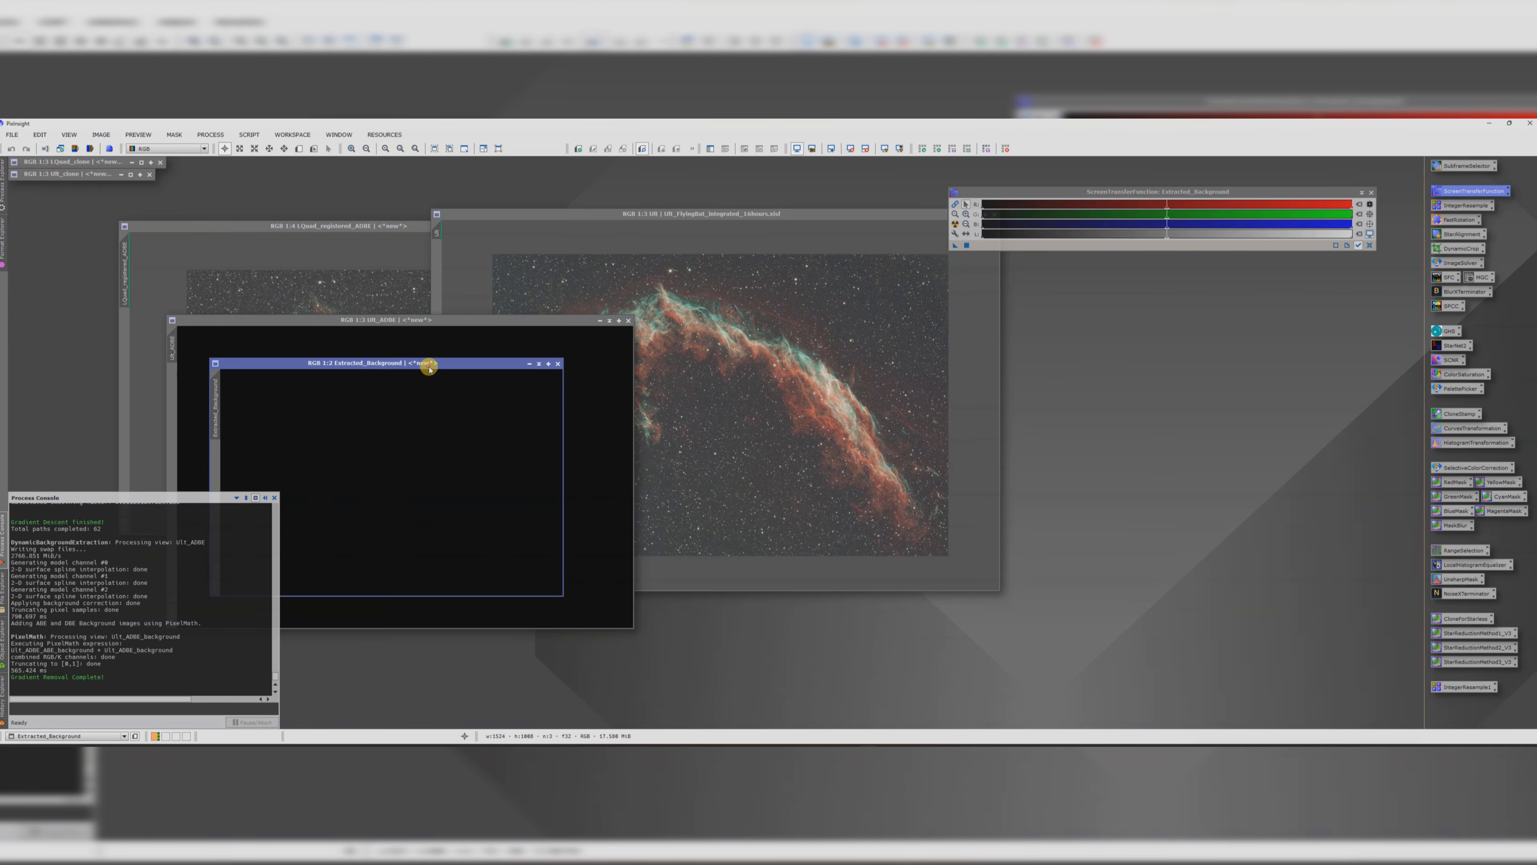
Step: Auto-stretch and close the extracted Ult background, and apply an automatic screen stretch to the gradient-corrected Ult image
click(956, 224)
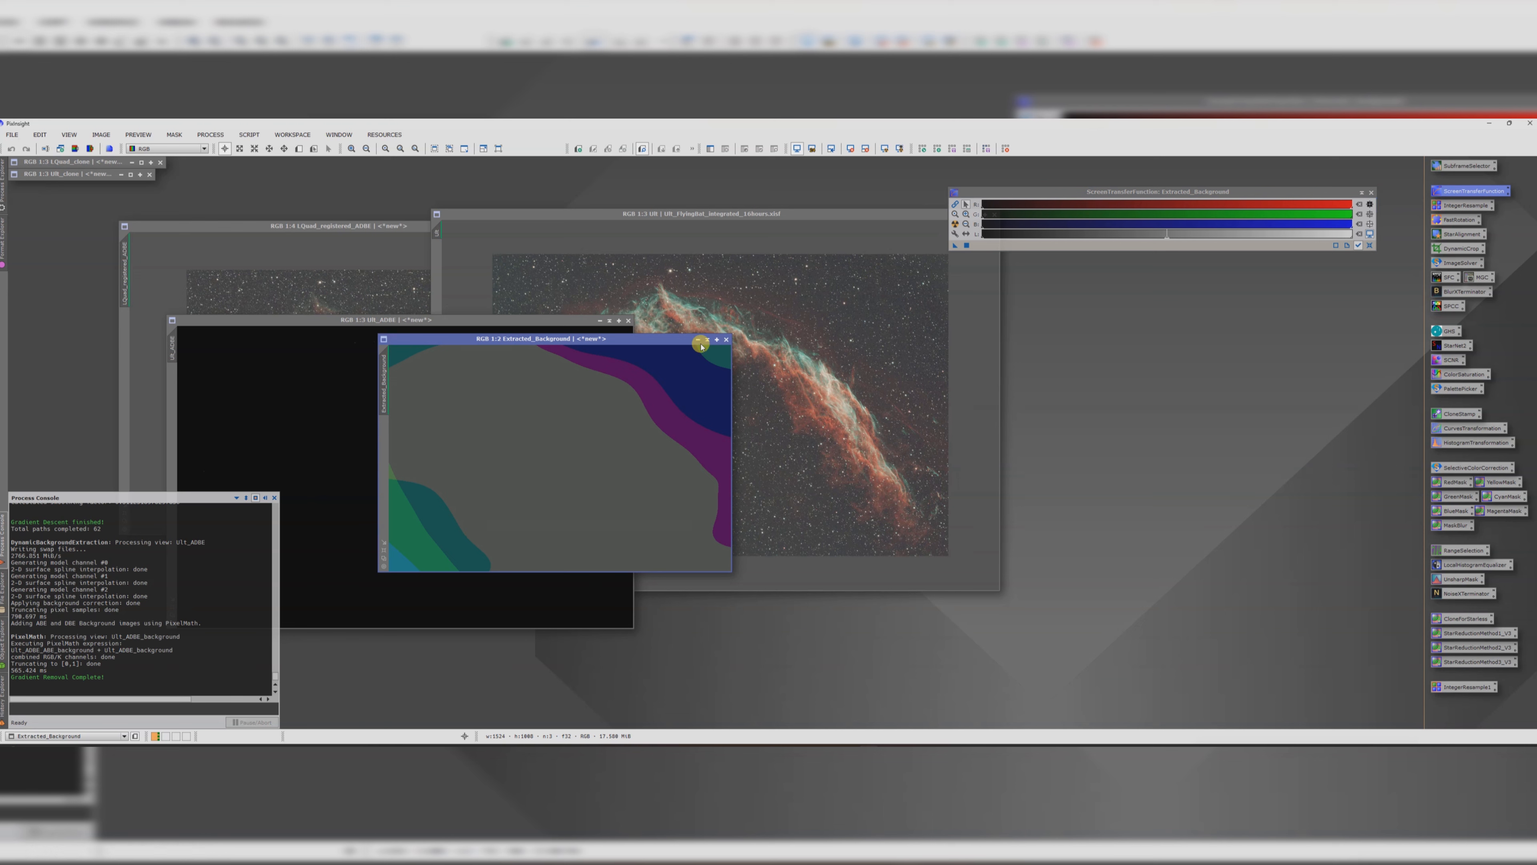
click(726, 341)
drag(415, 321, 793, 315)
click(955, 225)
scroll(776, 409, down, 1)
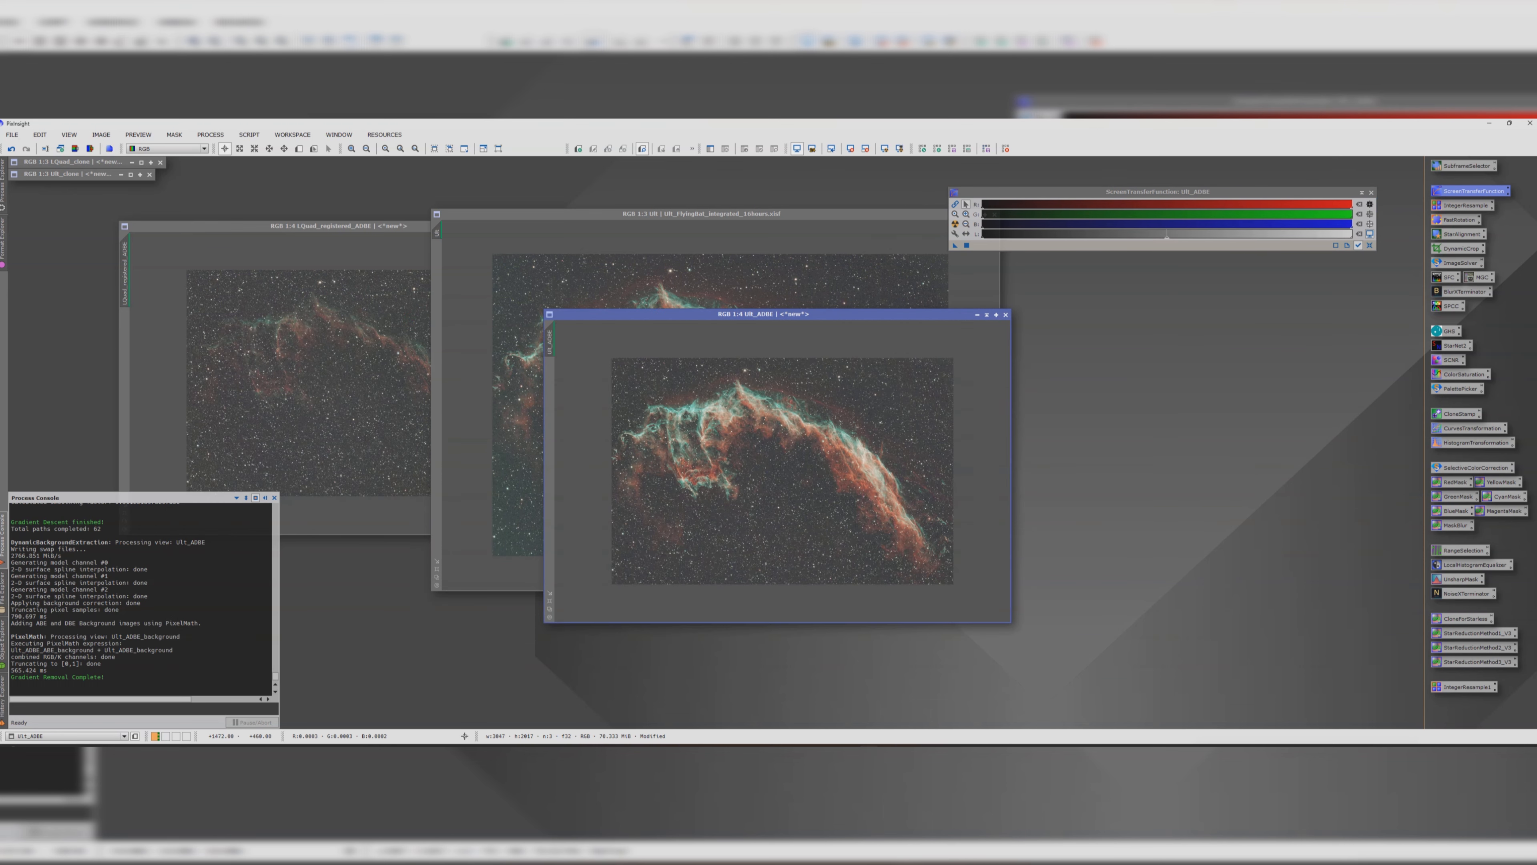
Step: Close the uncorrected Ult image without saving and place the gradient-corrected Ult image beside the LQuad one
drag(665, 213, 508, 213)
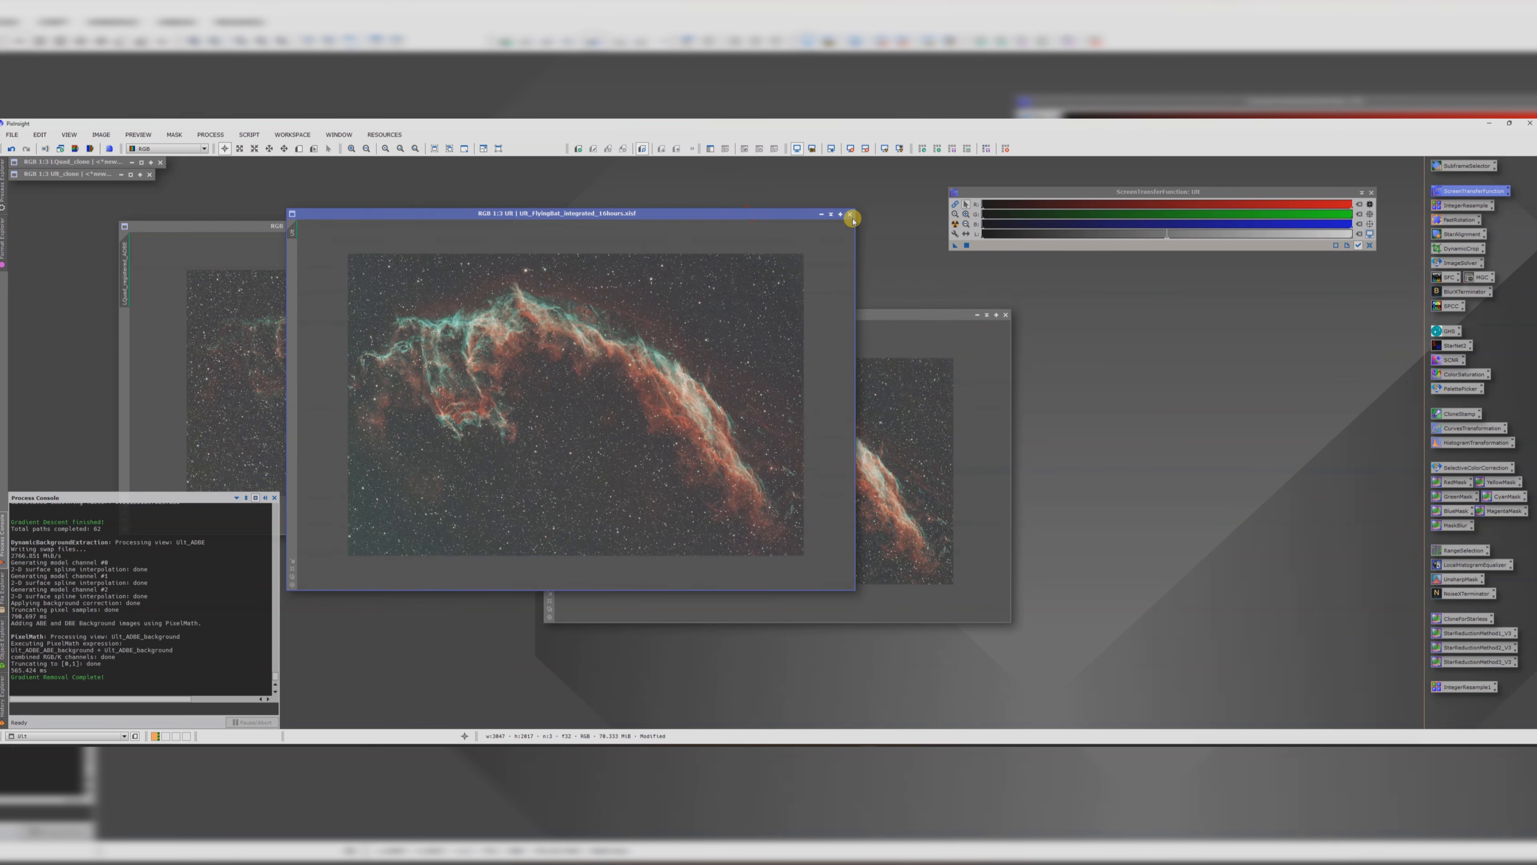
click(850, 214)
click(788, 457)
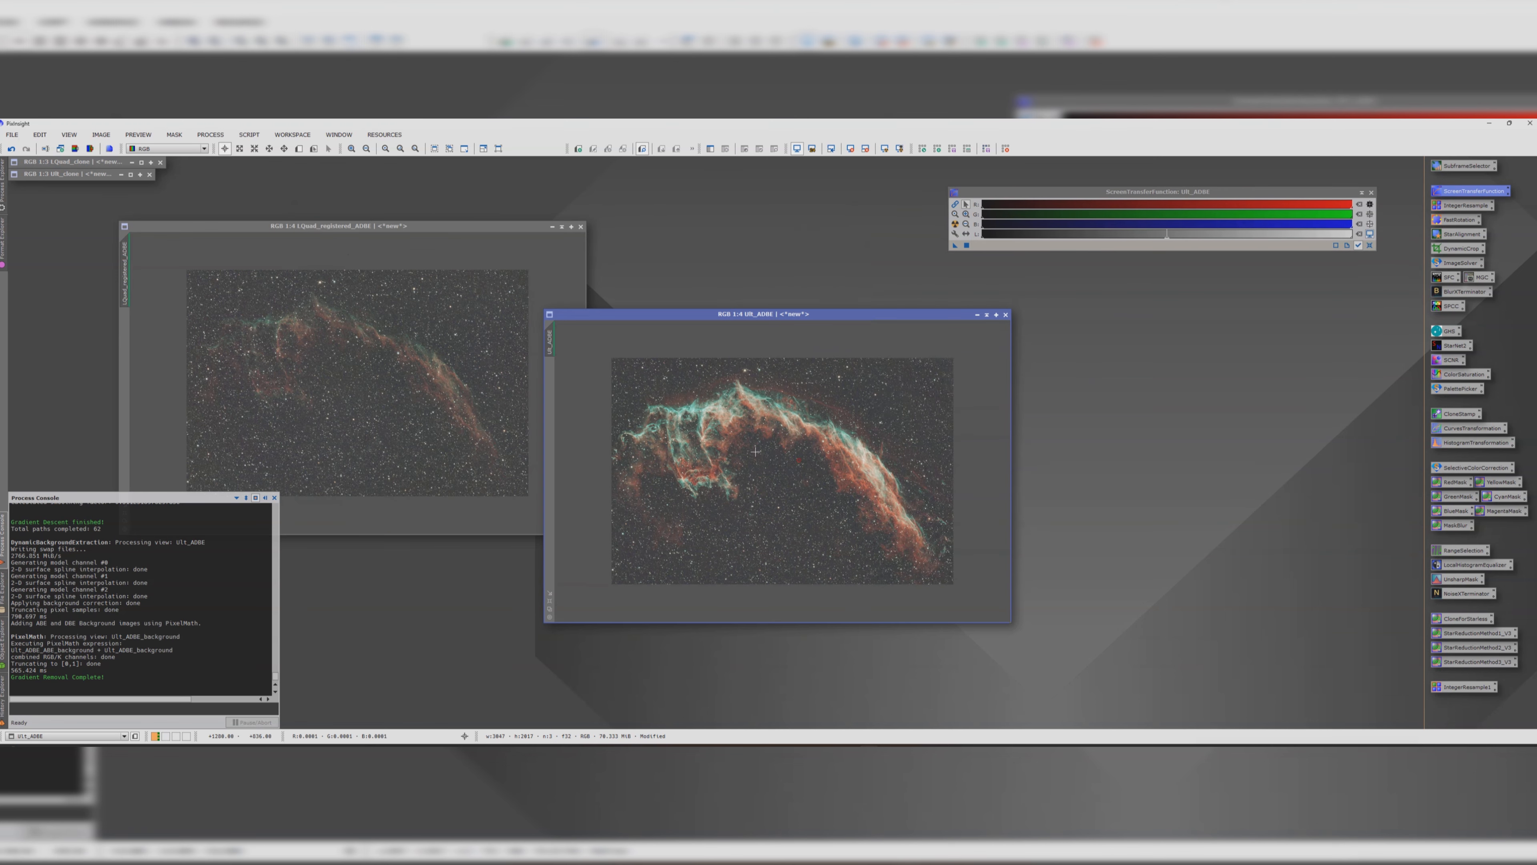
drag(695, 313, 755, 225)
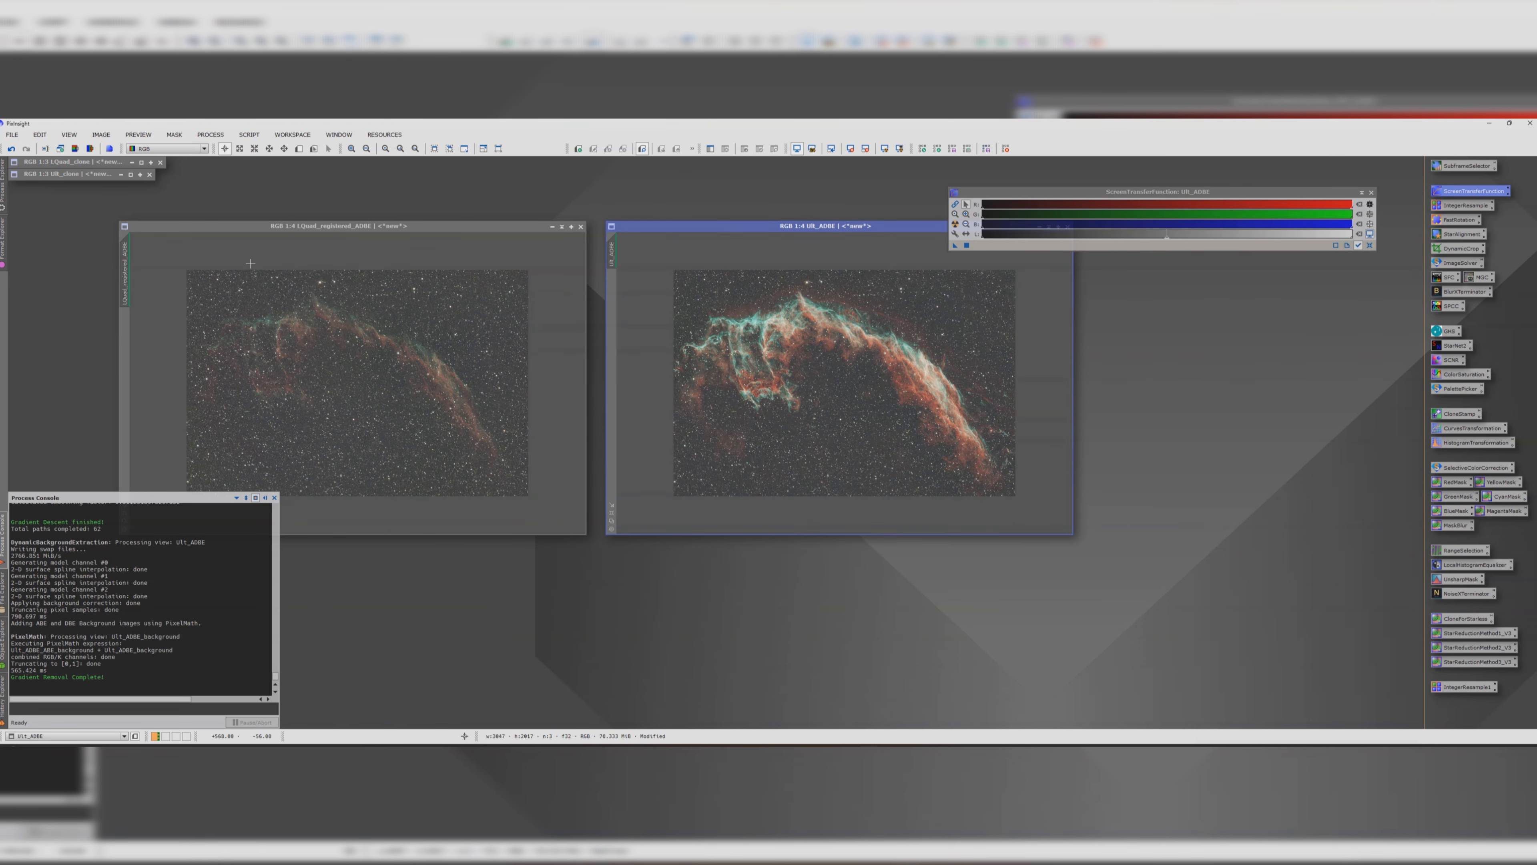
Step: Rename the gradient-corrected LQuad image to LQuad, and keep a minimized clone of it as a backup
double_click(124, 264)
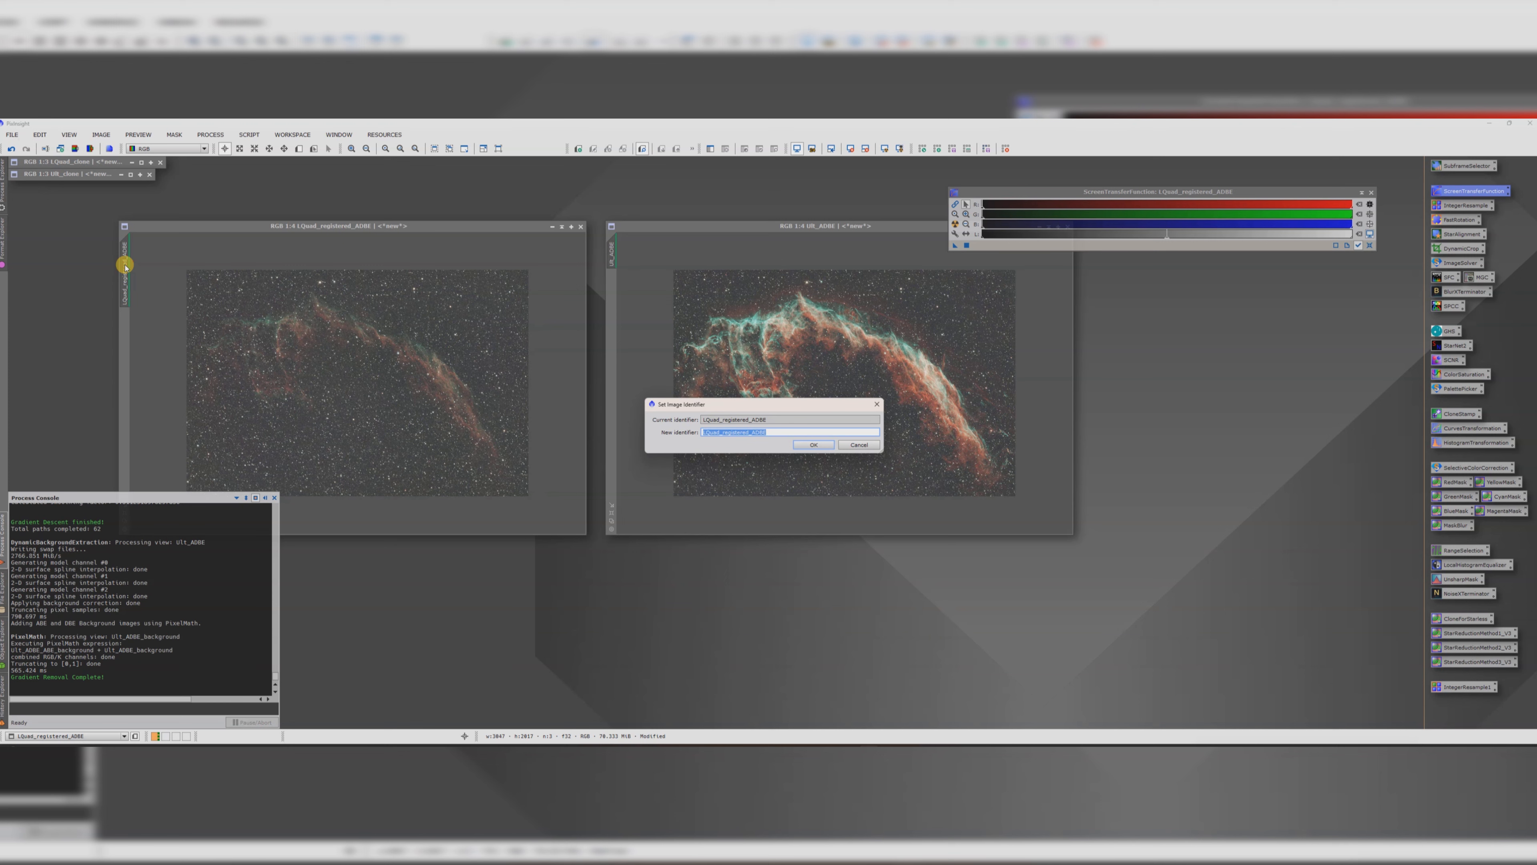
text(LQuad)
key(Return)
drag(124, 248, 76, 285)
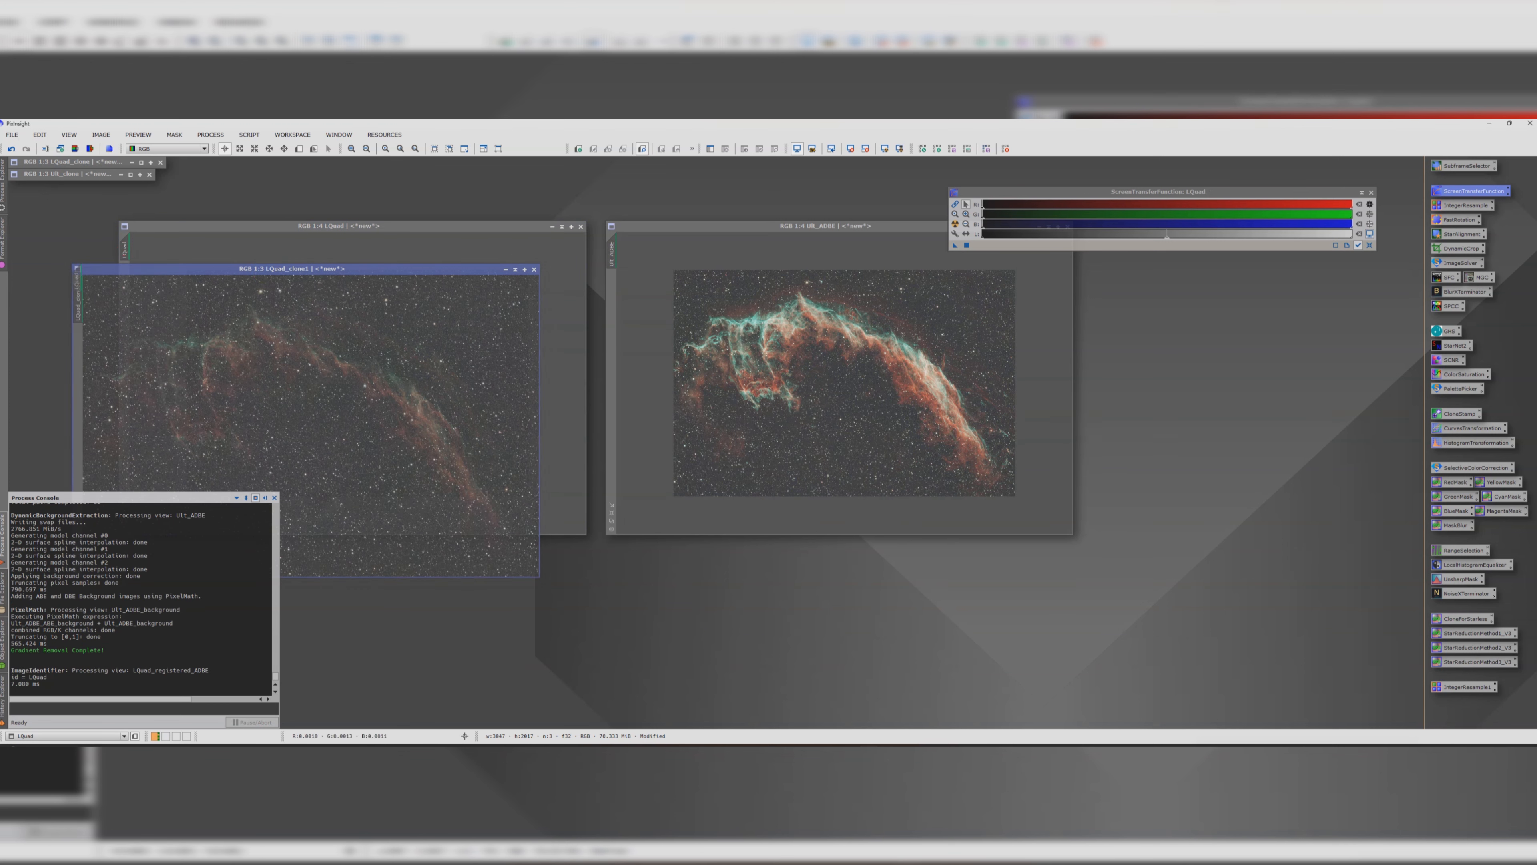
click(514, 271)
drag(319, 421, 100, 206)
Step: Rename the gradient-corrected Ult image to Ult, and store a minimized clone of it with the other backups
click(653, 224)
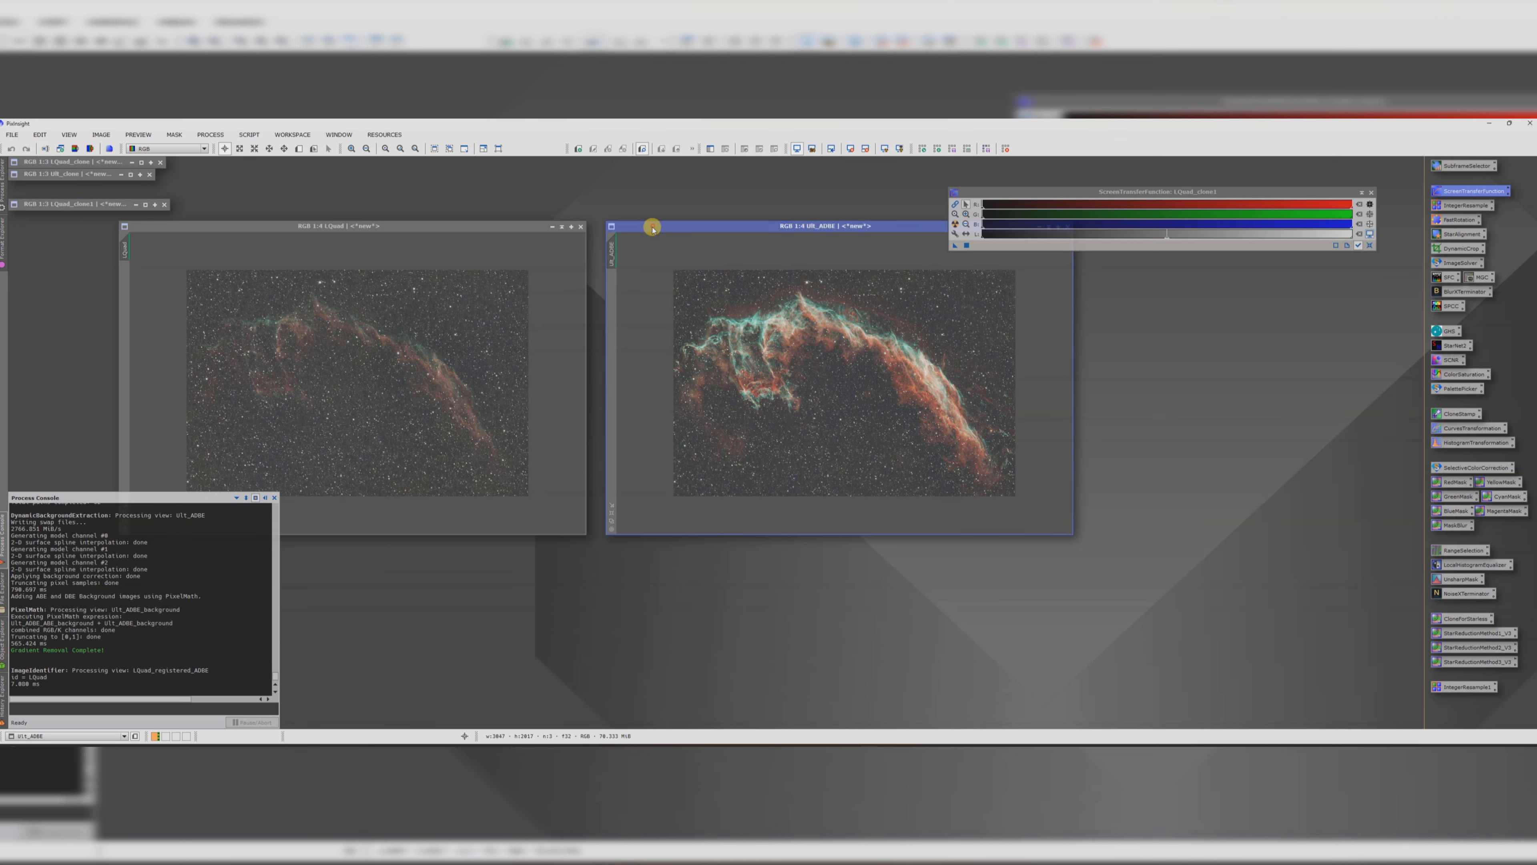
double_click(611, 251)
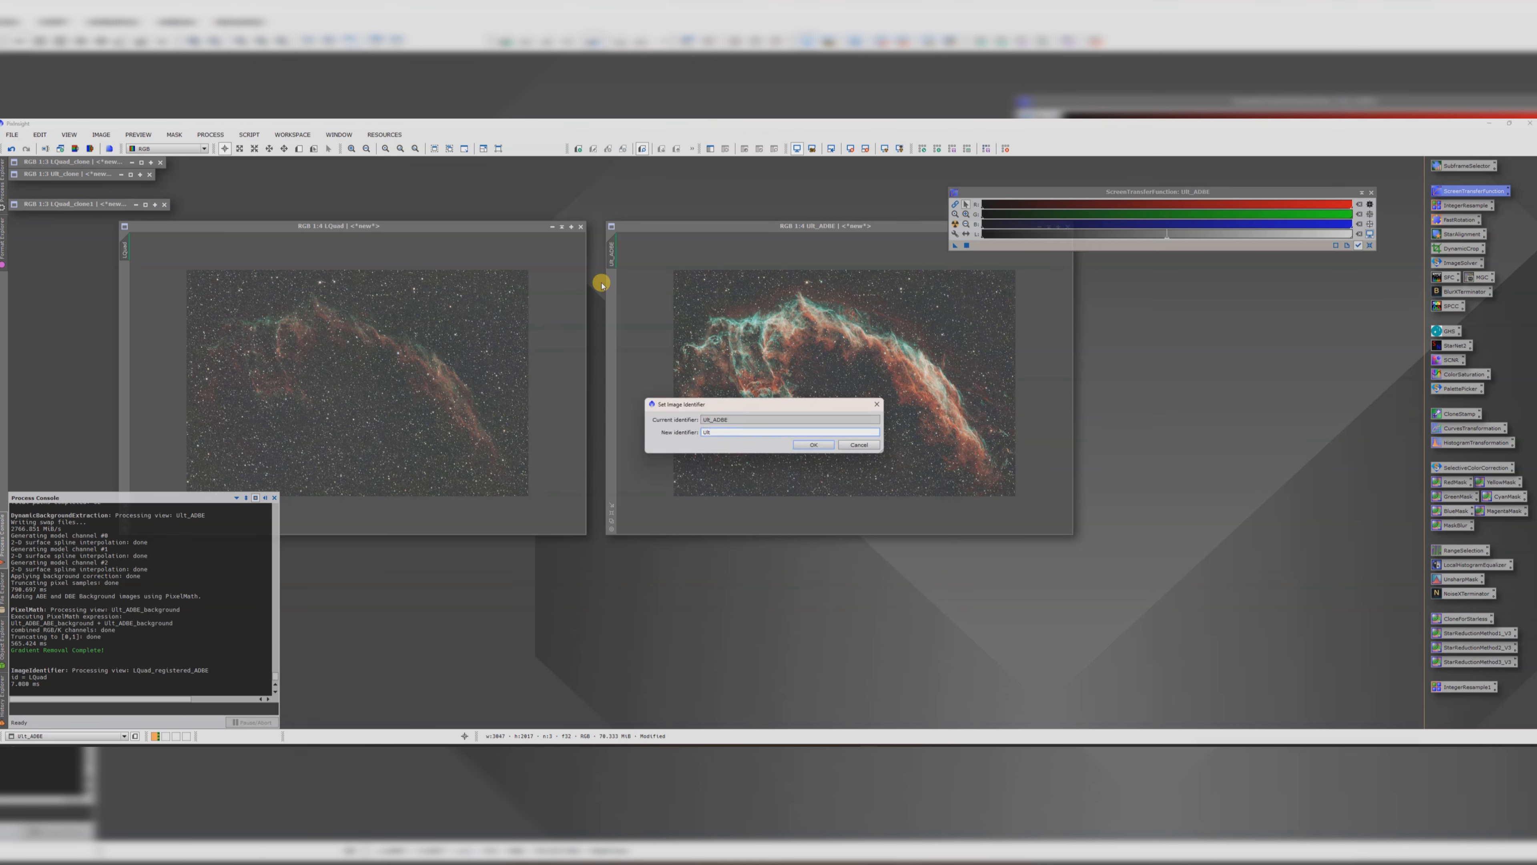
key(Return)
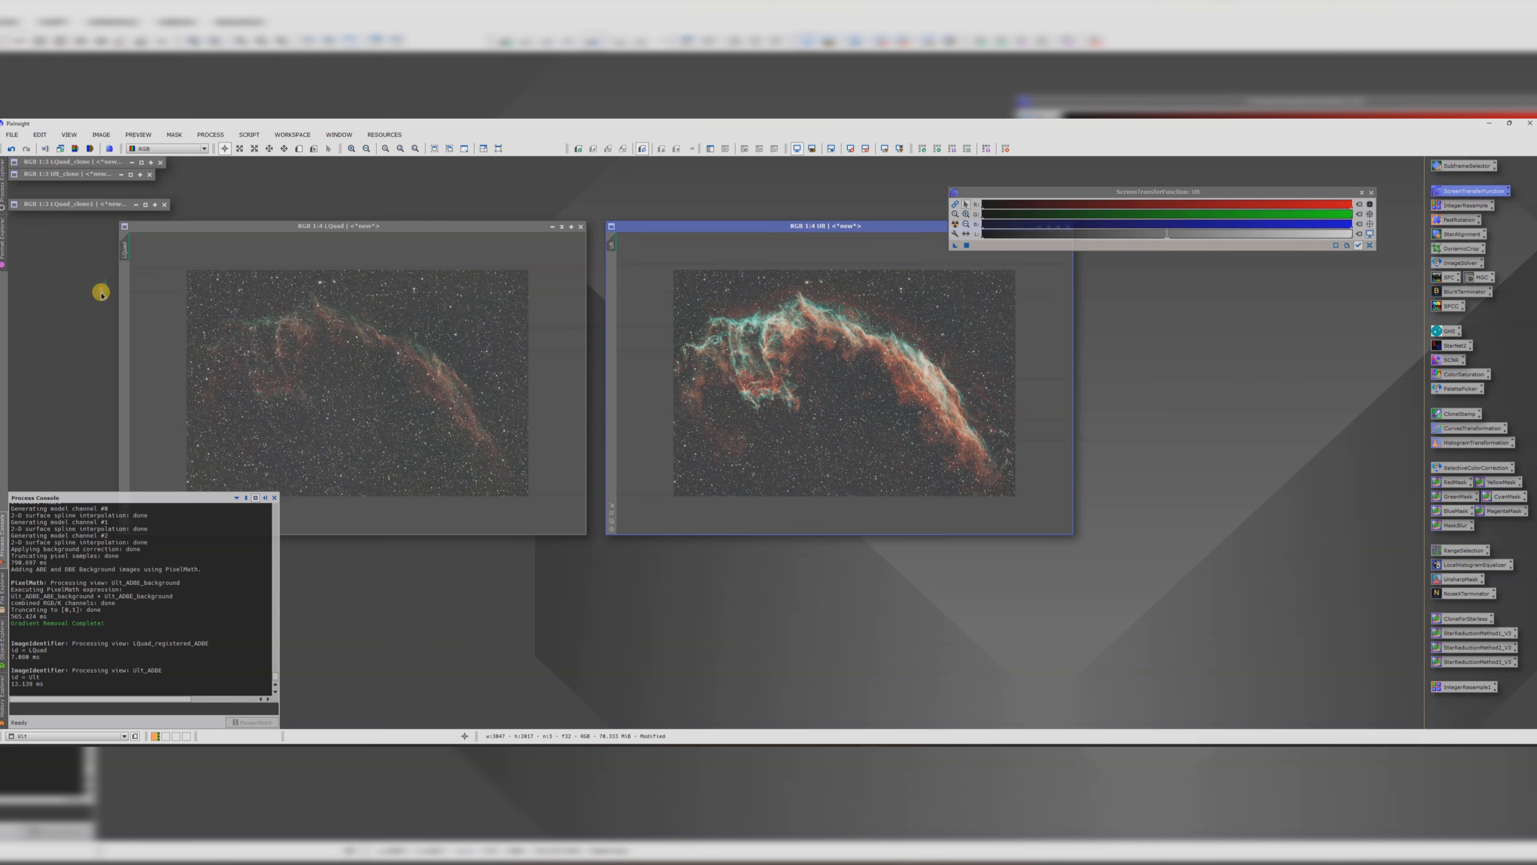
drag(101, 294, 102, 293)
click(537, 284)
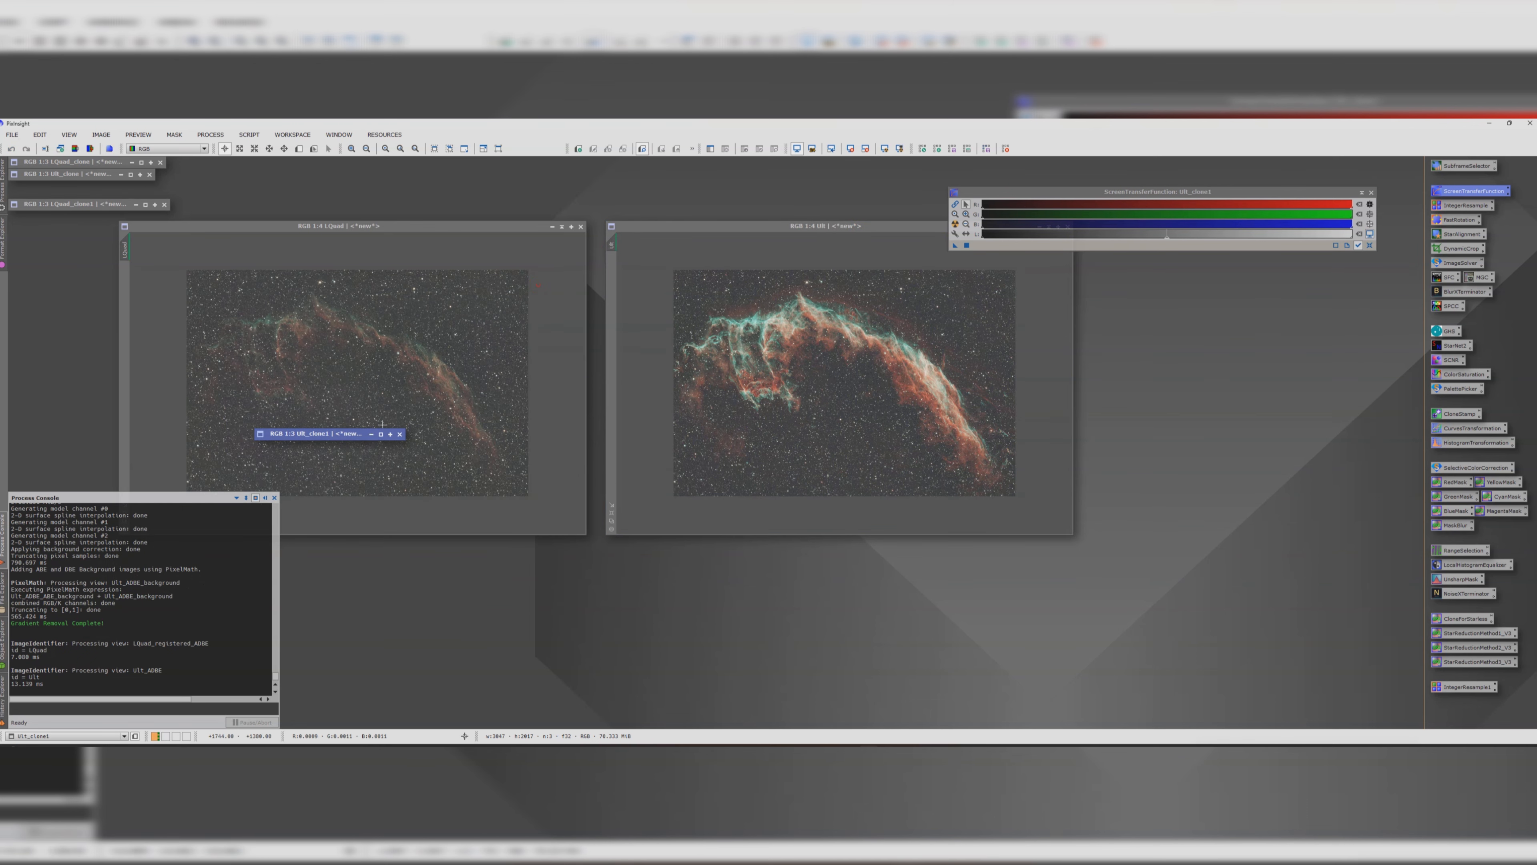
drag(363, 433, 111, 226)
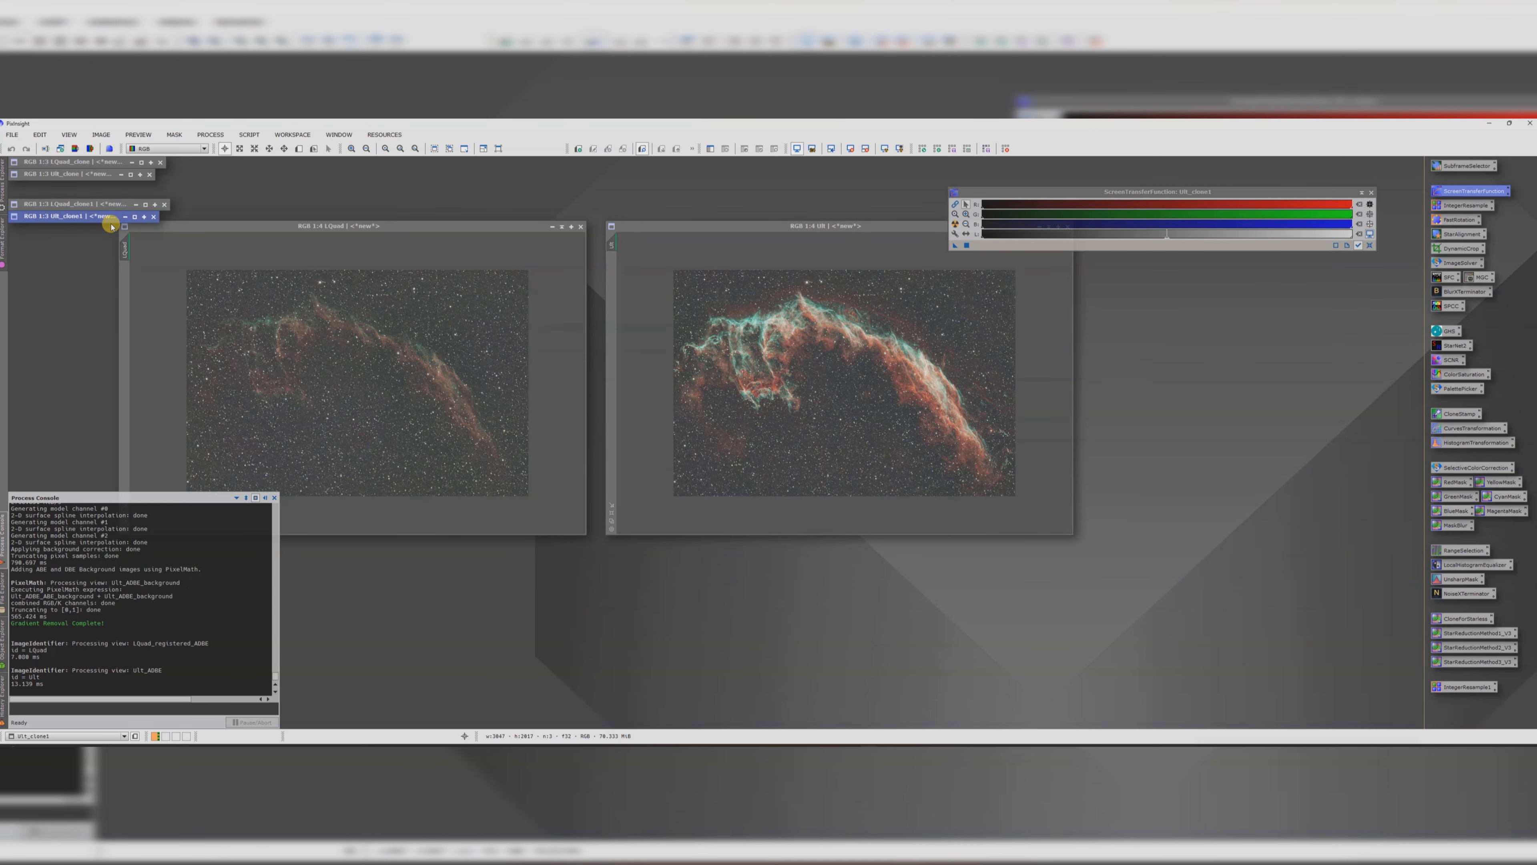
Step: Arrange the LQuad and Ult images side by side in the middle of the workspace
drag(305, 227, 422, 270)
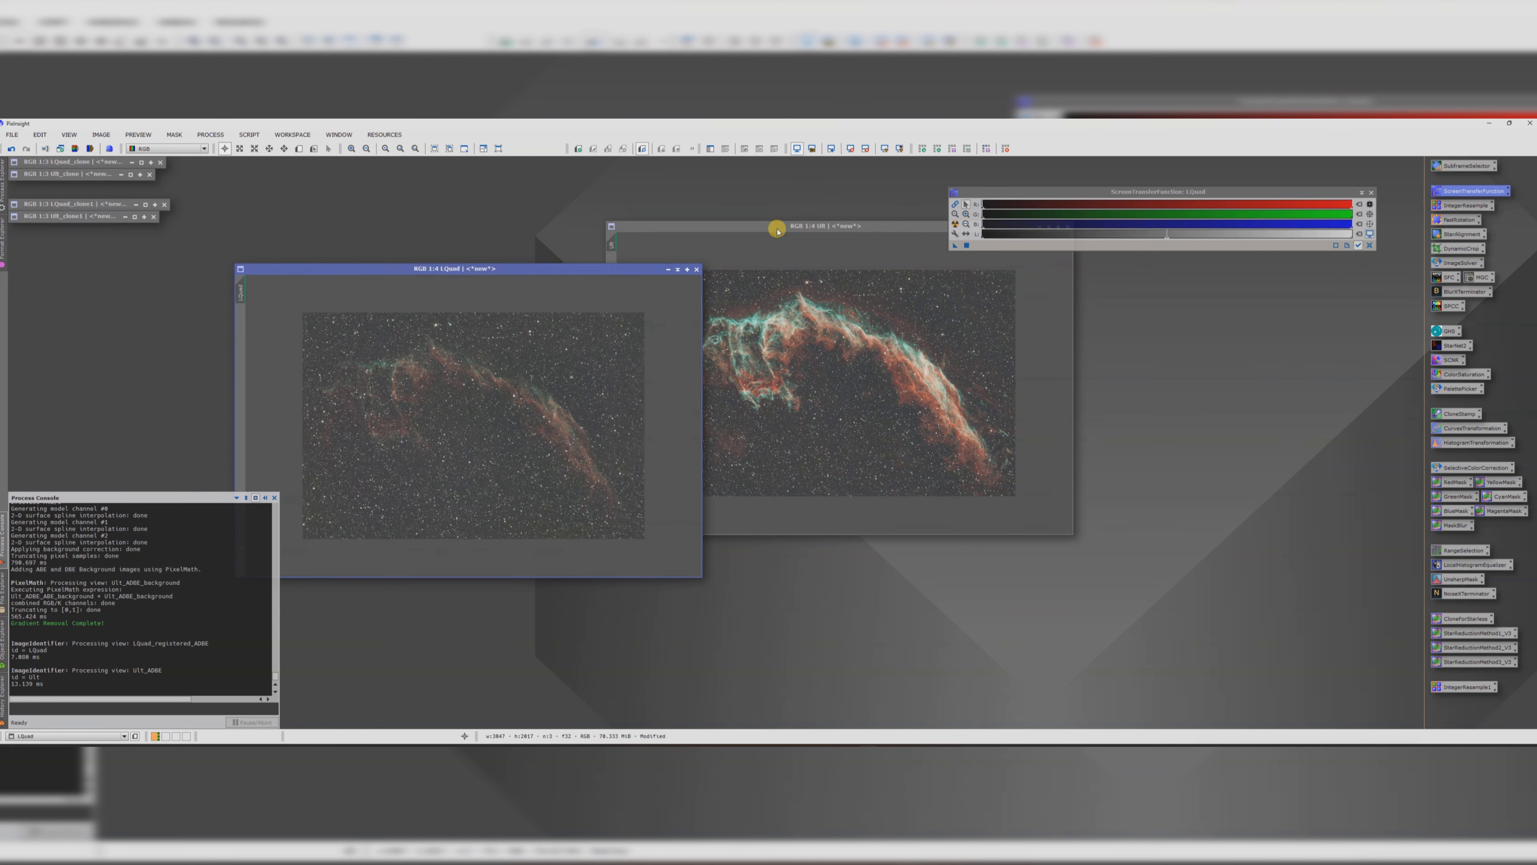
drag(777, 230, 1055, 282)
drag(544, 270, 629, 290)
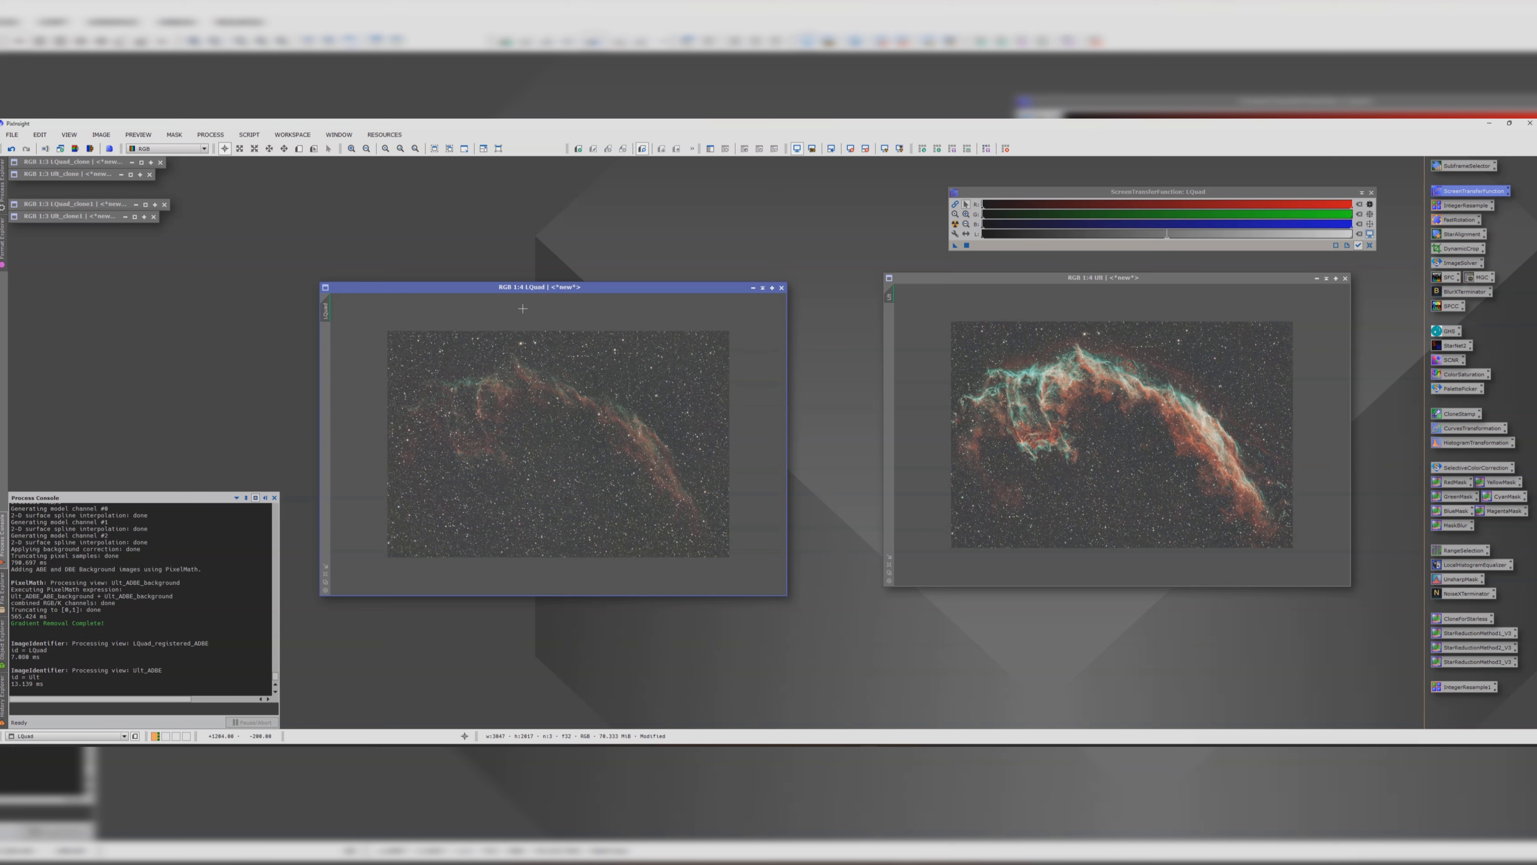
click(1453, 292)
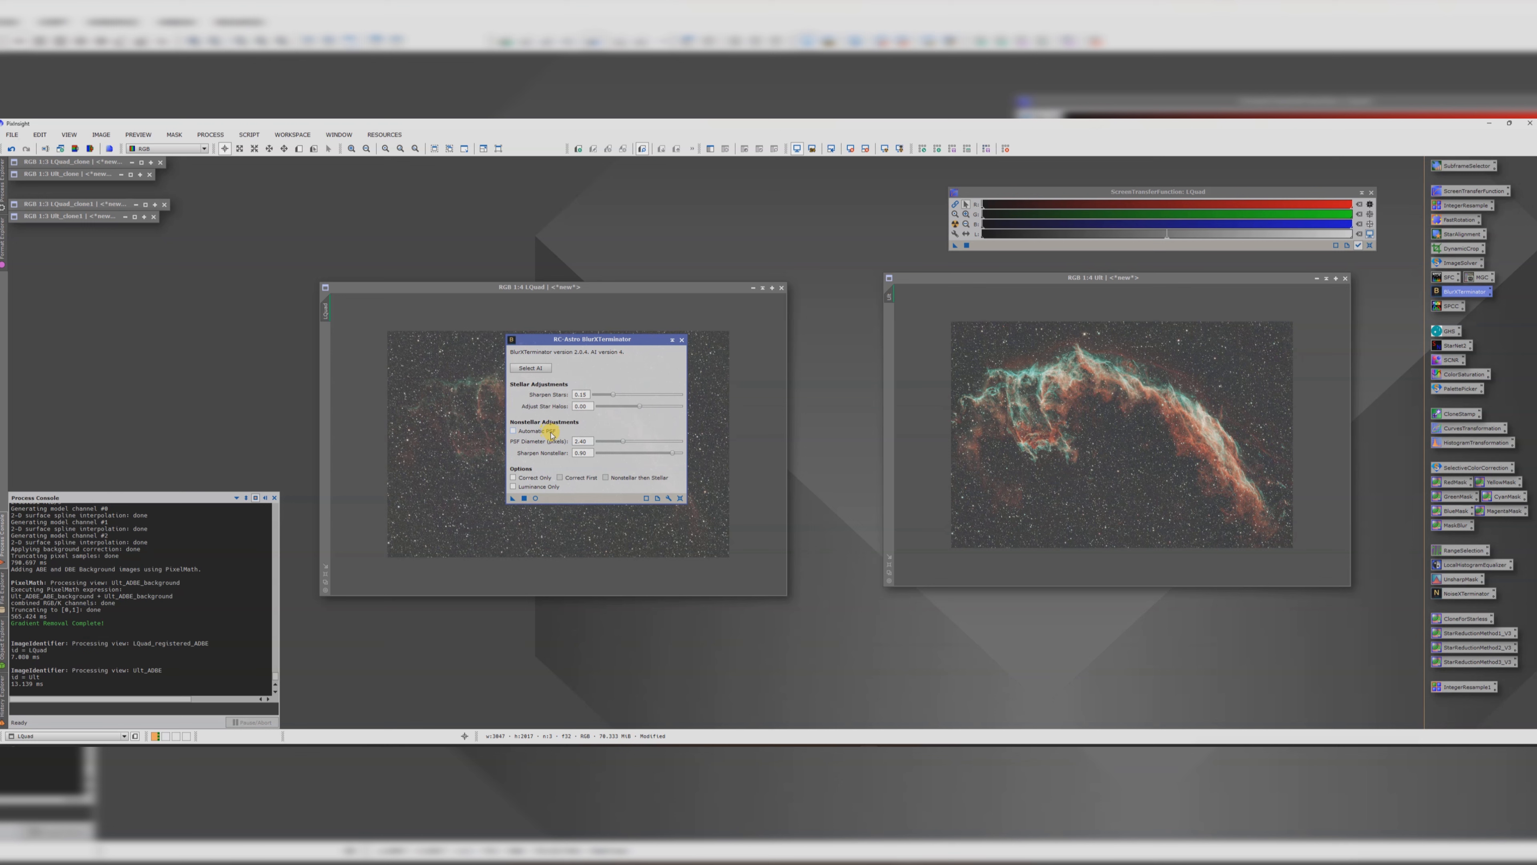
mouse_move(551, 435)
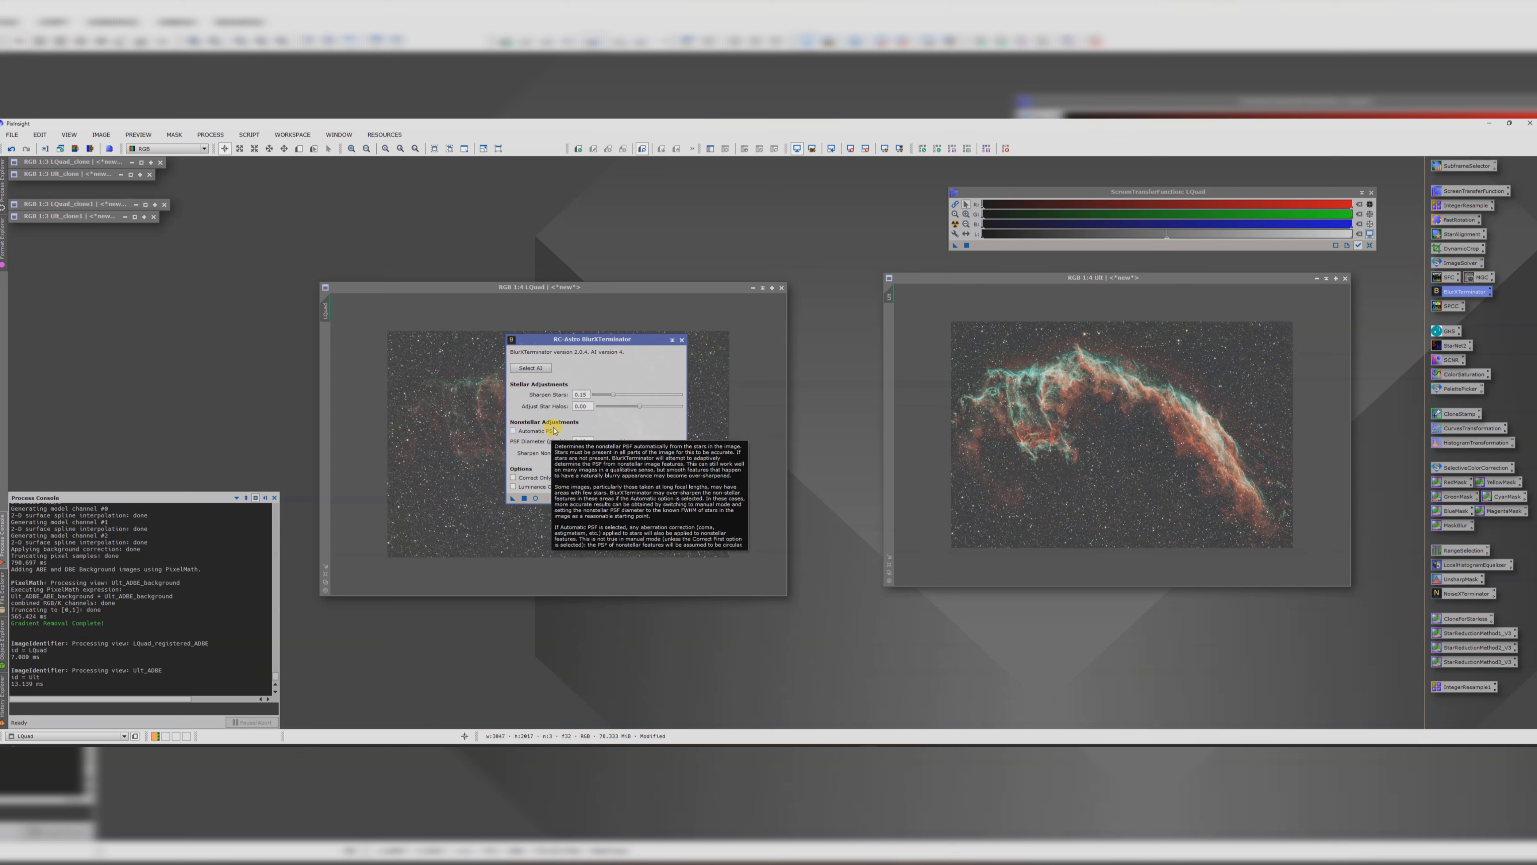
click(682, 339)
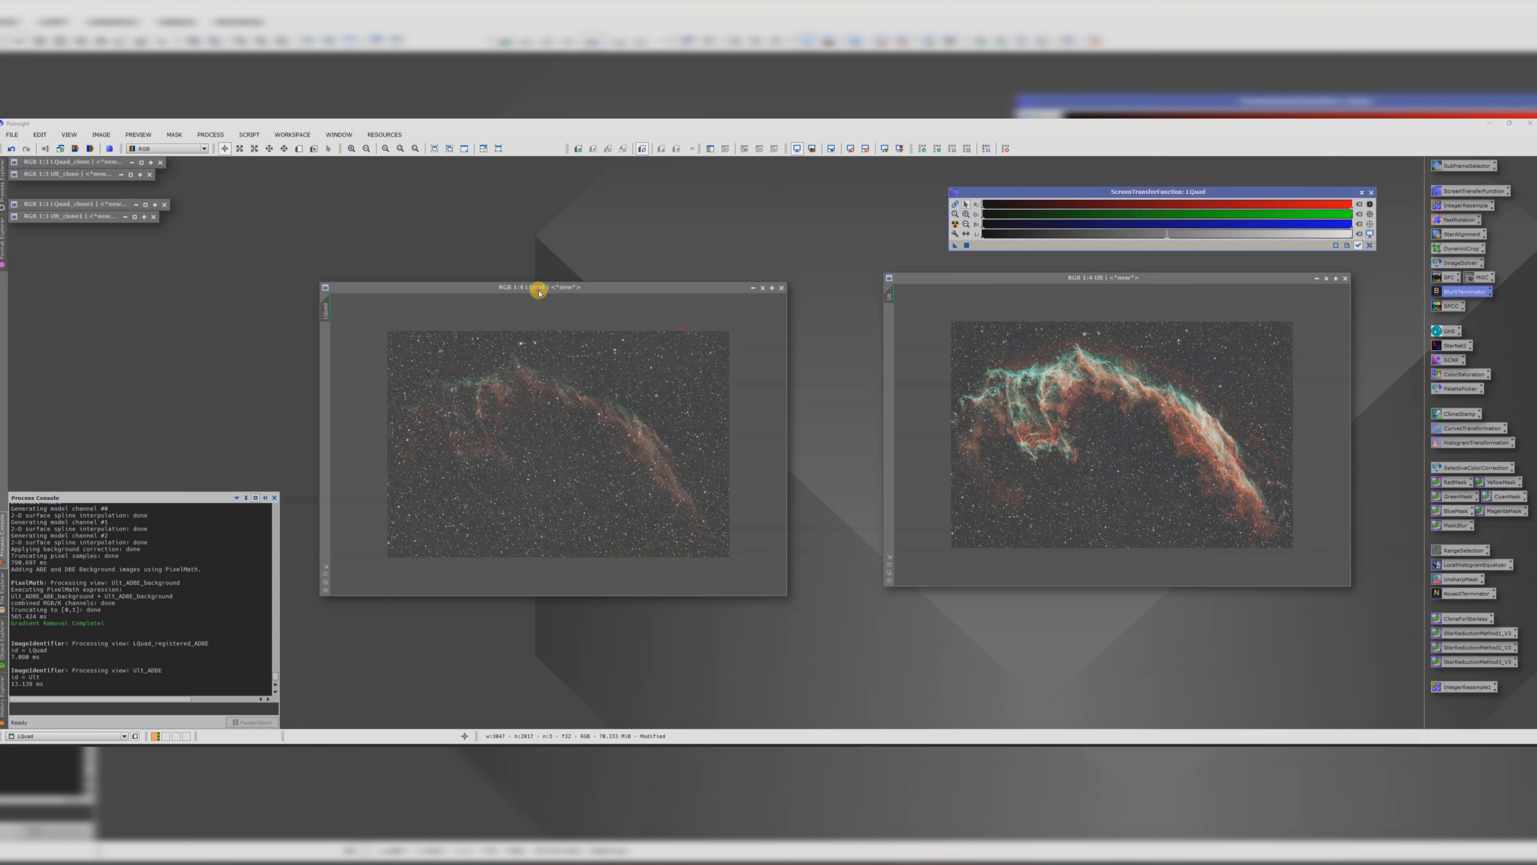
Step: Evaluate the star PSF of the LQuad image with the PSFImage script, read its FWHMx and FWHMy values, and close the script
click(248, 134)
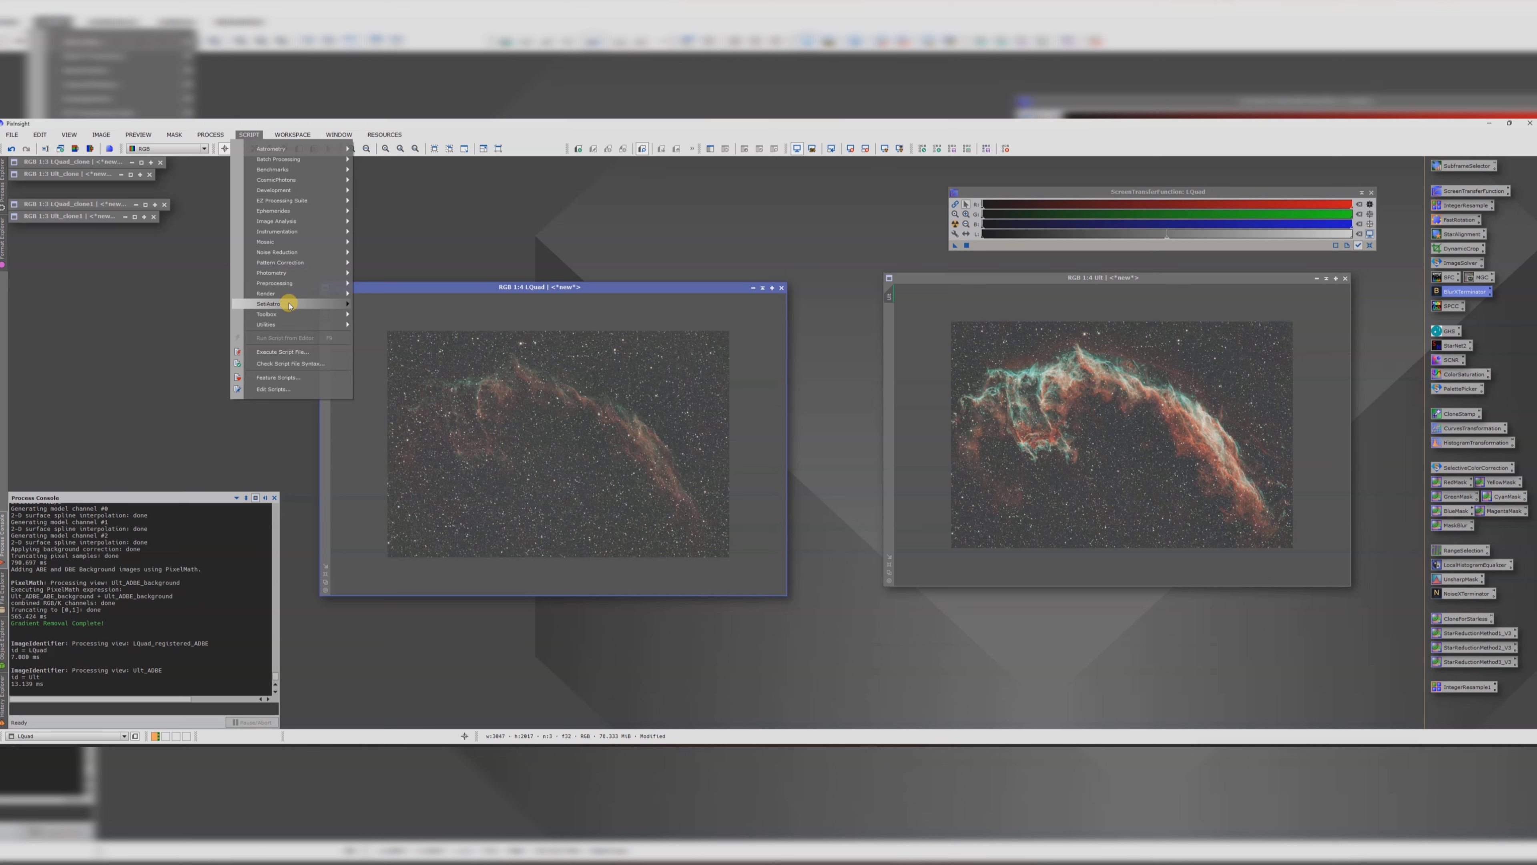
mouse_move(288, 294)
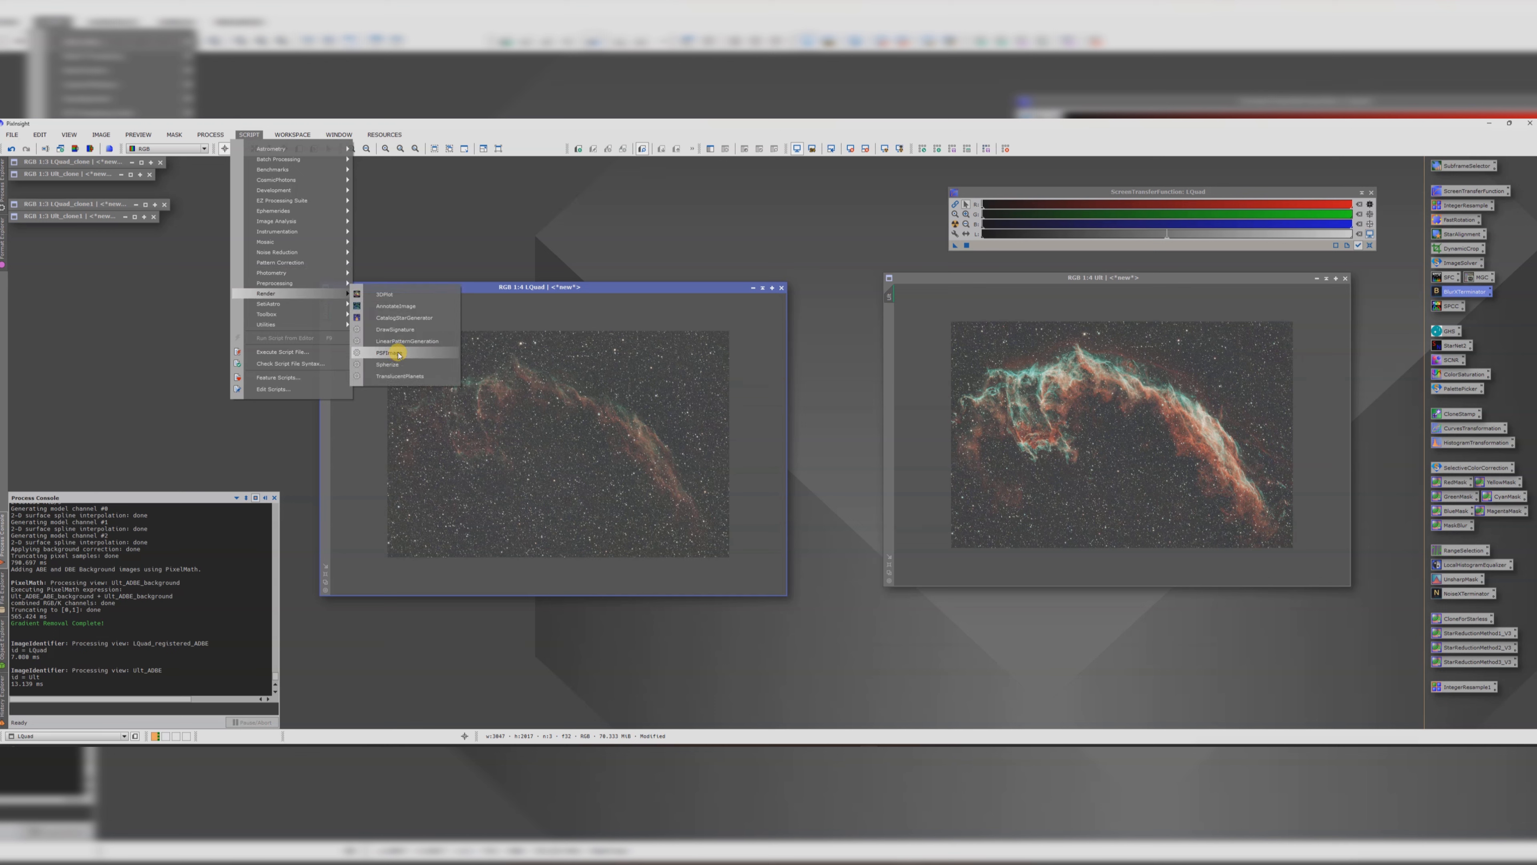
click(400, 352)
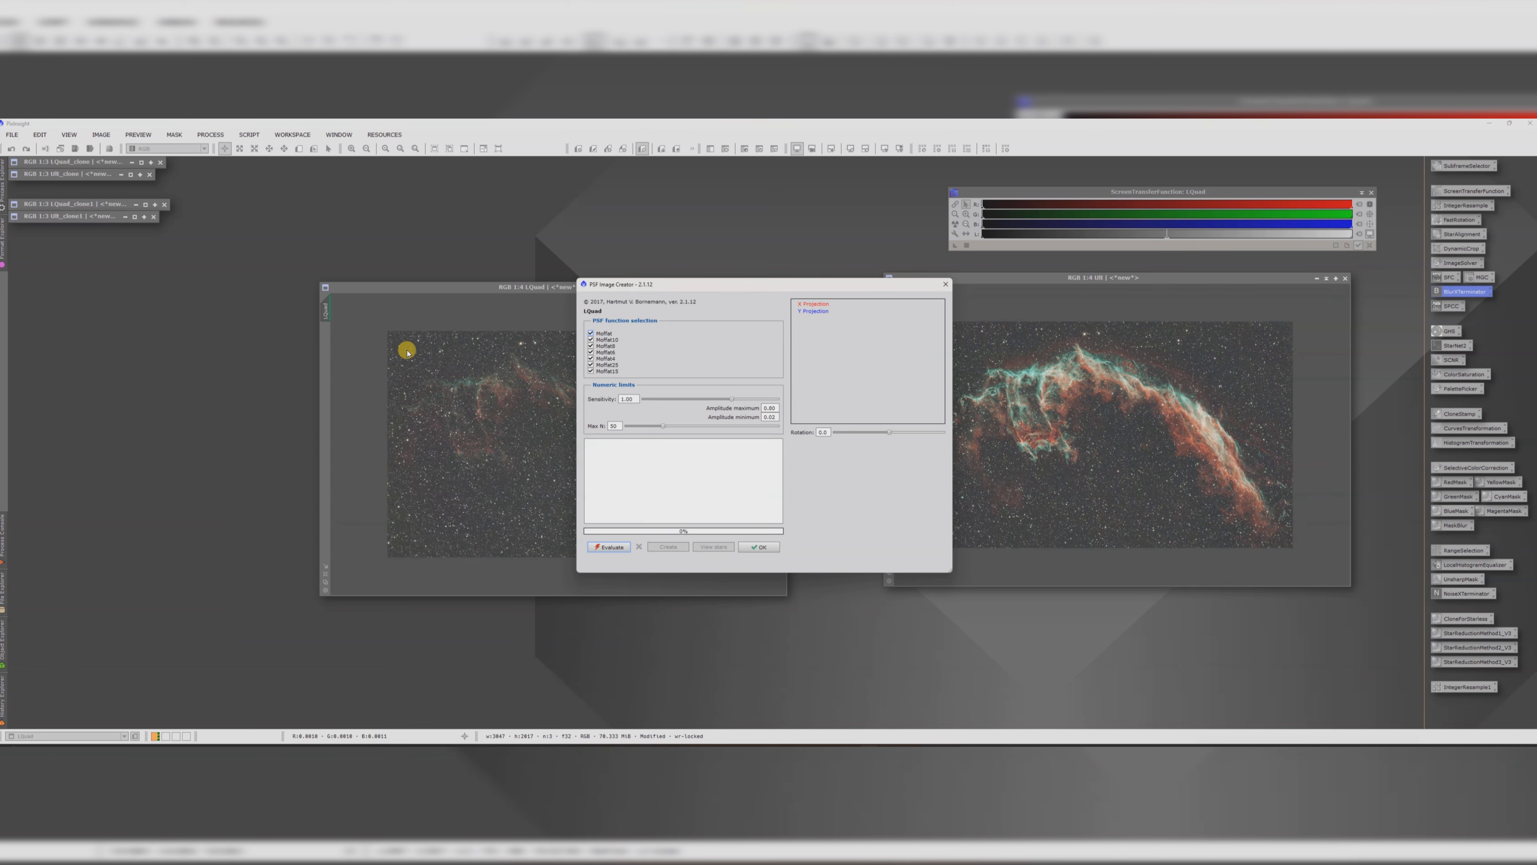
click(601, 547)
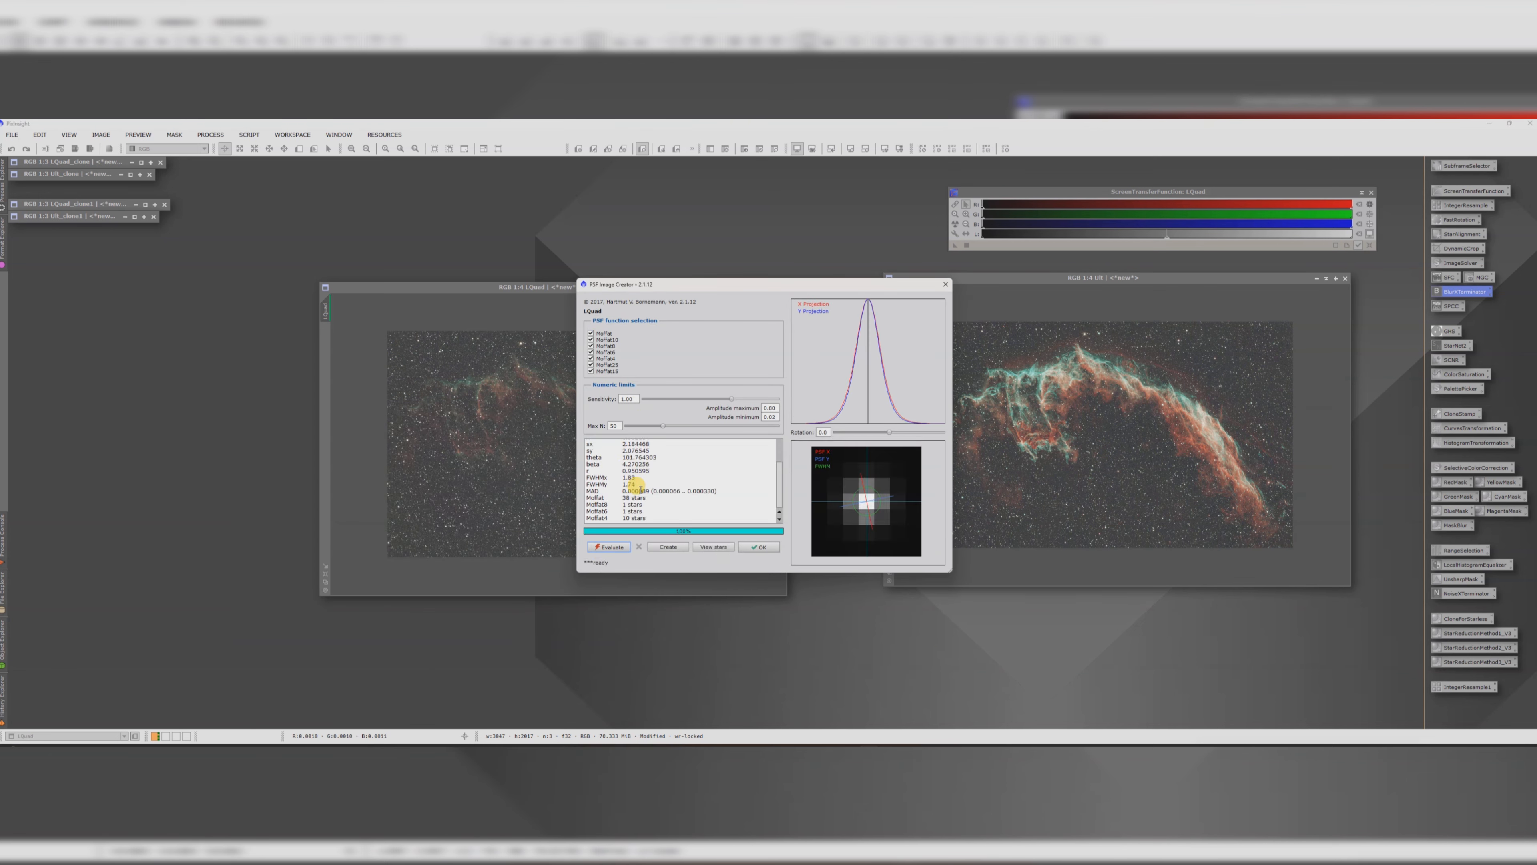
drag(642, 484, 588, 478)
click(587, 477)
drag(618, 478, 638, 486)
click(635, 484)
click(631, 483)
click(752, 546)
Step: Apply BlurXTerminator to the LQuad image with the PSF diameter set to 1.79 pixels, and inspect the sharpened stars up close
double_click(1446, 291)
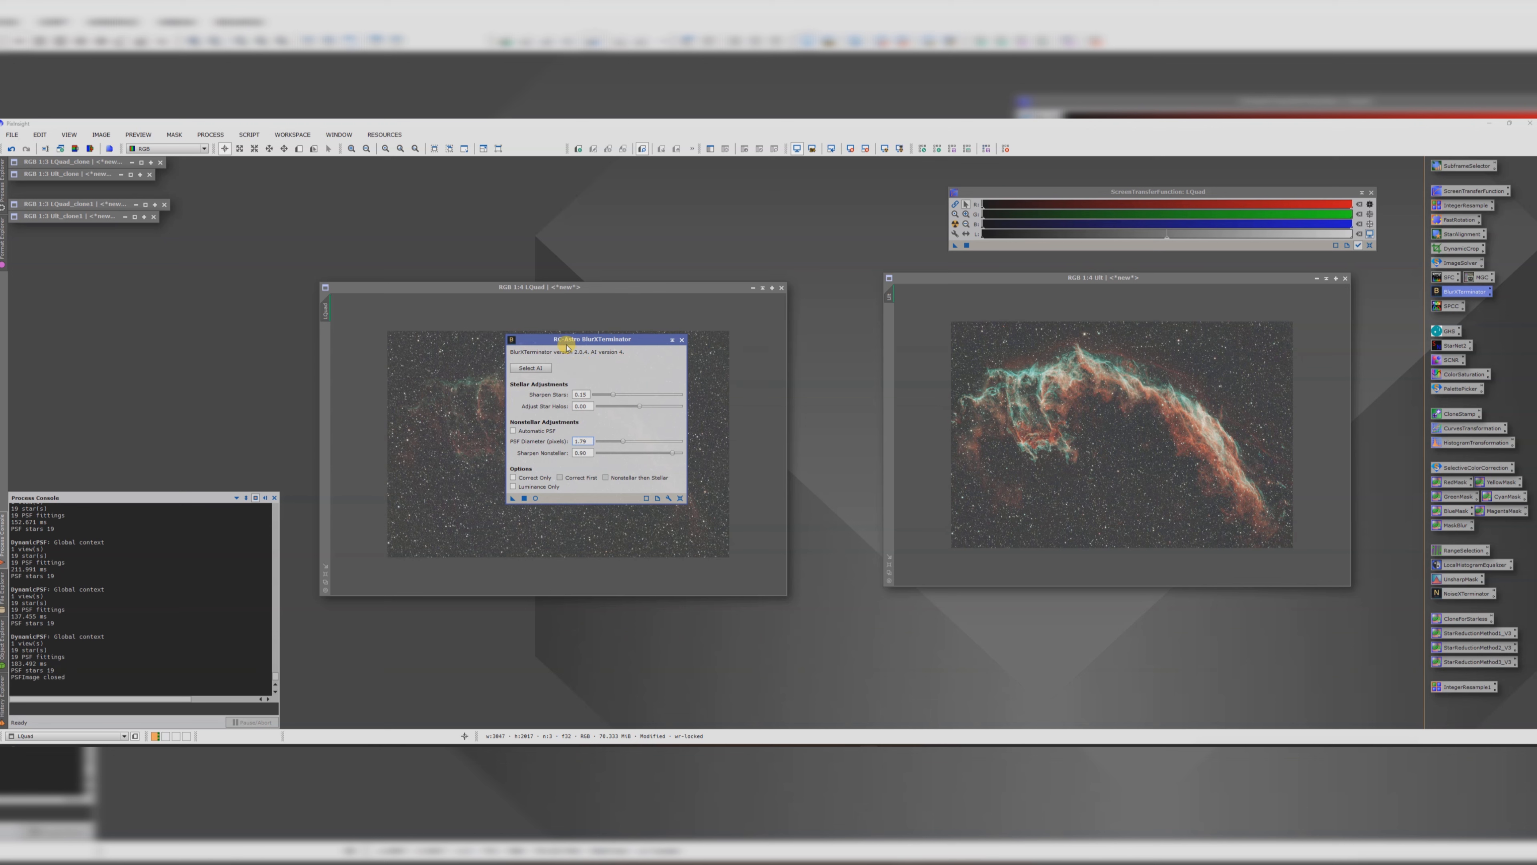
drag(565, 345, 696, 243)
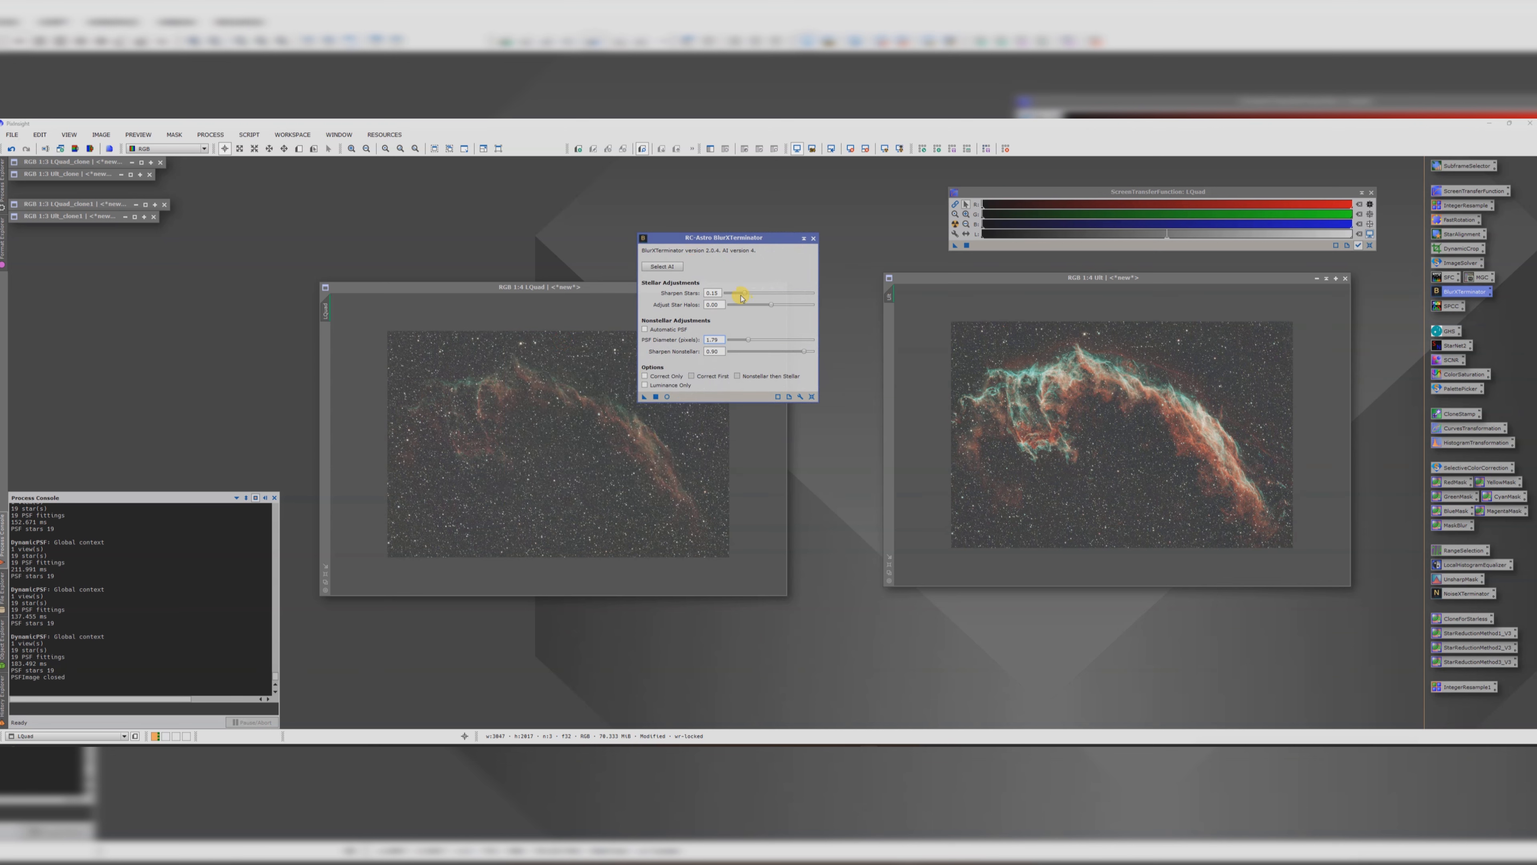
drag(643, 397, 514, 465)
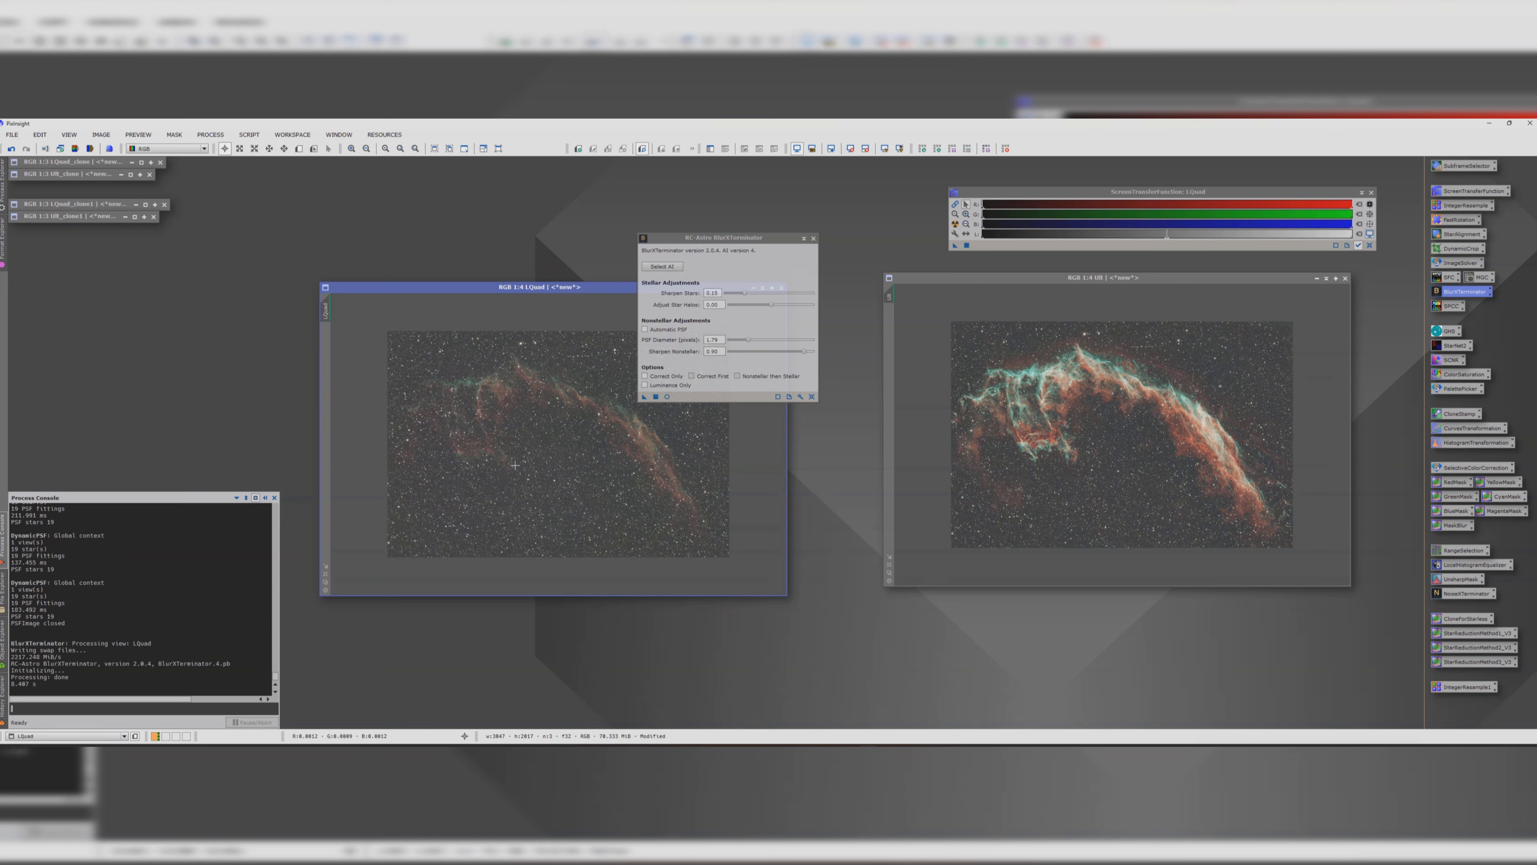
scroll(593, 381, up, 1)
scroll(572, 405, down, 1)
scroll(600, 412, up, 5)
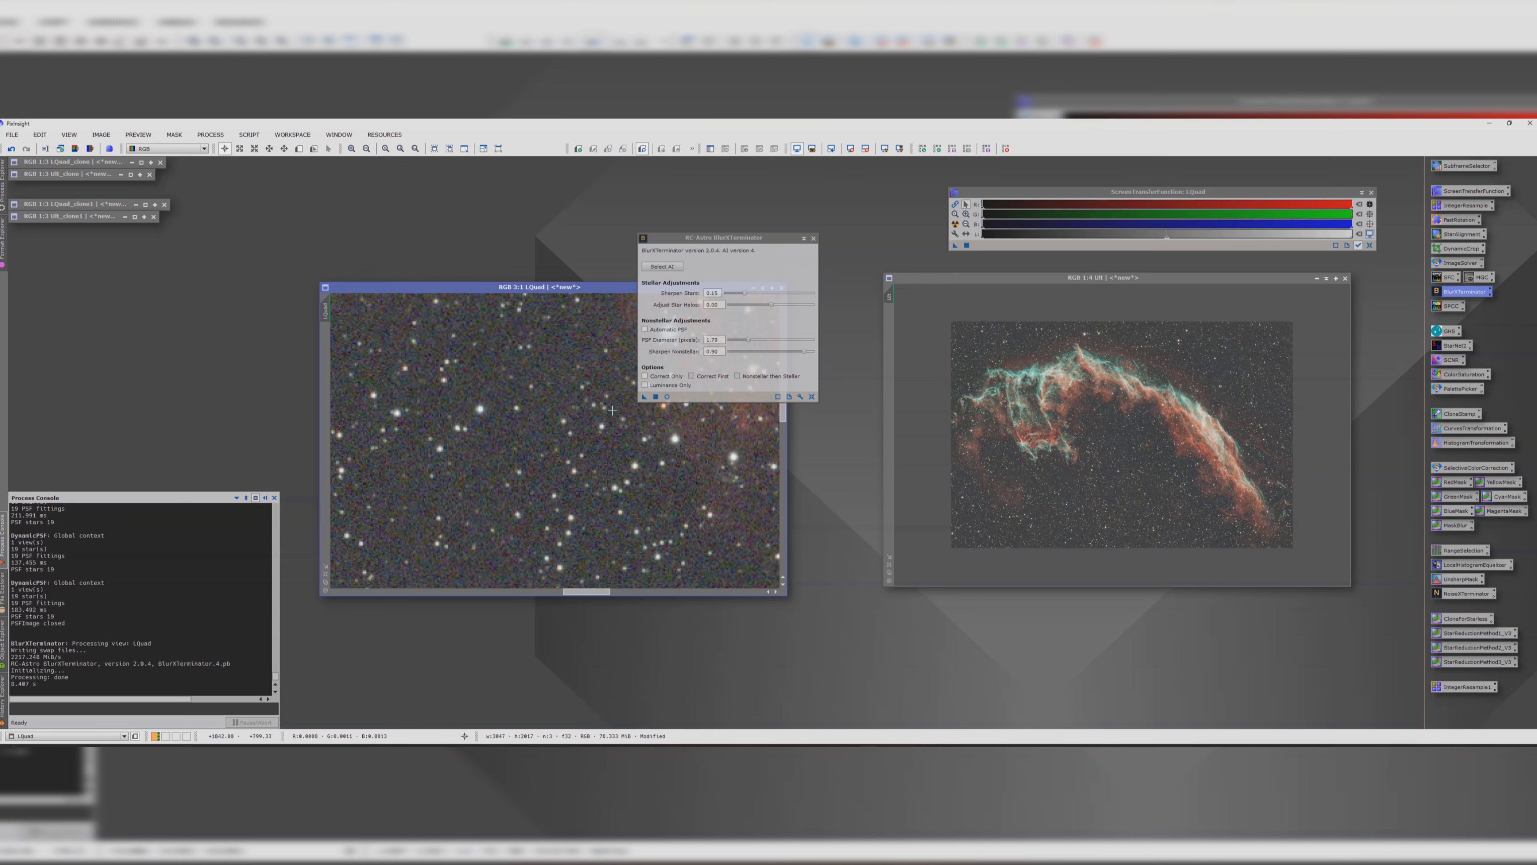
scroll(613, 411, down, 5)
Step: Bring the Ult image forward, evaluate its star PSF with the PSFImage script, read FWHMx and FWHMy, and close the script
click(936, 280)
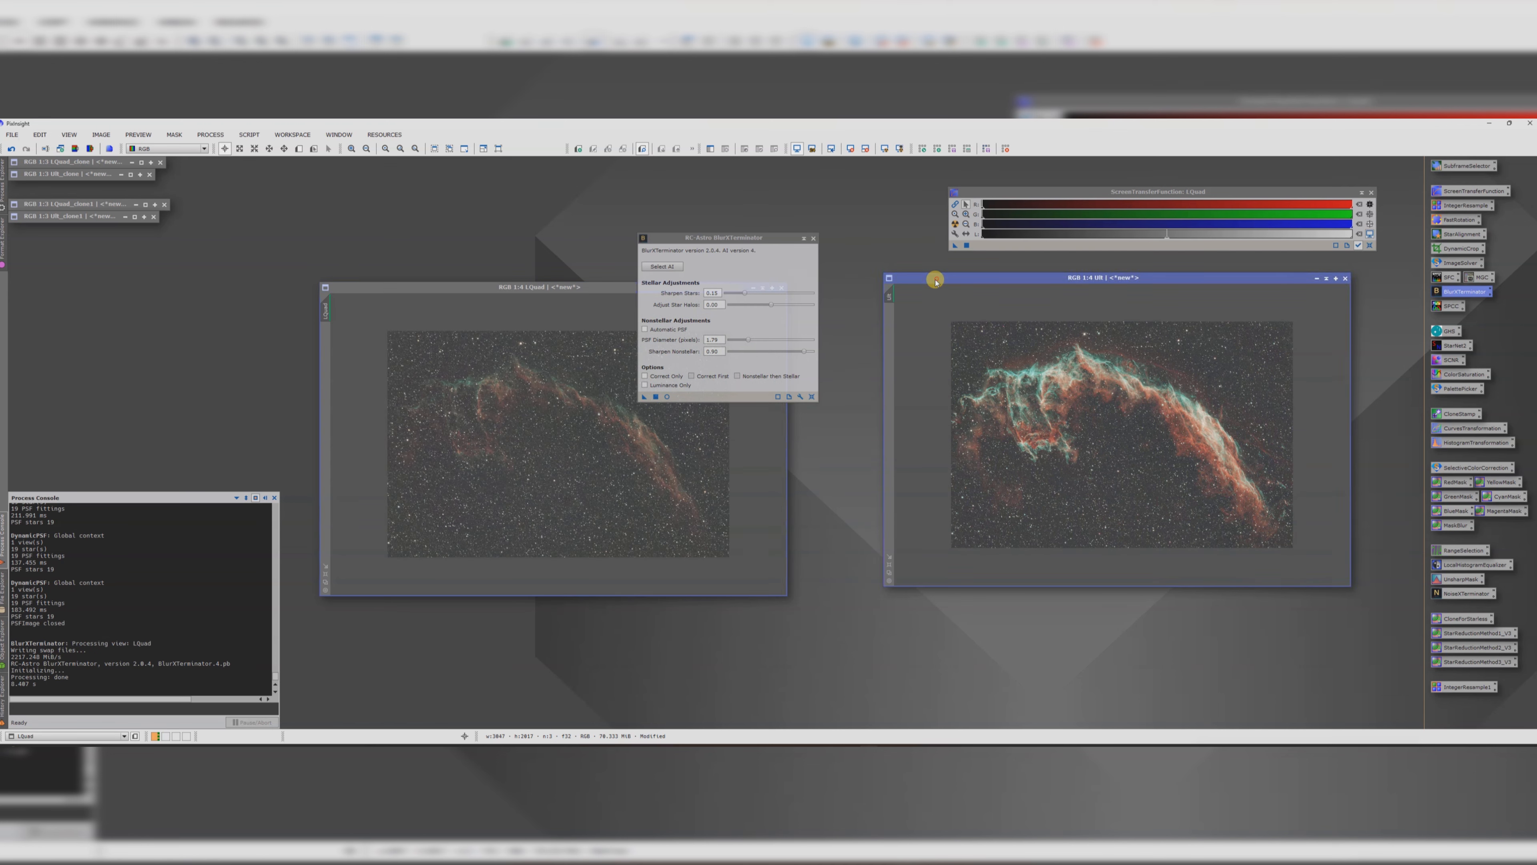
drag(935, 280, 427, 333)
drag(765, 237, 998, 239)
click(638, 330)
click(248, 135)
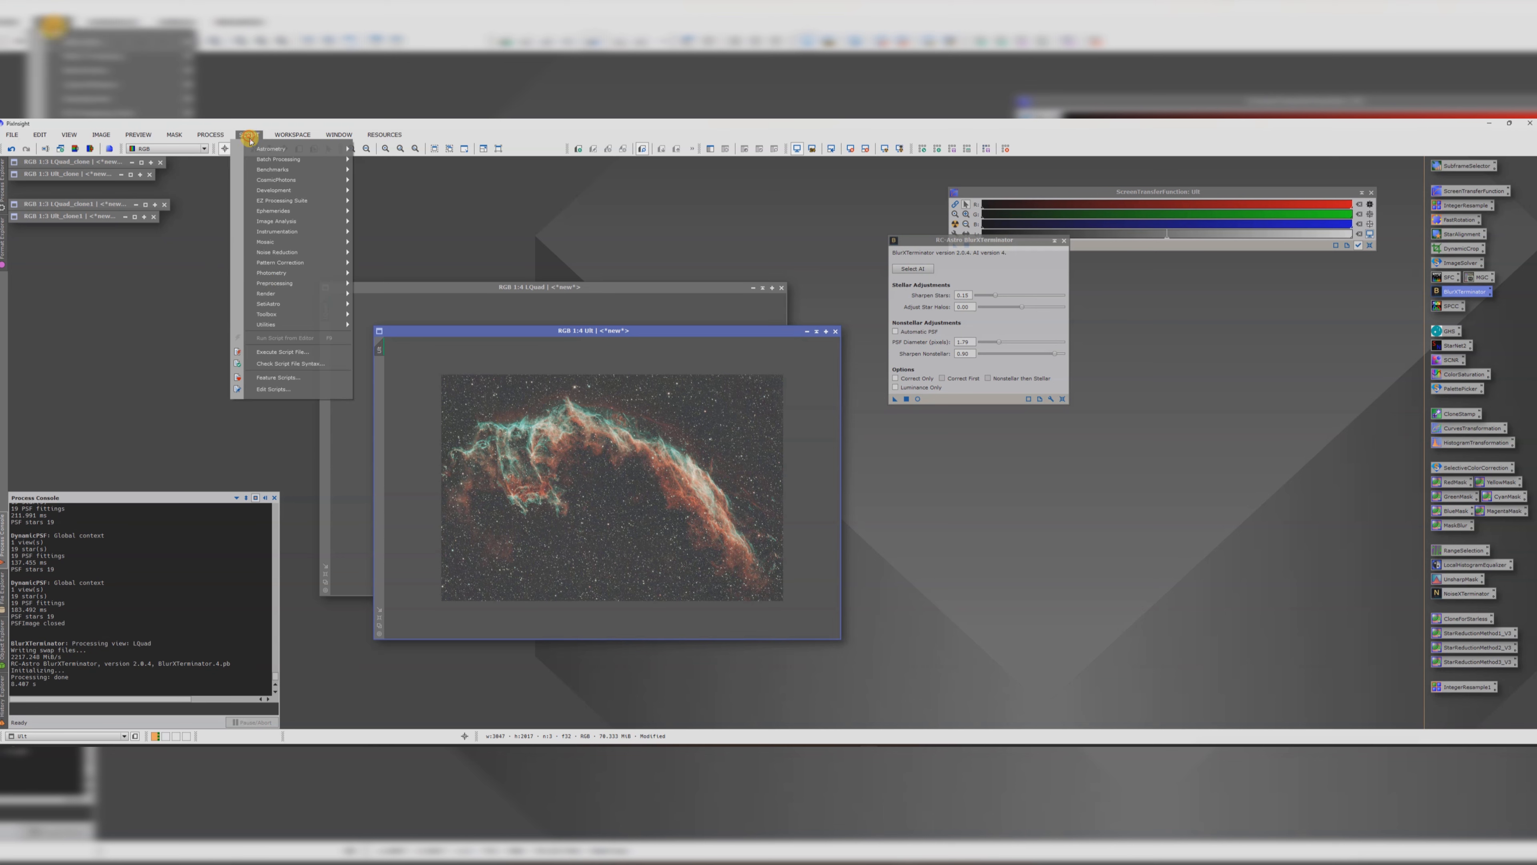
click(402, 348)
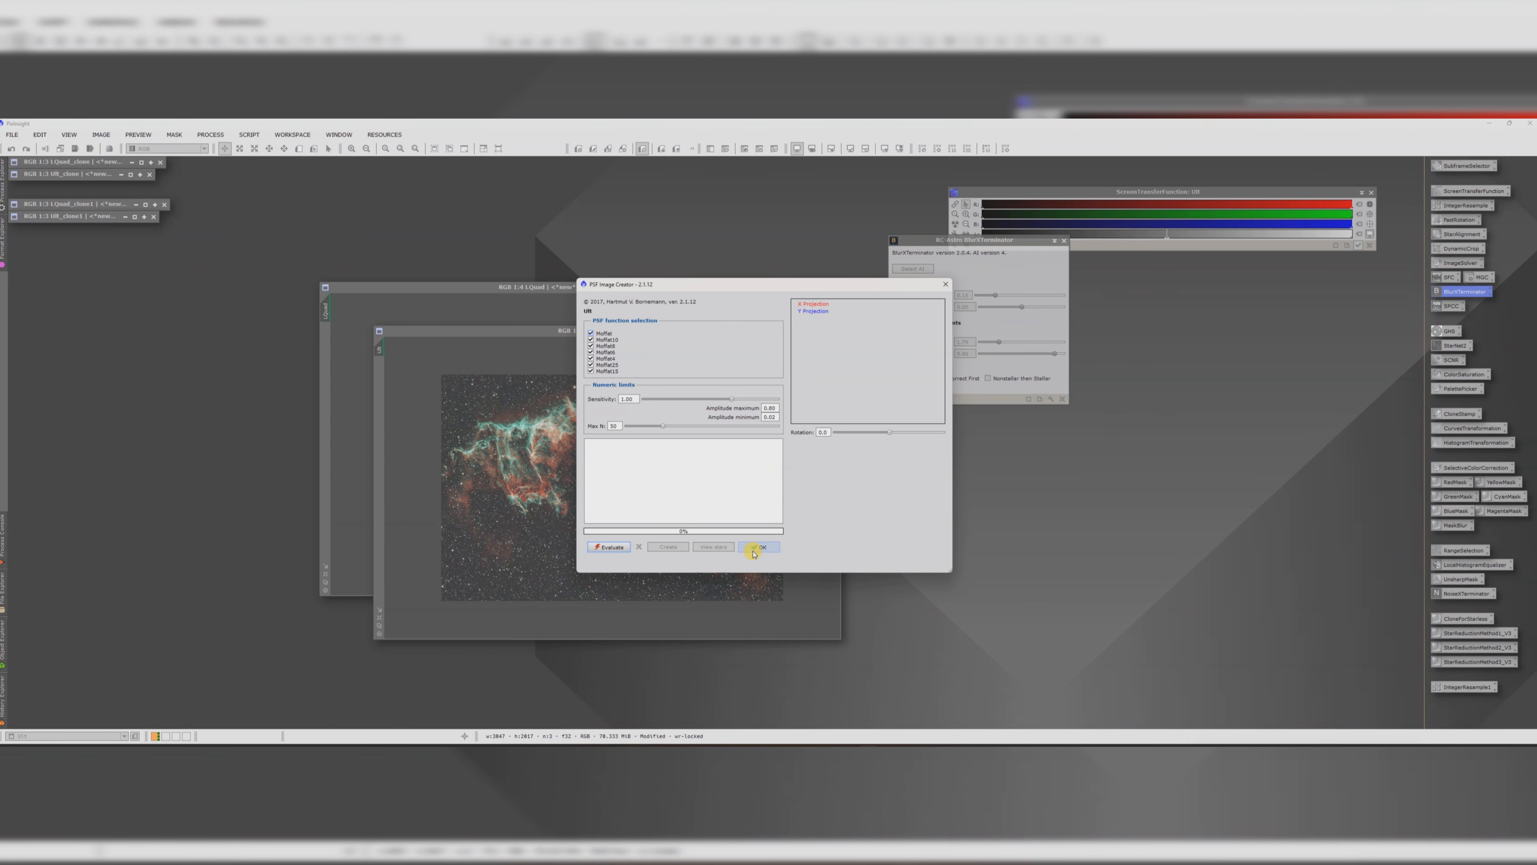
click(618, 548)
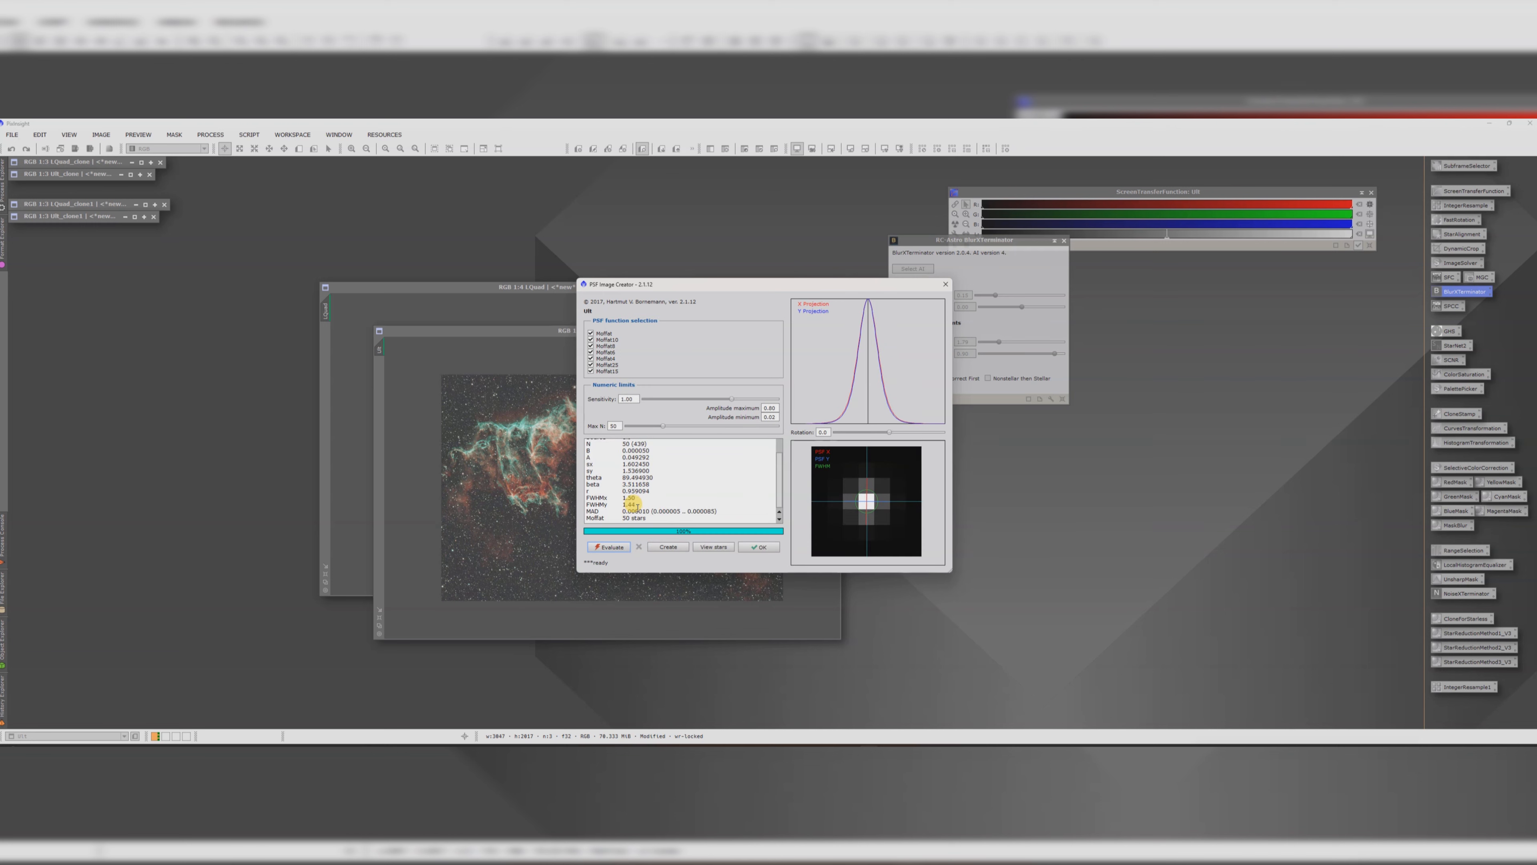
drag(637, 507, 600, 499)
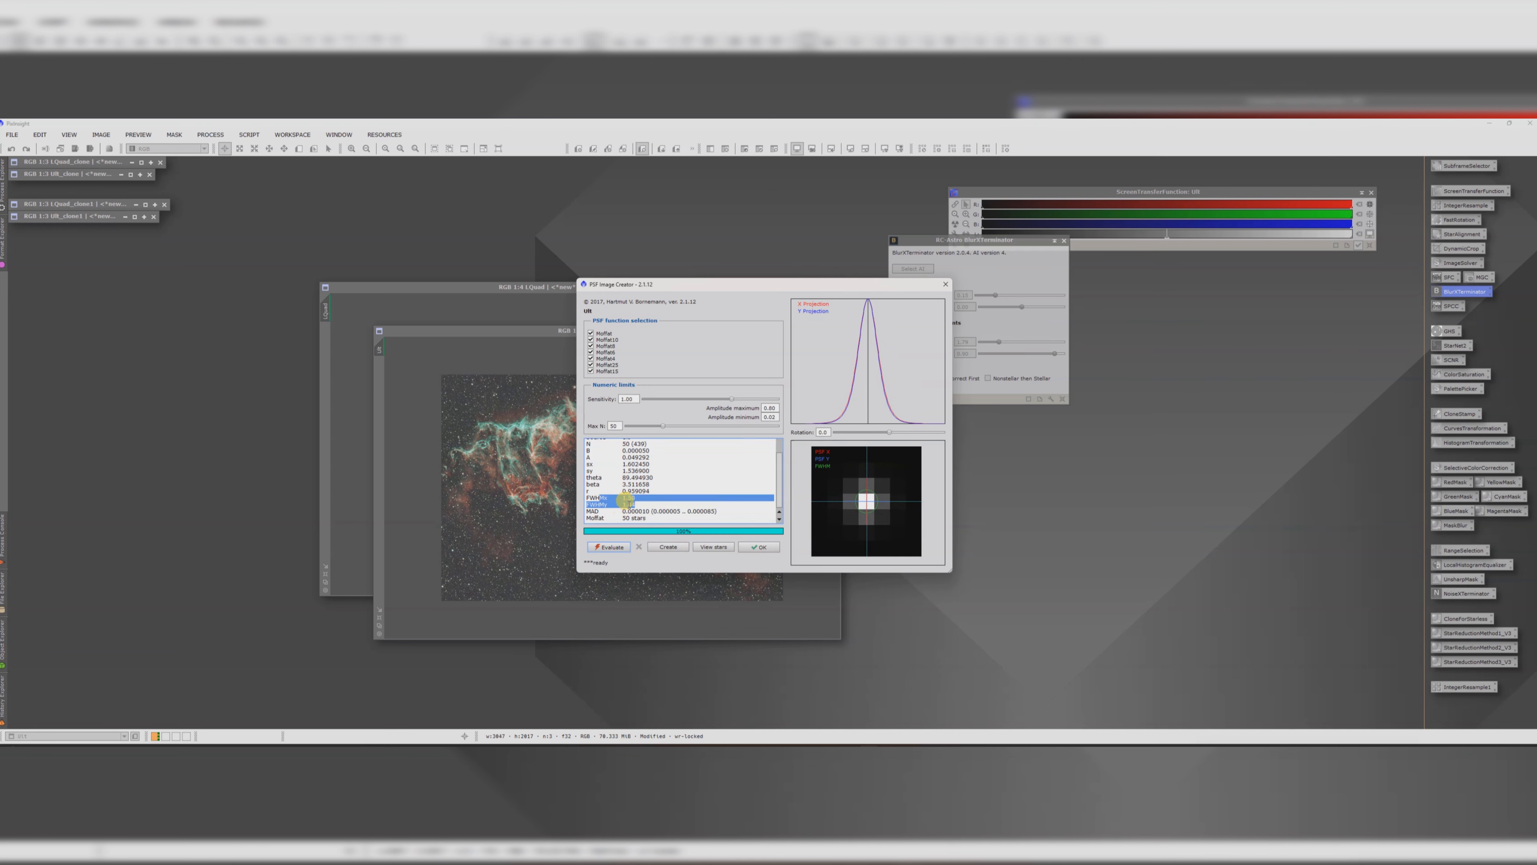
click(759, 547)
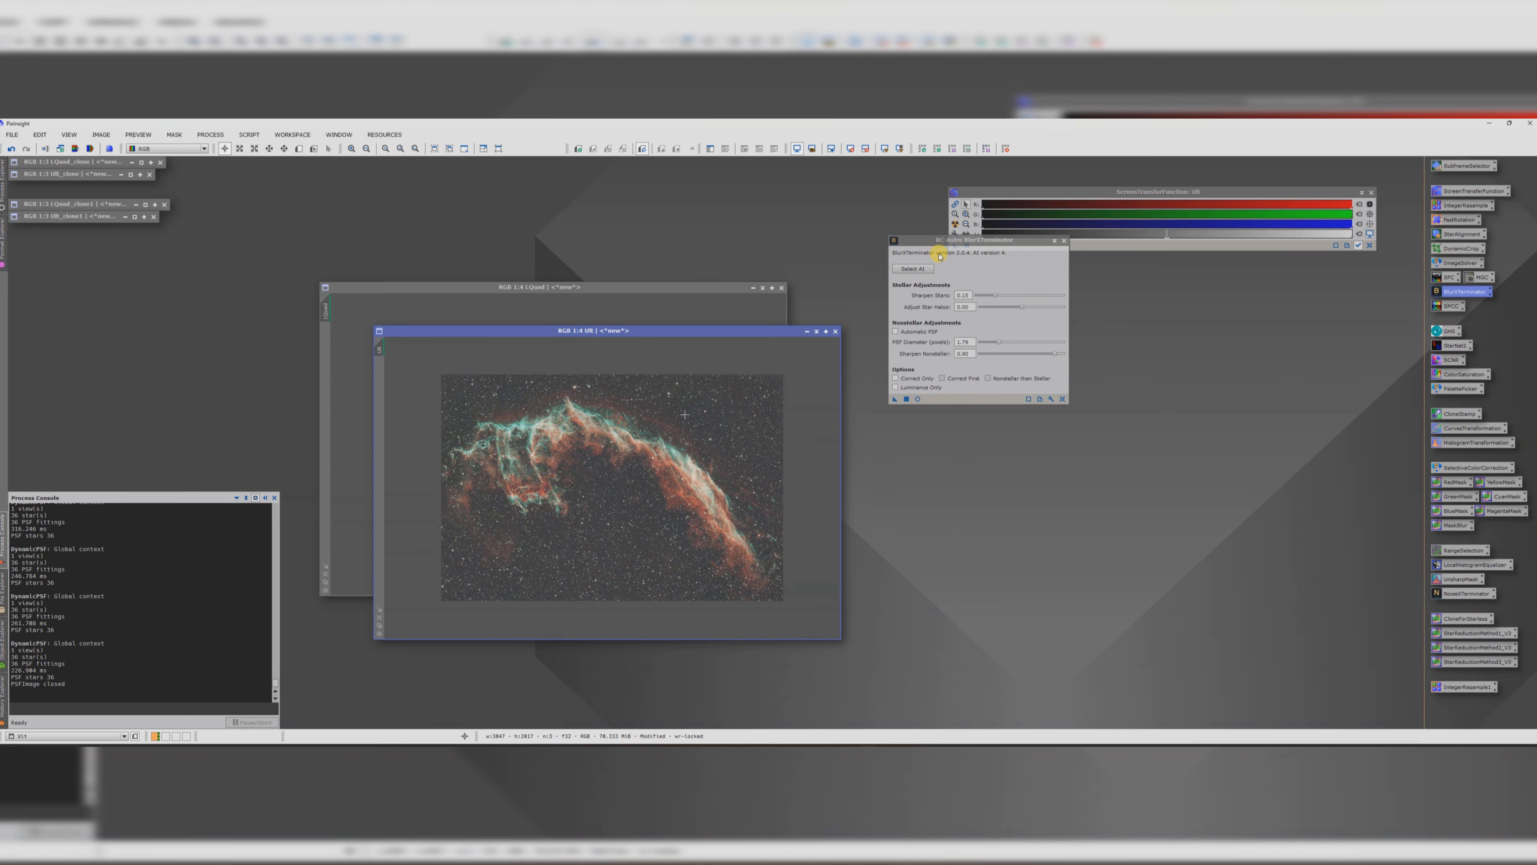
Step: Set the BlurXTerminator PSF diameter to 1.47 pixels, apply it to the Ult image, and close the process
click(972, 342)
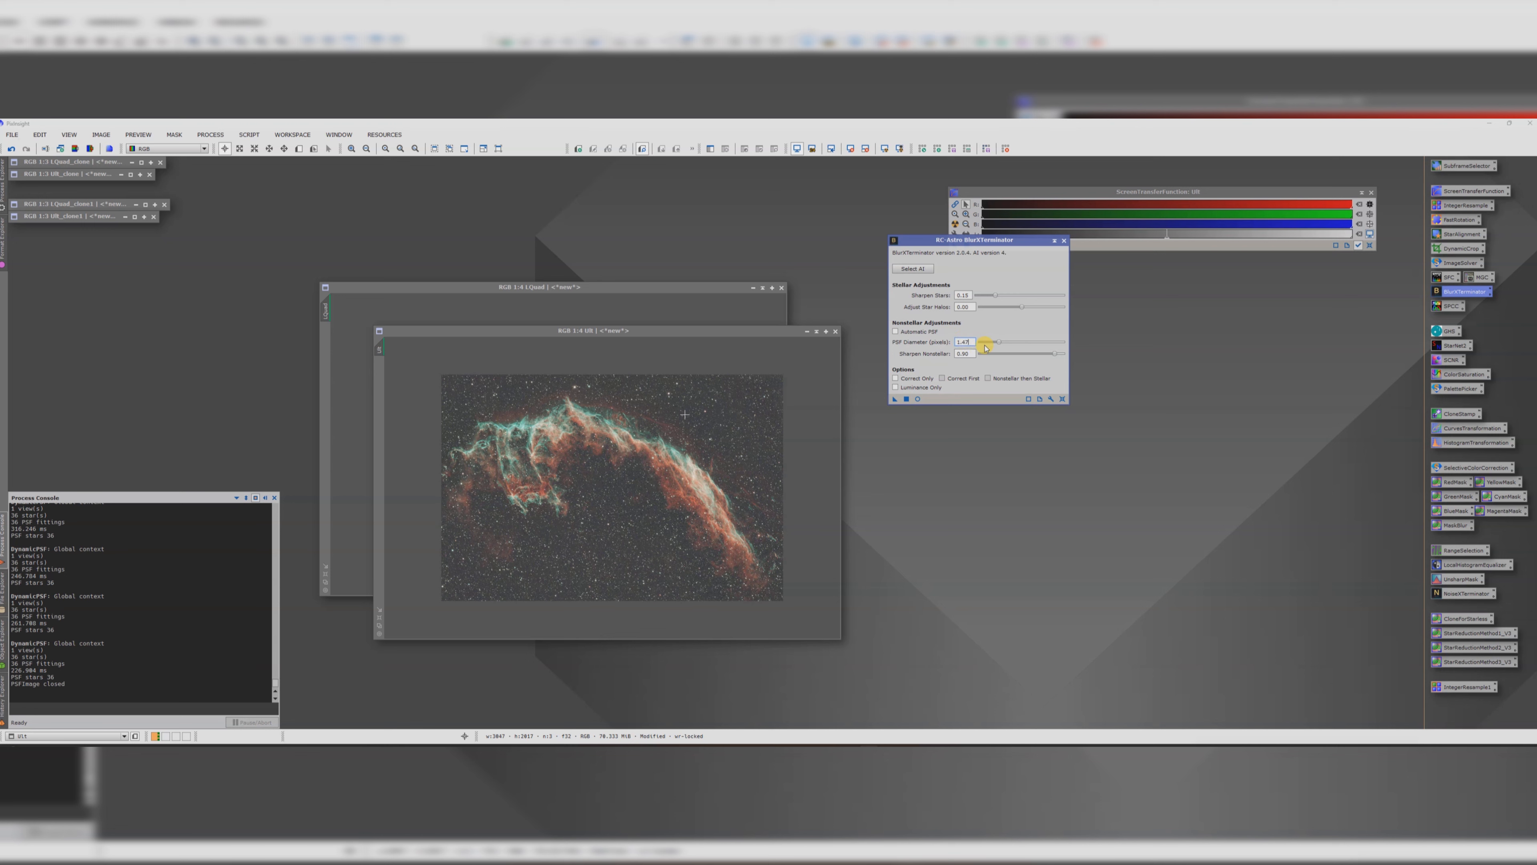
drag(615, 515, 585, 522)
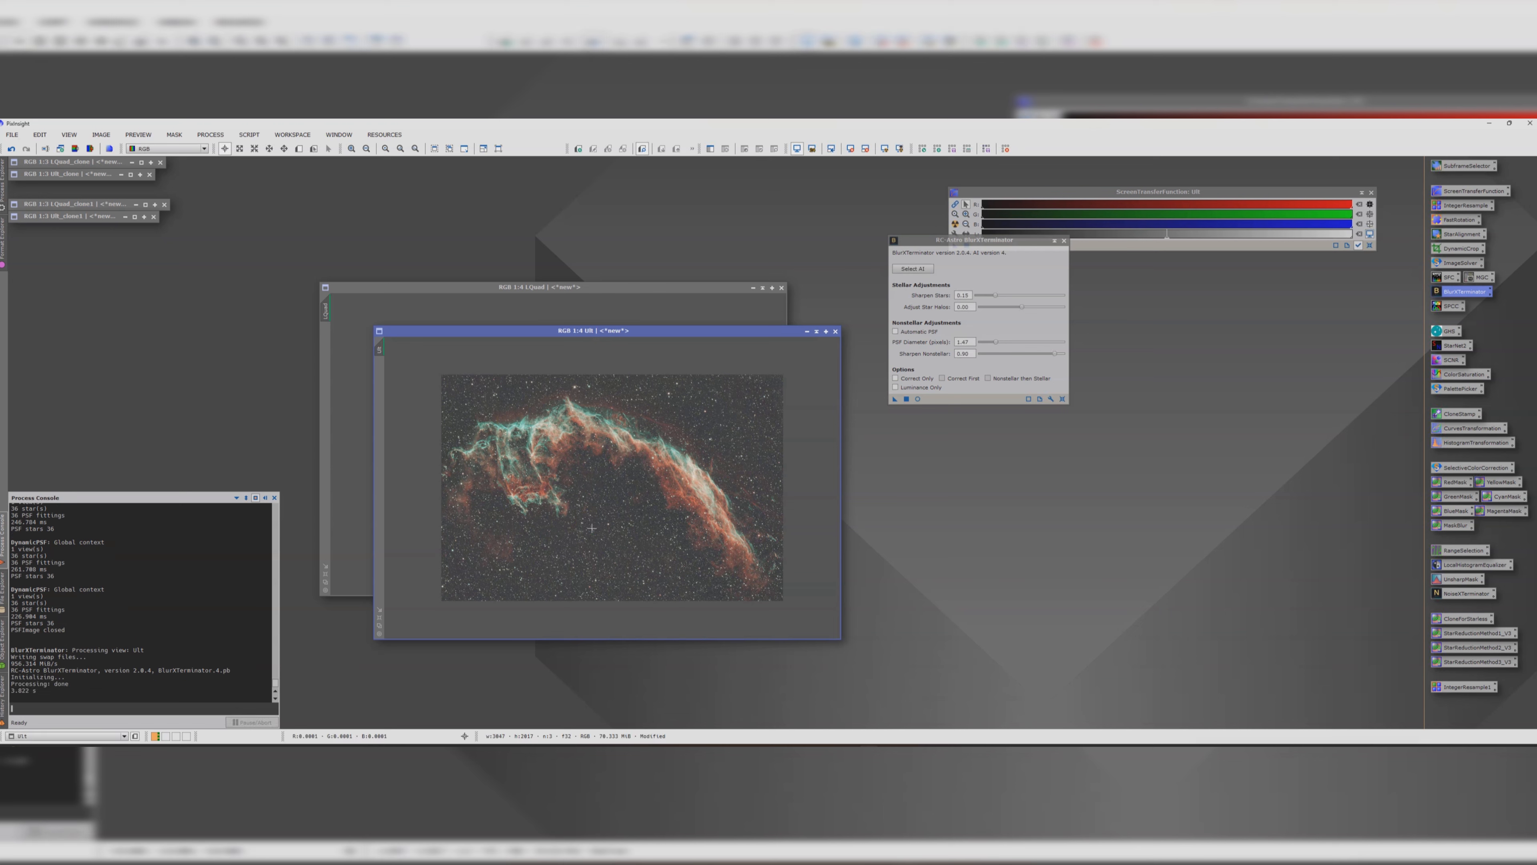
click(1063, 241)
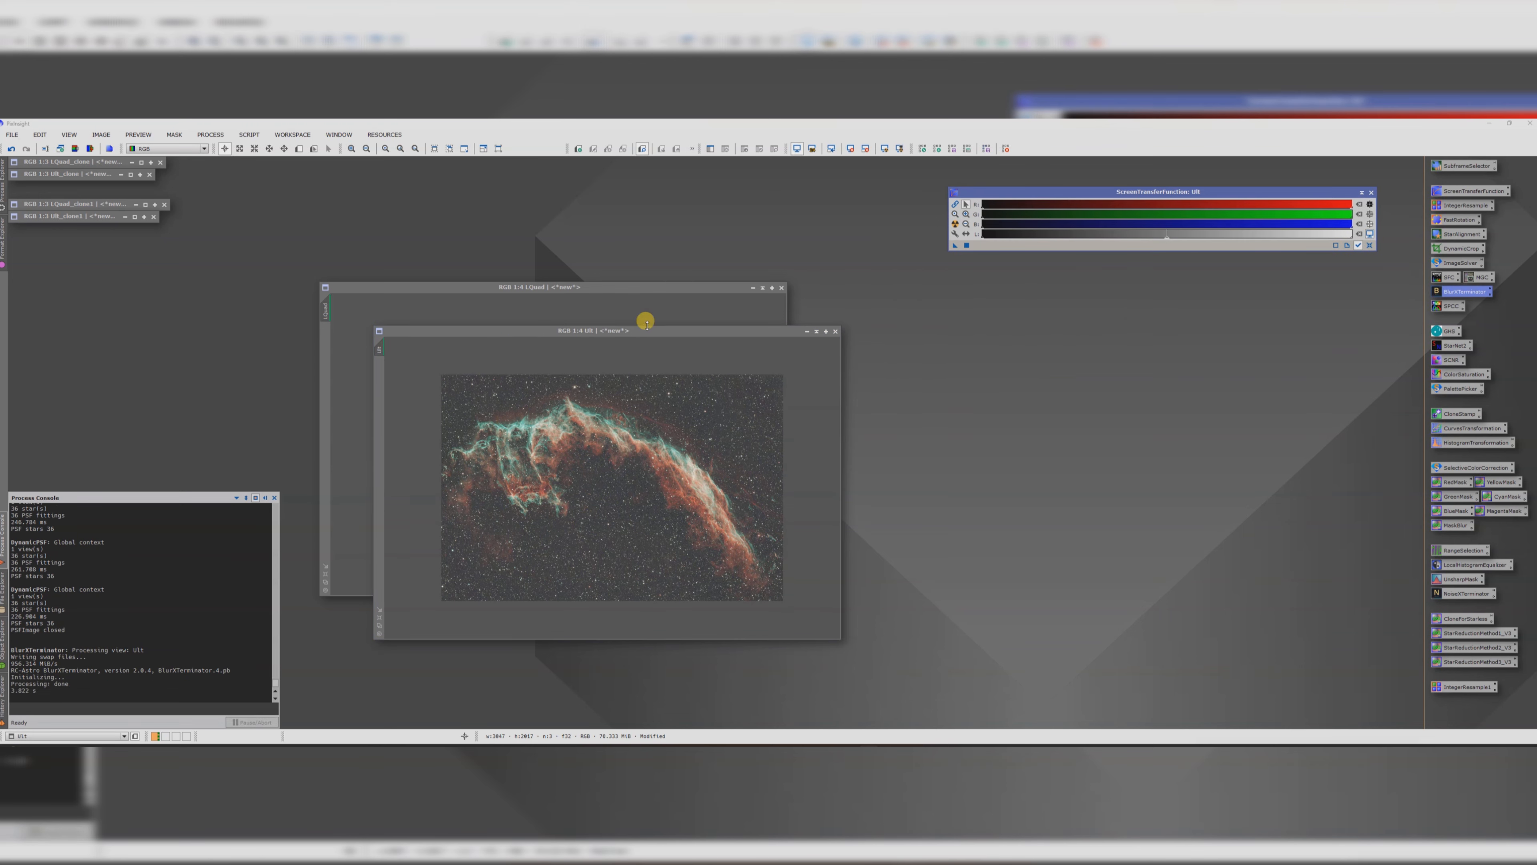
Step: Minimize the Ult image out of the way and leave the LQuad image open in the middle of the workspace
drag(642, 330, 1044, 281)
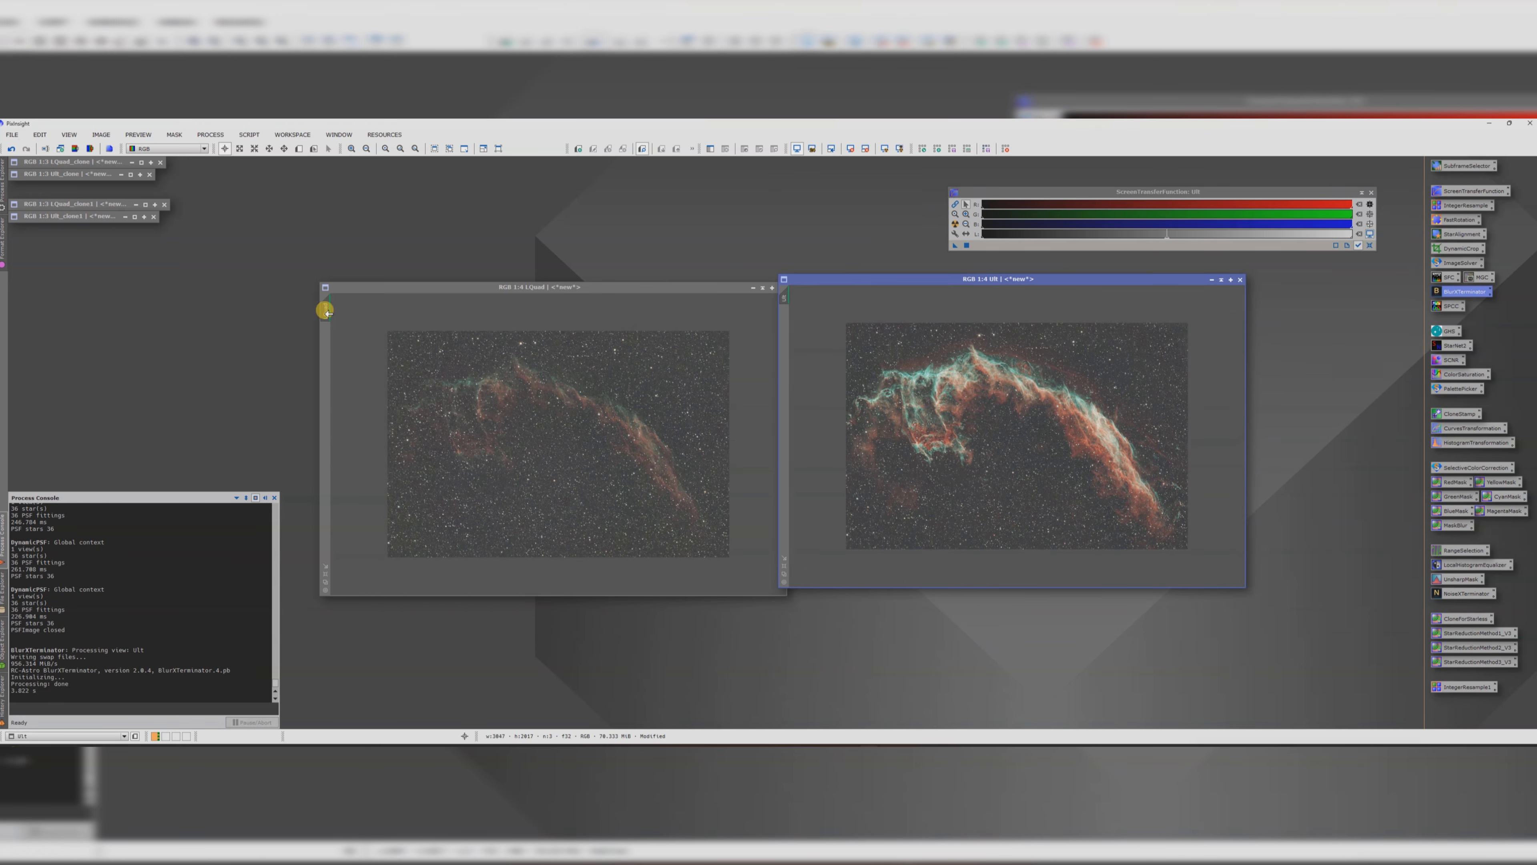
drag(385, 288, 334, 230)
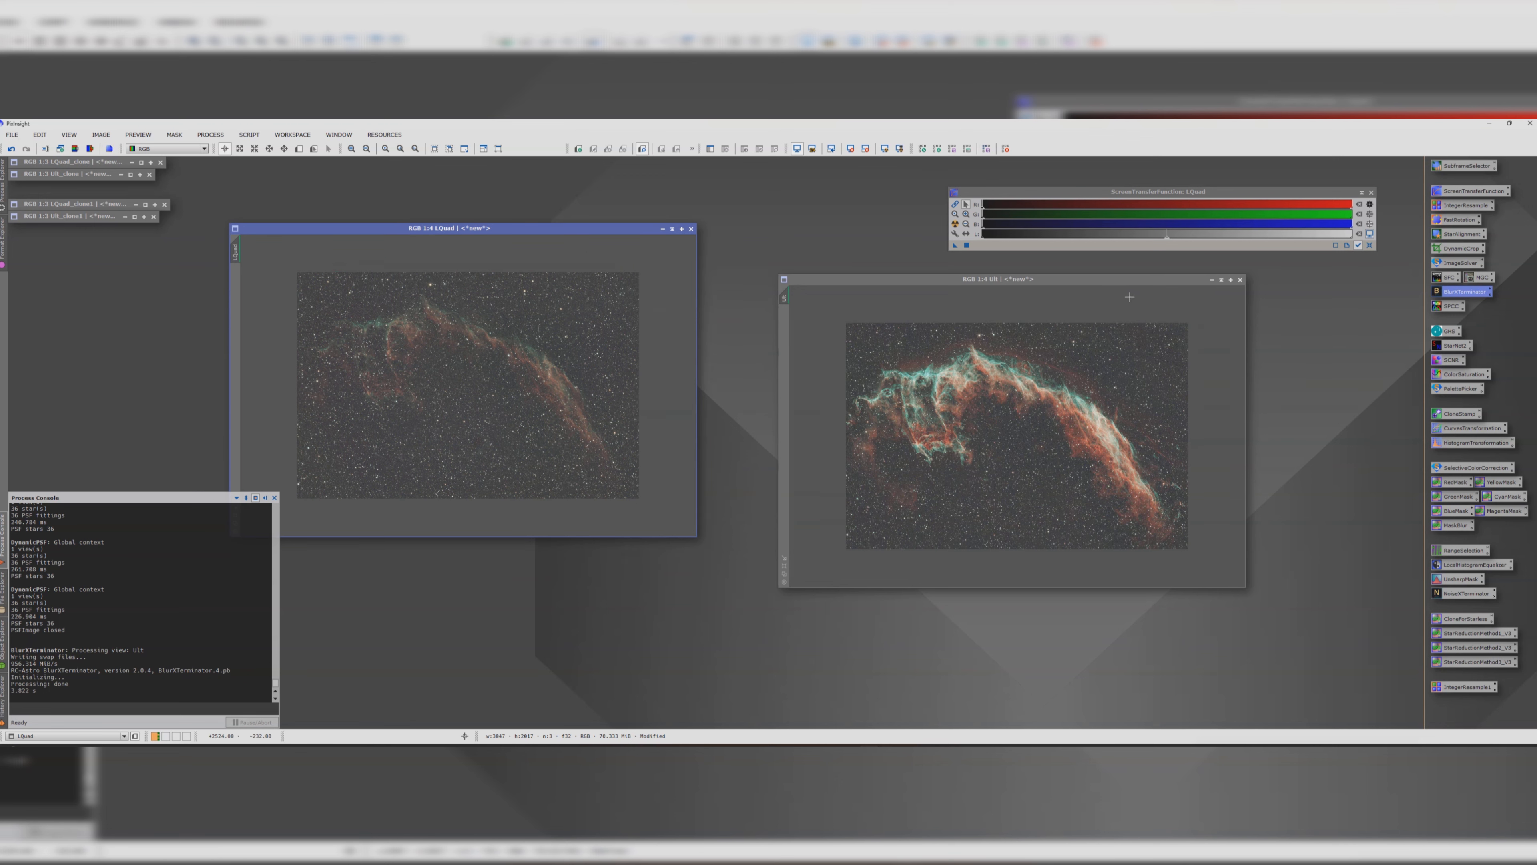
click(1221, 280)
drag(994, 429, 280, 178)
drag(350, 228, 373, 252)
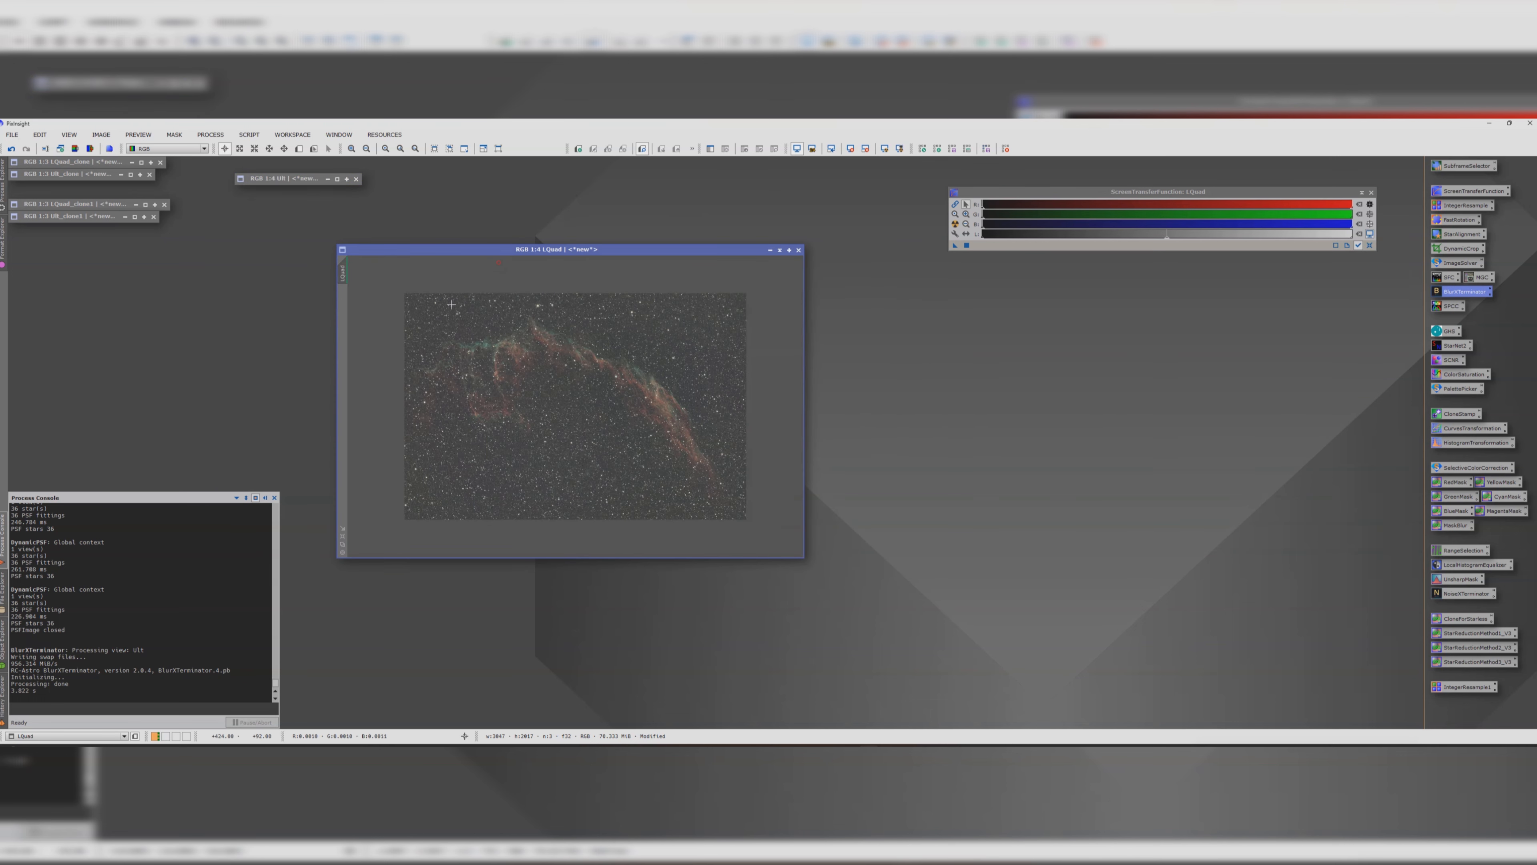
Step: Preview a Statistical Stretch of the LQuad image without and with a curves boost, and close the script without applying it
click(210, 134)
mouse_move(248, 135)
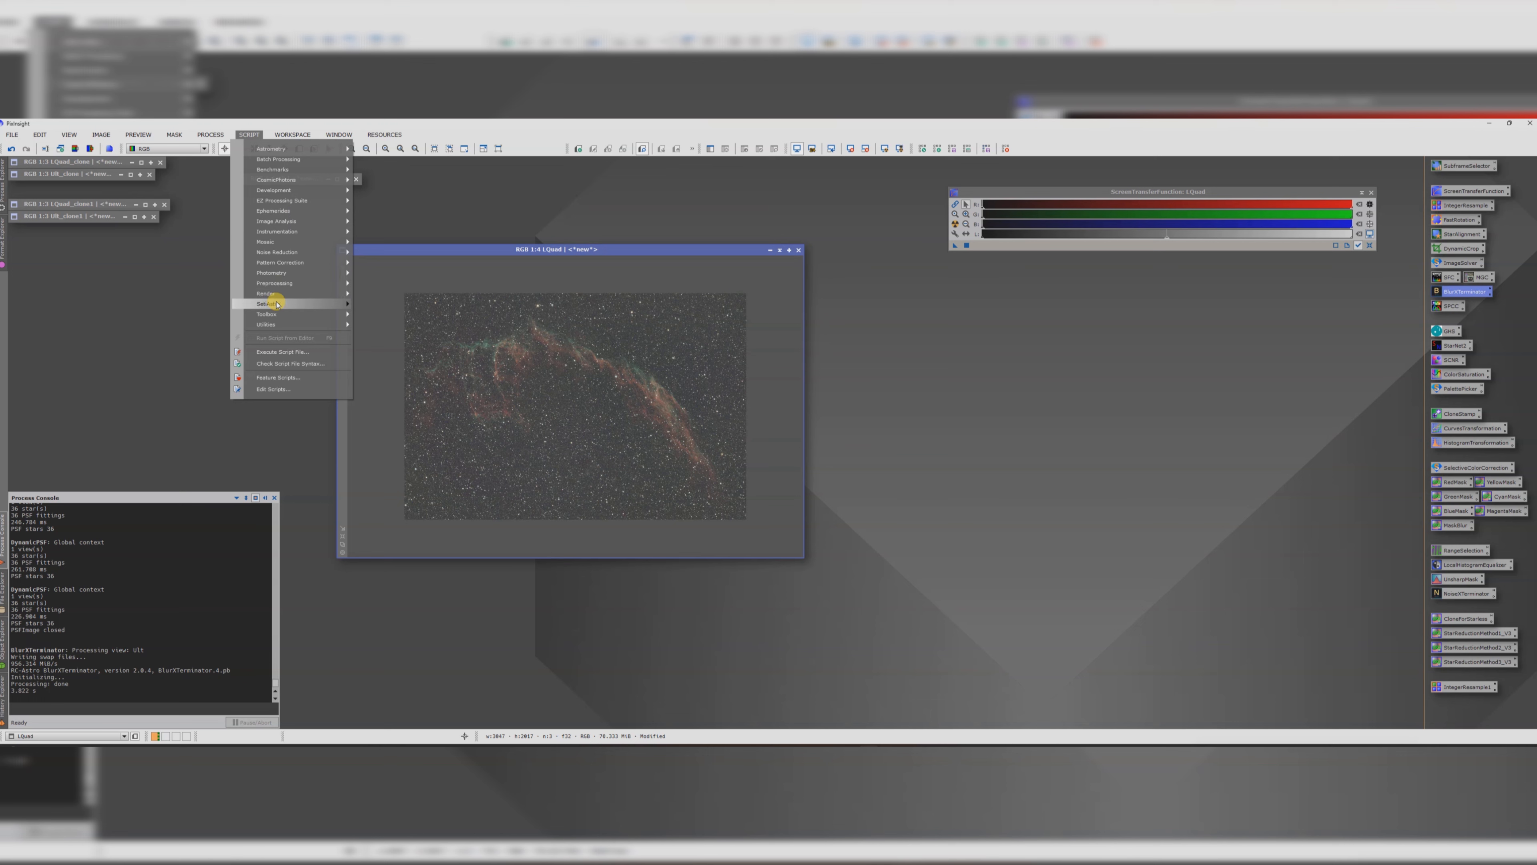
mouse_move(272, 303)
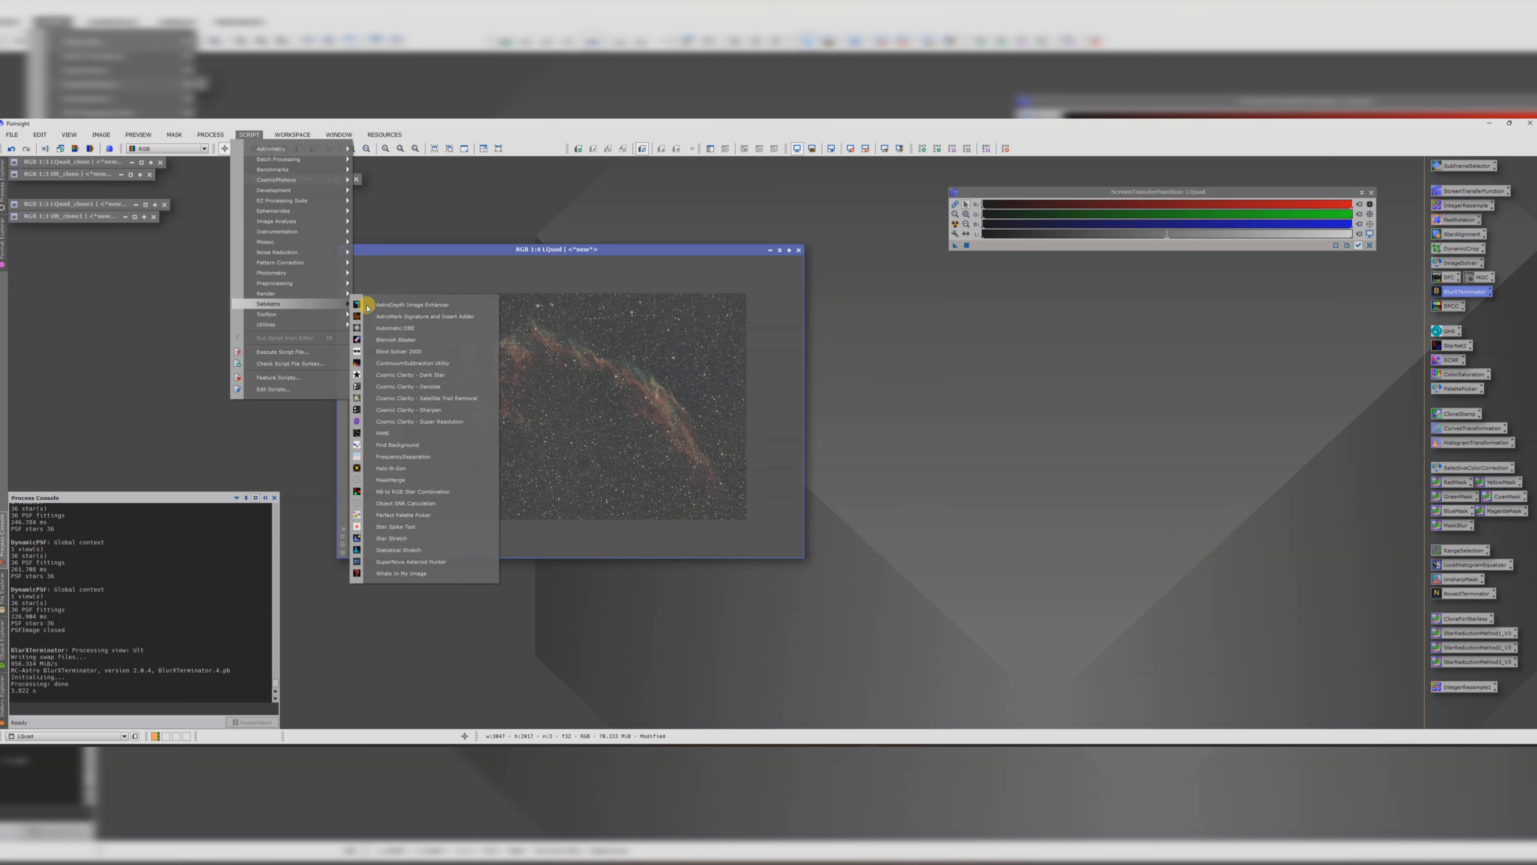
click(419, 552)
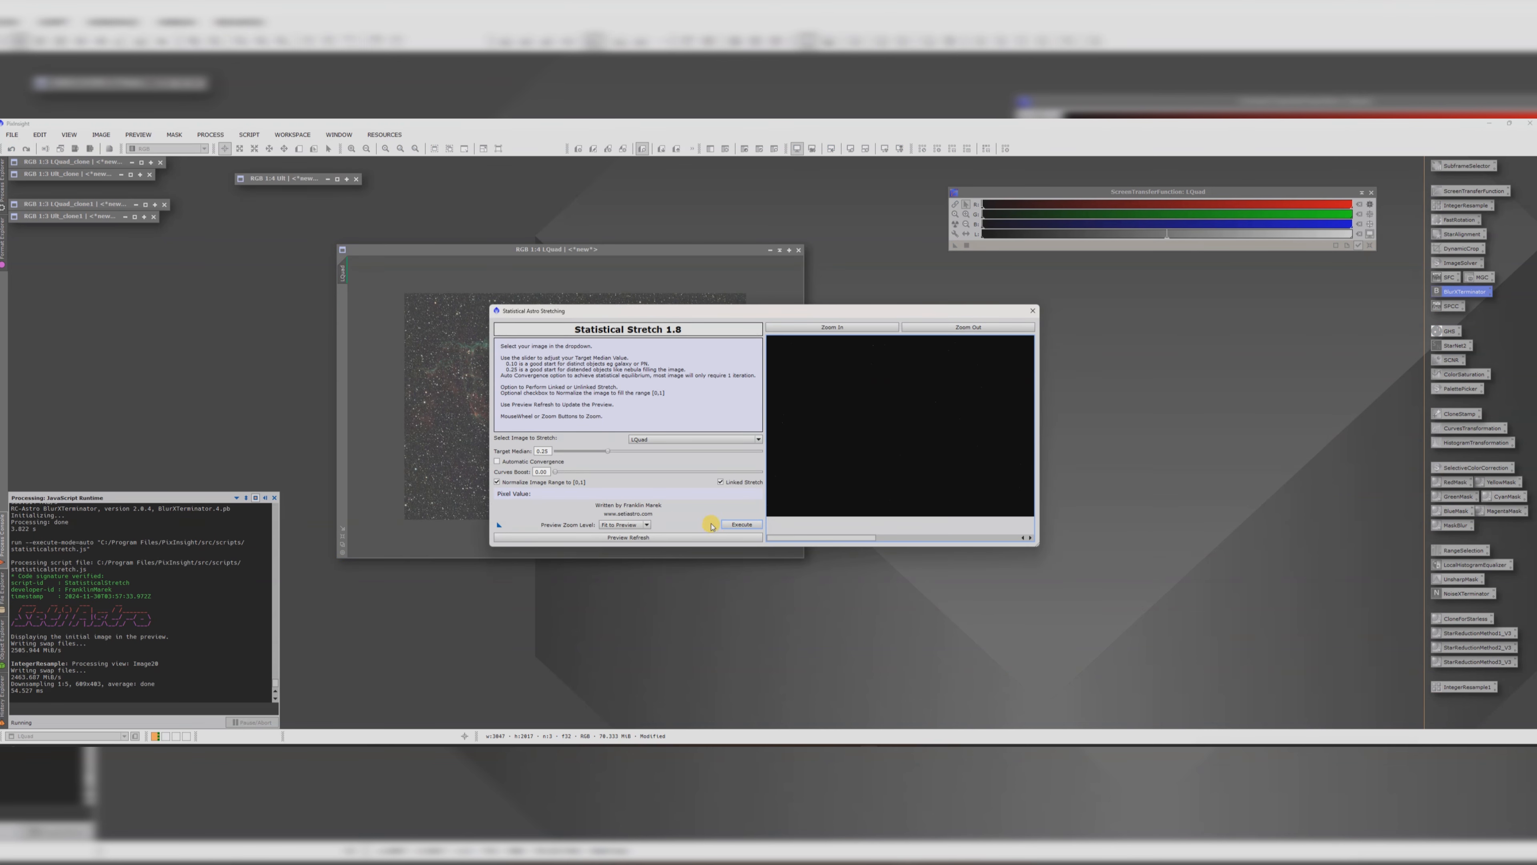
click(646, 539)
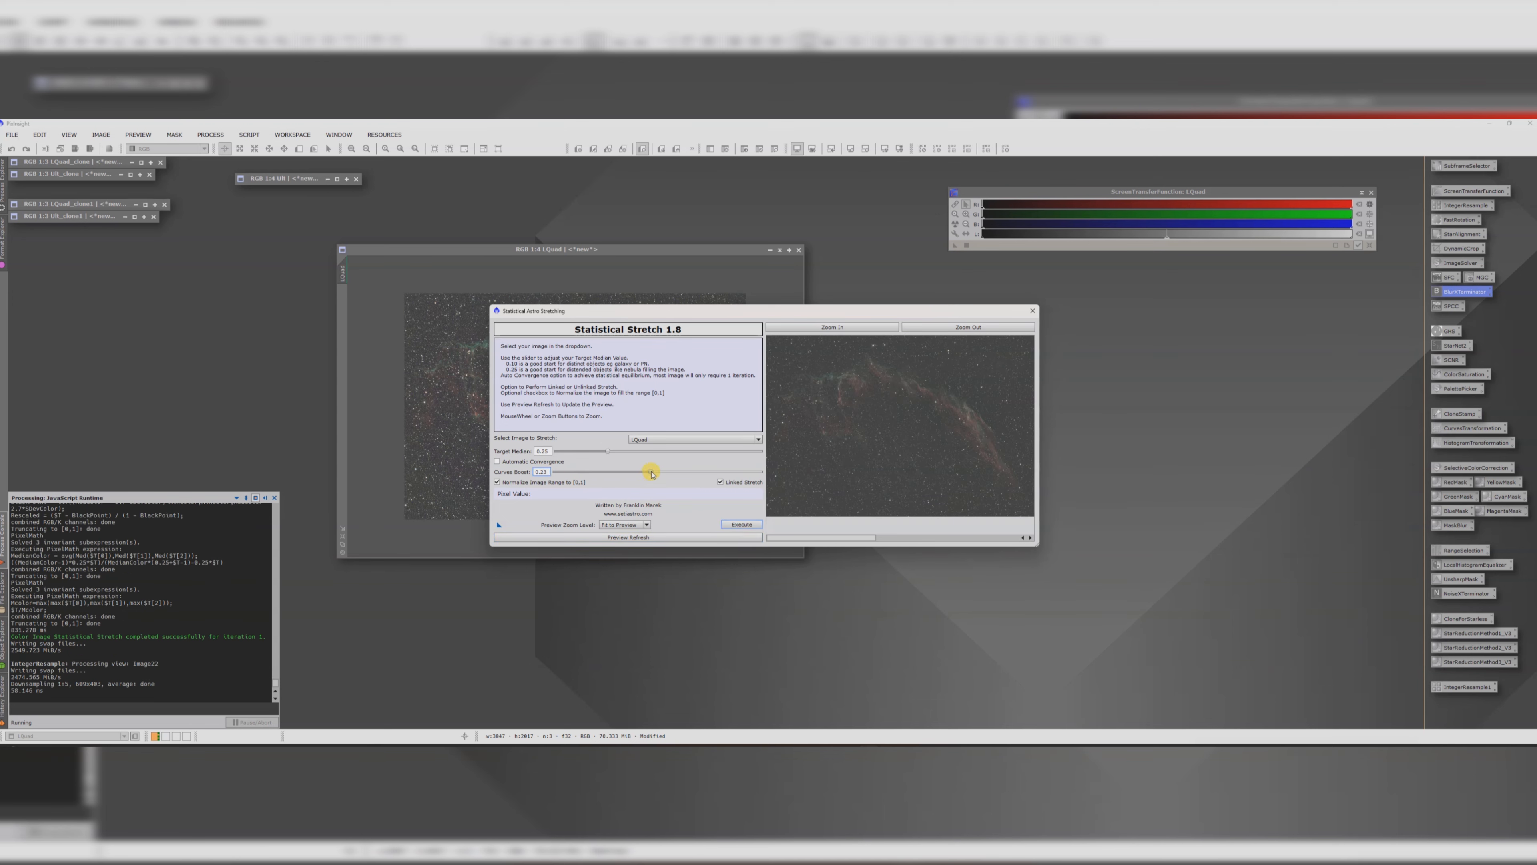
click(629, 539)
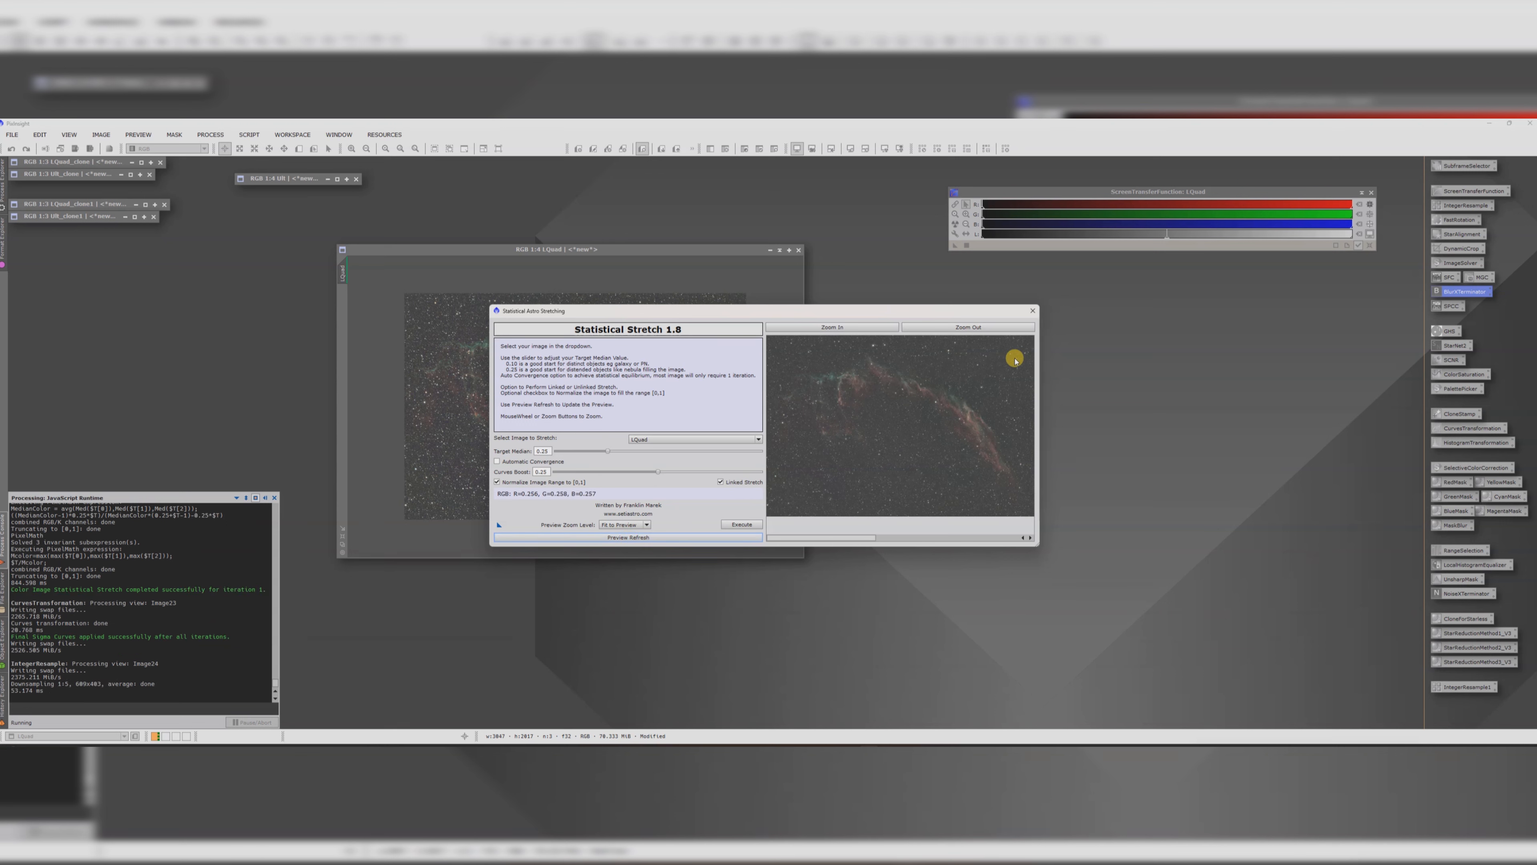
click(1032, 313)
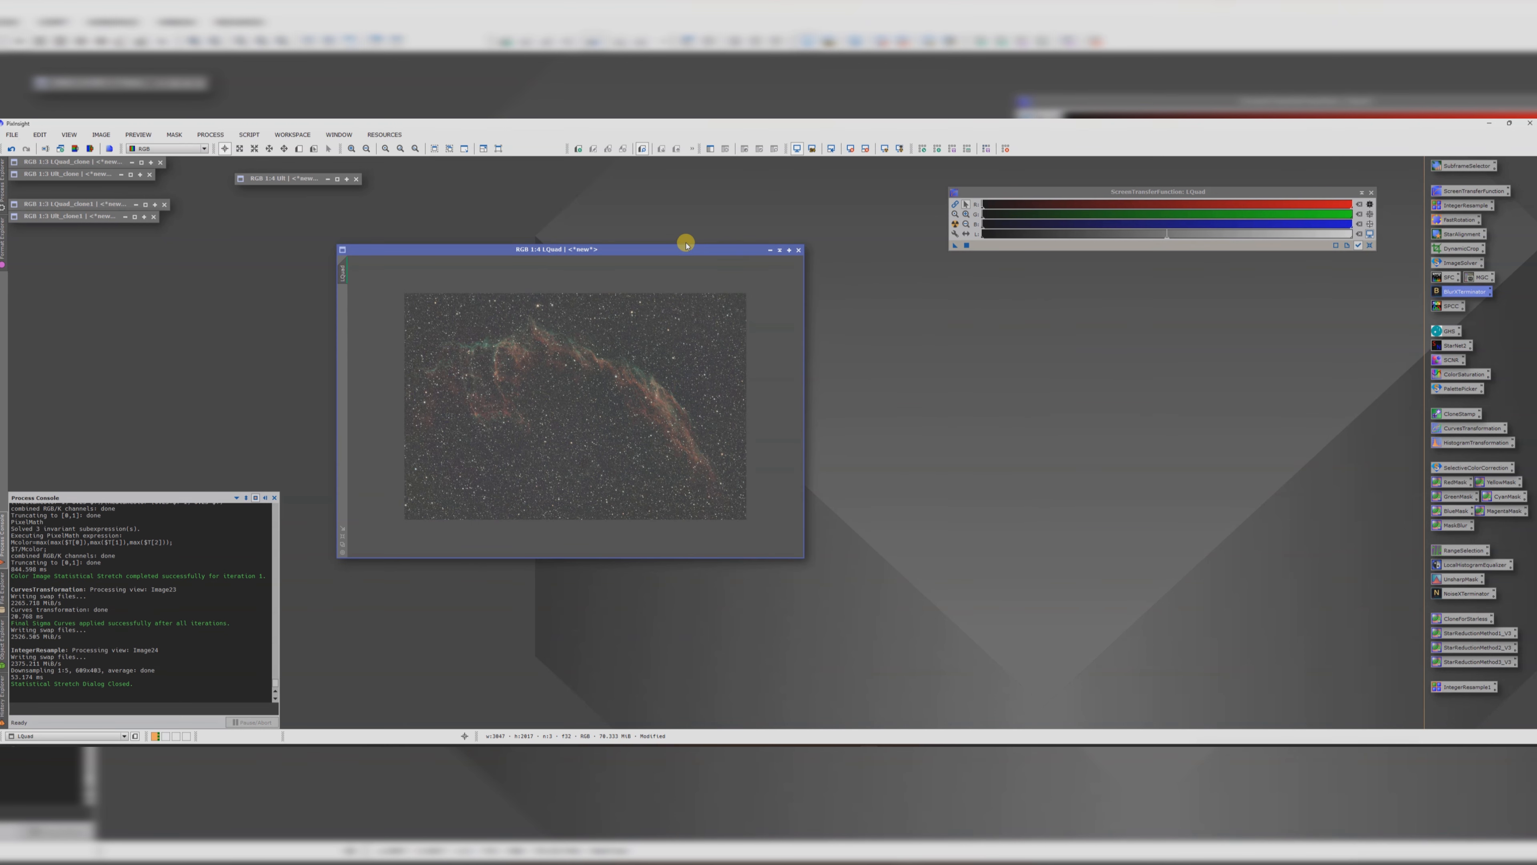
Step: Open the SpectrophotometricColorCalibration process and check its background neutralization settings beside the LQuad image
drag(687, 249, 751, 244)
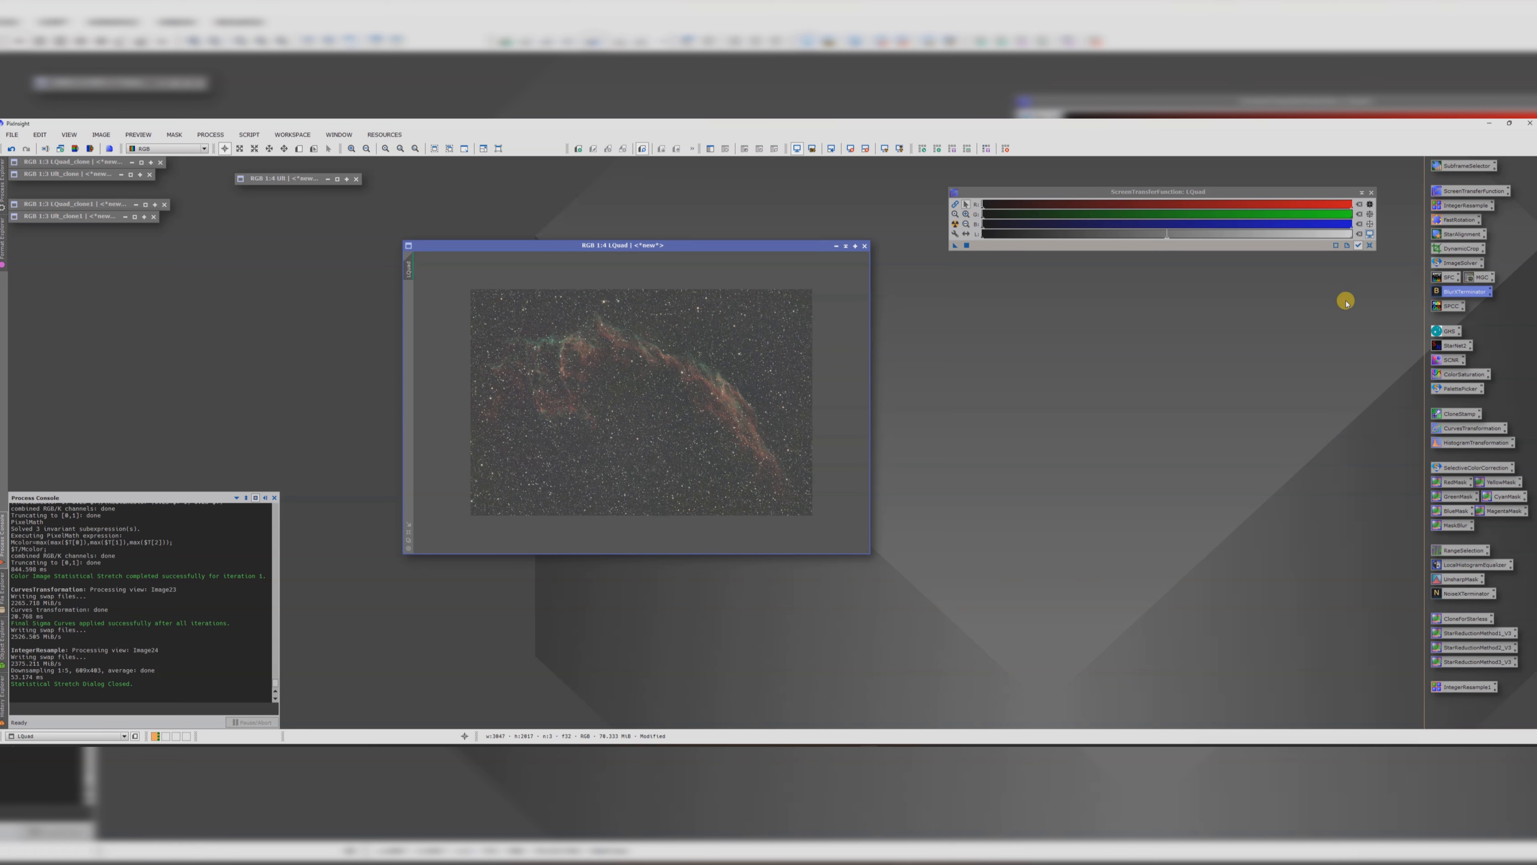
click(1447, 310)
double_click(1448, 309)
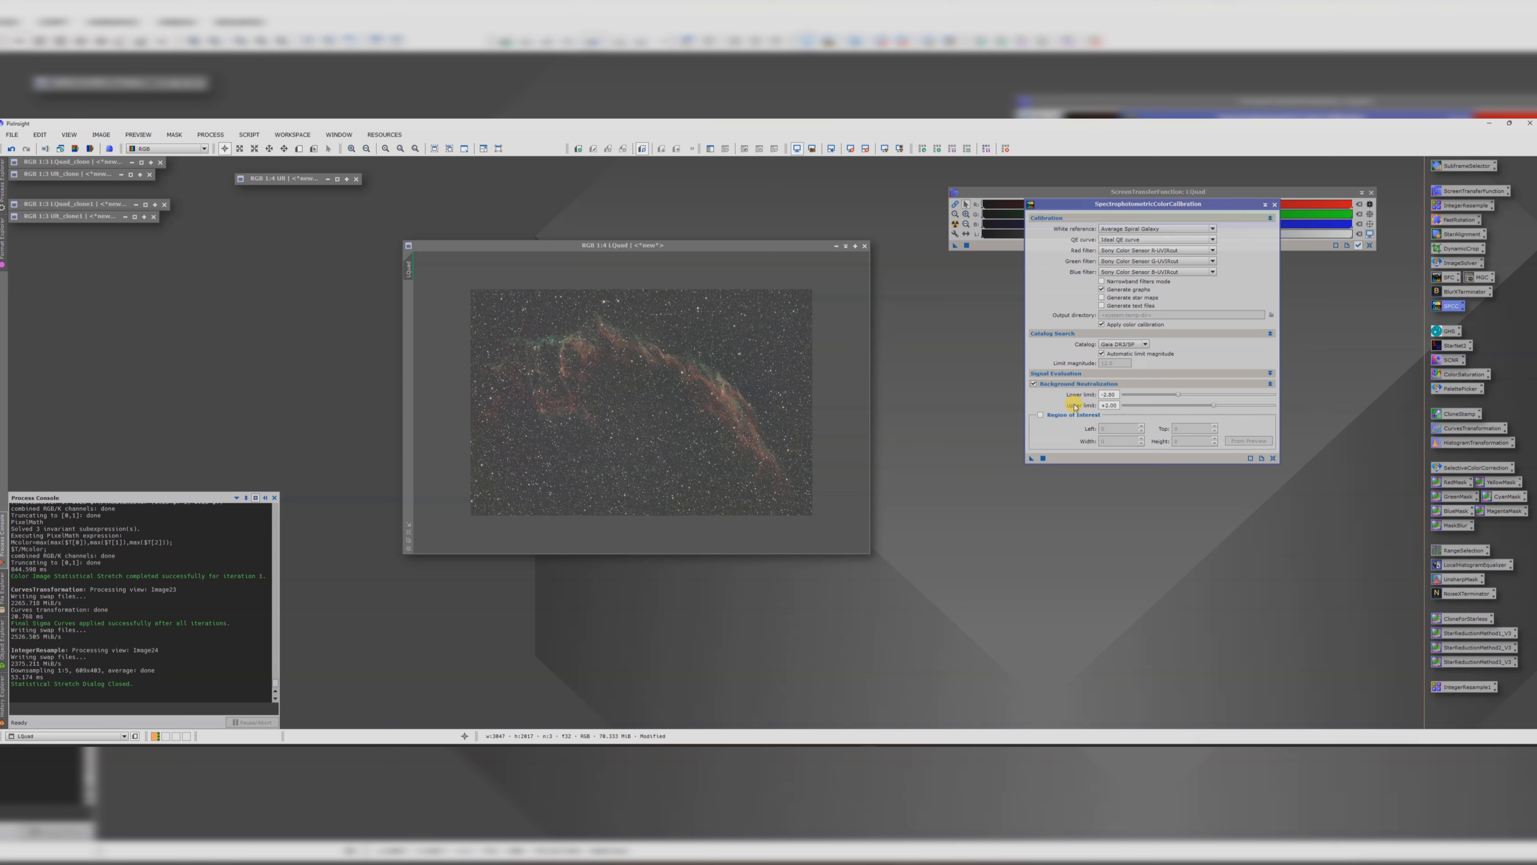
mouse_move(1073, 394)
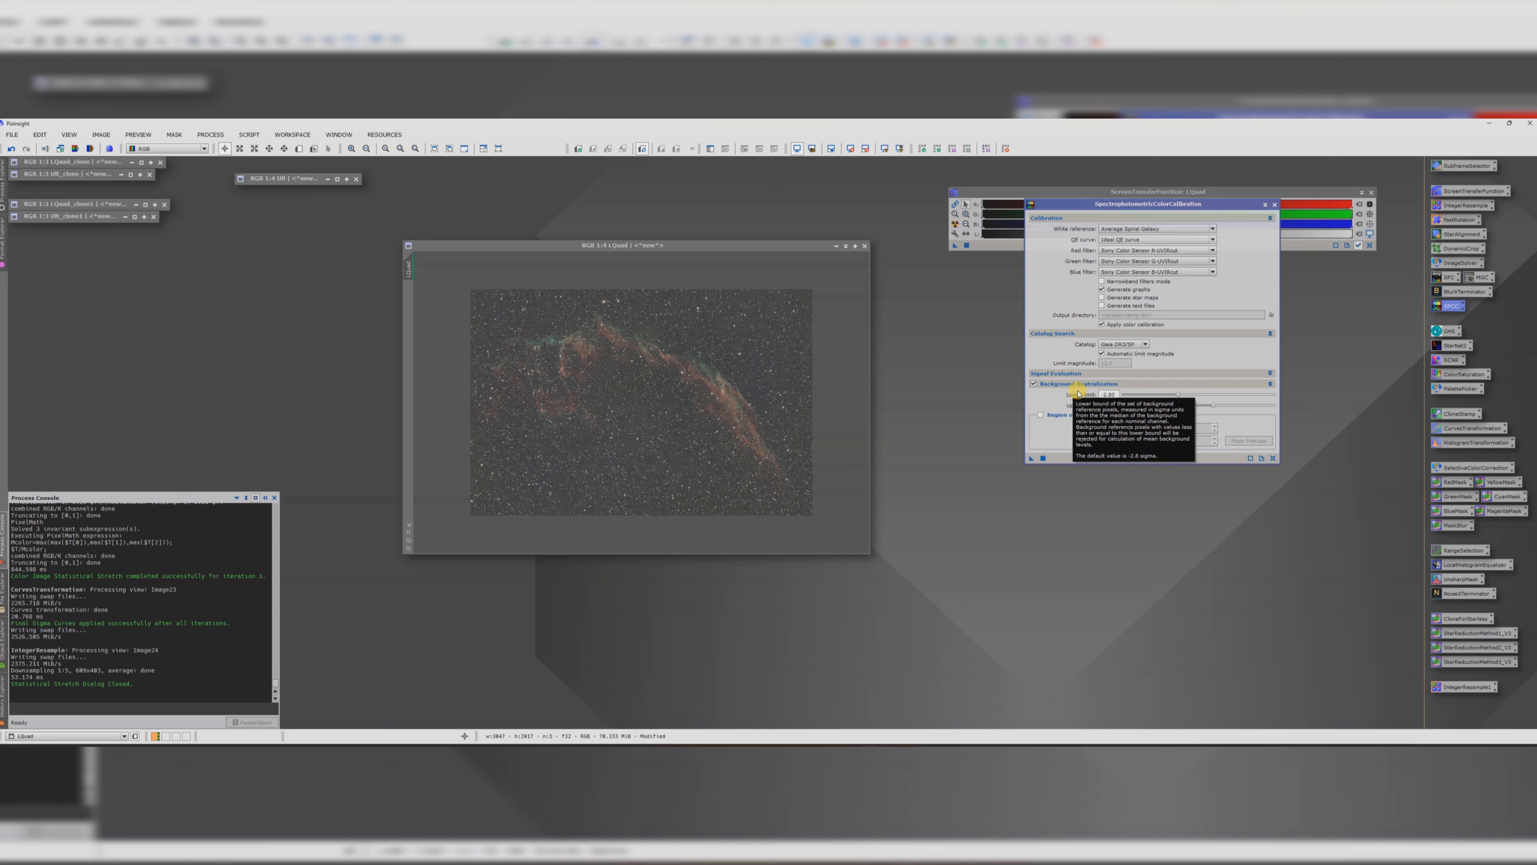
Step: Run the FindBackground script on the LQuad image to create a background preview, close the script, and view the preview
drag(666, 245, 616, 244)
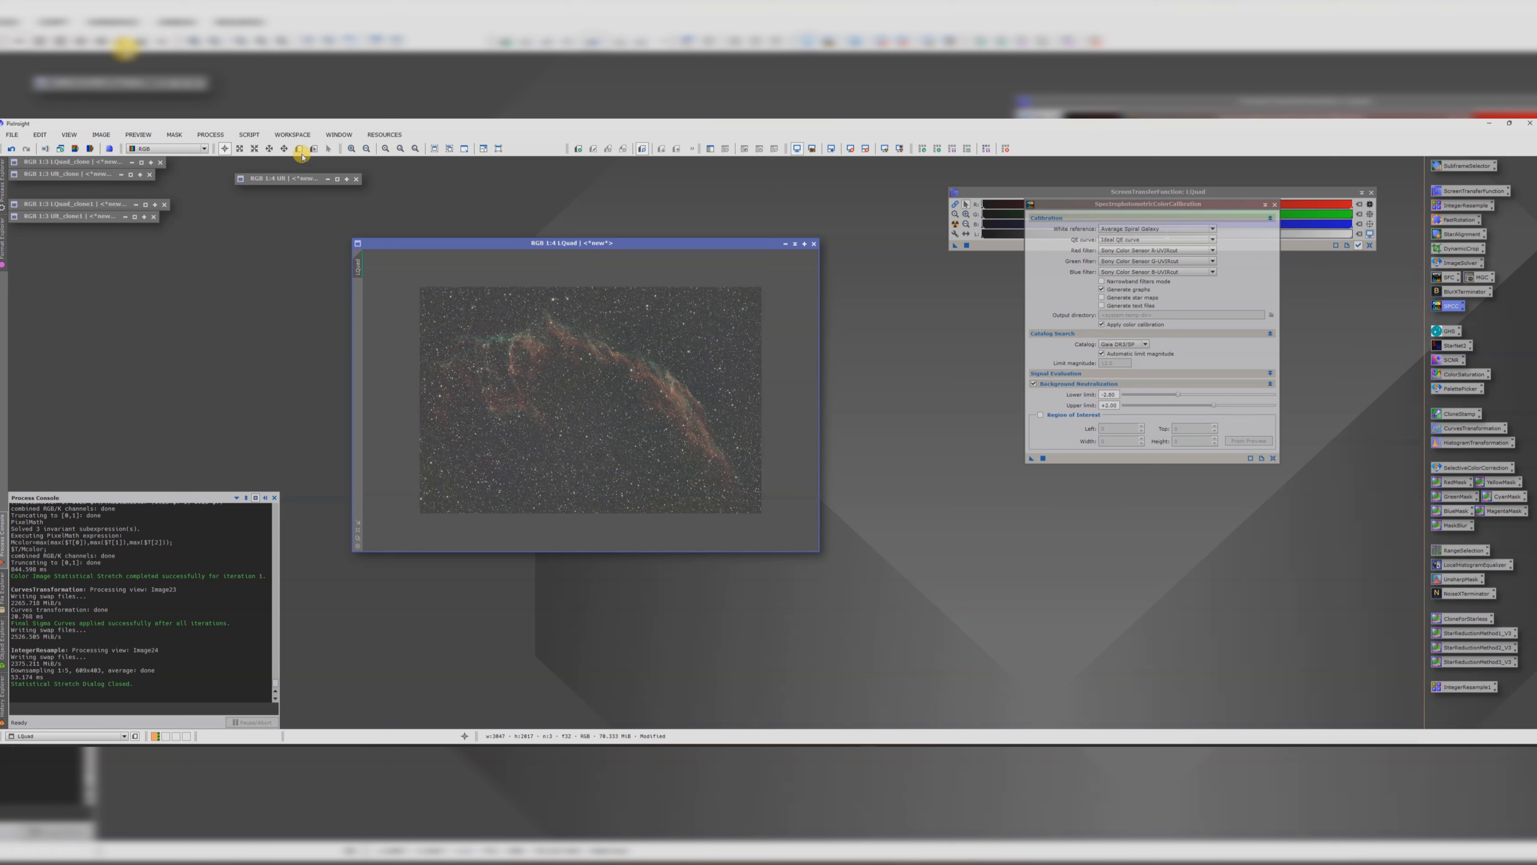
click(281, 135)
mouse_move(254, 136)
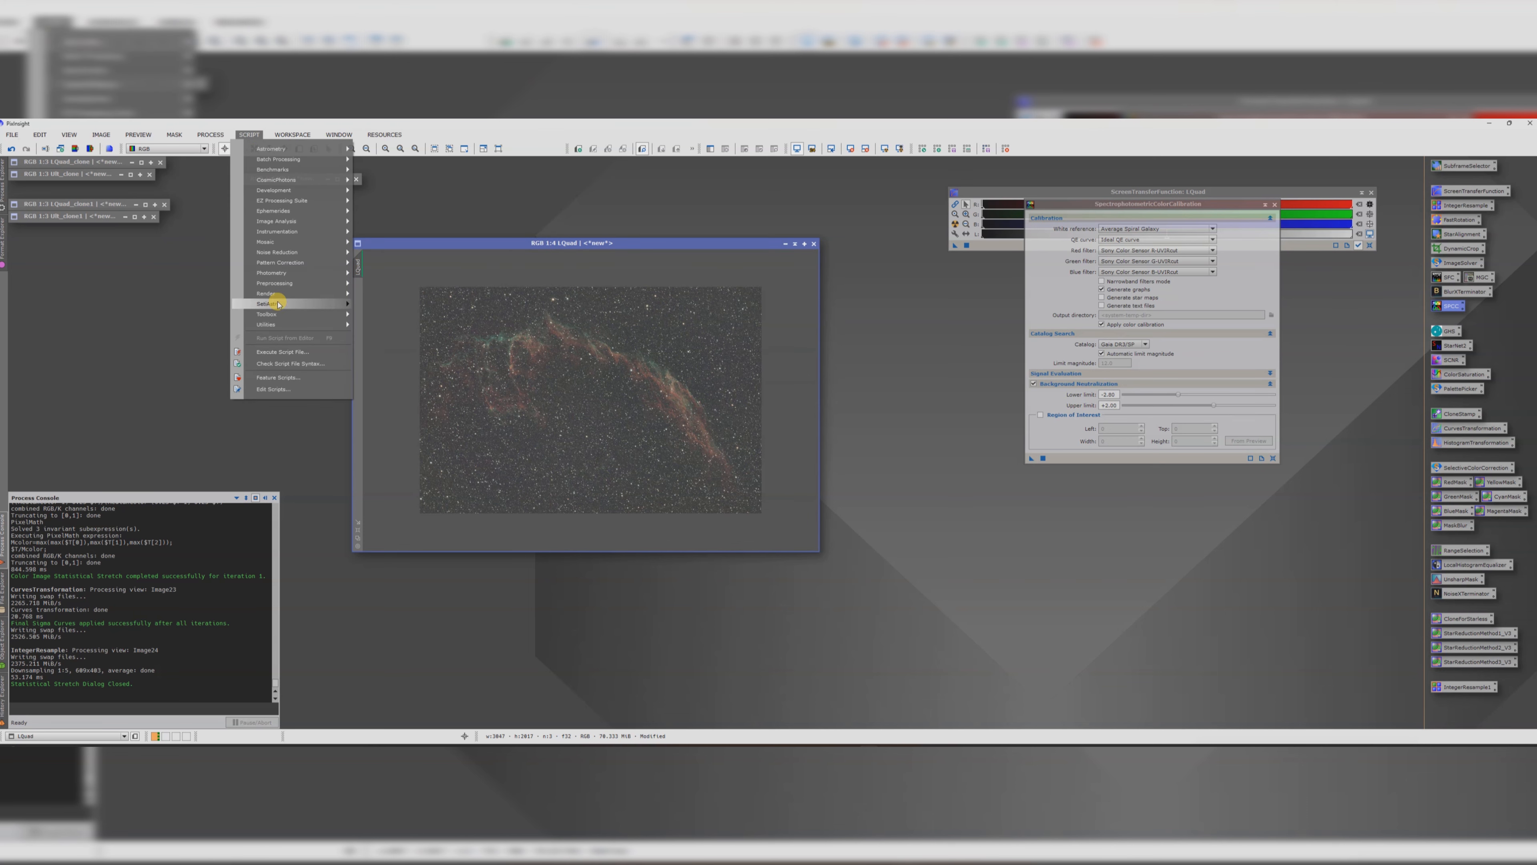
mouse_move(274, 302)
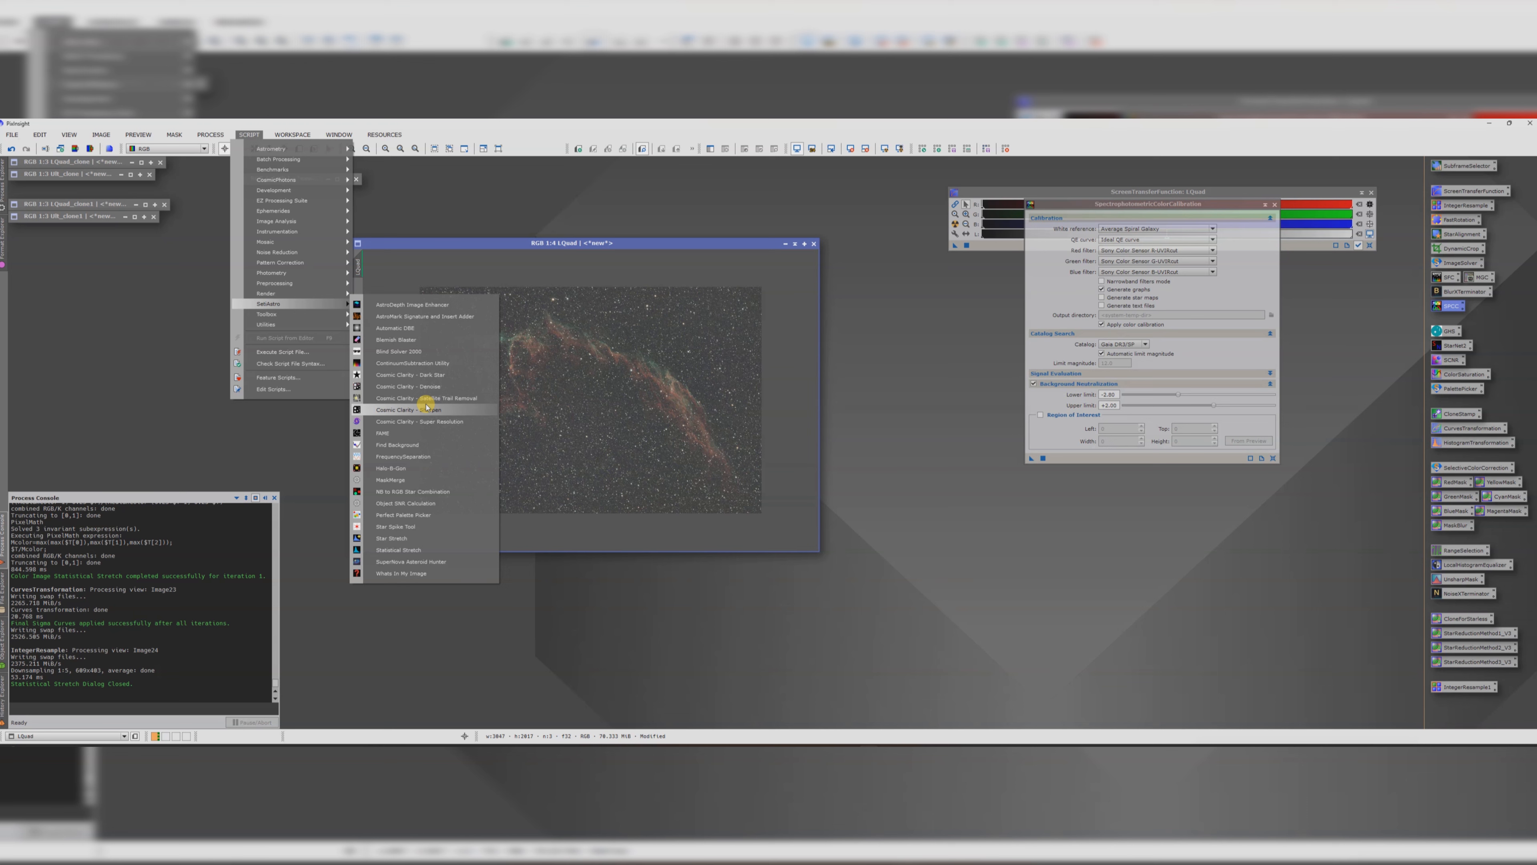
click(419, 444)
click(716, 568)
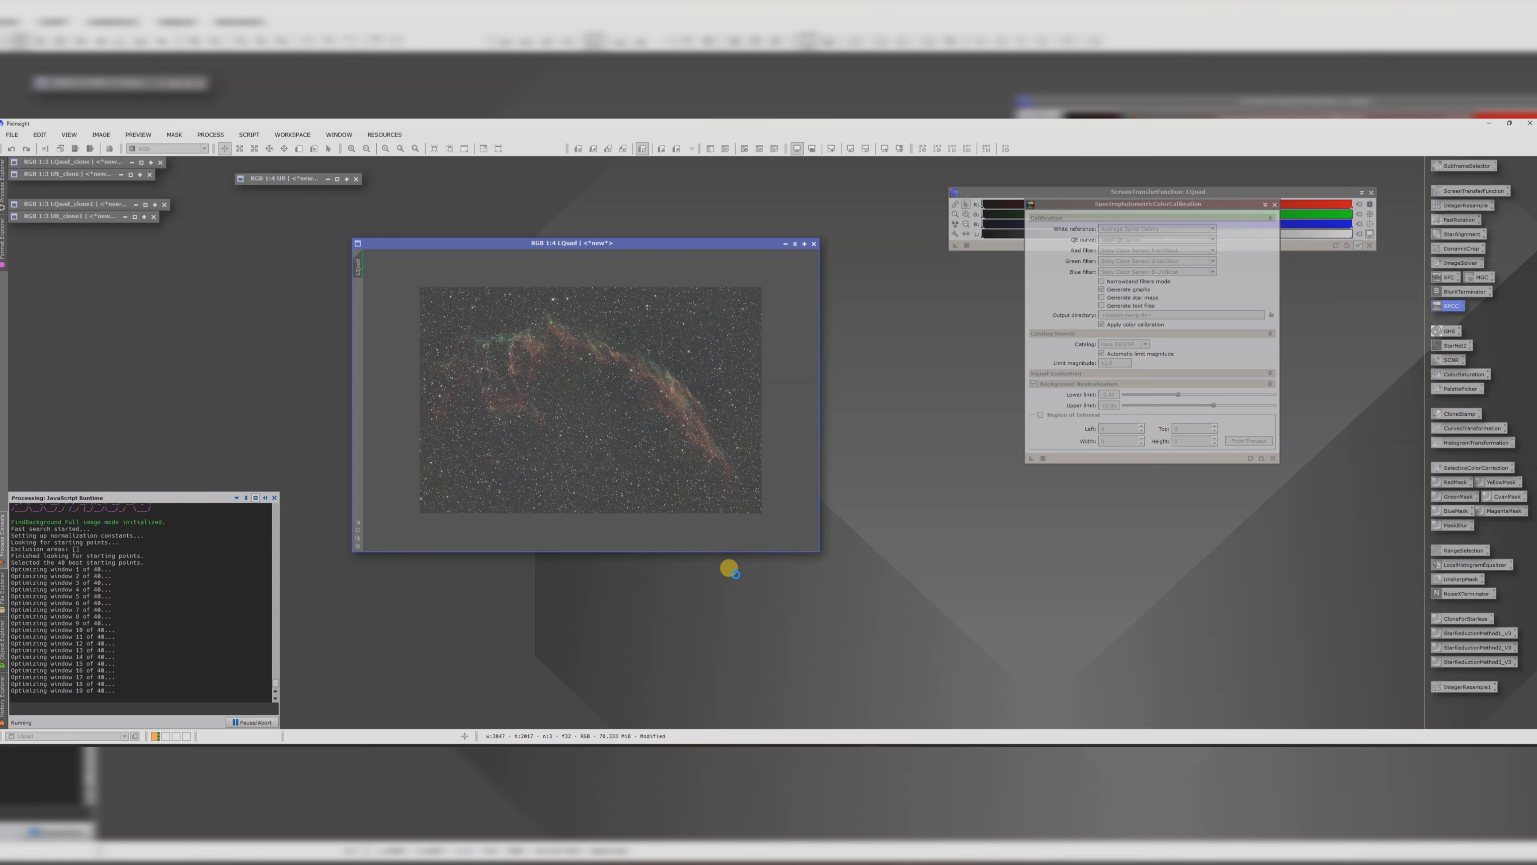
click(754, 269)
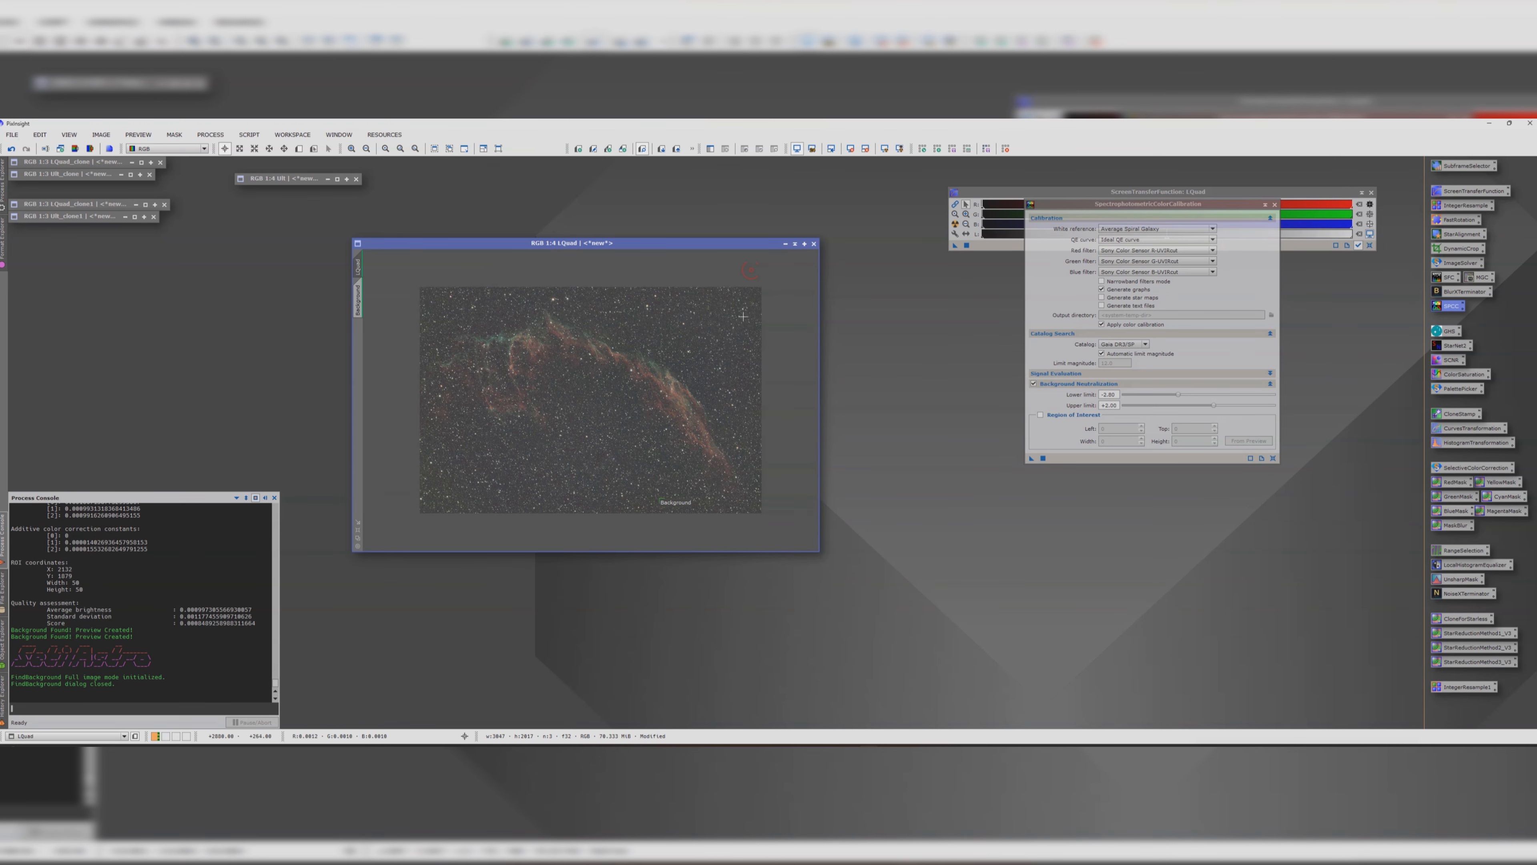
click(357, 298)
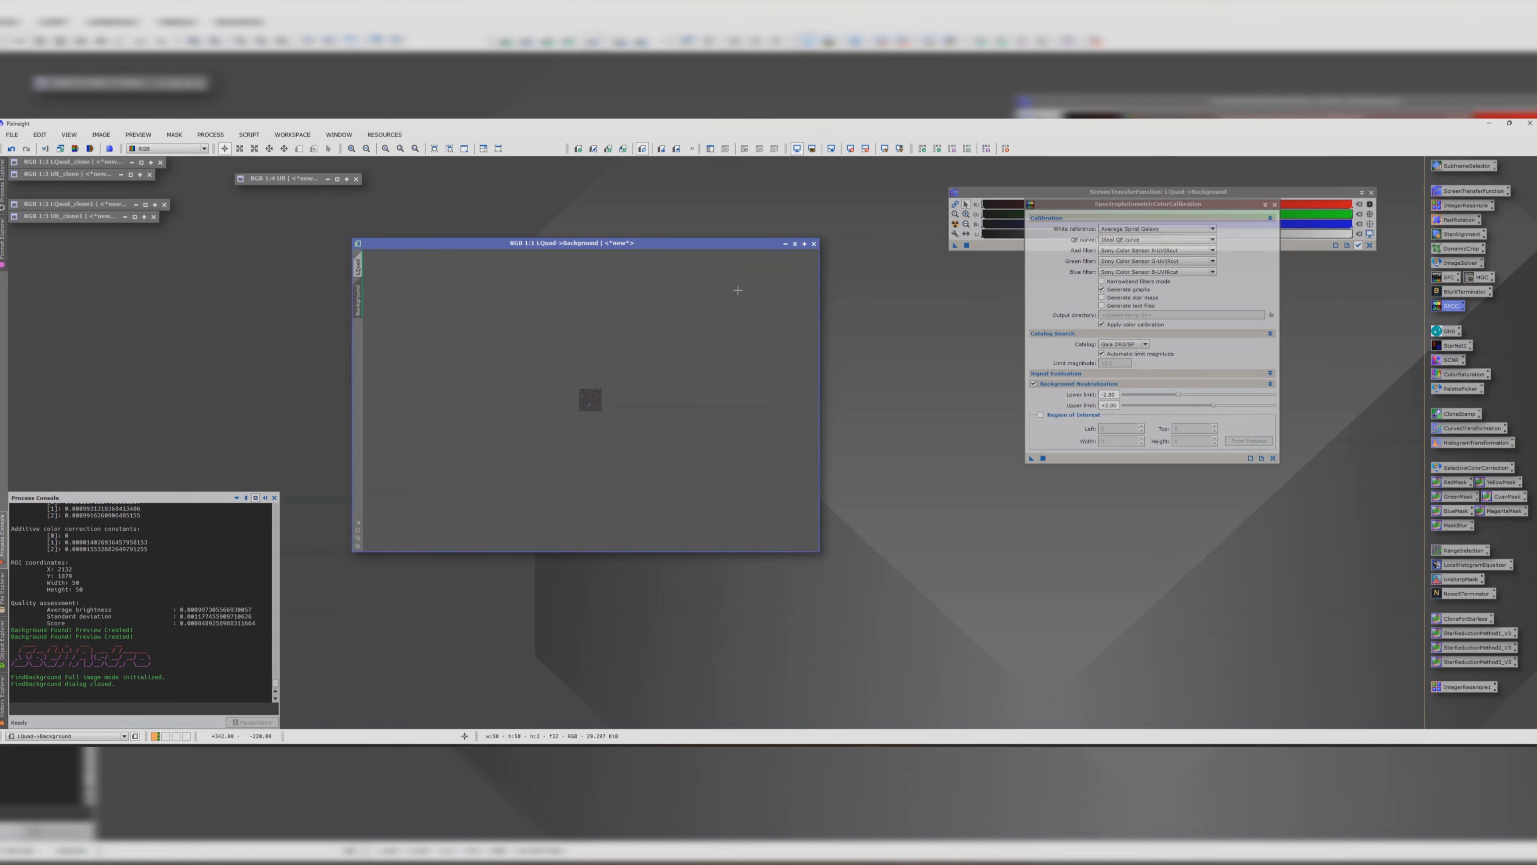
Step: Enable the region of interest for background neutralization and take its coordinates from the LQuad background preview
click(1080, 235)
click(1095, 211)
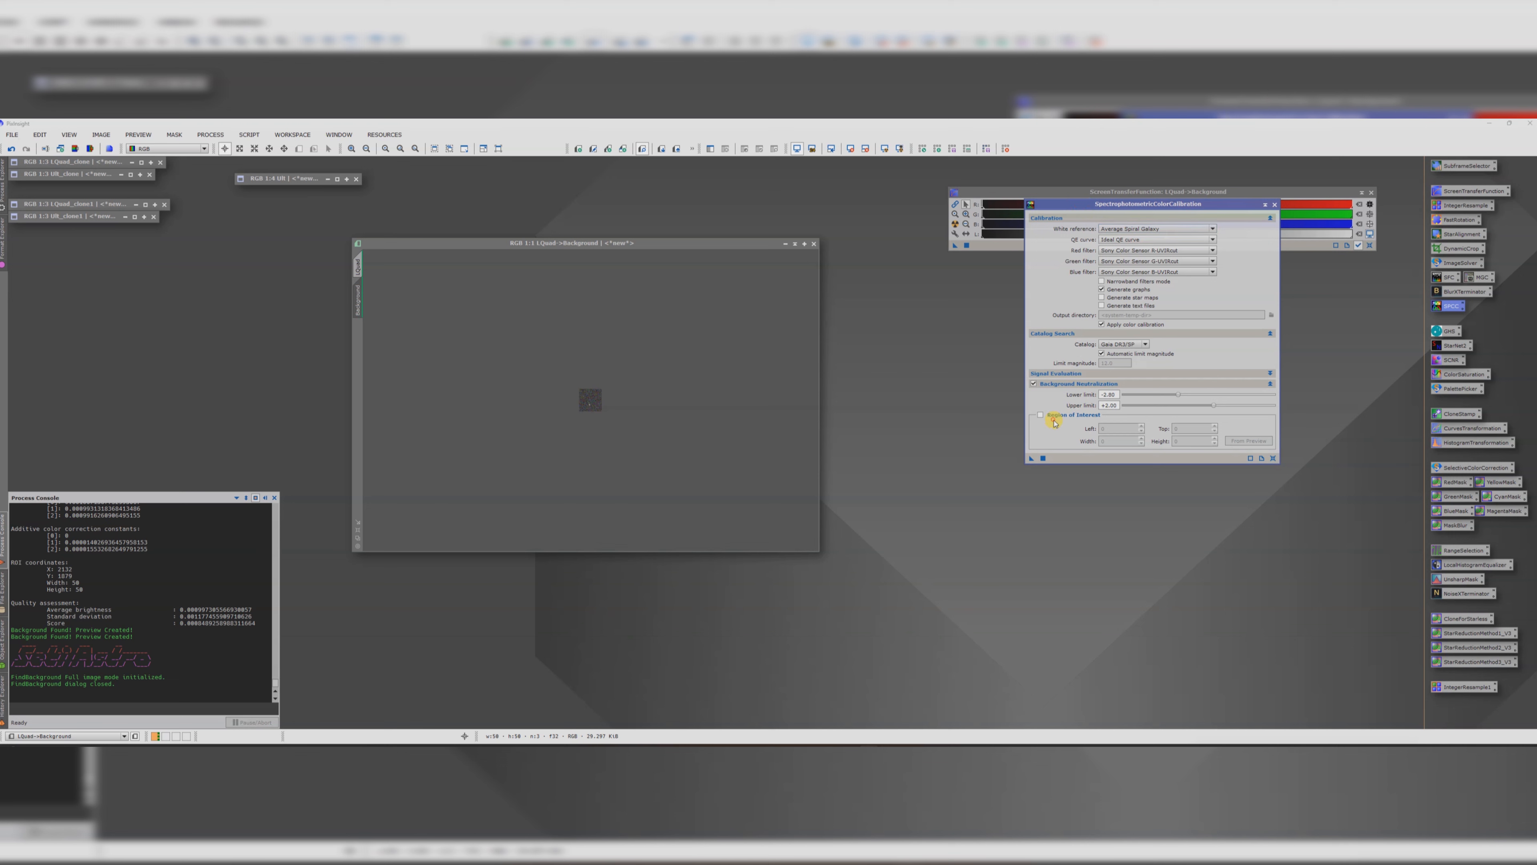
click(1041, 416)
click(1254, 441)
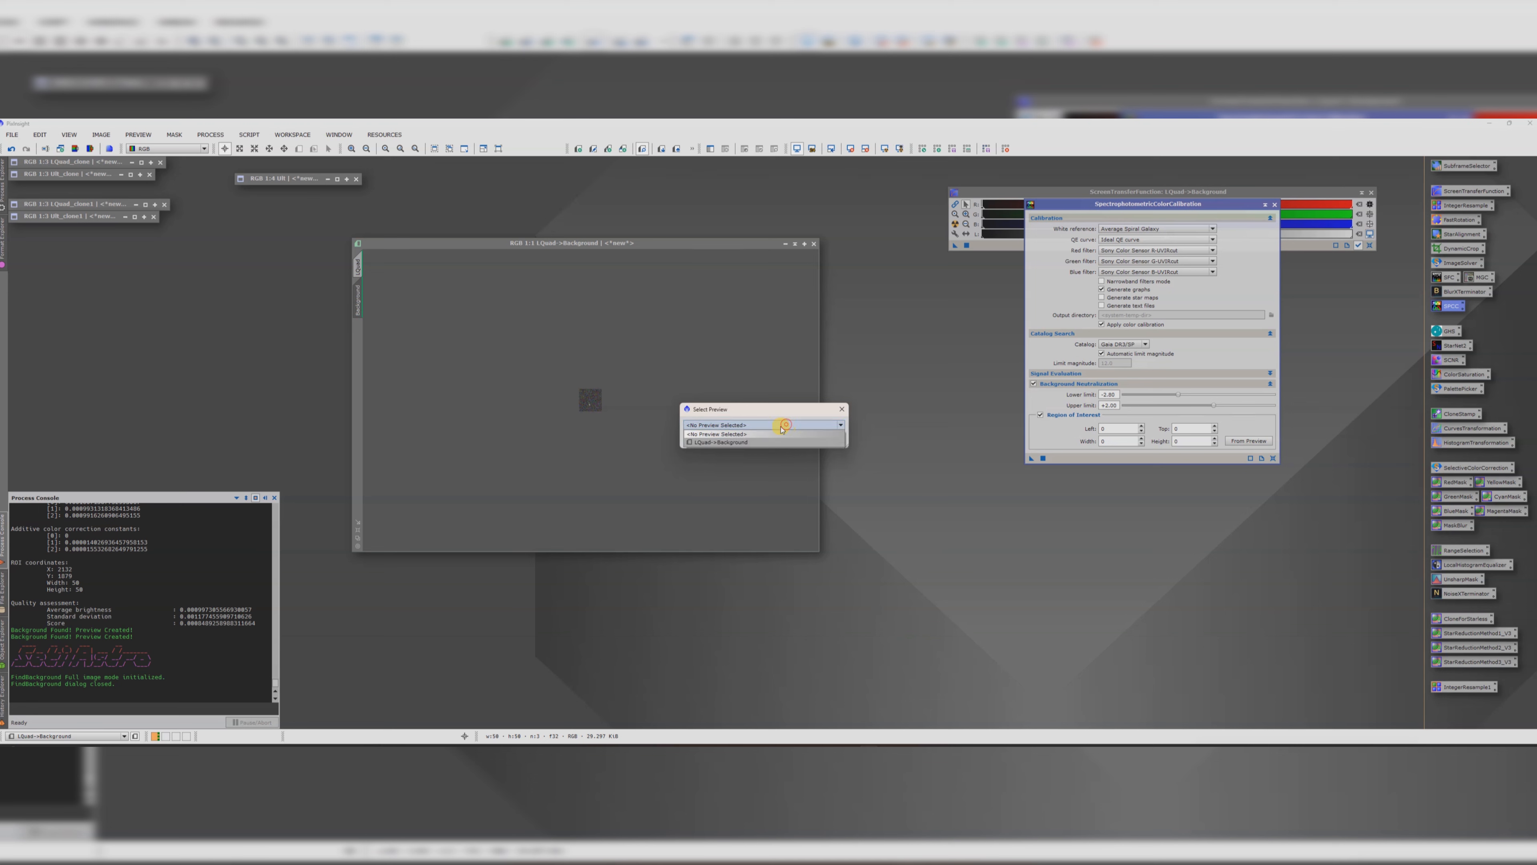
click(780, 439)
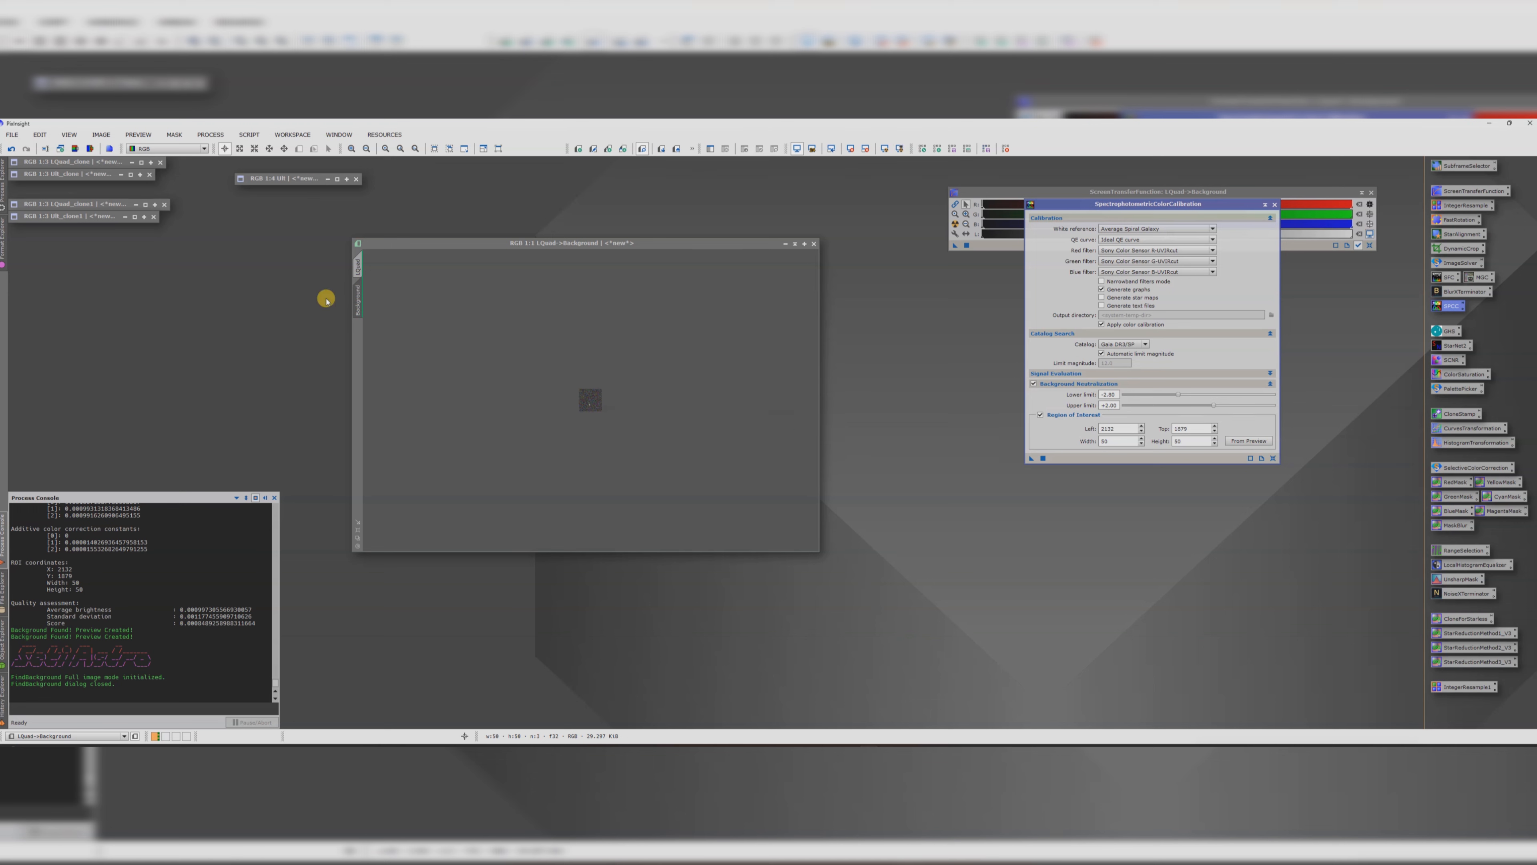
Step: Apply SpectrophotometricColorCalibration to the full LQuad image and close the white balance graphs
click(356, 301)
click(361, 267)
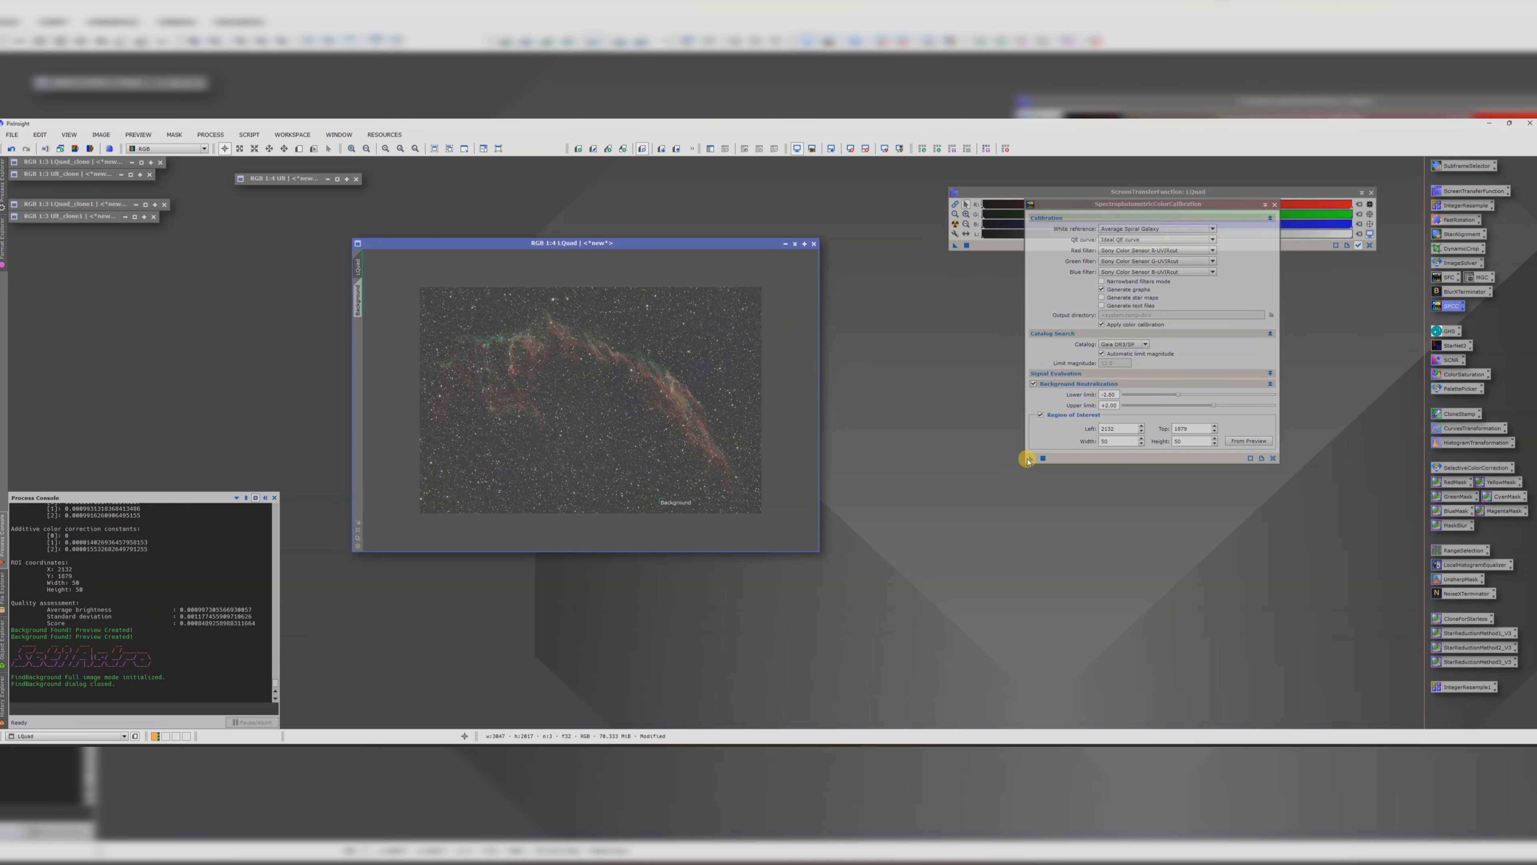
drag(1027, 459, 621, 402)
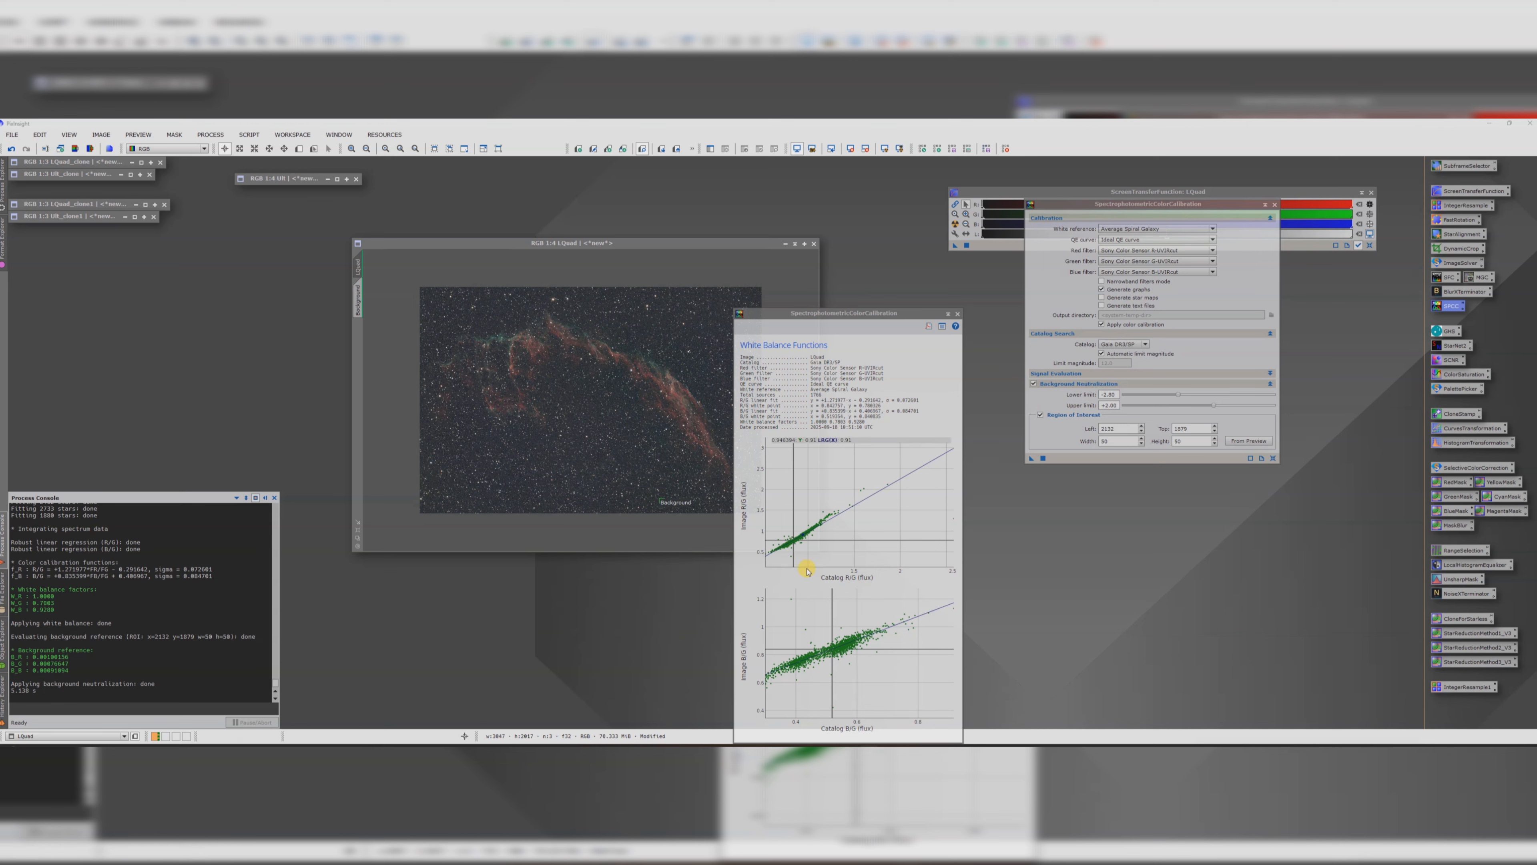
drag(842, 313, 784, 238)
click(897, 236)
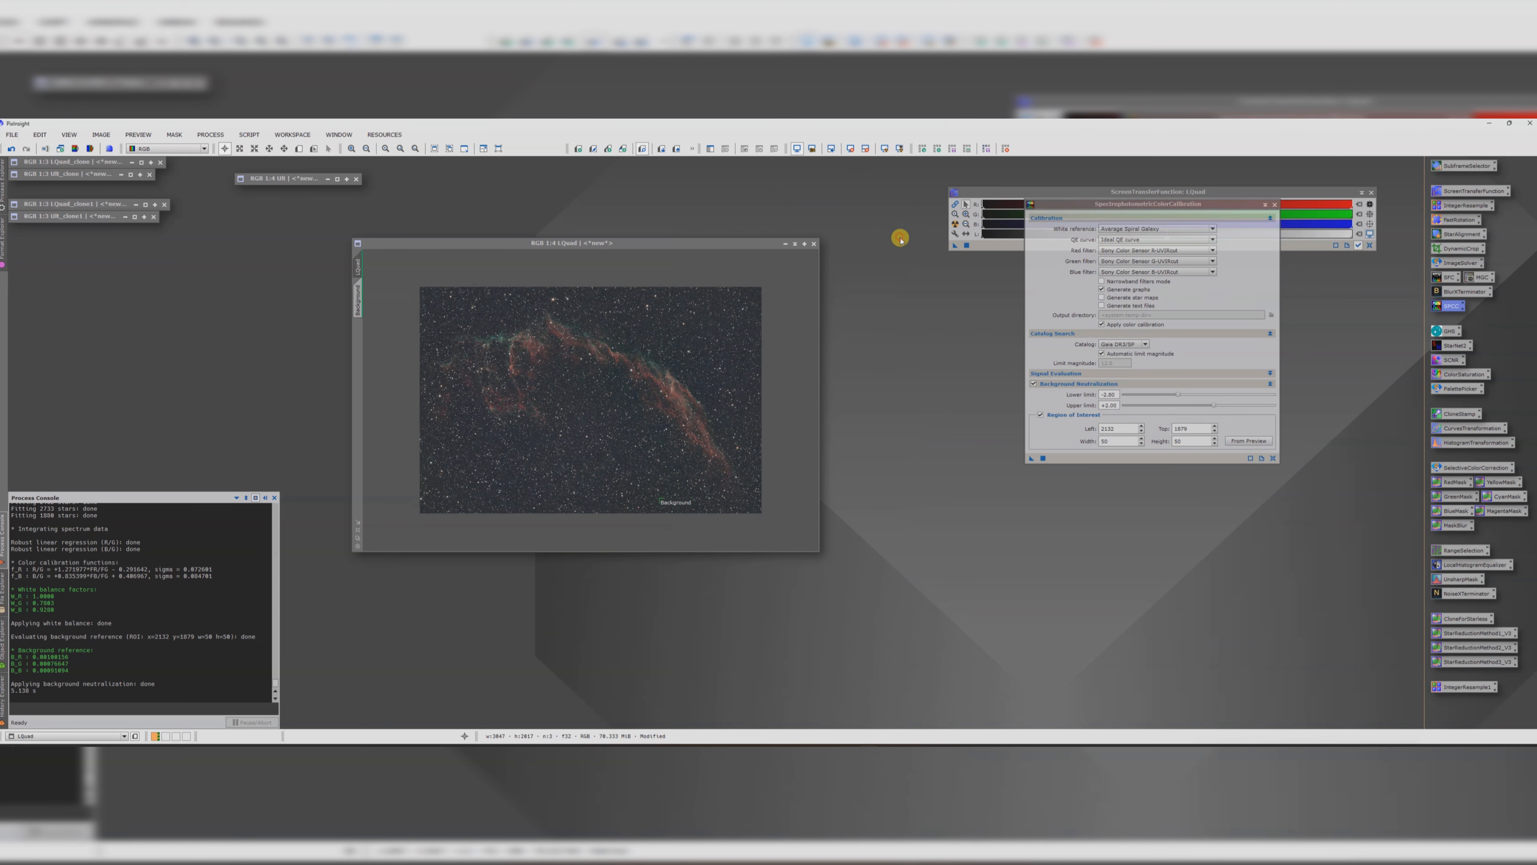
Step: Delete the background preview from the LQuad image and minimize the image out of the way
right_click(358, 301)
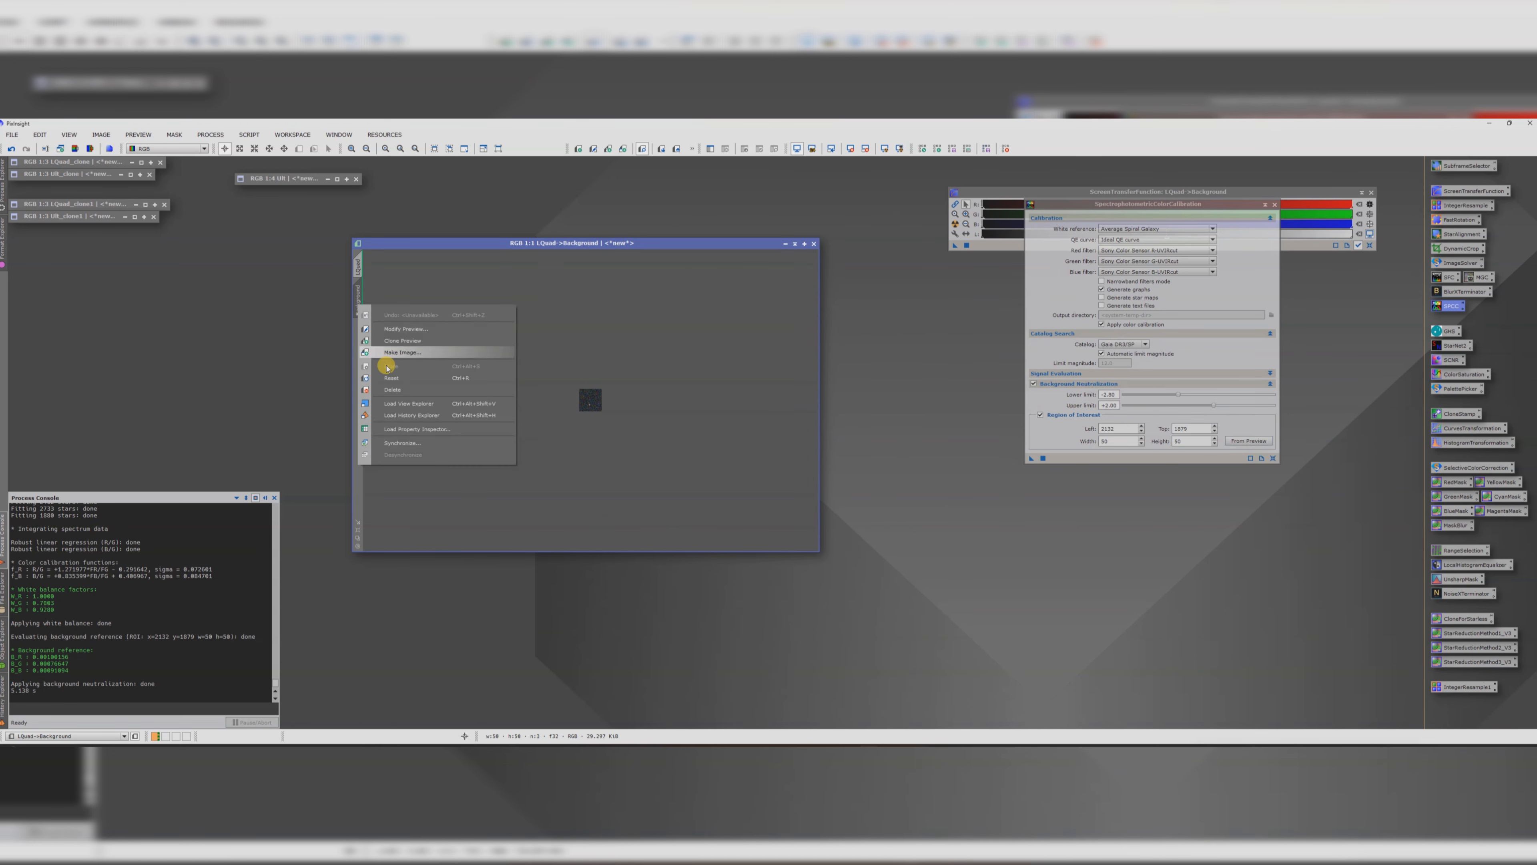
click(393, 390)
drag(426, 241, 288, 233)
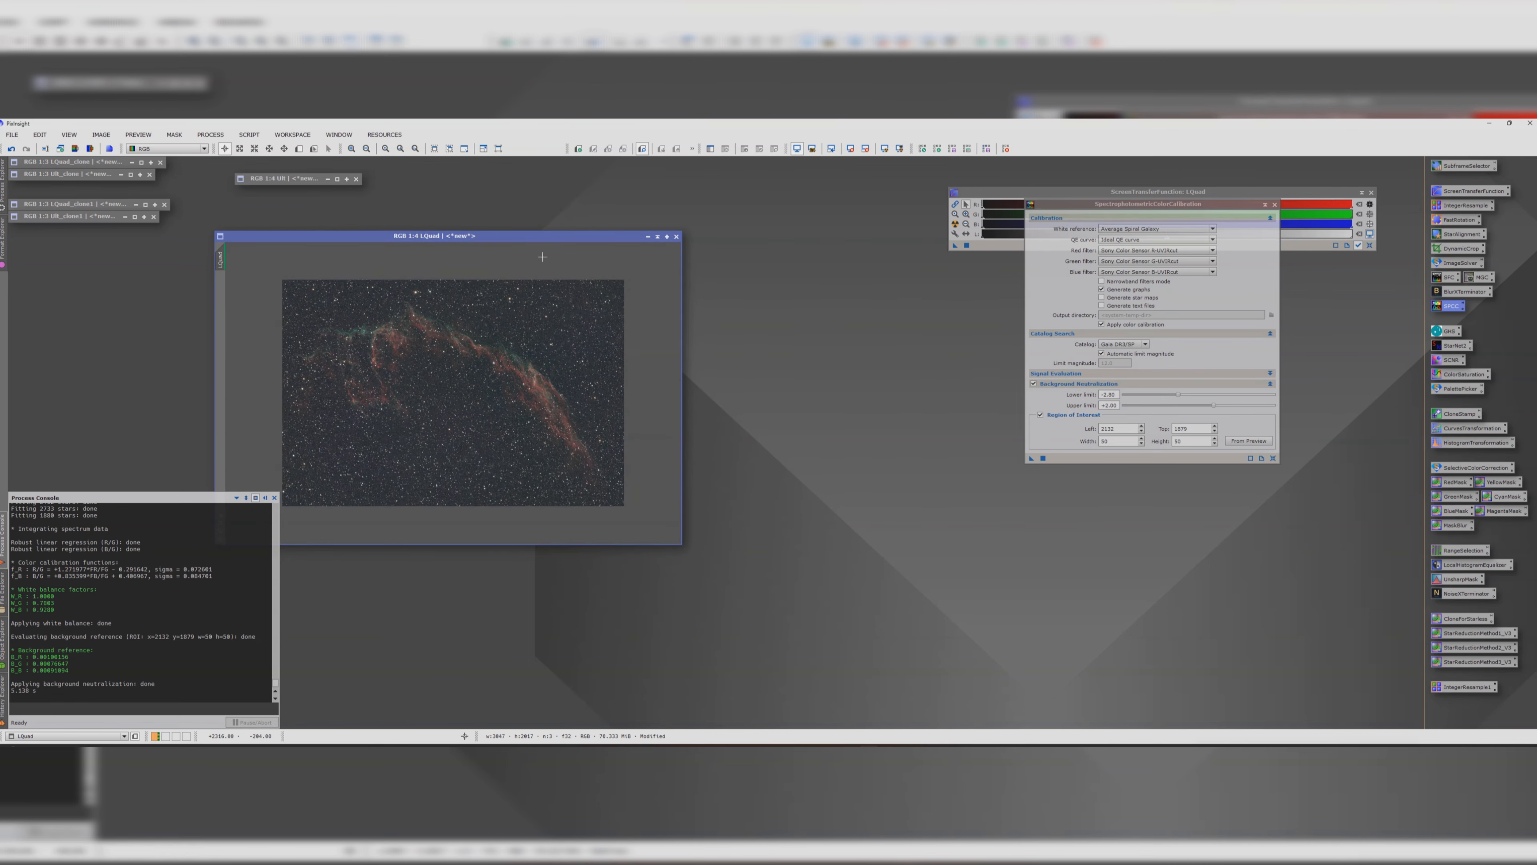
click(648, 236)
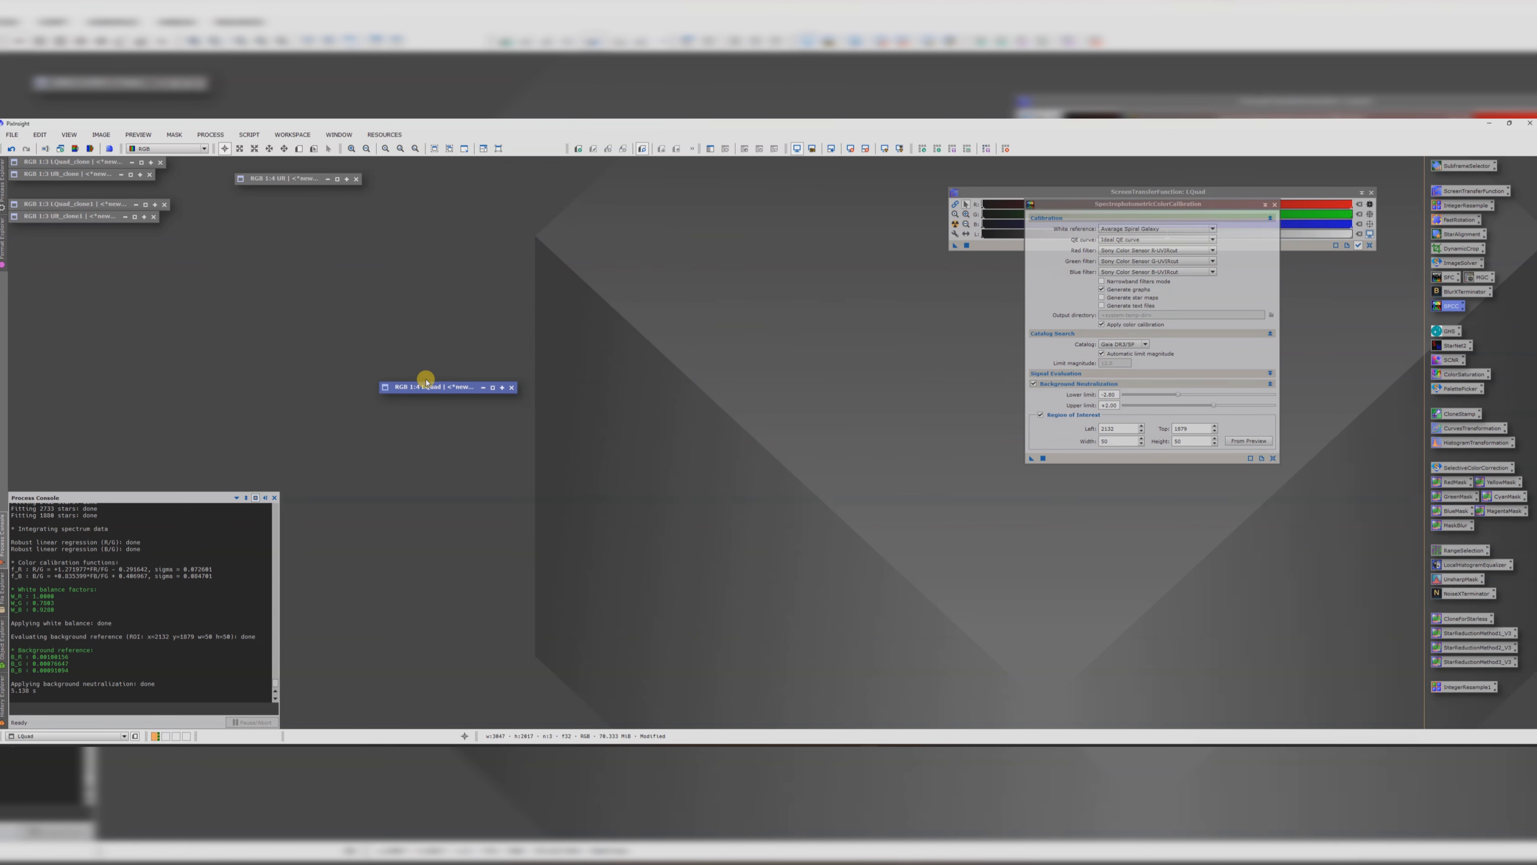
drag(424, 383, 196, 288)
Step: Restore the Ult image, run the FindBackground script on it to create a background preview, and close the script
double_click(248, 178)
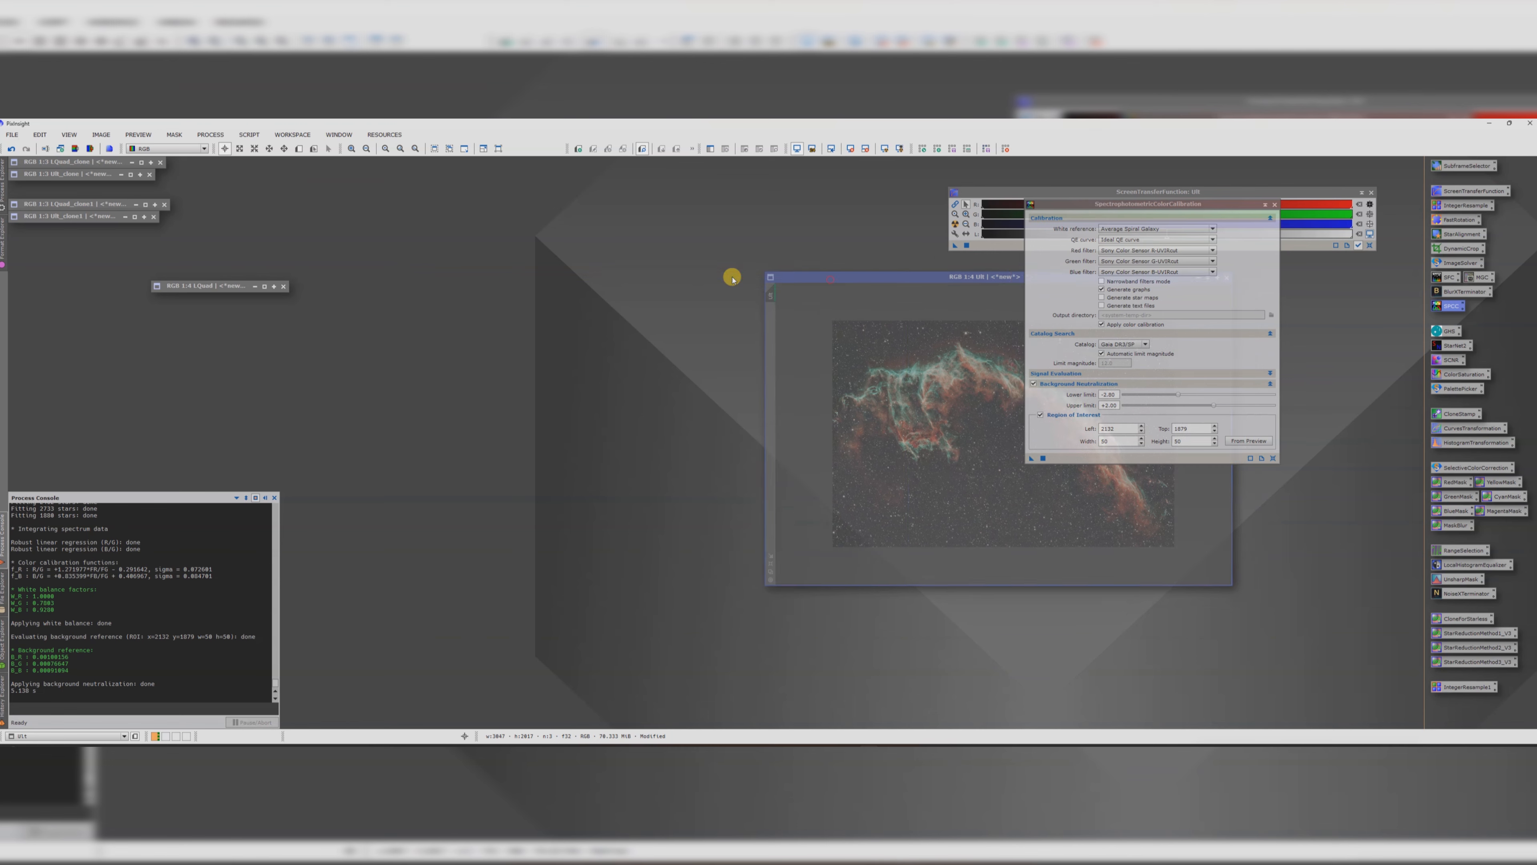
click(248, 134)
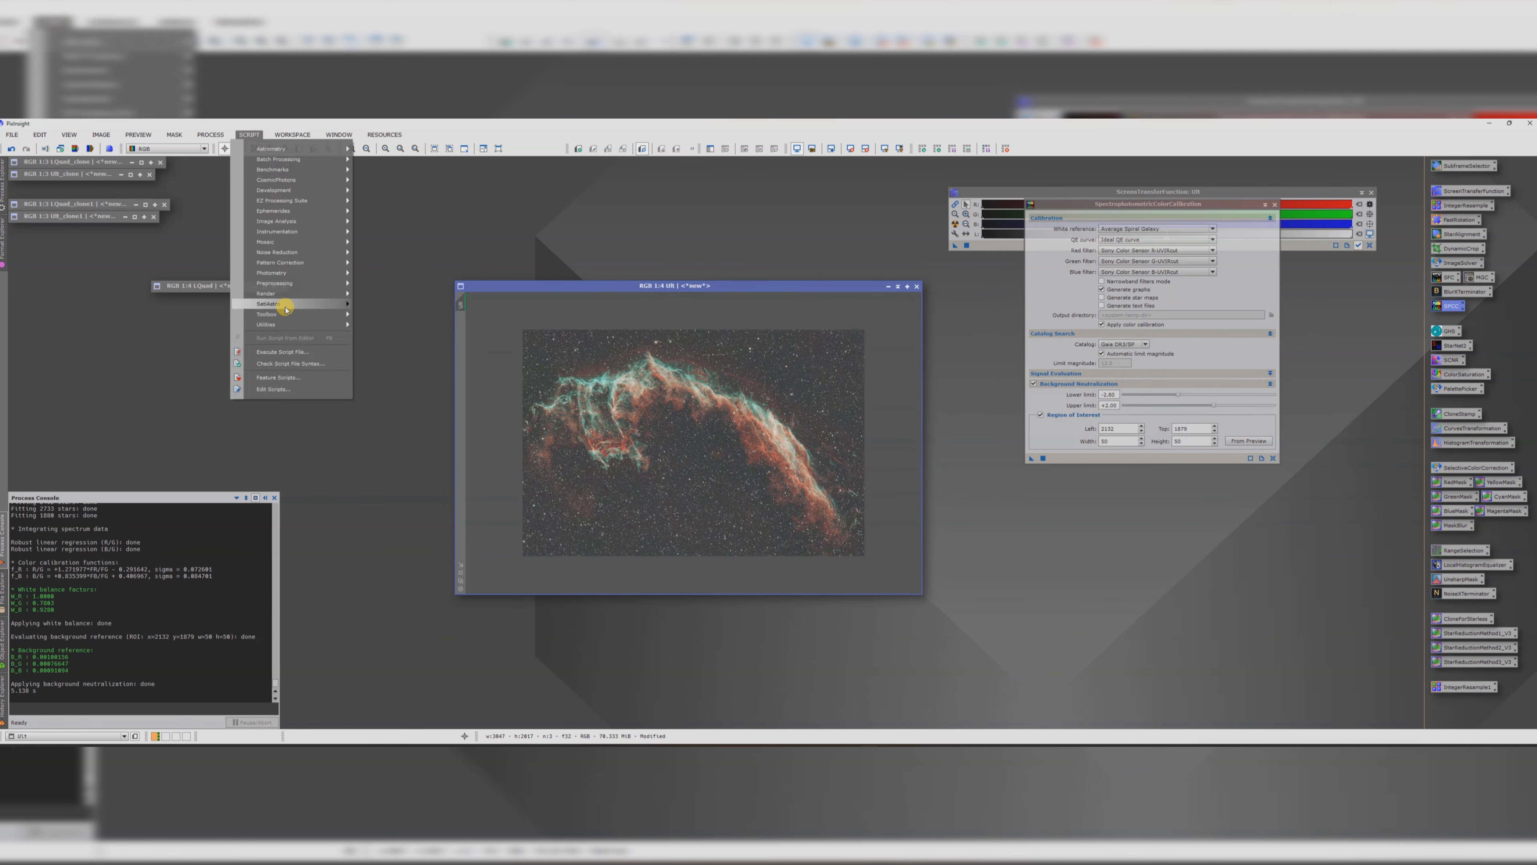
click(397, 445)
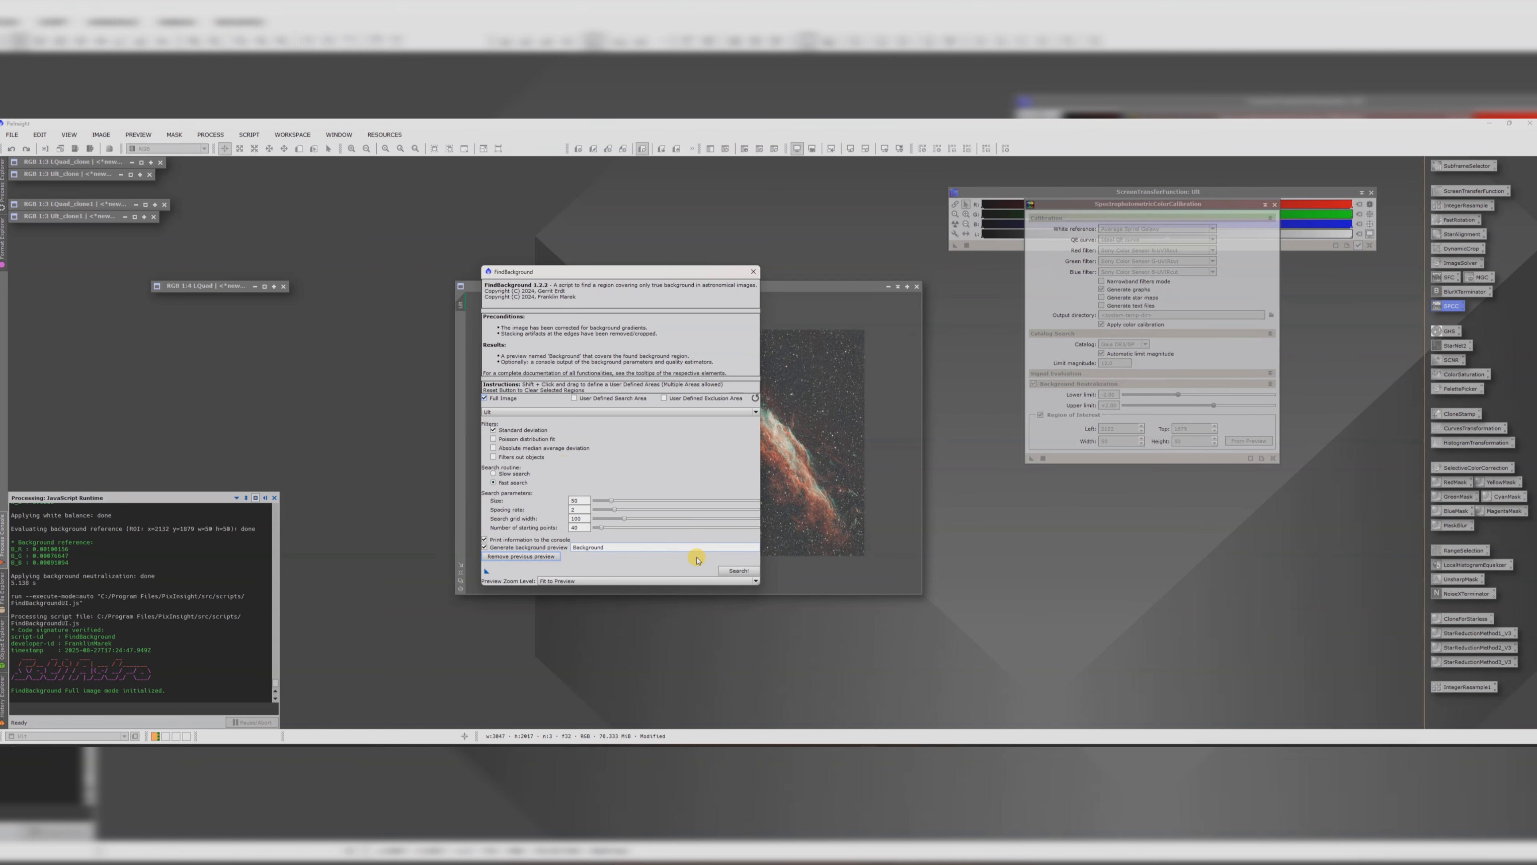
click(732, 570)
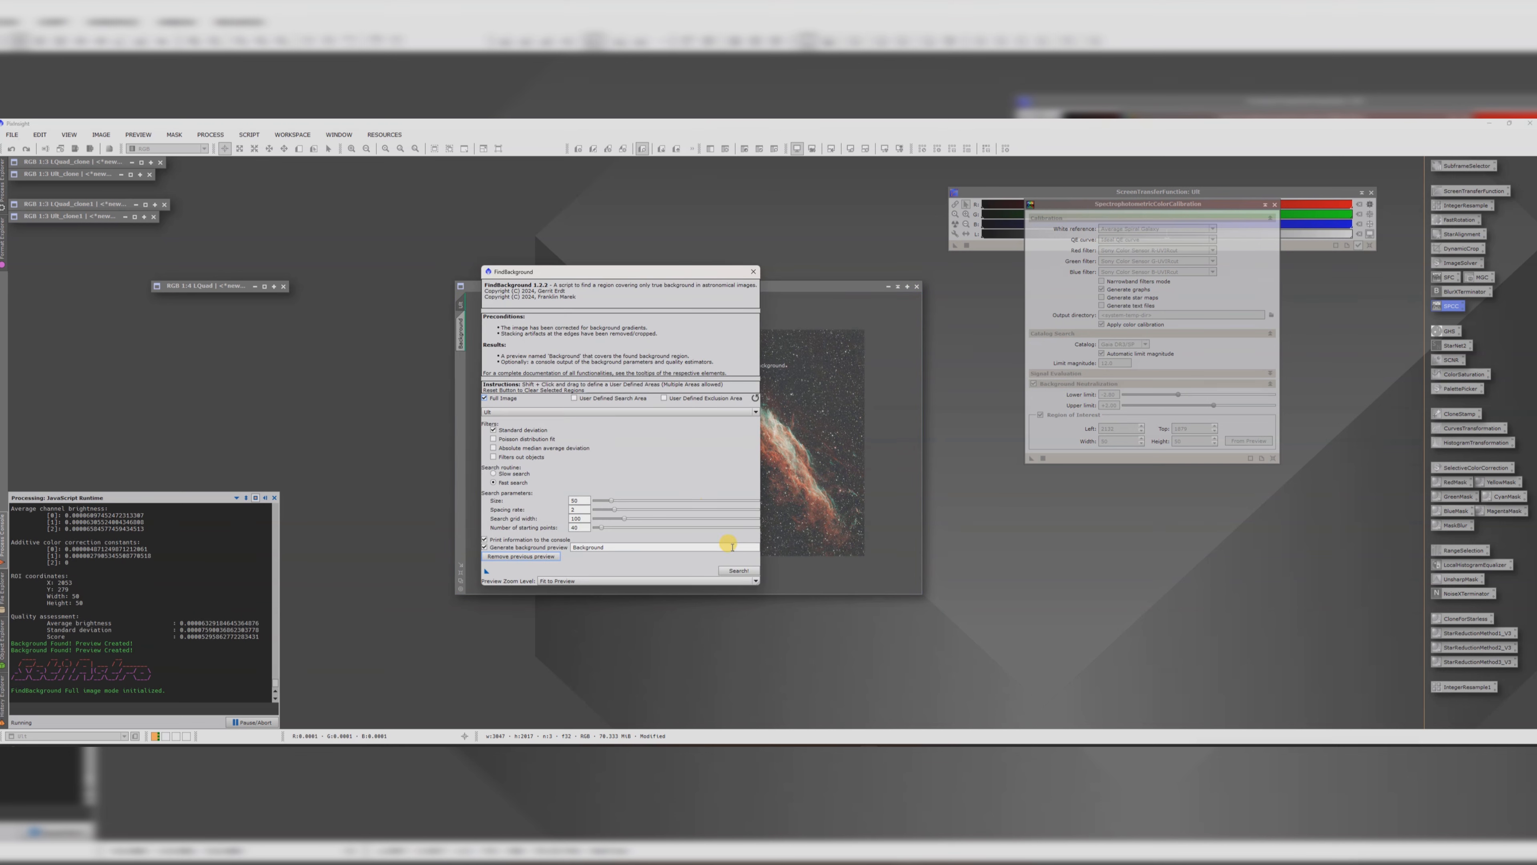
click(753, 272)
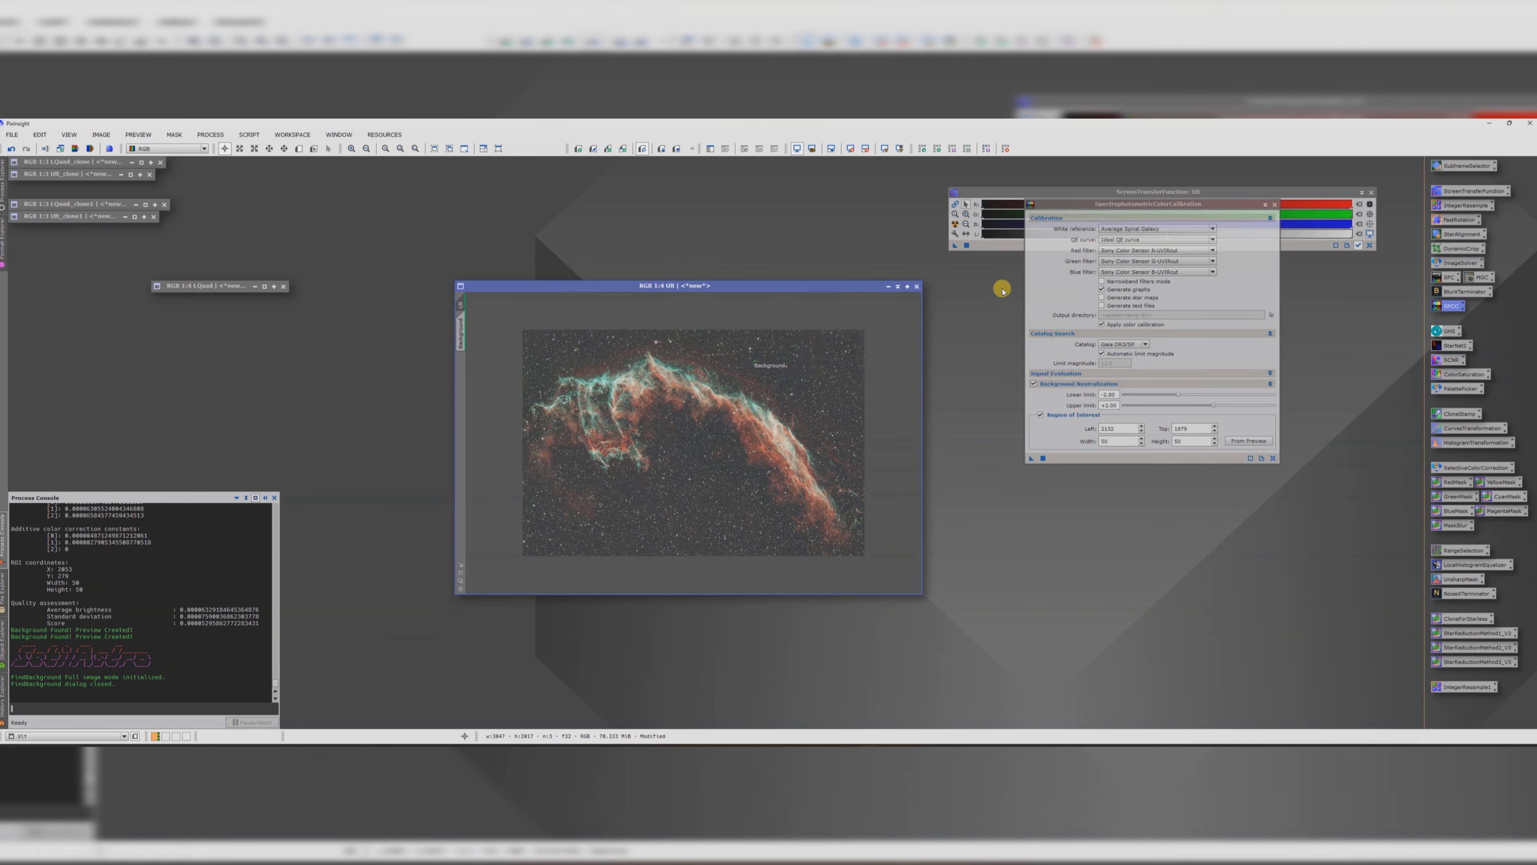
Step: Switch the SpectrophotometricColorCalibration process to narrowband filters mode for the Ult image
drag(1099, 203, 1054, 245)
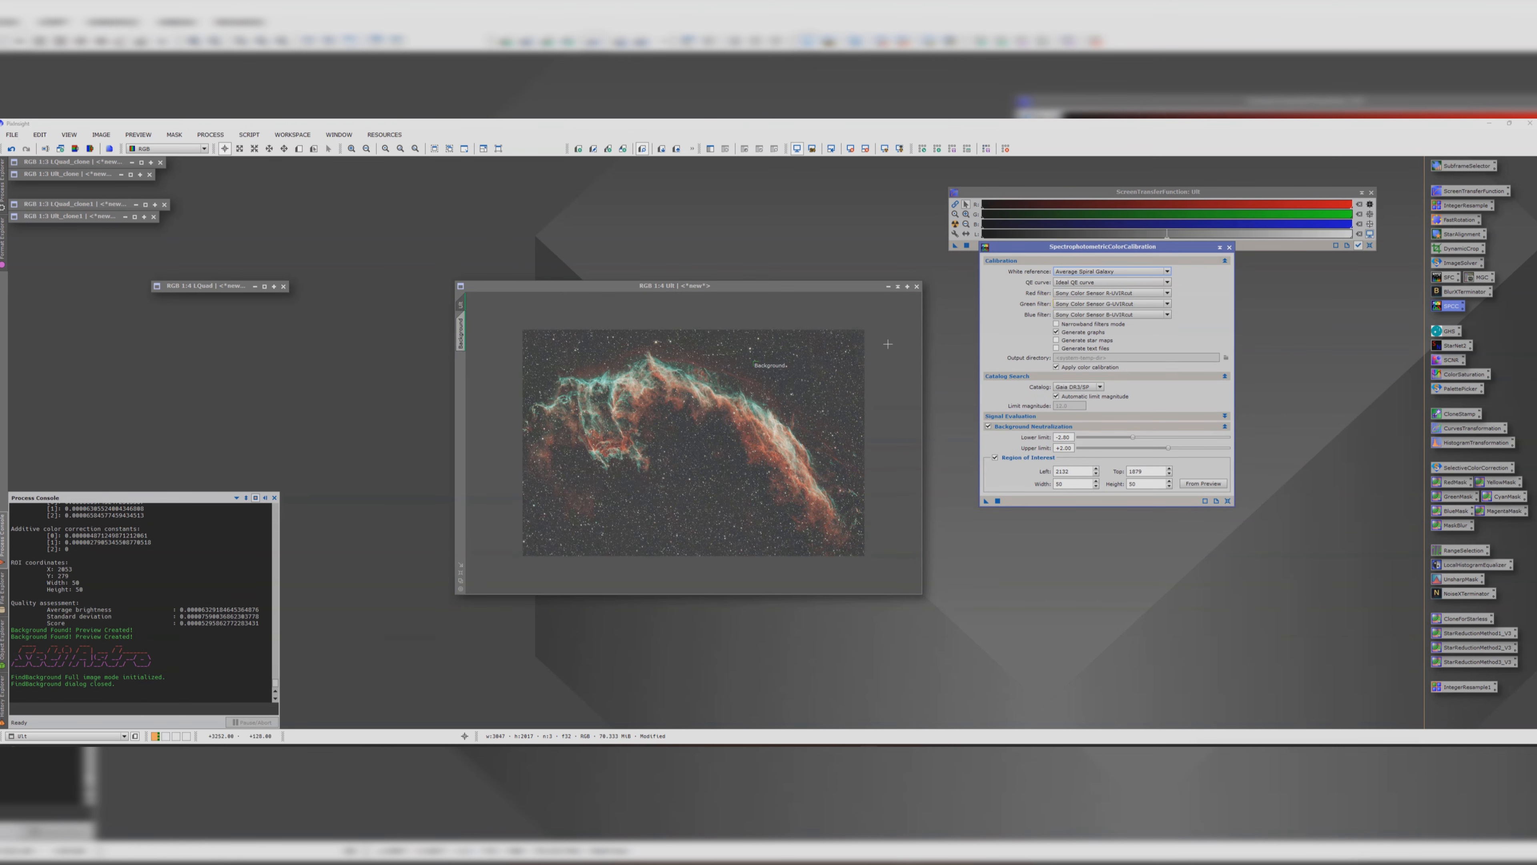
click(1056, 327)
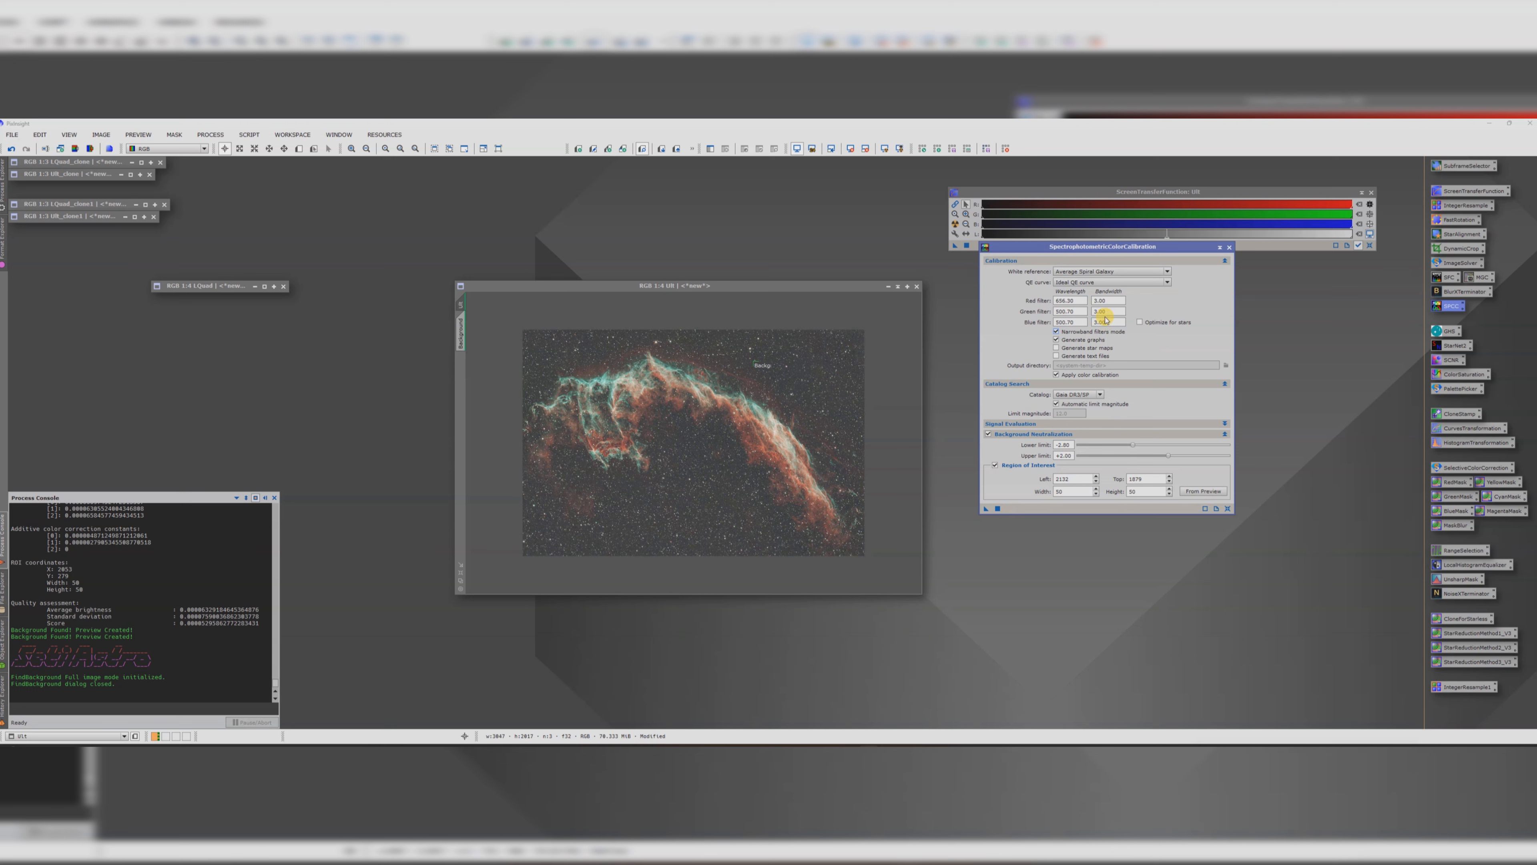
drag(1031, 250, 1015, 298)
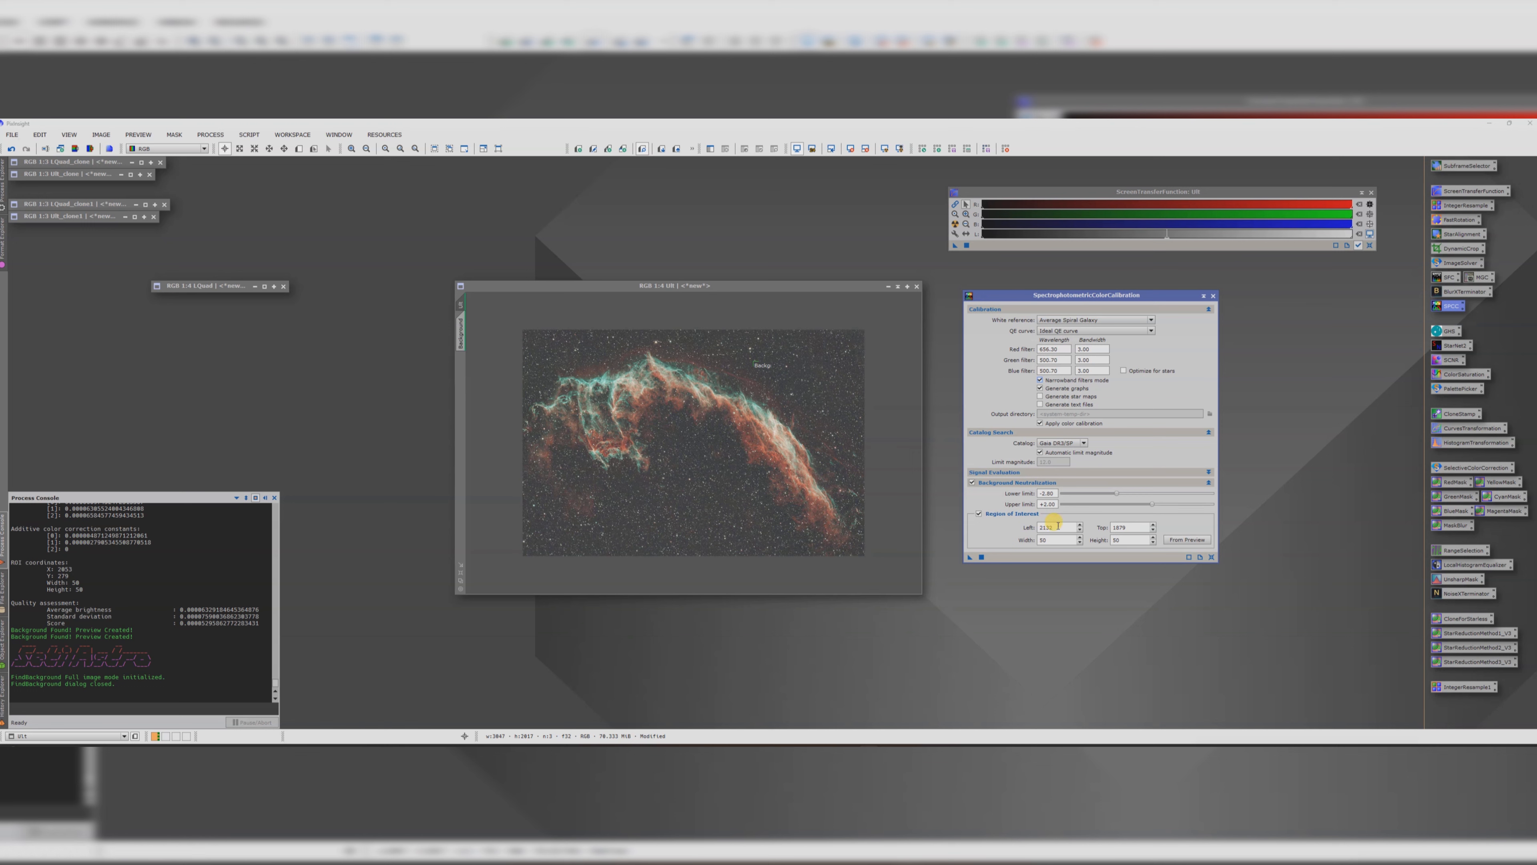
Step: Set the region of interest from the Ult background preview, apply the color calibration to the Ult image, and close the graphs
click(1191, 537)
click(794, 426)
click(729, 441)
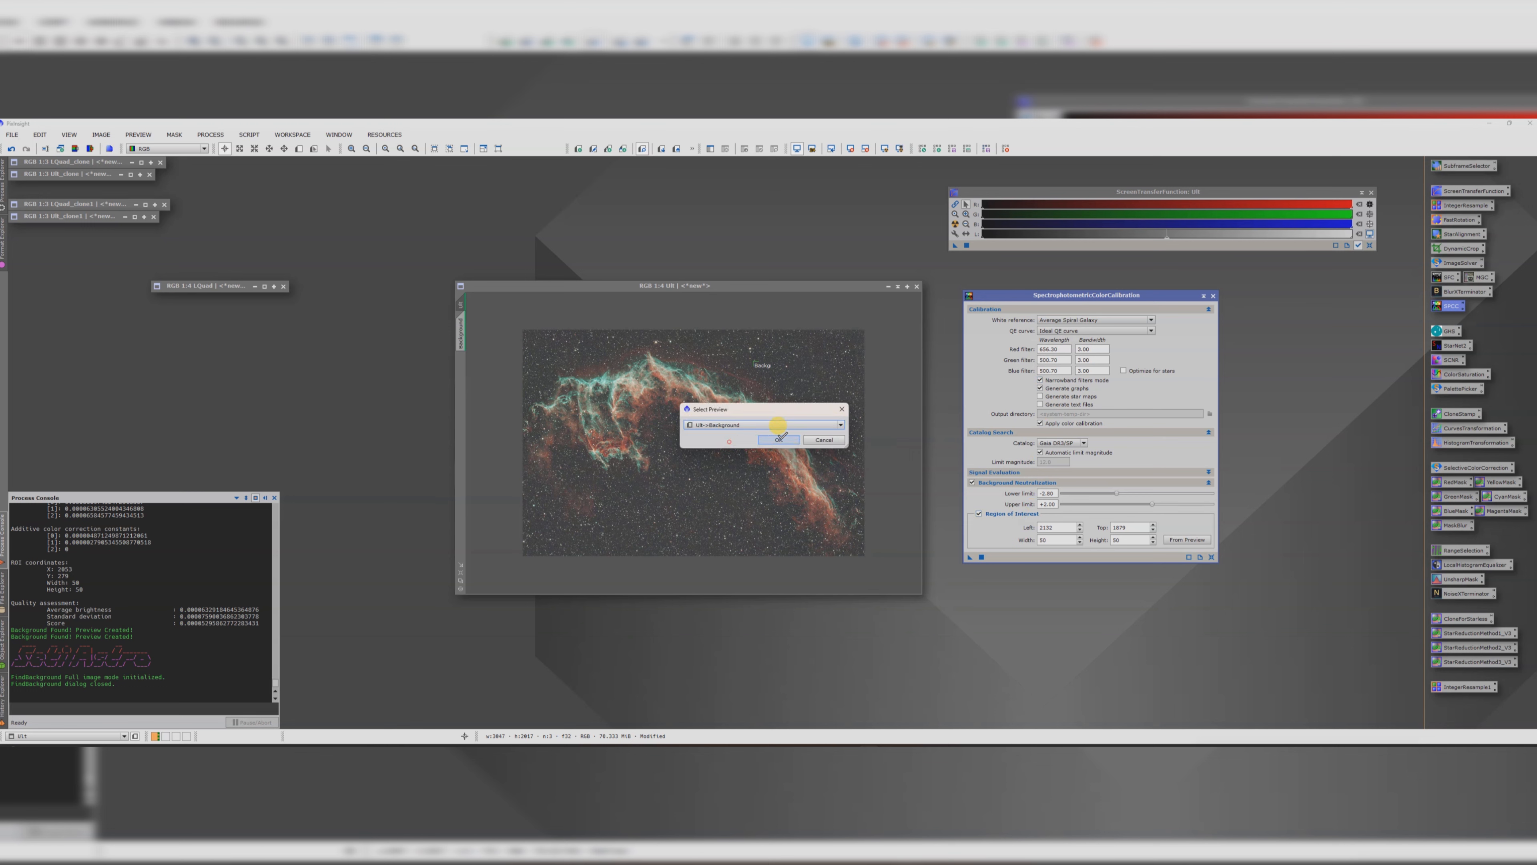
click(779, 438)
drag(970, 557, 725, 467)
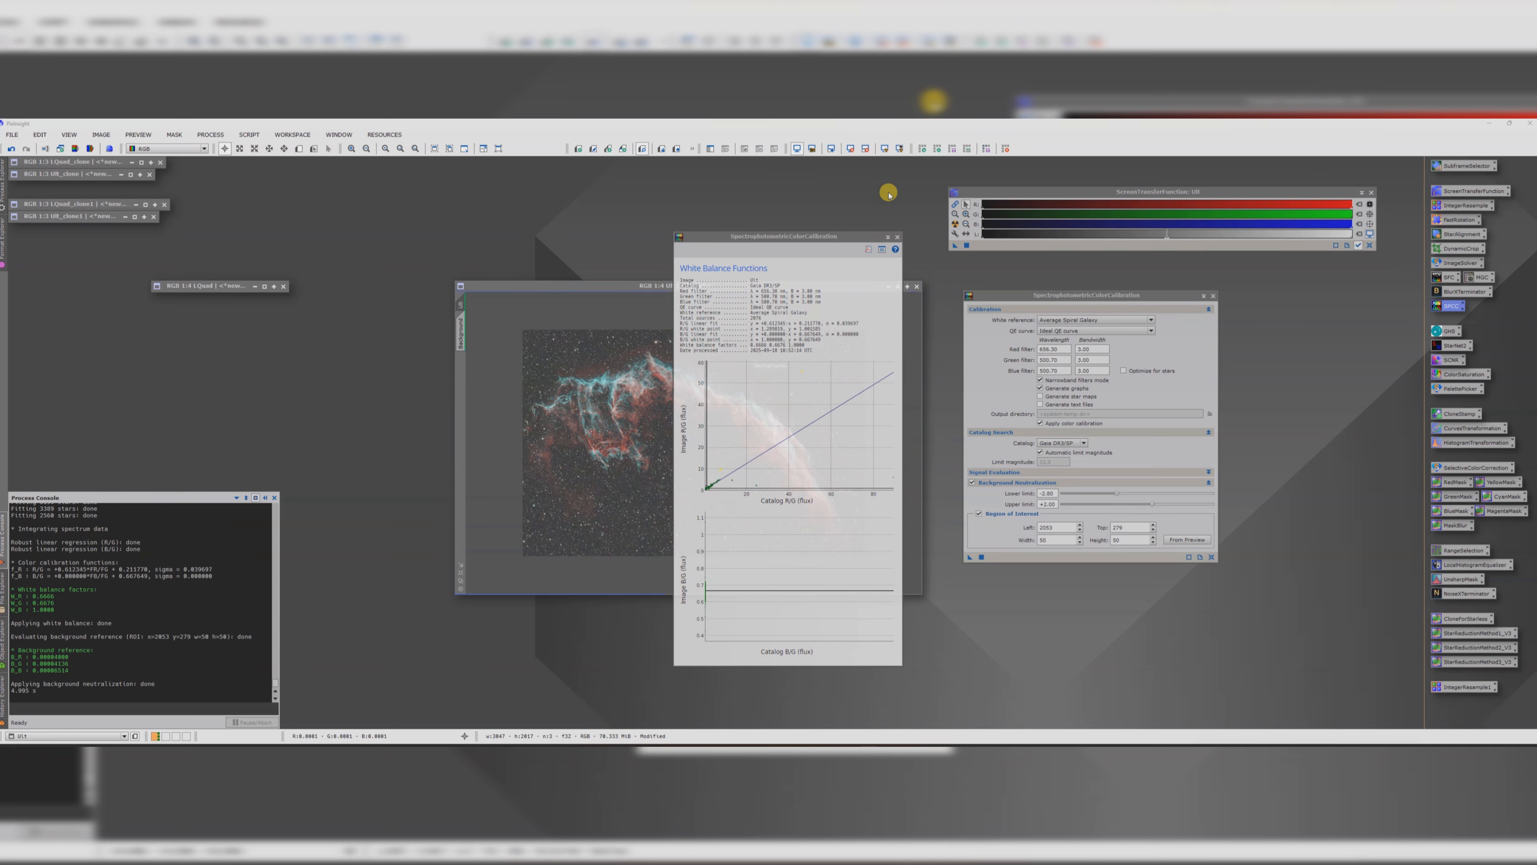
click(902, 235)
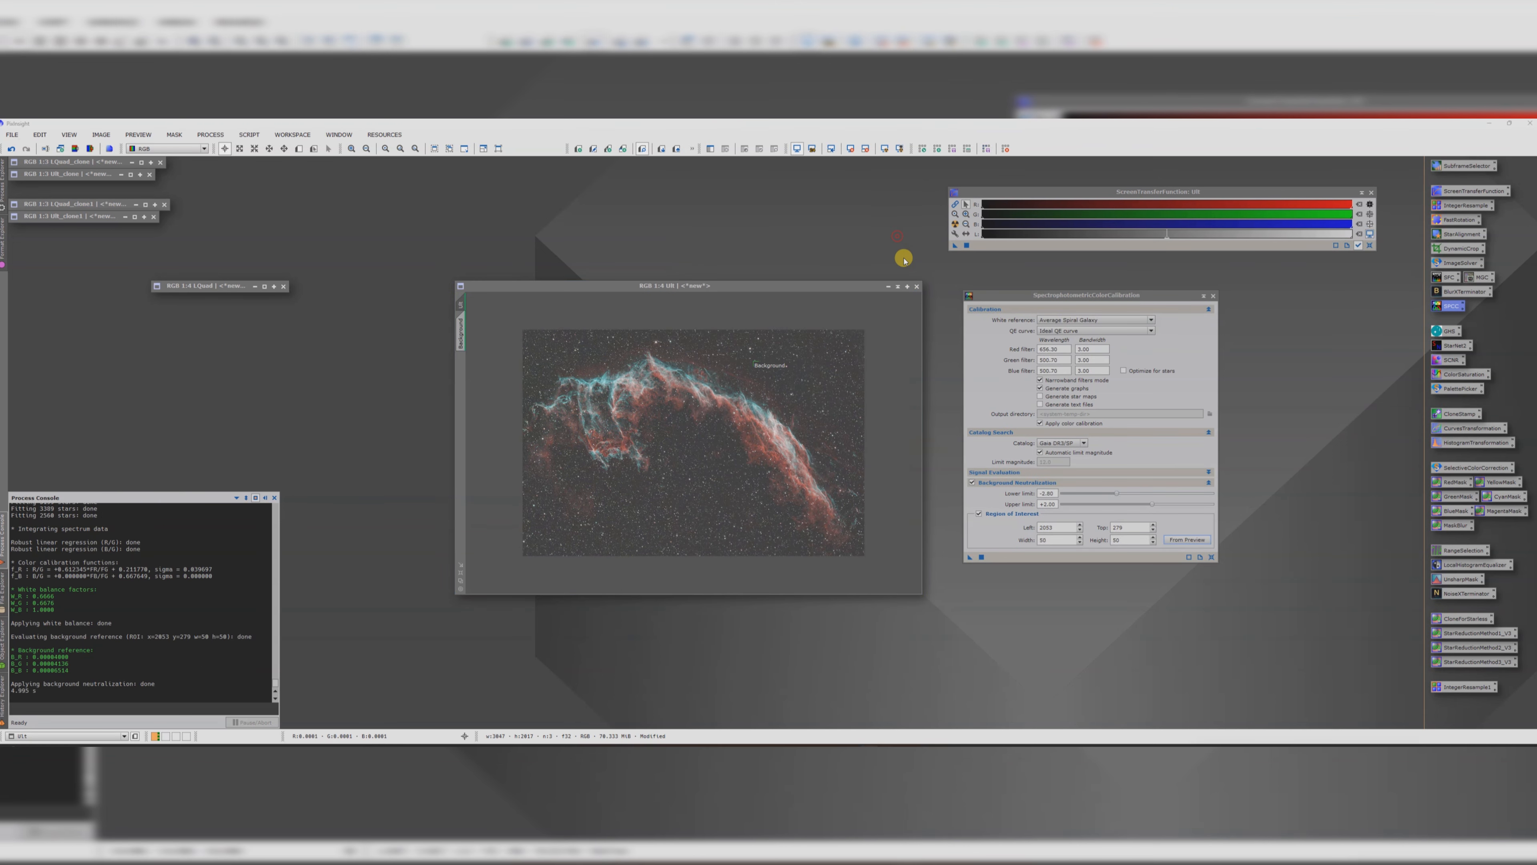
Step: Close the color calibration process, delete the Background preview from the Ult image, and minimize the image
click(1213, 296)
click(460, 333)
right_click(460, 335)
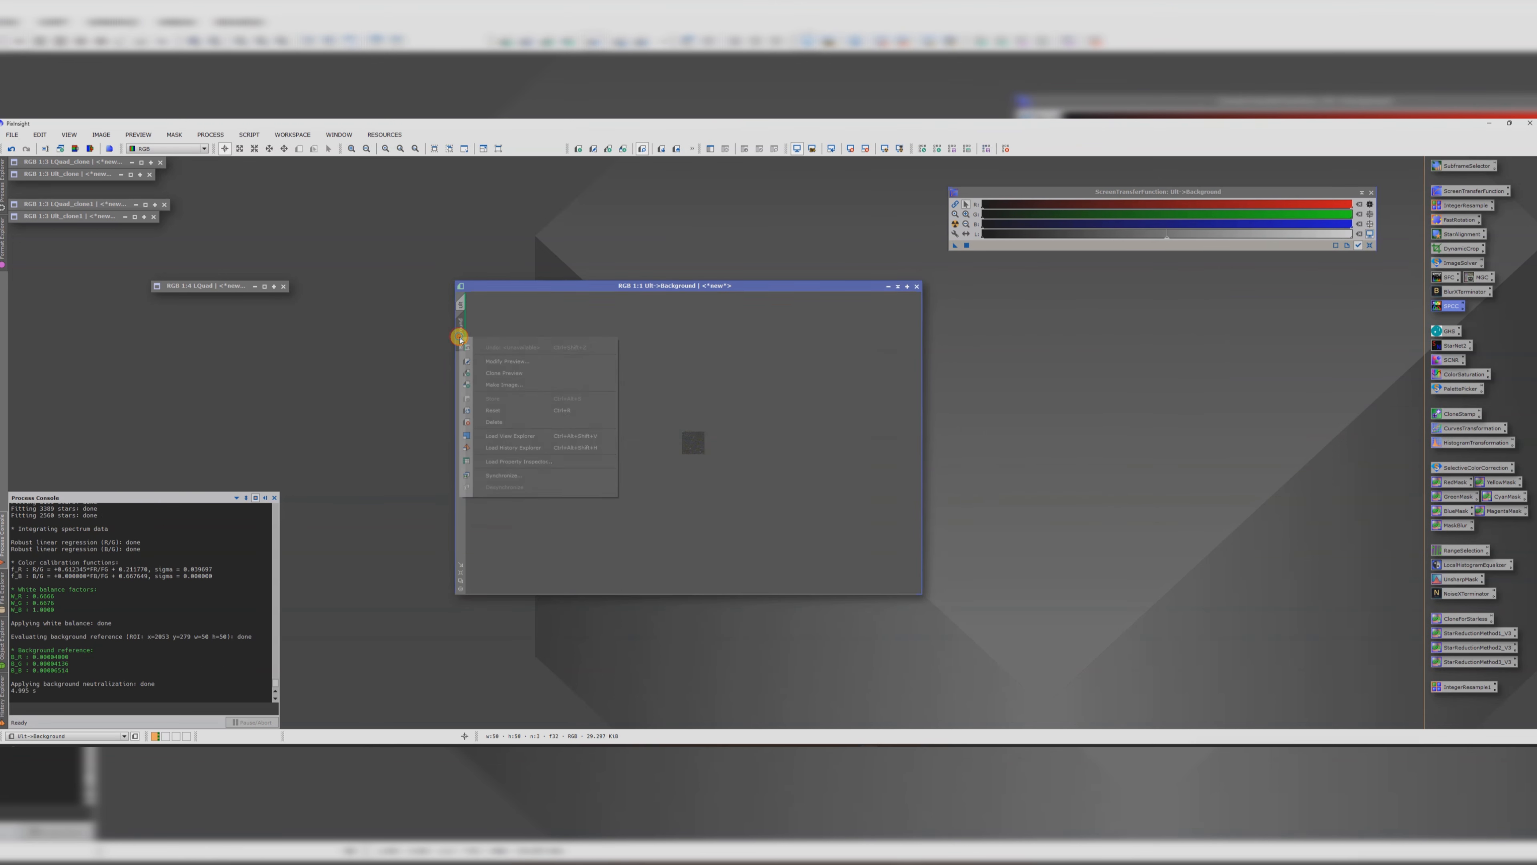
click(498, 418)
click(888, 286)
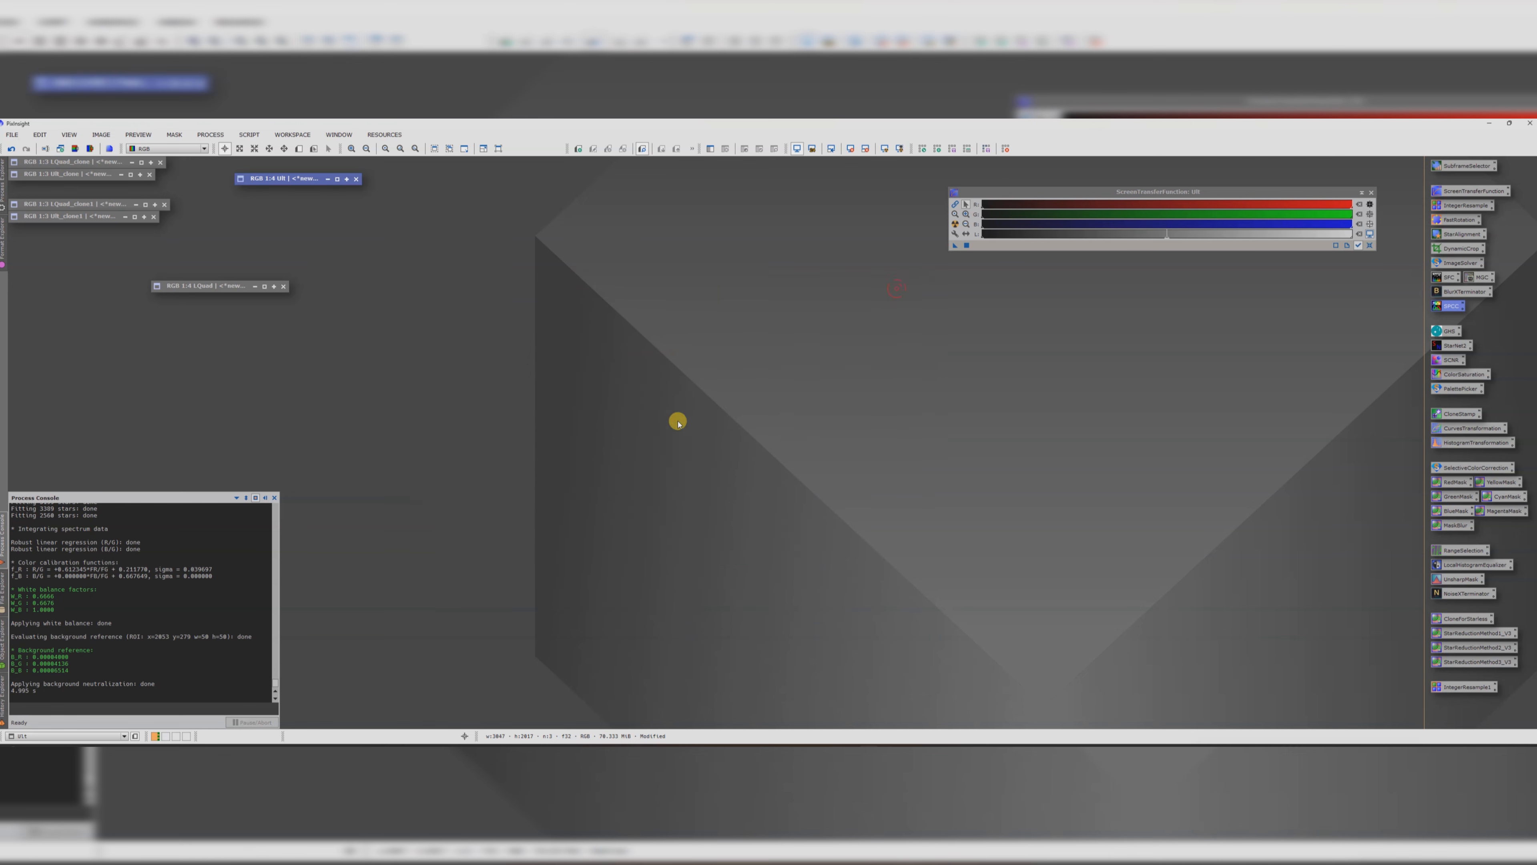
Step: Restore the LQuad image, clone it, and store the minimized clone beneath the earlier clones
drag(232, 287, 532, 303)
double_click(531, 303)
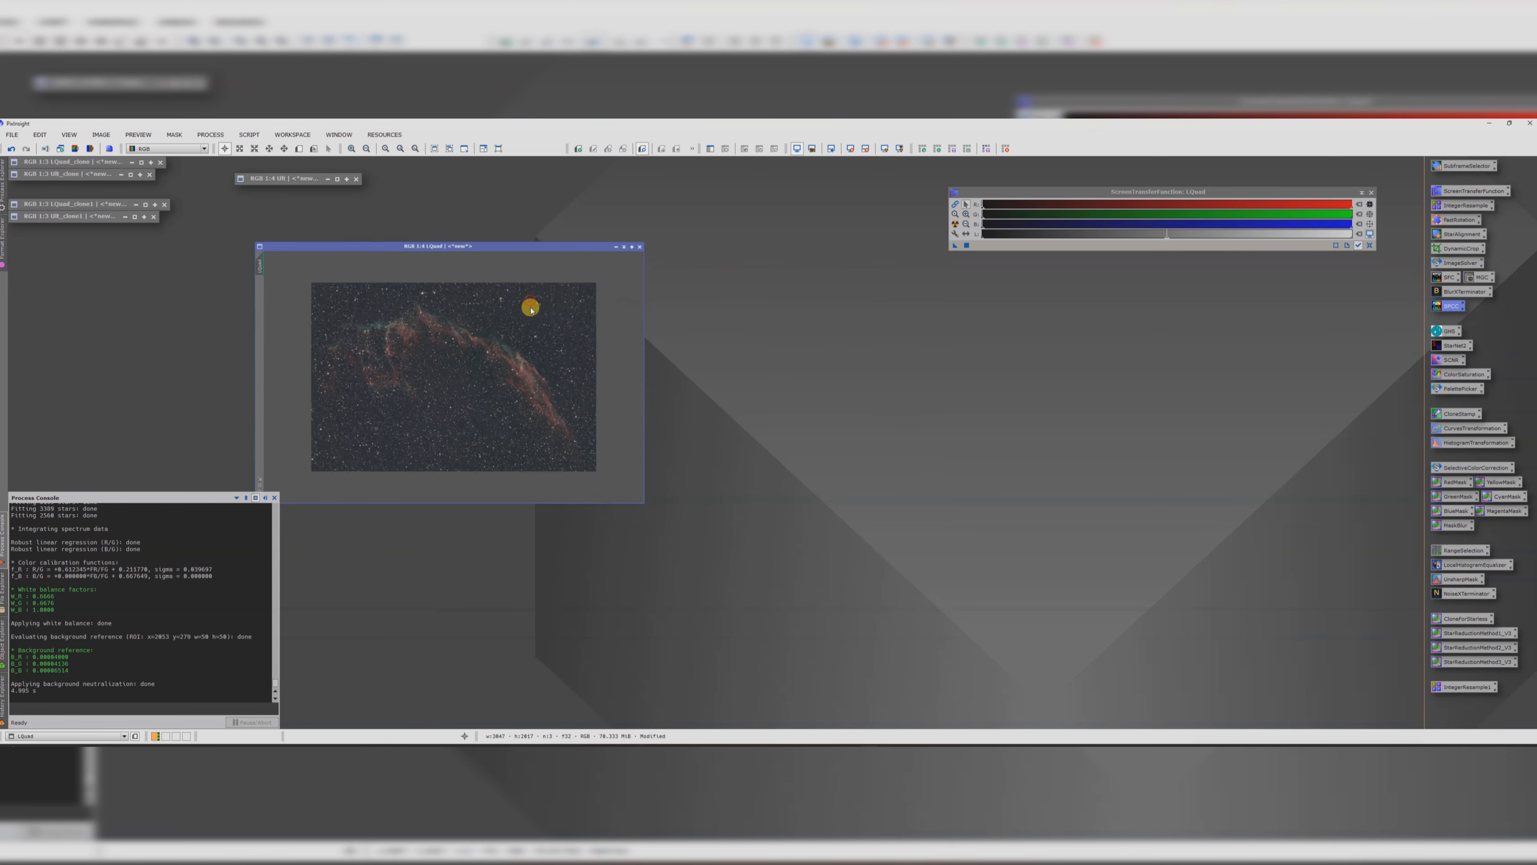
drag(220, 258, 335, 316)
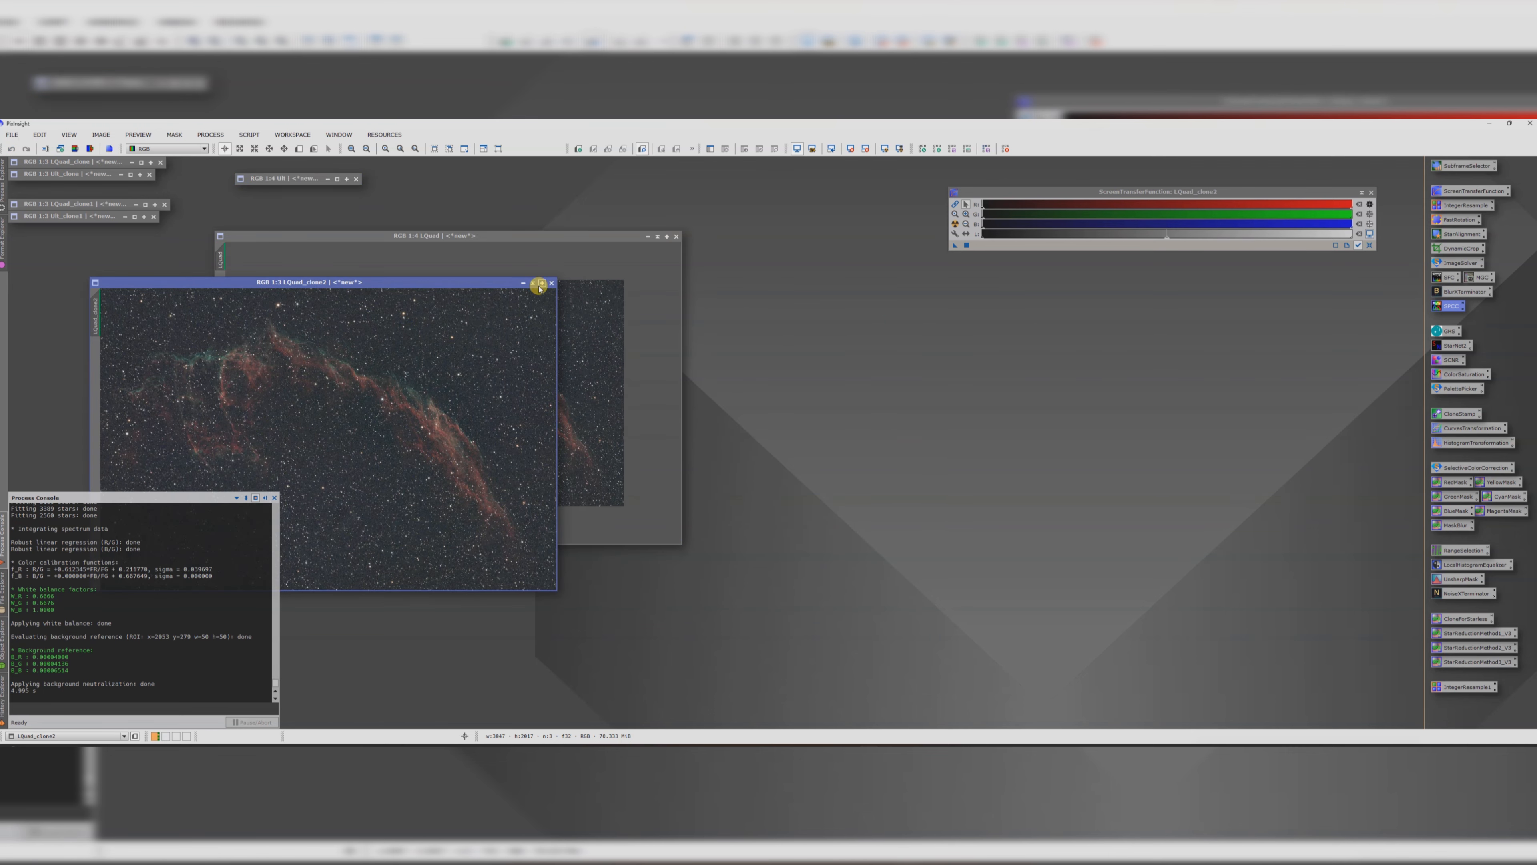
click(539, 287)
drag(292, 429, 59, 259)
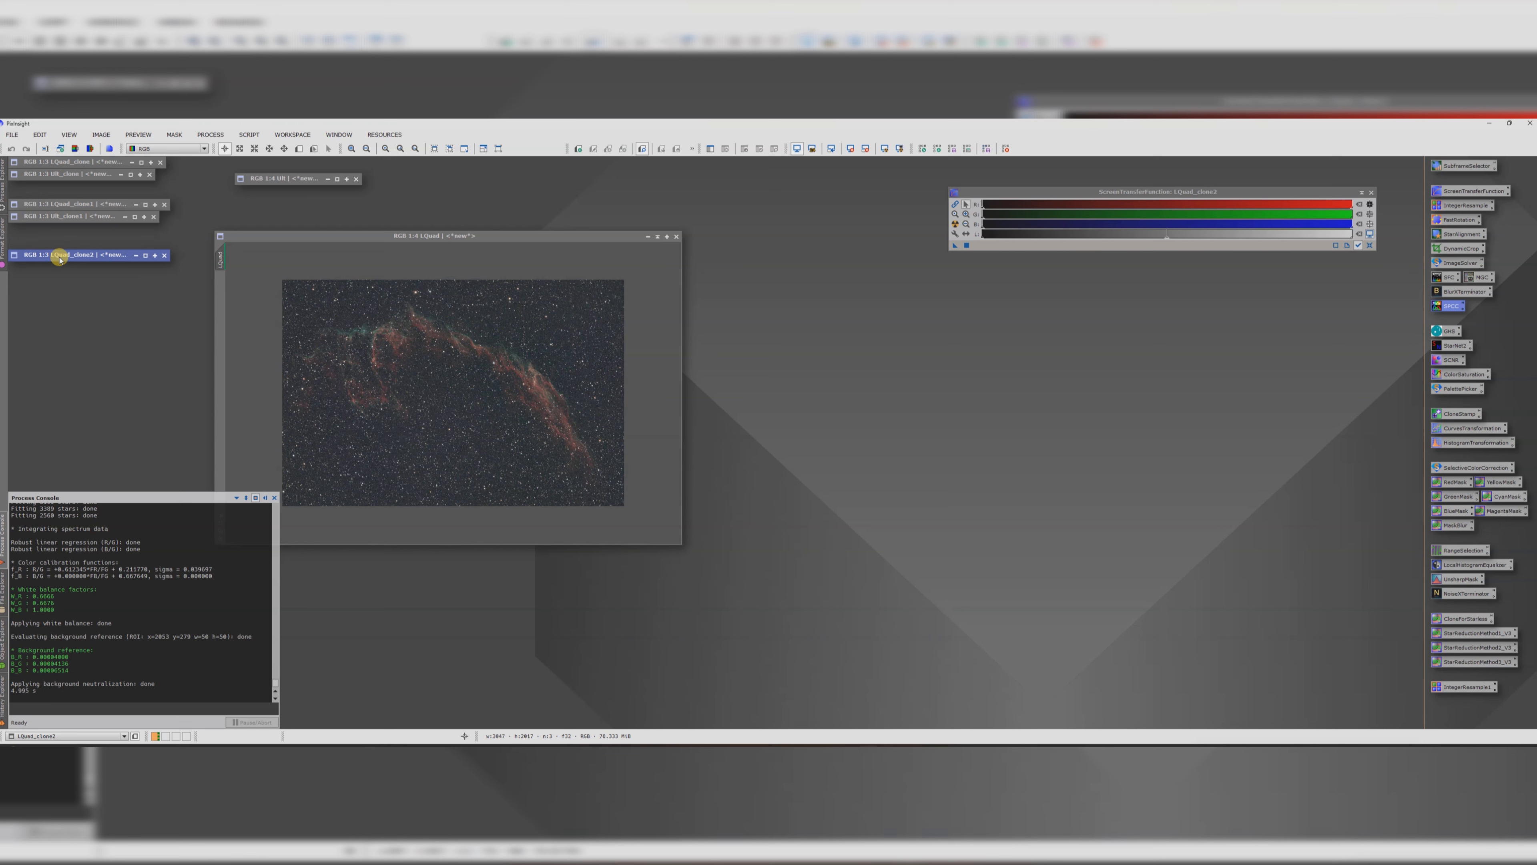
Step: Restore the Ult image, clone it, and store the minimized clone beneath the newest LQuad clone
double_click(282, 179)
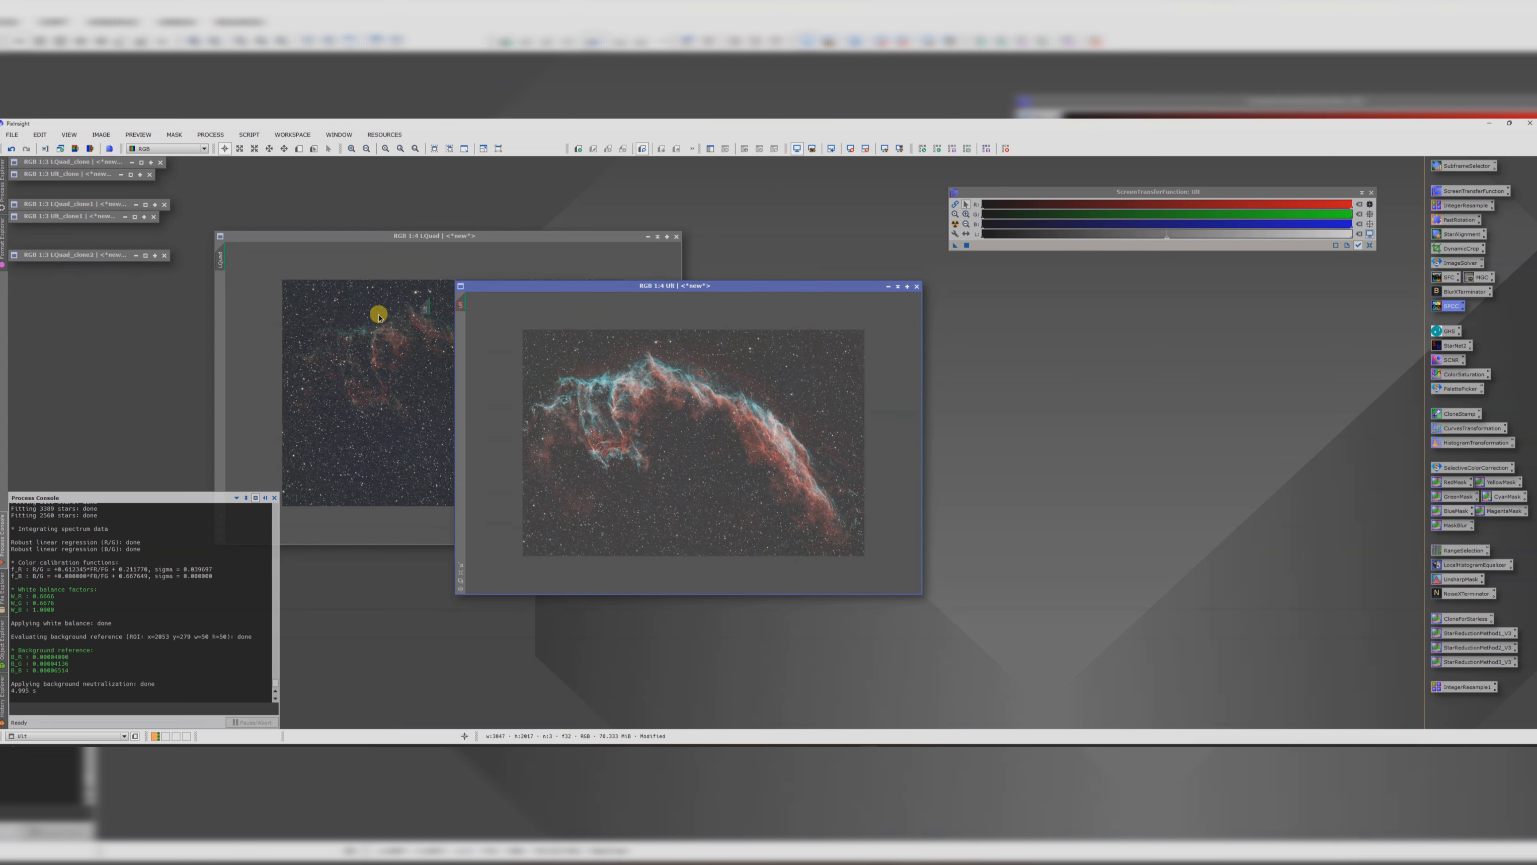
drag(378, 316, 236, 327)
click(635, 315)
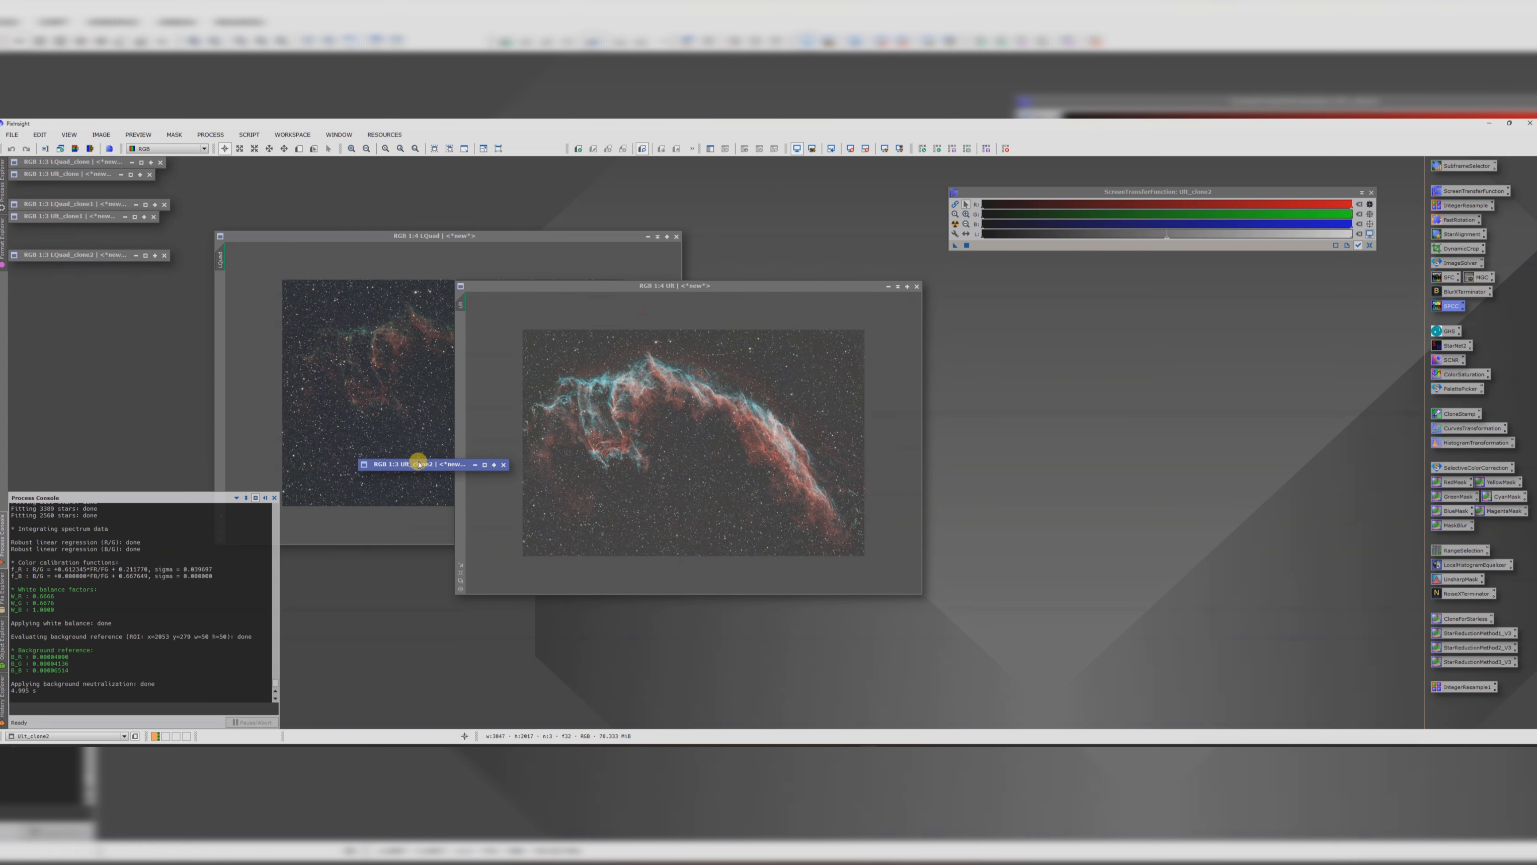
drag(417, 464, 63, 268)
Step: Arrange the LQuad and Ult images side by side and move the ScreenTransferFunction window clear of them
click(651, 299)
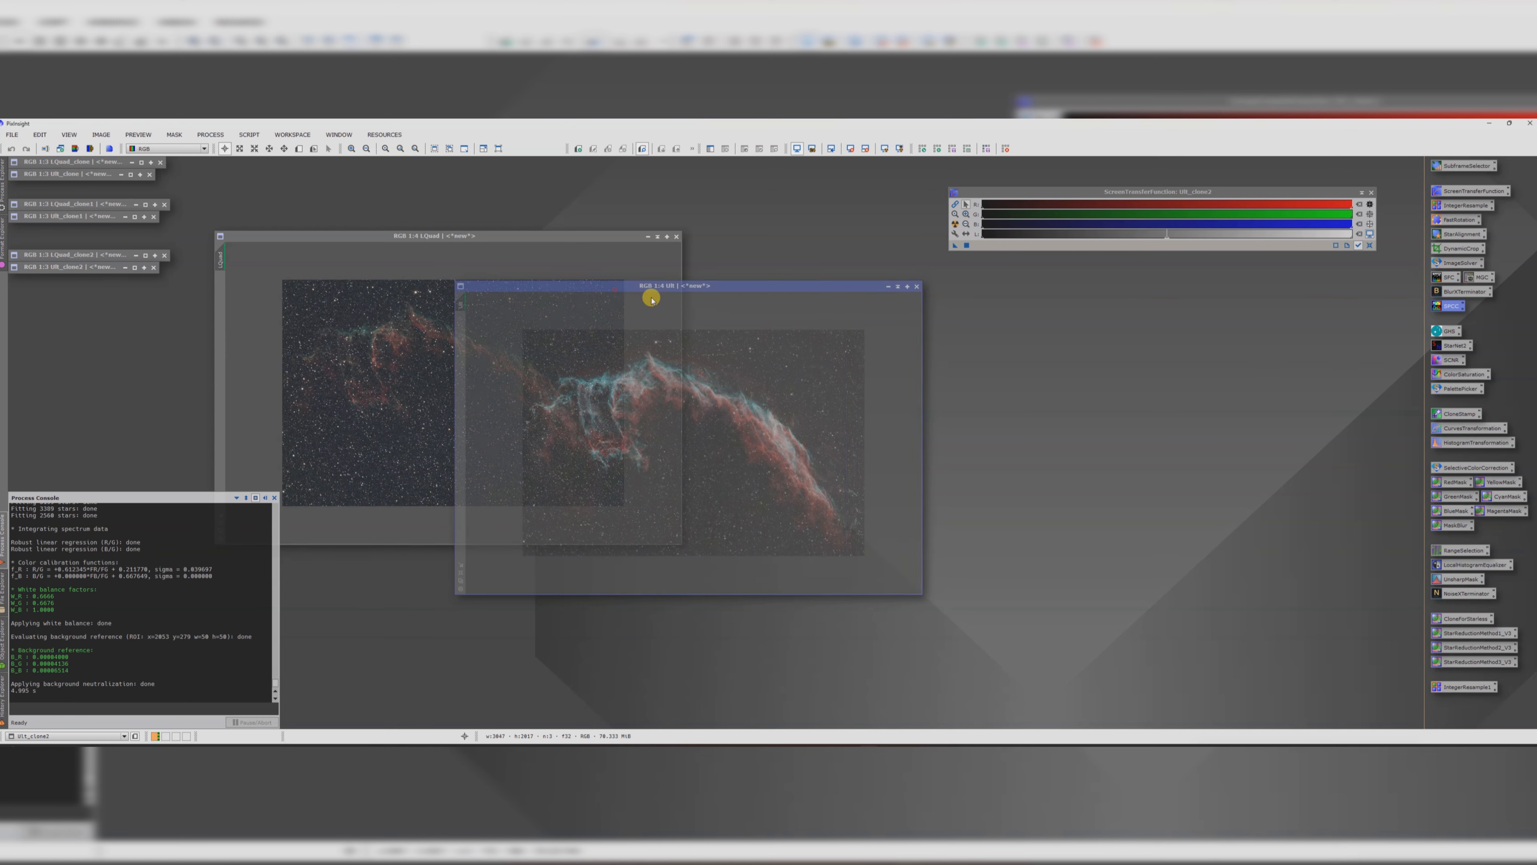
drag(651, 299, 1042, 344)
mouse_move(475, 237)
mouse_down()
mouse_move(559, 258)
mouse_move(451, 241)
mouse_up()
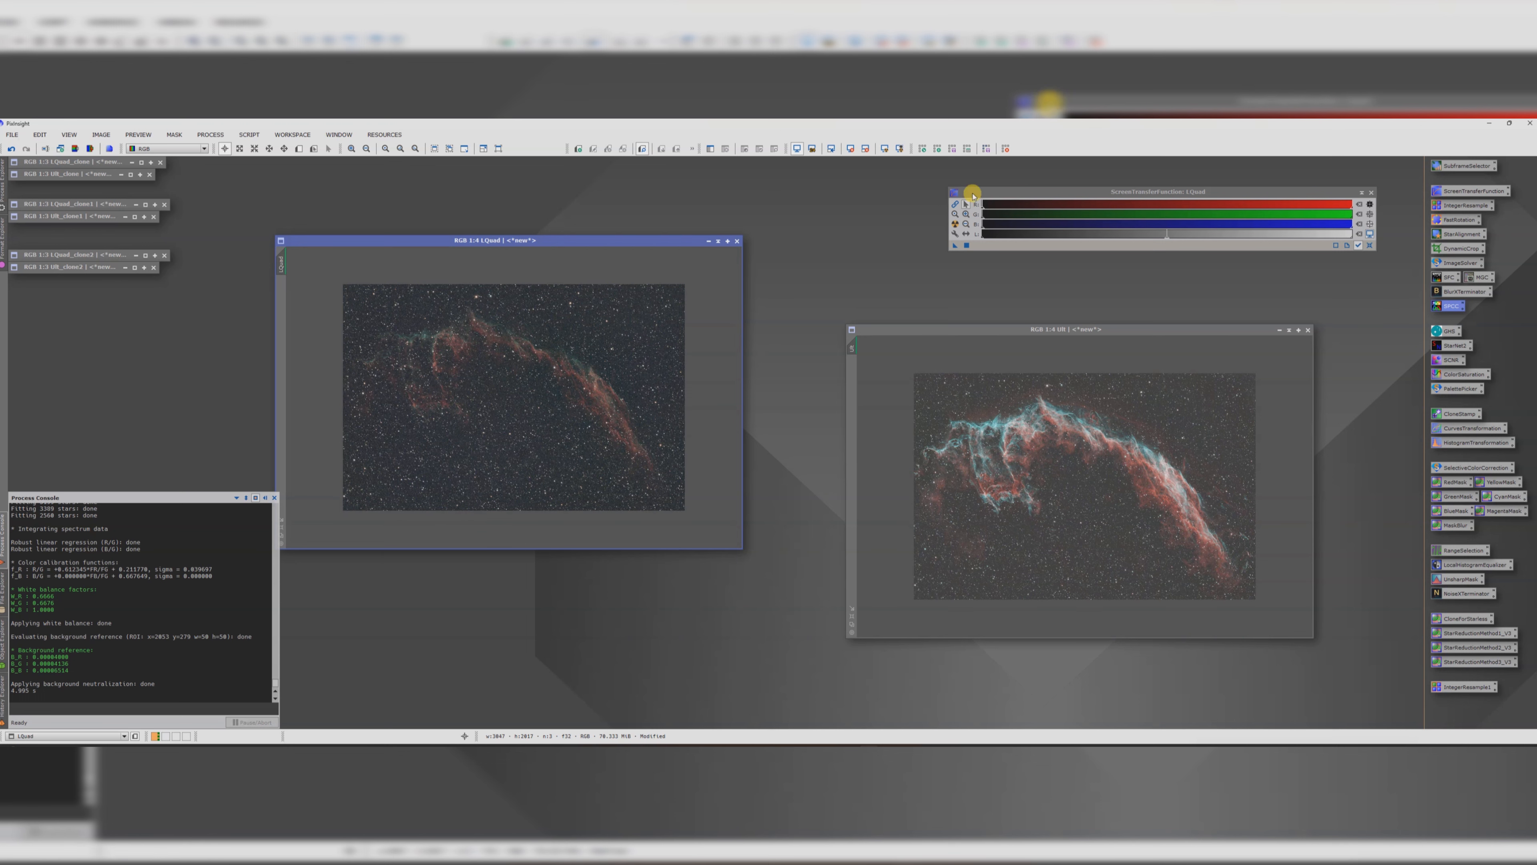
drag(968, 192, 830, 203)
drag(591, 239, 612, 238)
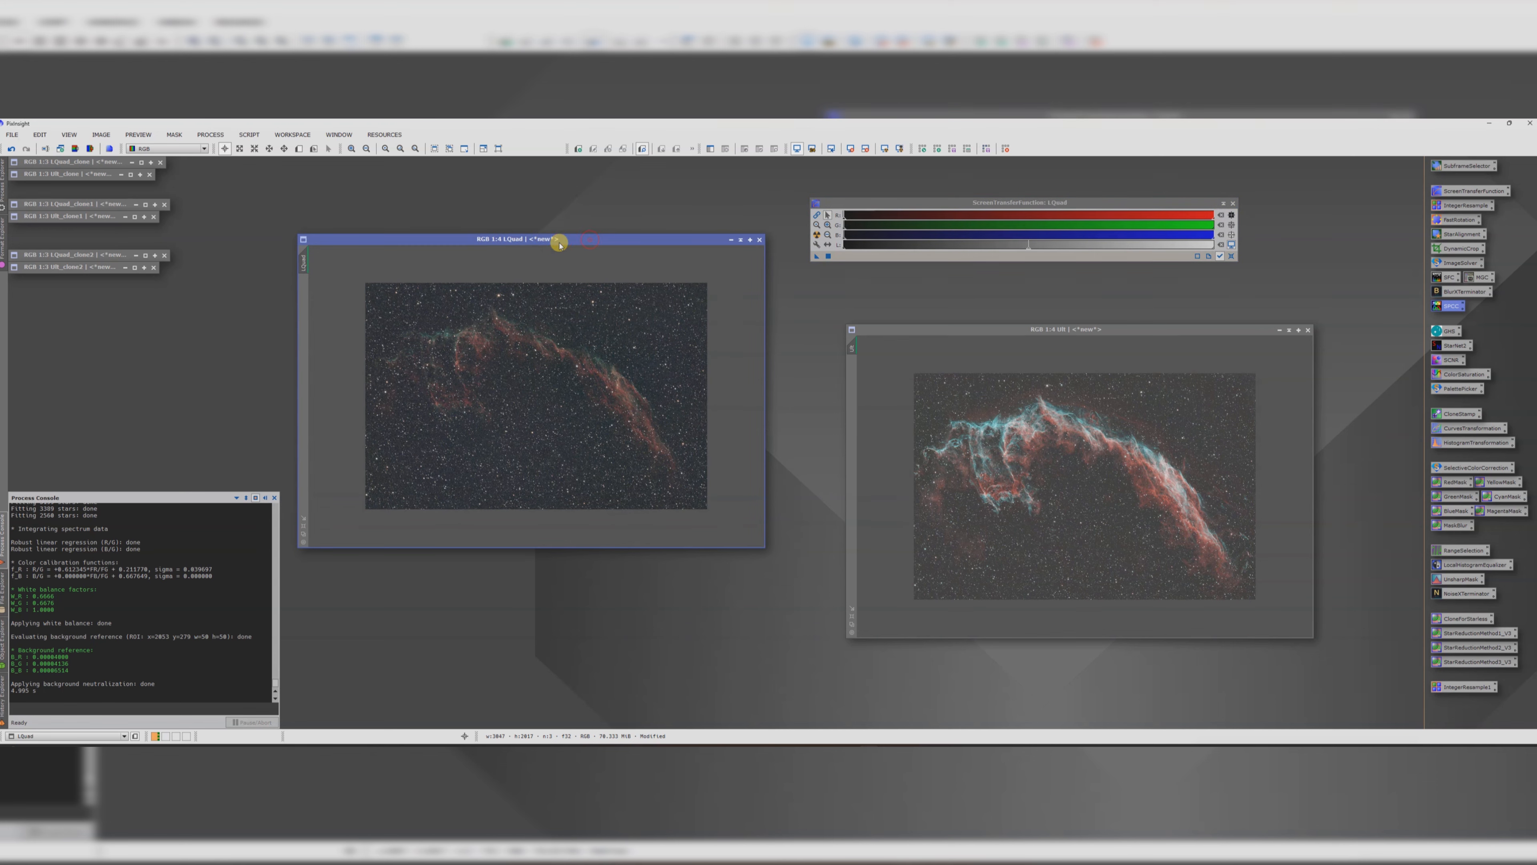
Step: Run the Statistical Stretch script on the LQuad image with an increased curves boost, previewing the result before executing it
click(249, 136)
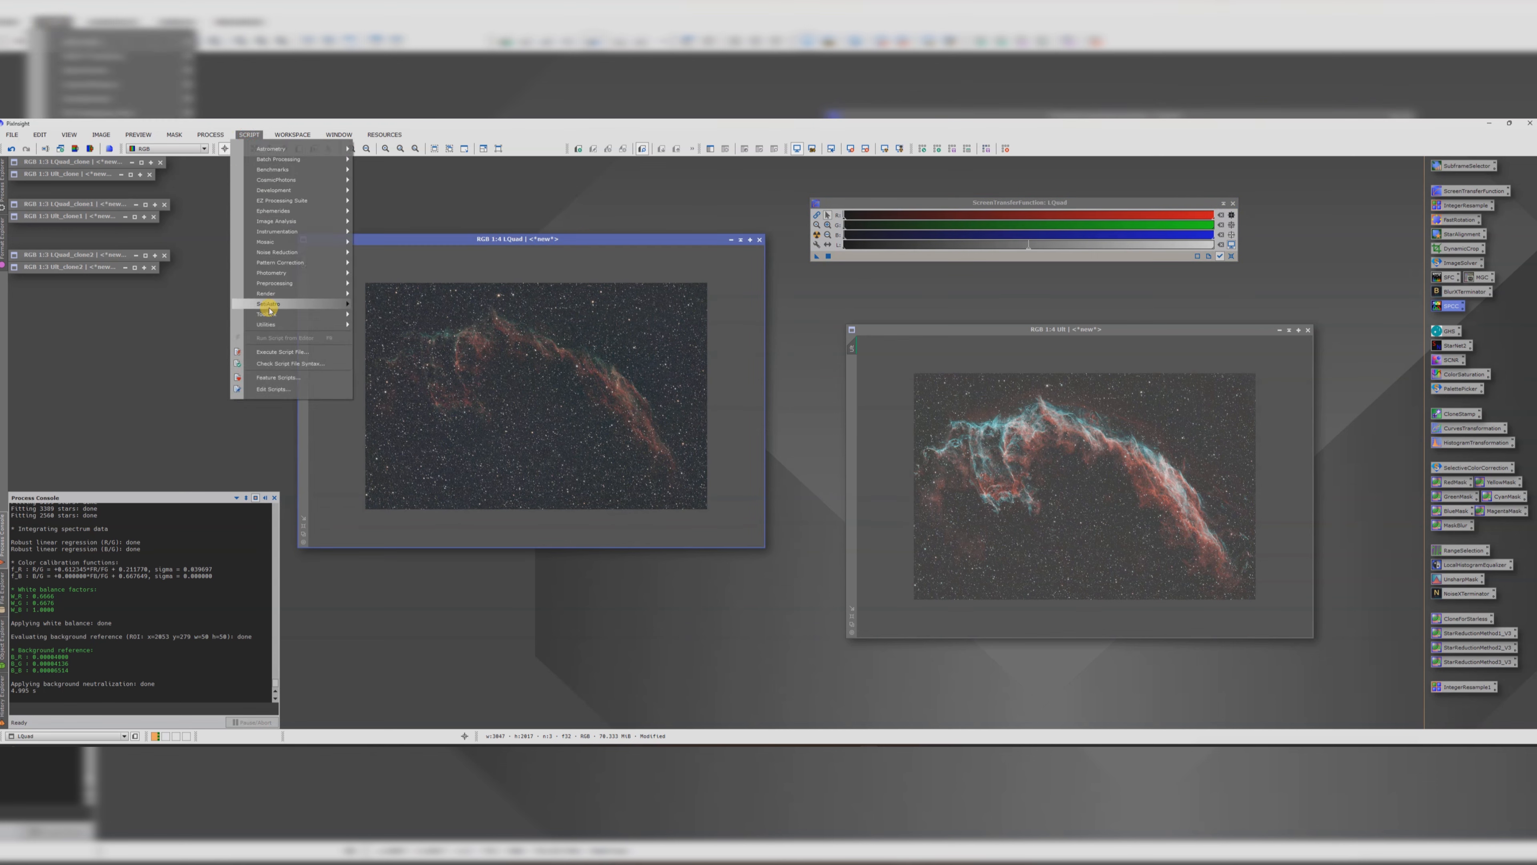
mouse_move(342, 304)
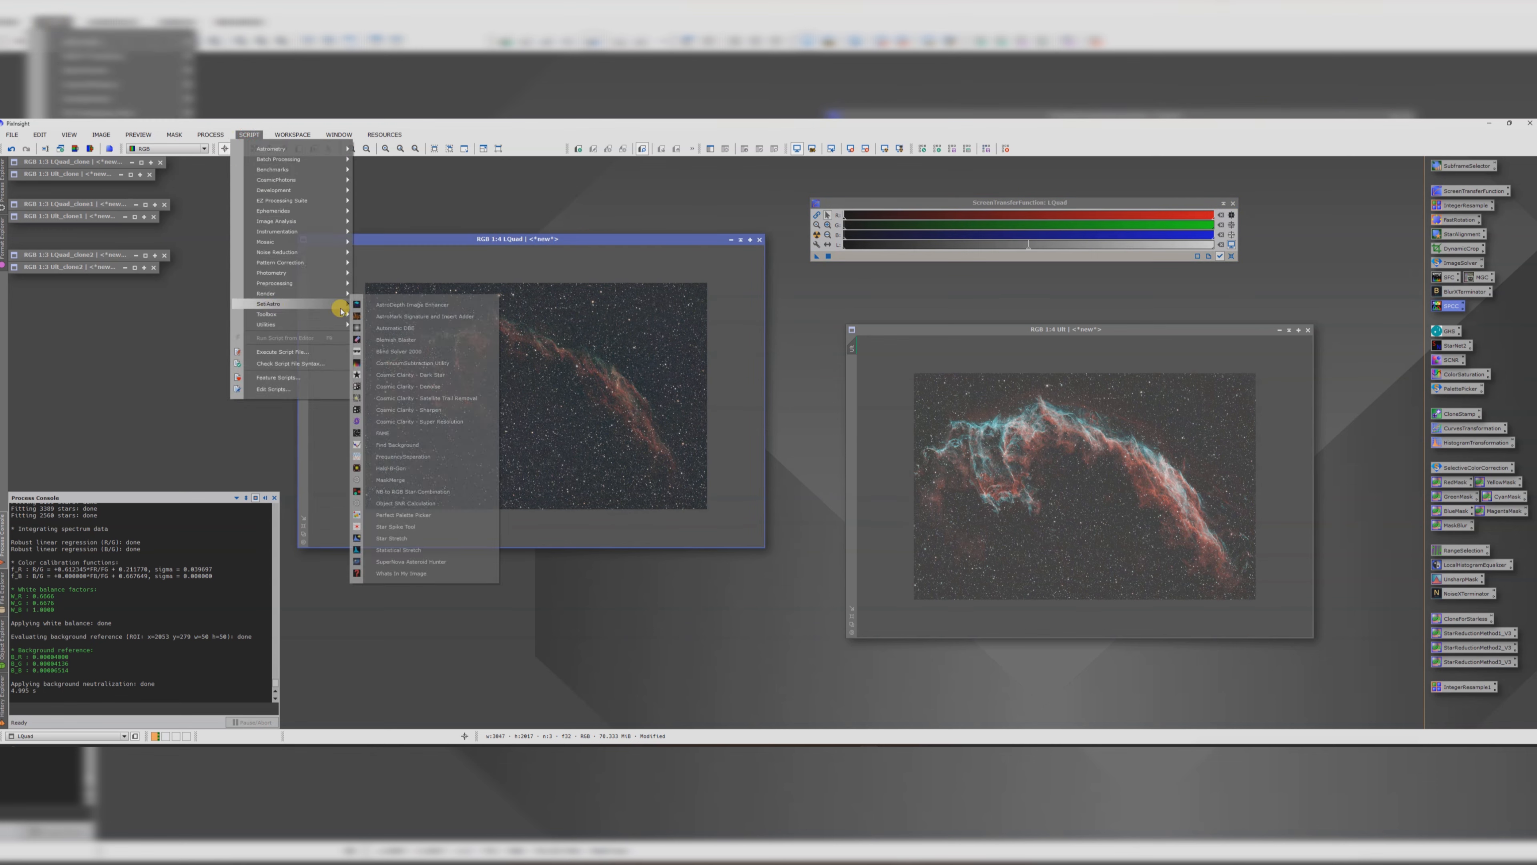
click(399, 550)
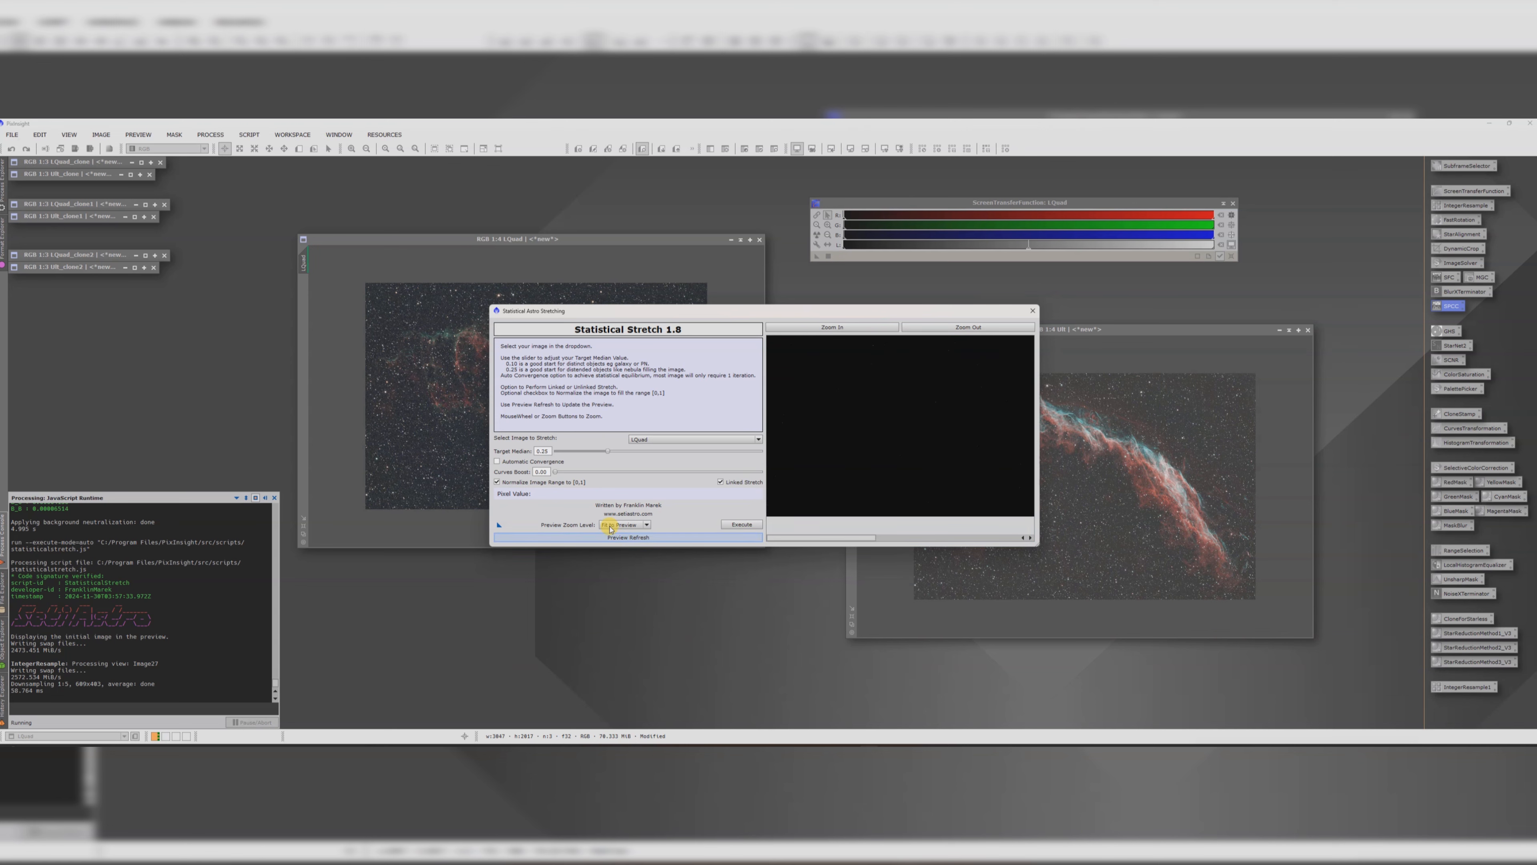
click(610, 533)
drag(553, 471, 659, 475)
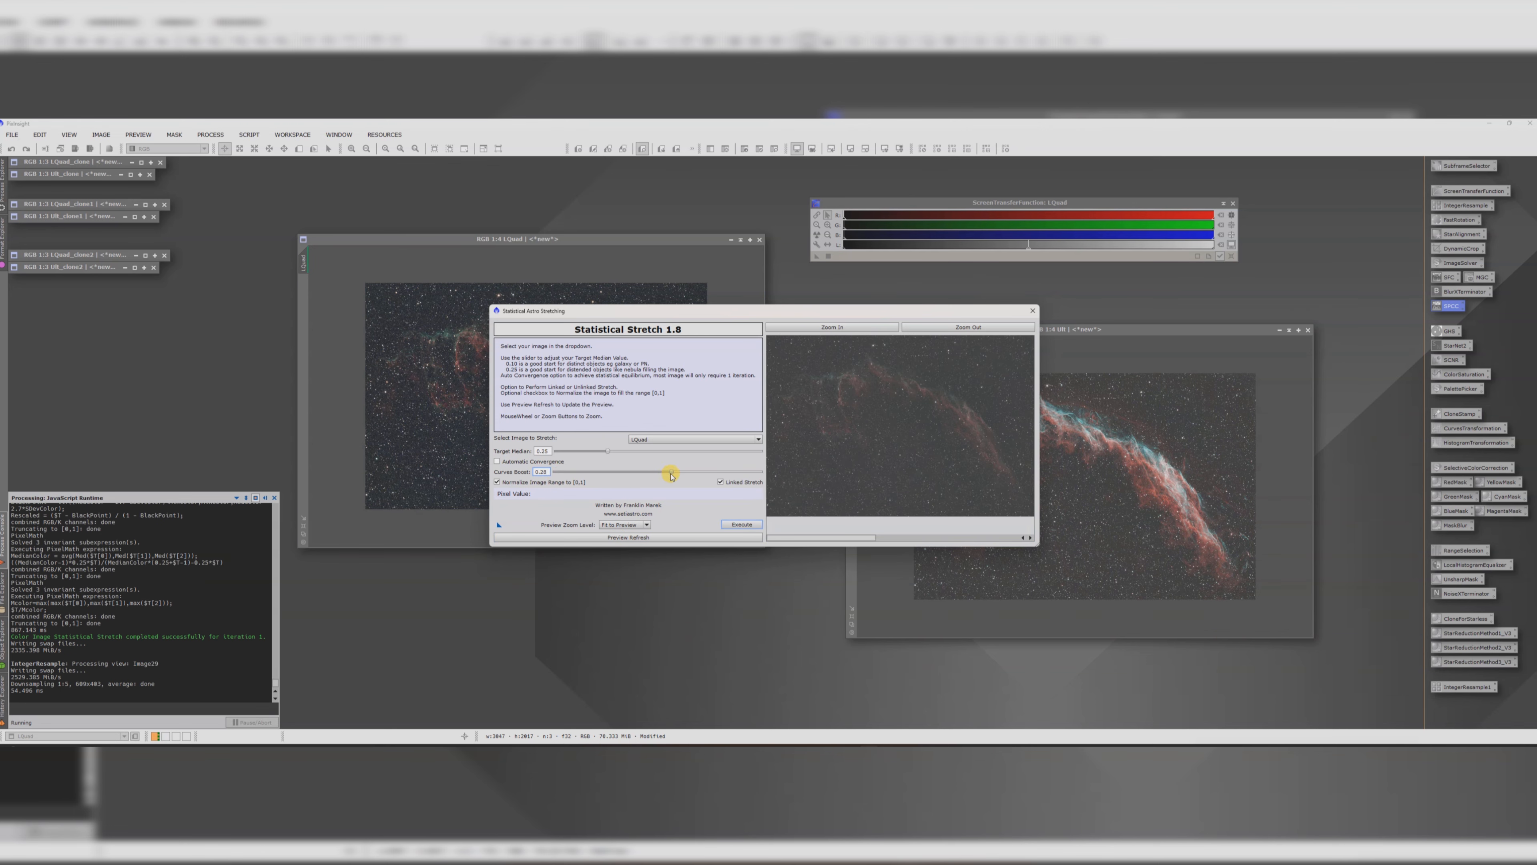
click(623, 539)
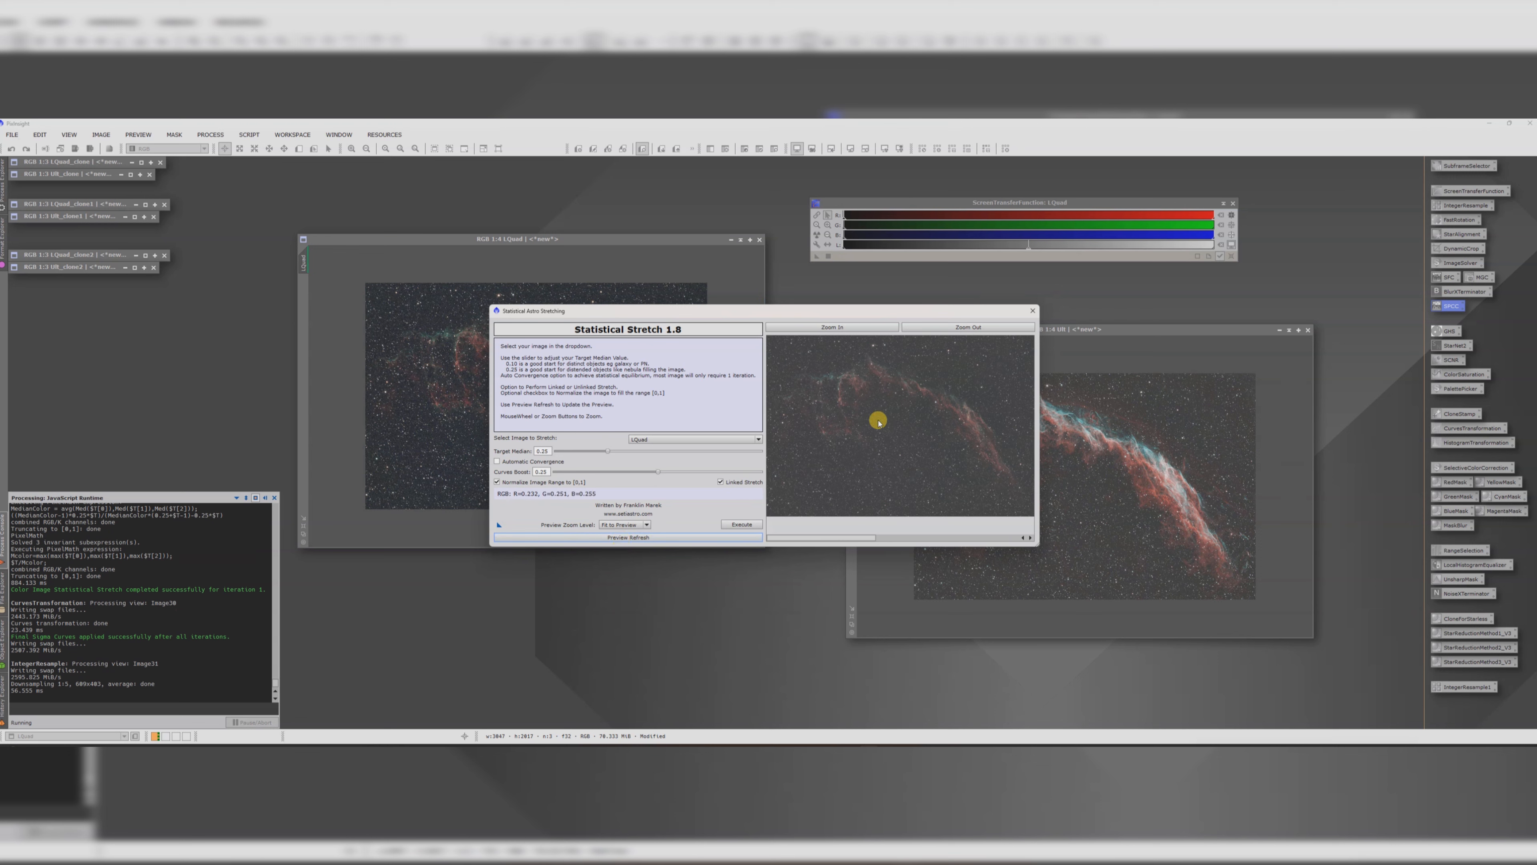
click(734, 524)
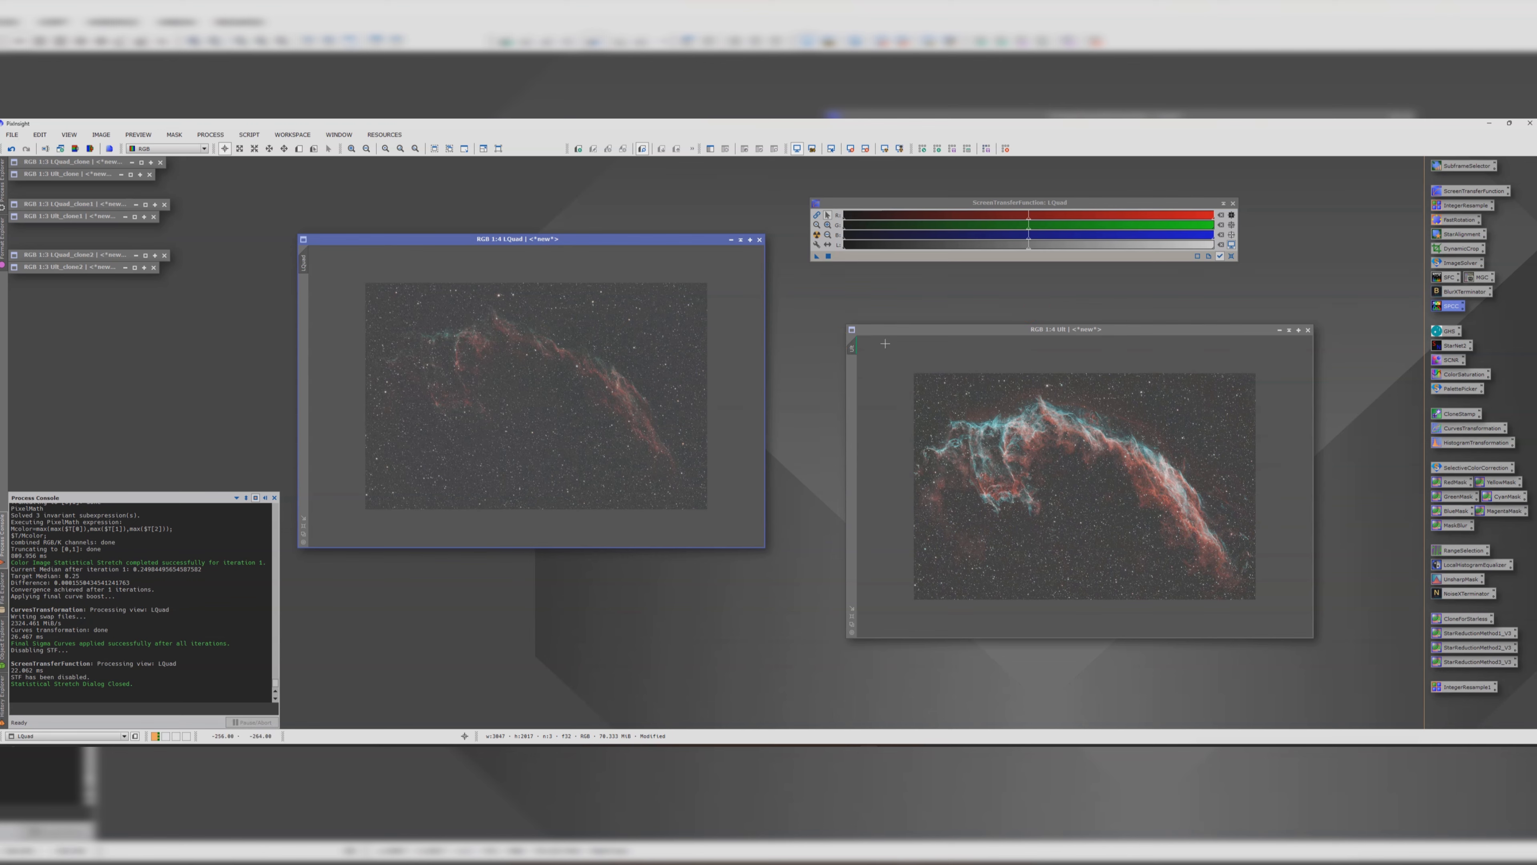
Step: Minimize the Ult image and clone the stretched LQuad image beside its original
drag(915, 330, 955, 373)
click(1328, 371)
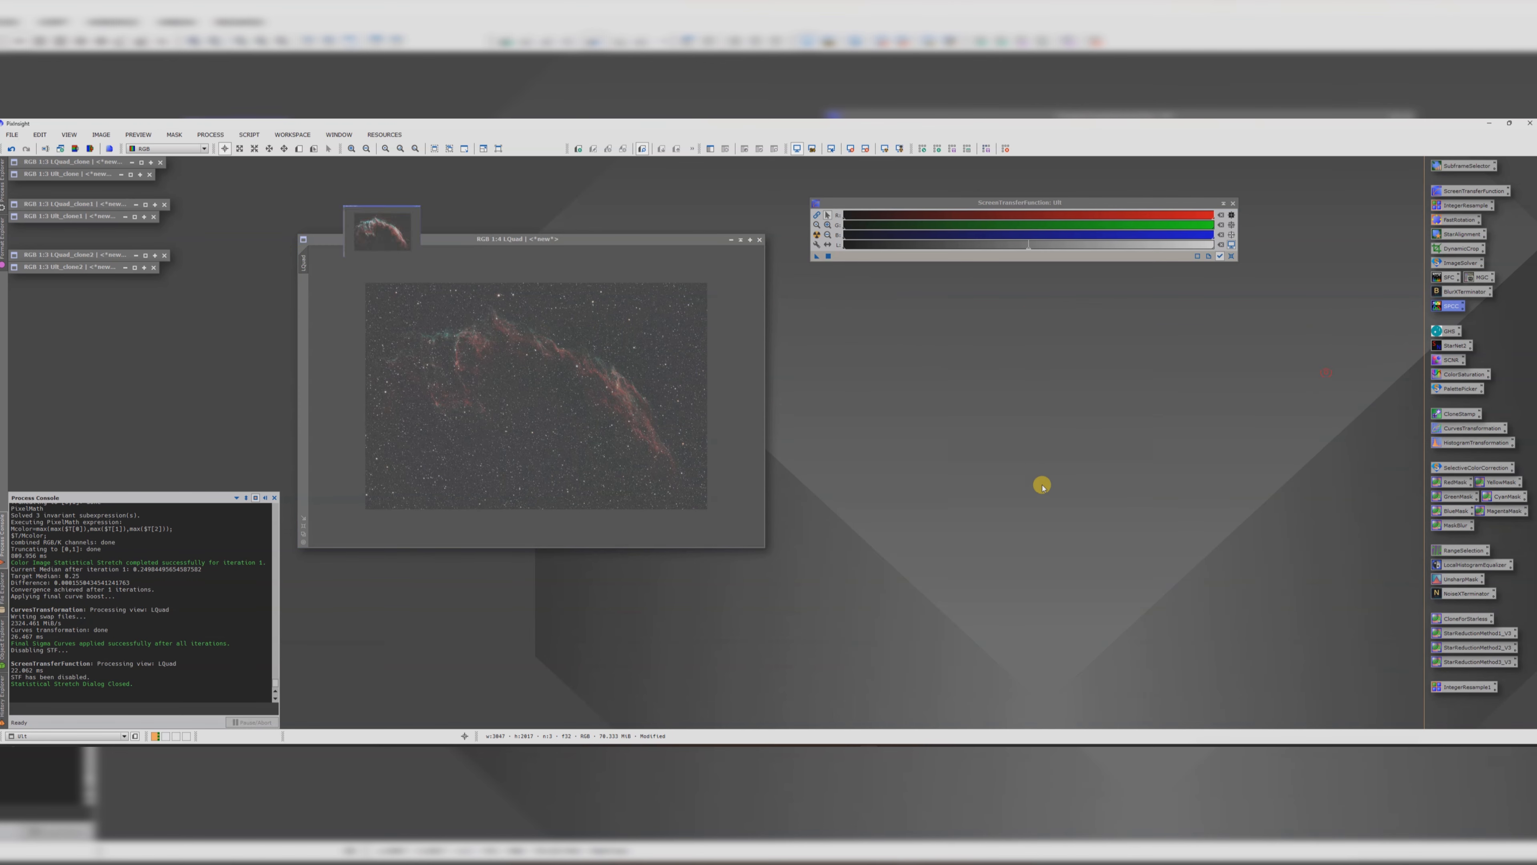
drag(403, 239, 584, 306)
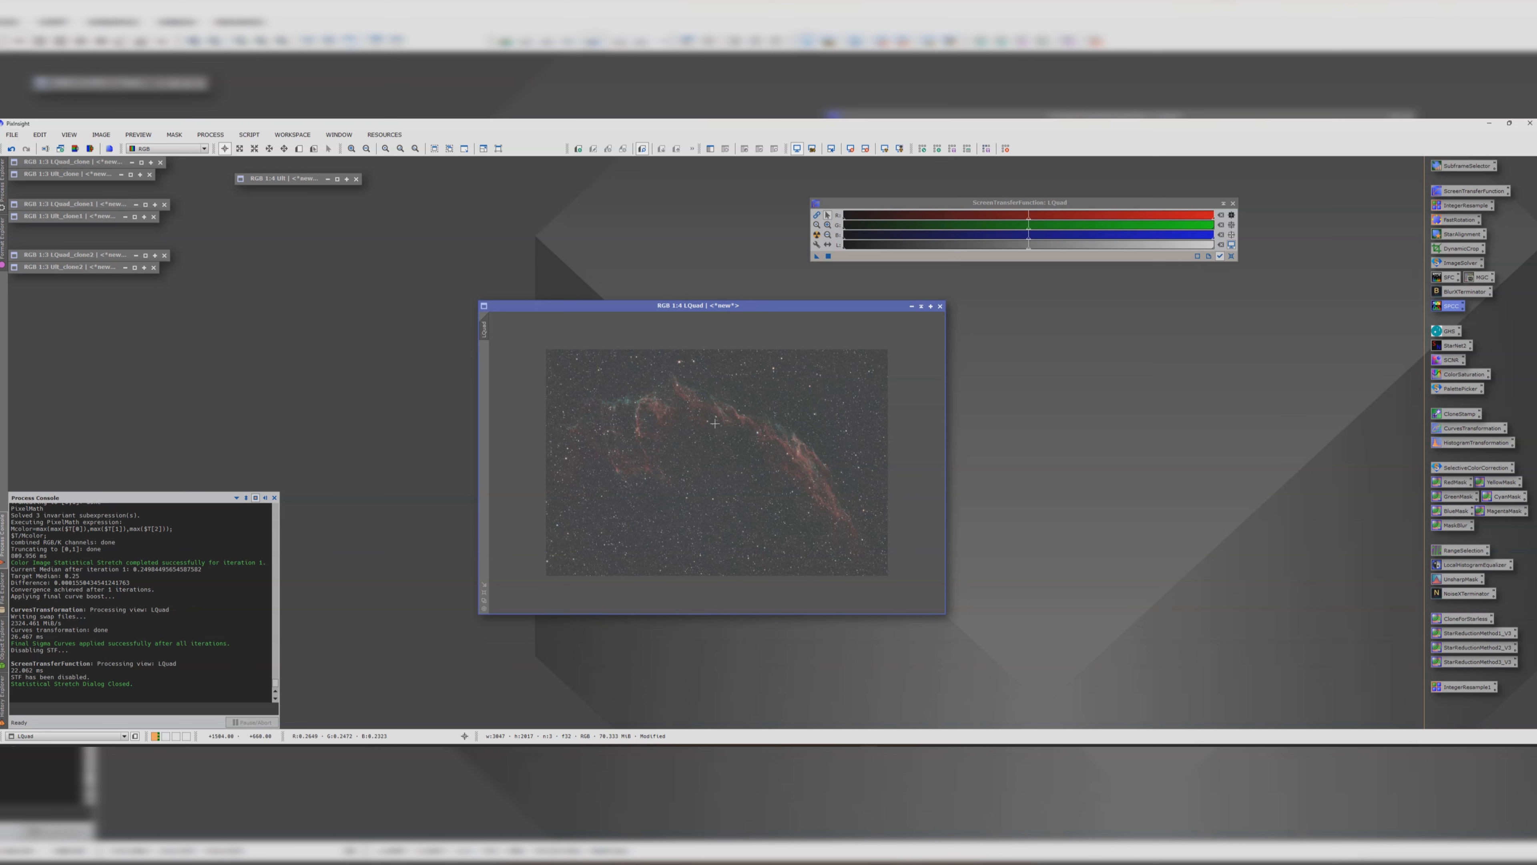
drag(614, 303, 484, 257)
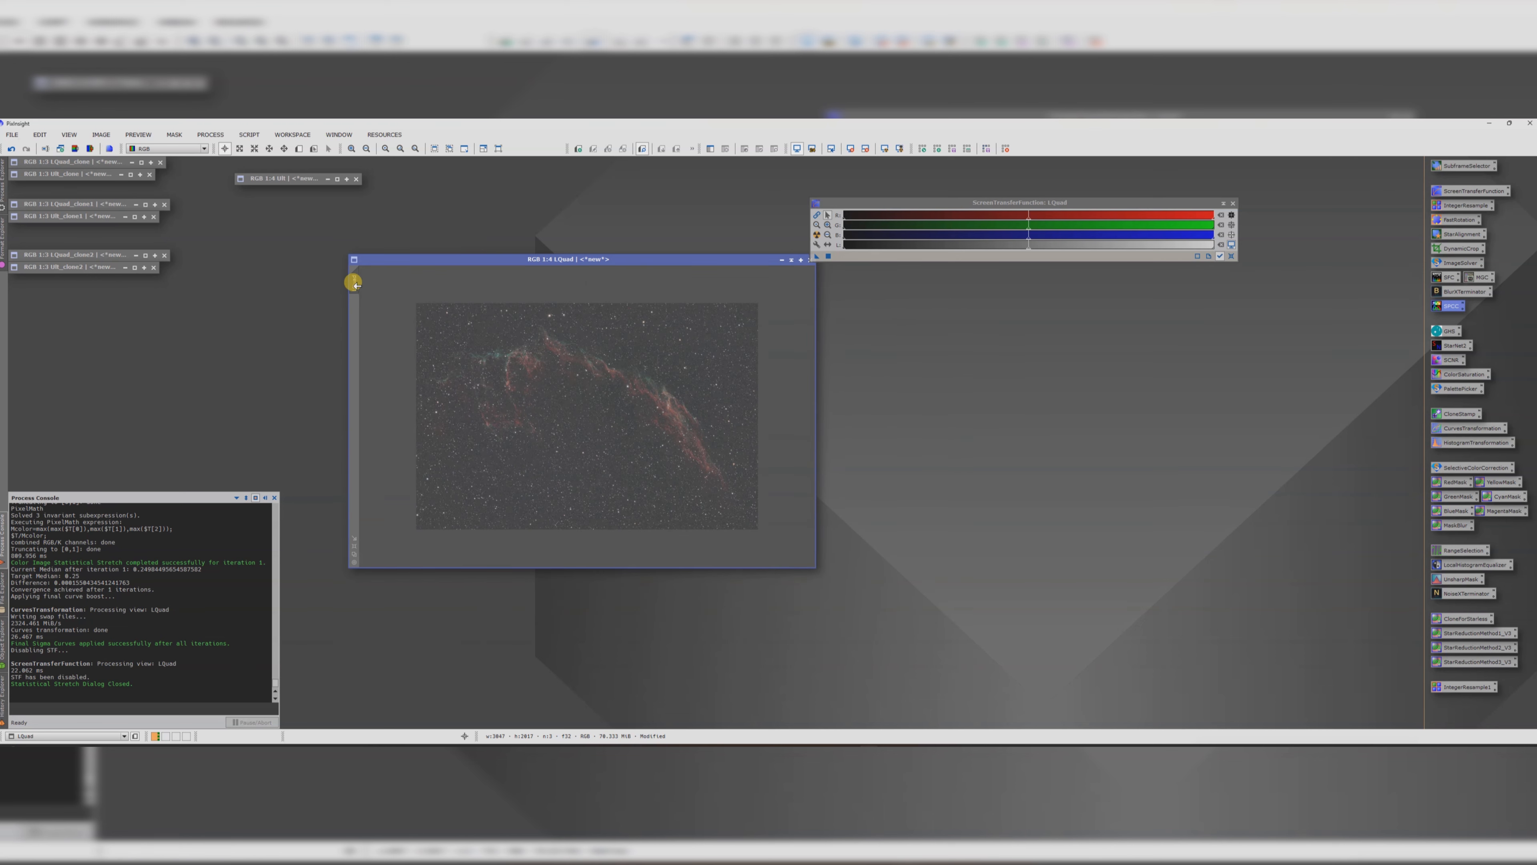
drag(935, 384, 841, 285)
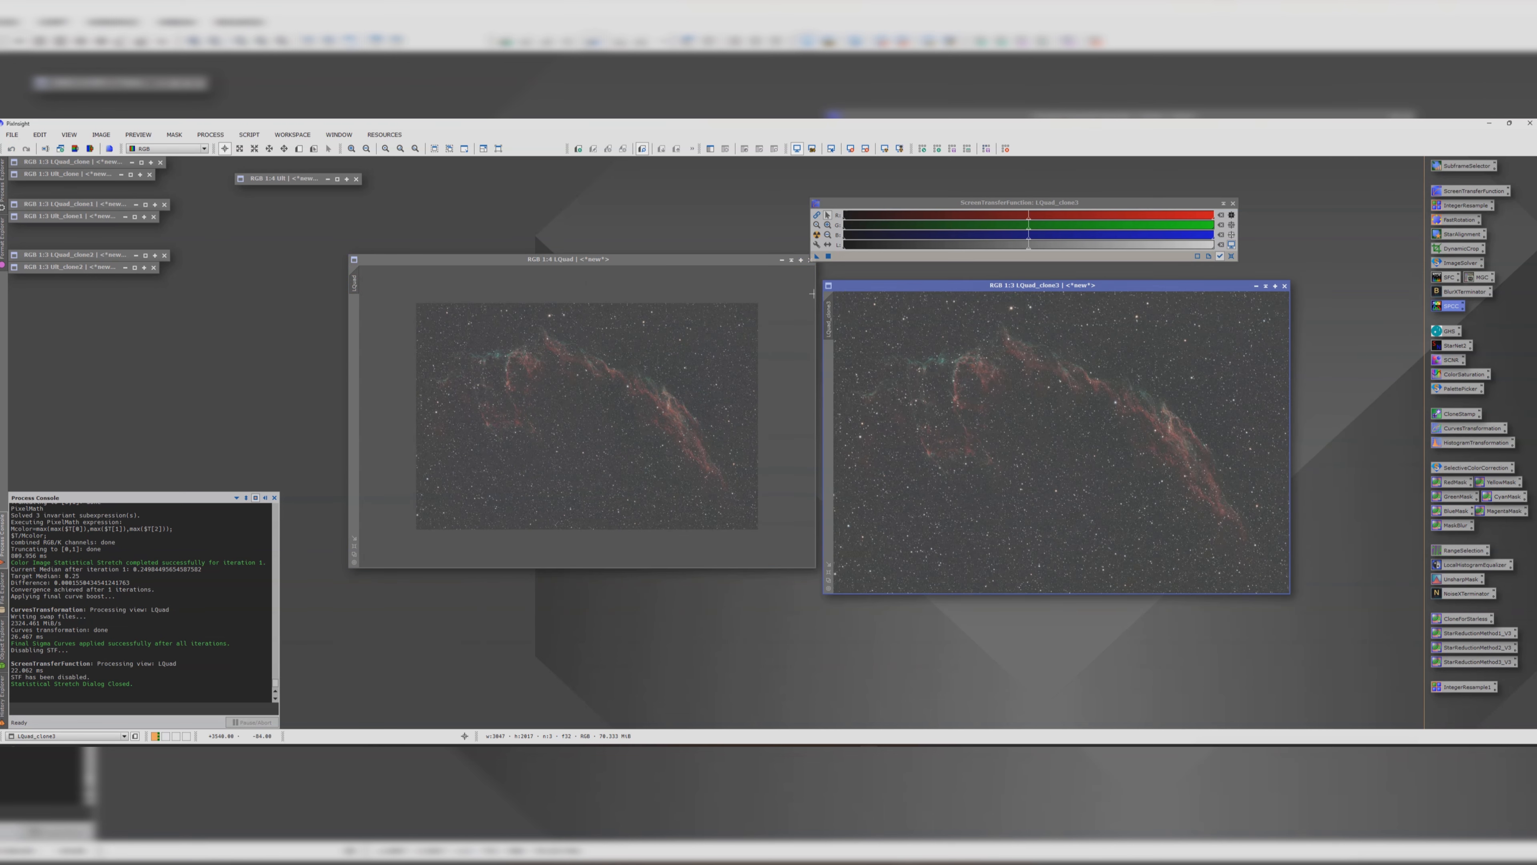
Step: Remove the stars from the new LQuad clone with StarNet2 and close the process
double_click(1452, 345)
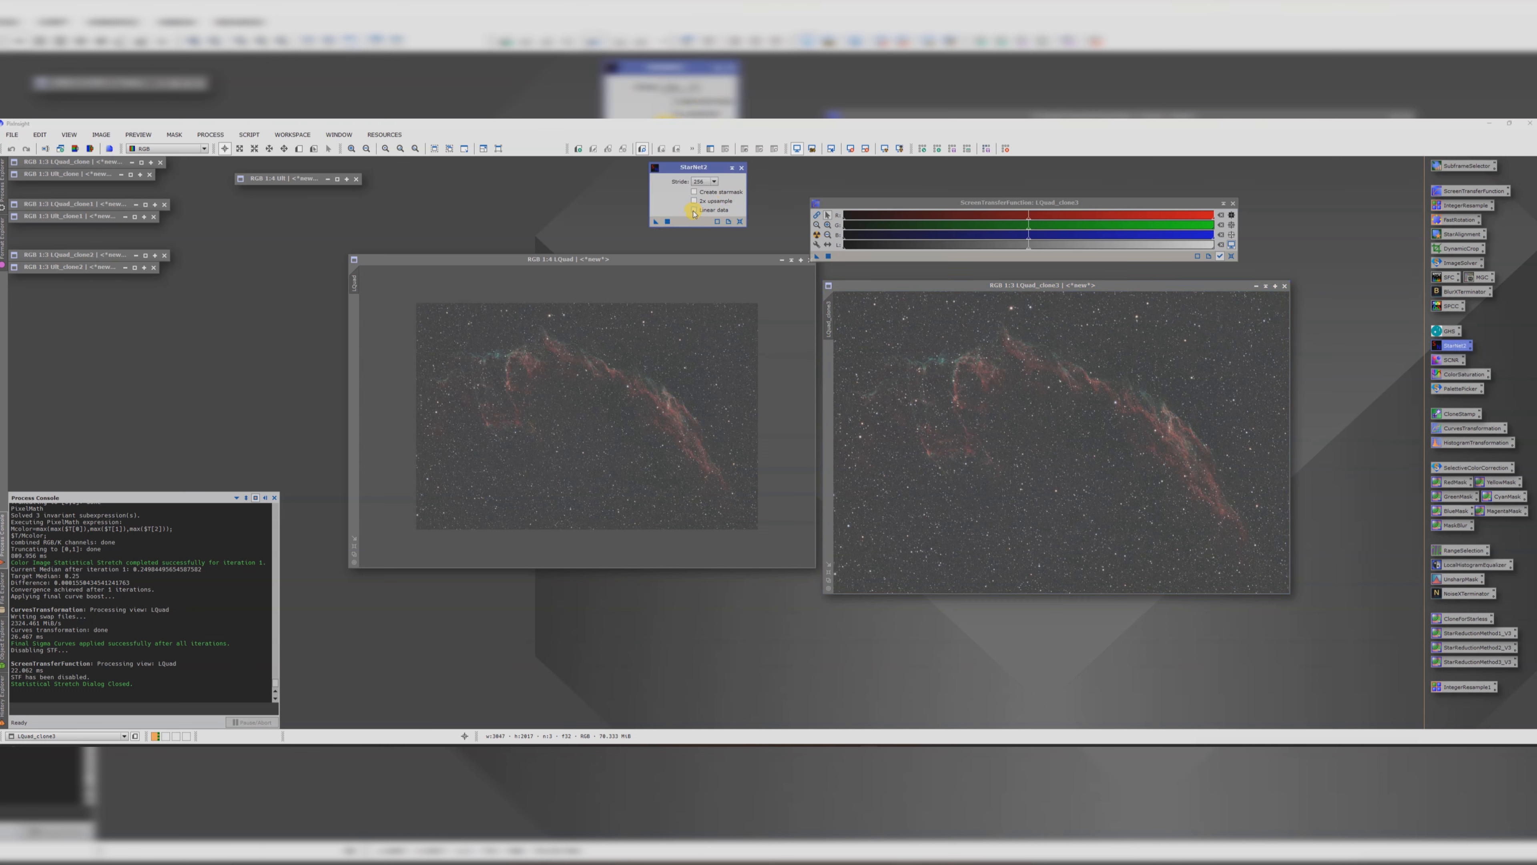
drag(657, 226, 945, 362)
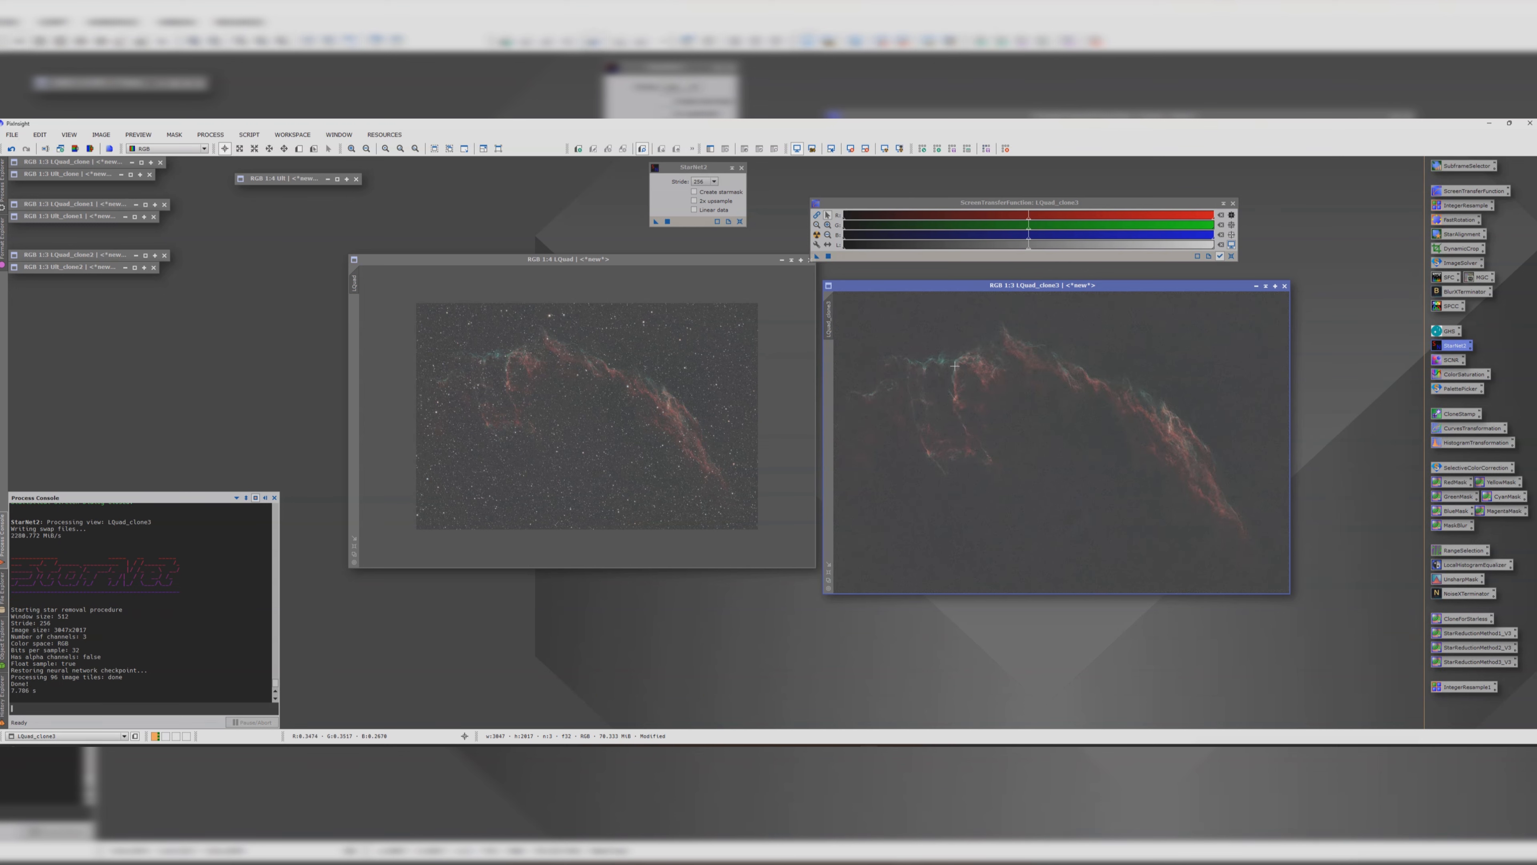
click(741, 167)
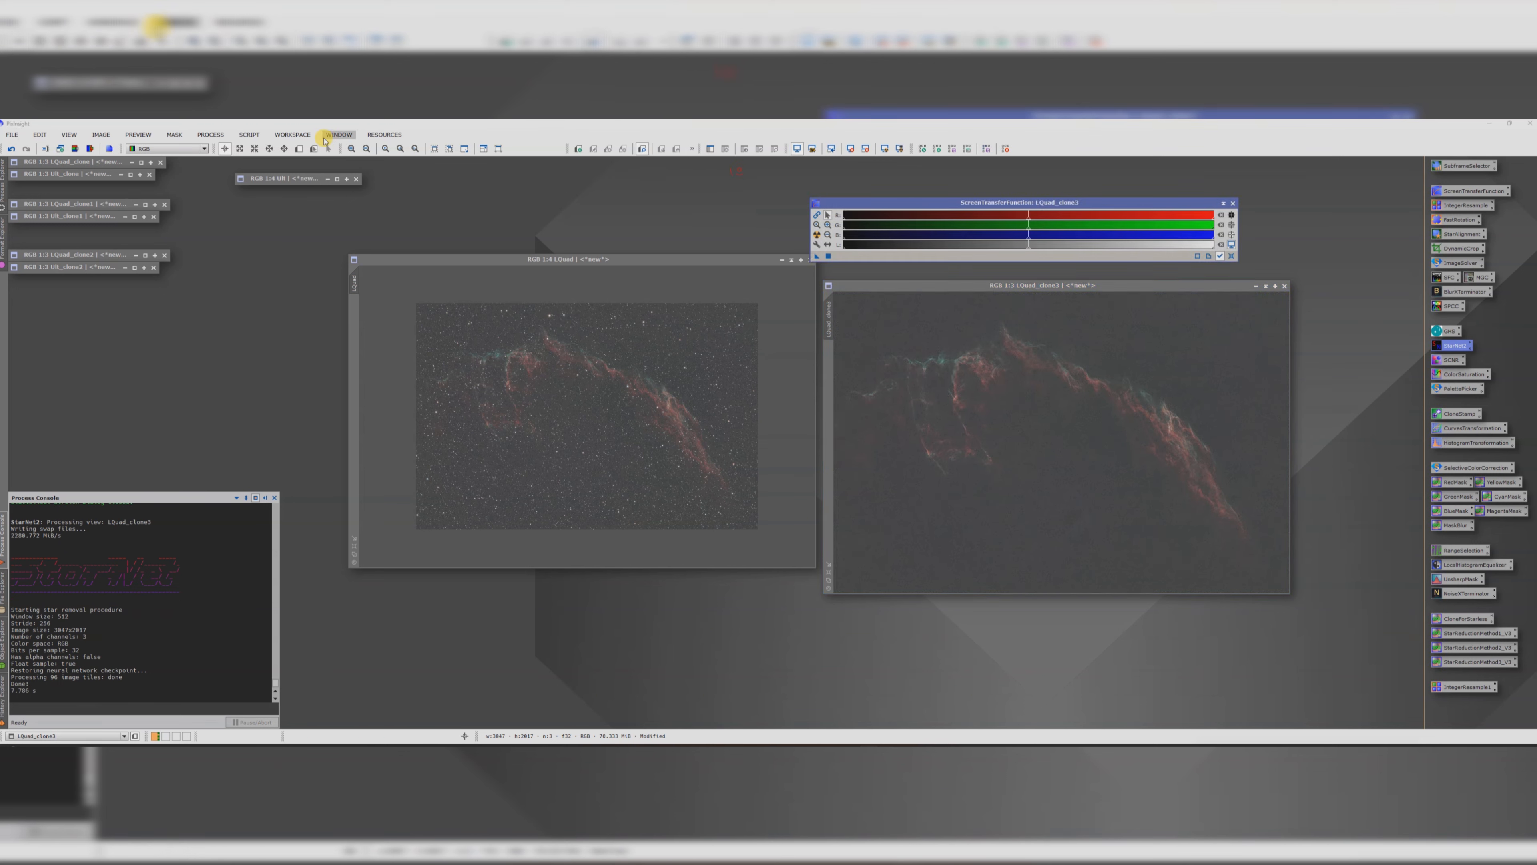
Step: Open the ScreenStars script in Star removal mode and select LQuad as the starry view
click(248, 137)
mouse_move(297, 324)
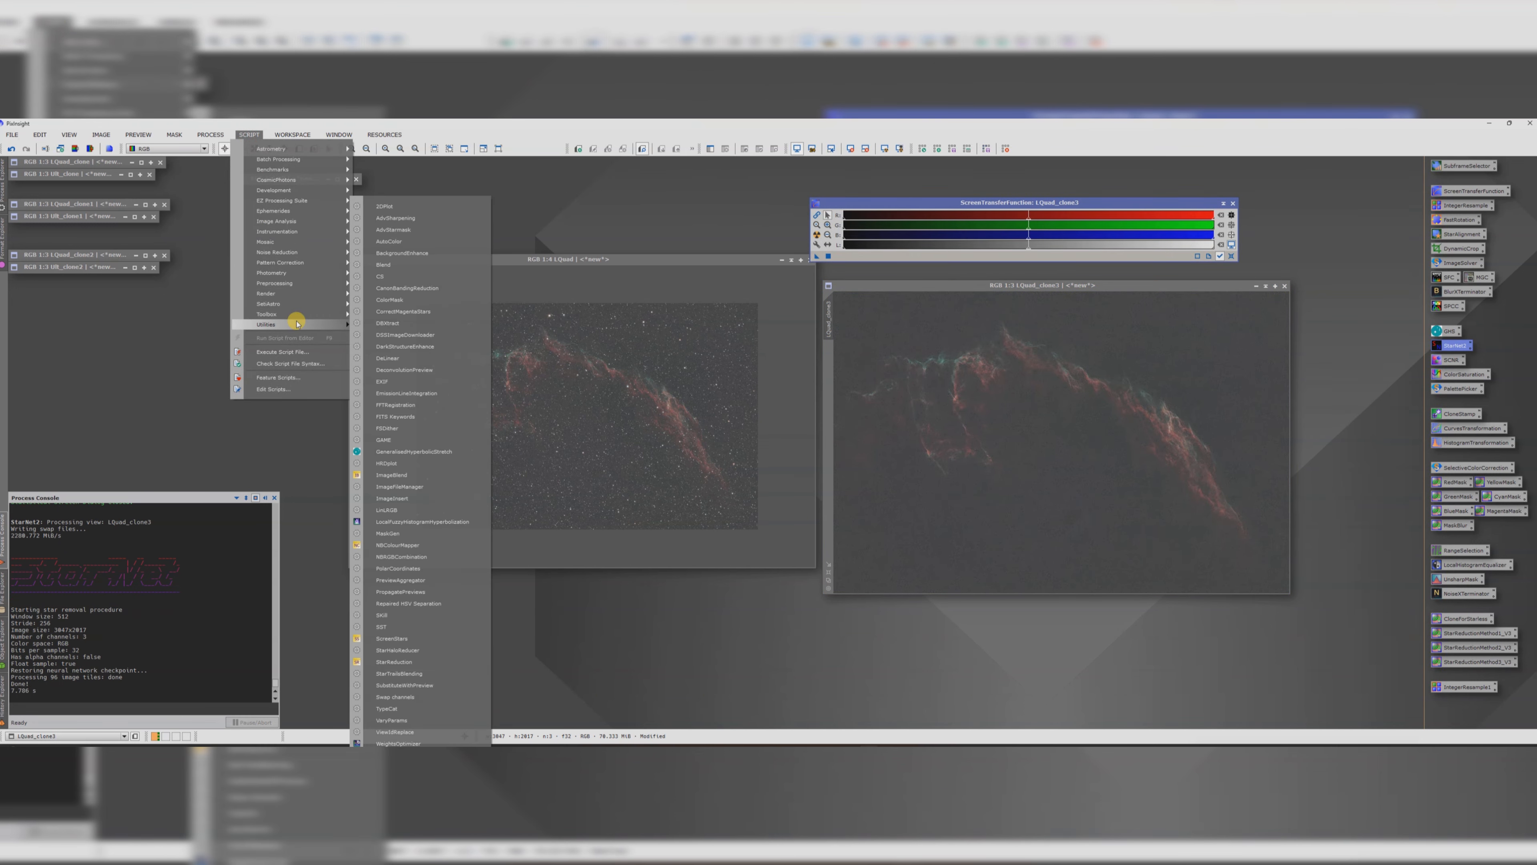
click(401, 637)
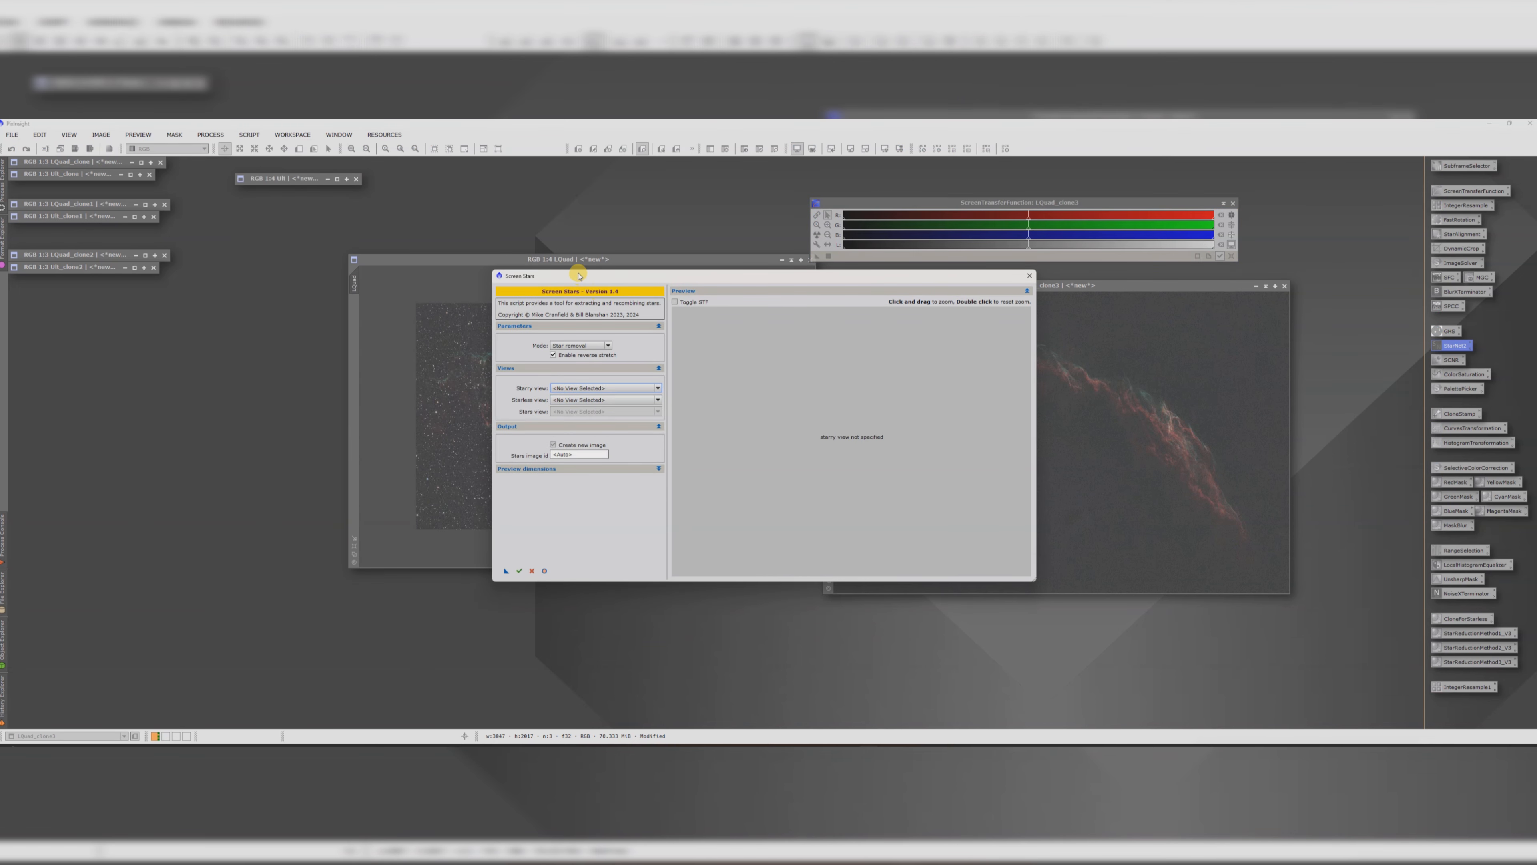
drag(579, 276, 398, 357)
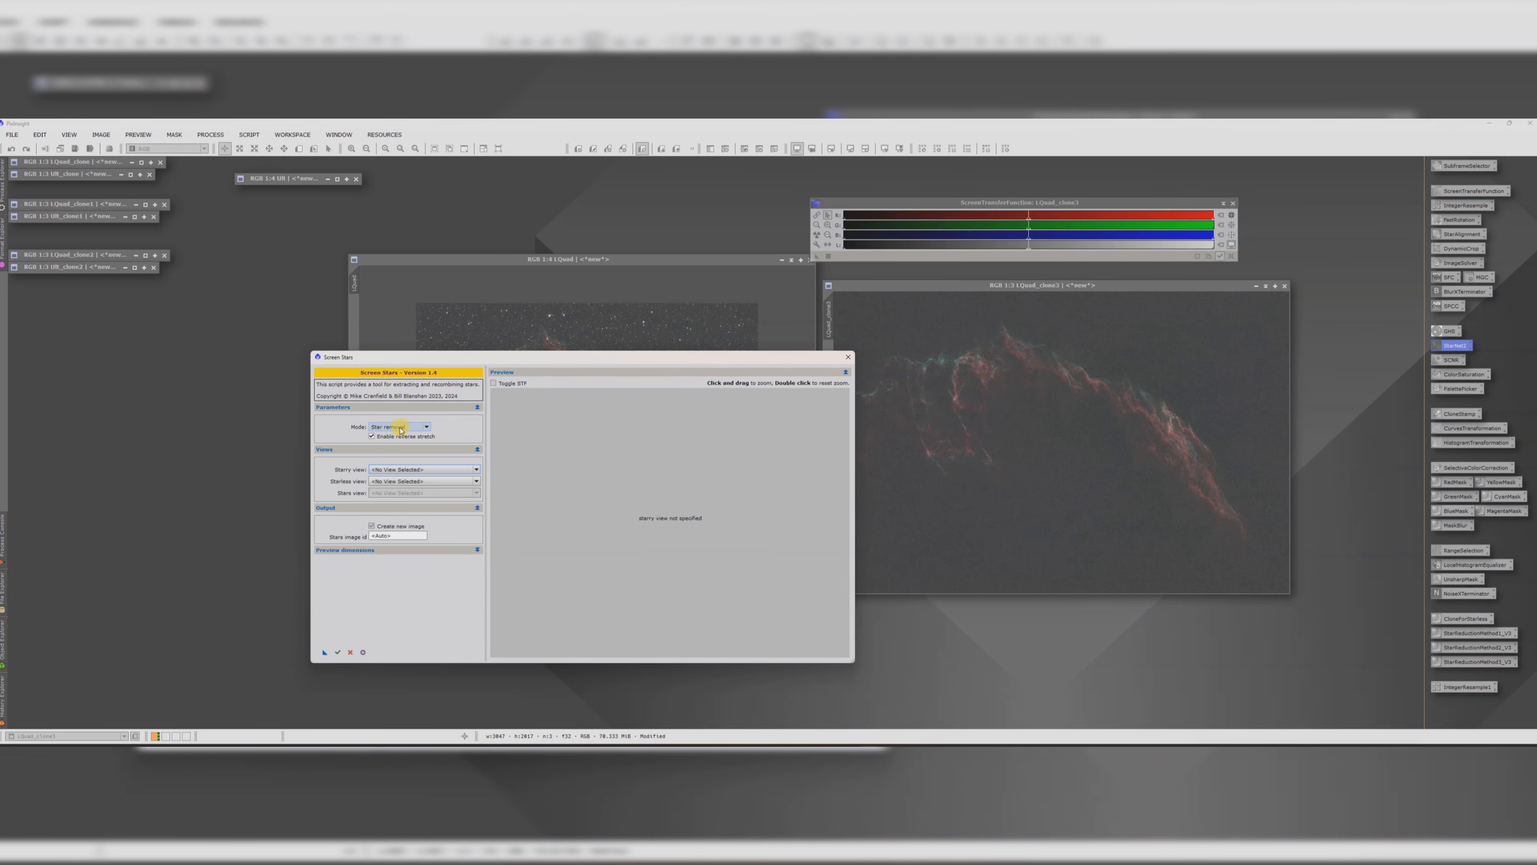
click(388, 428)
click(387, 426)
click(387, 469)
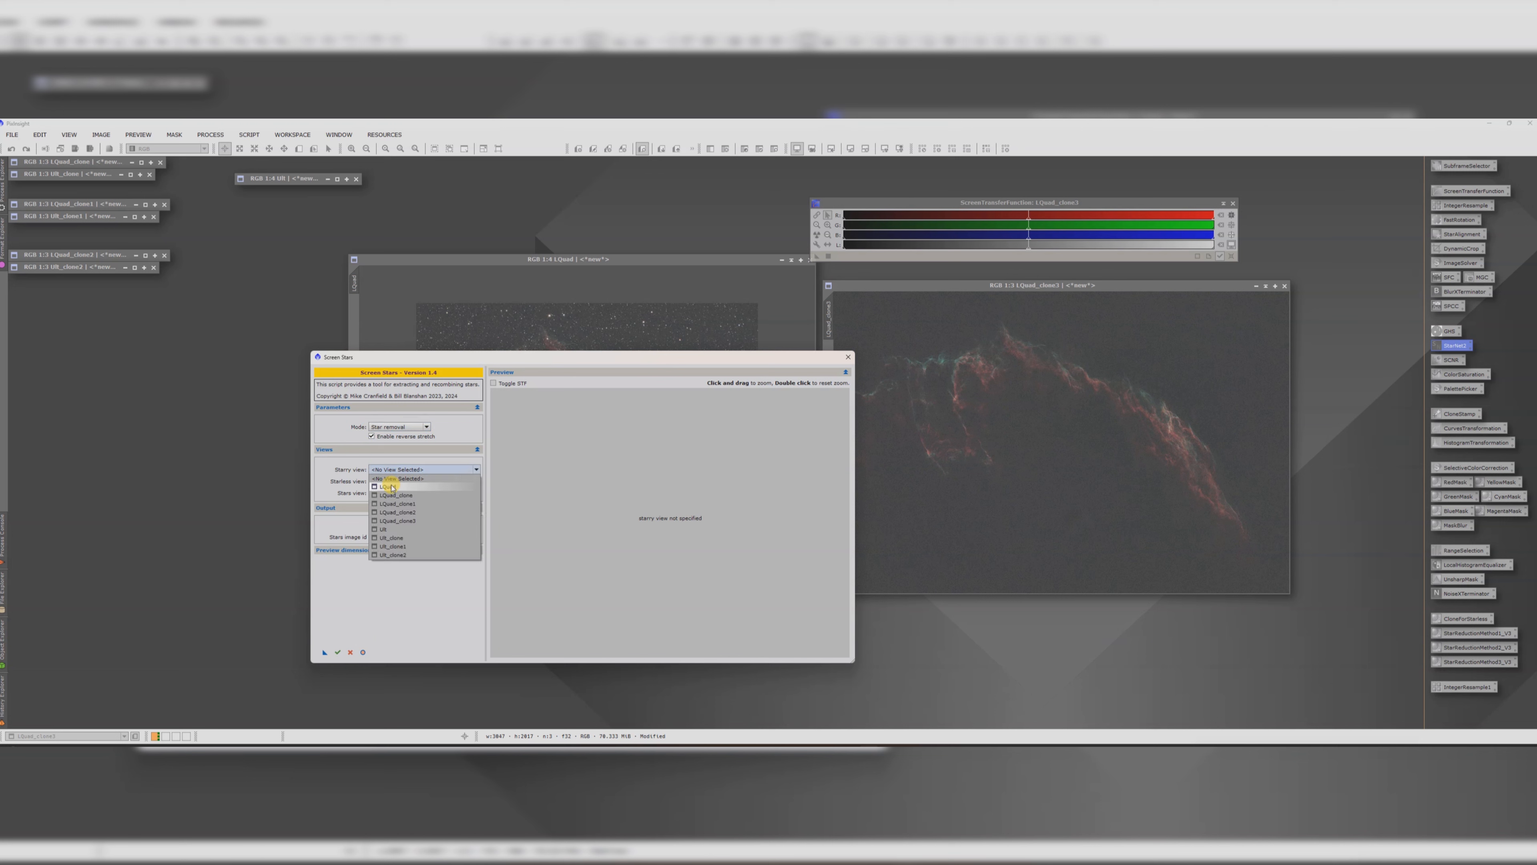
click(391, 483)
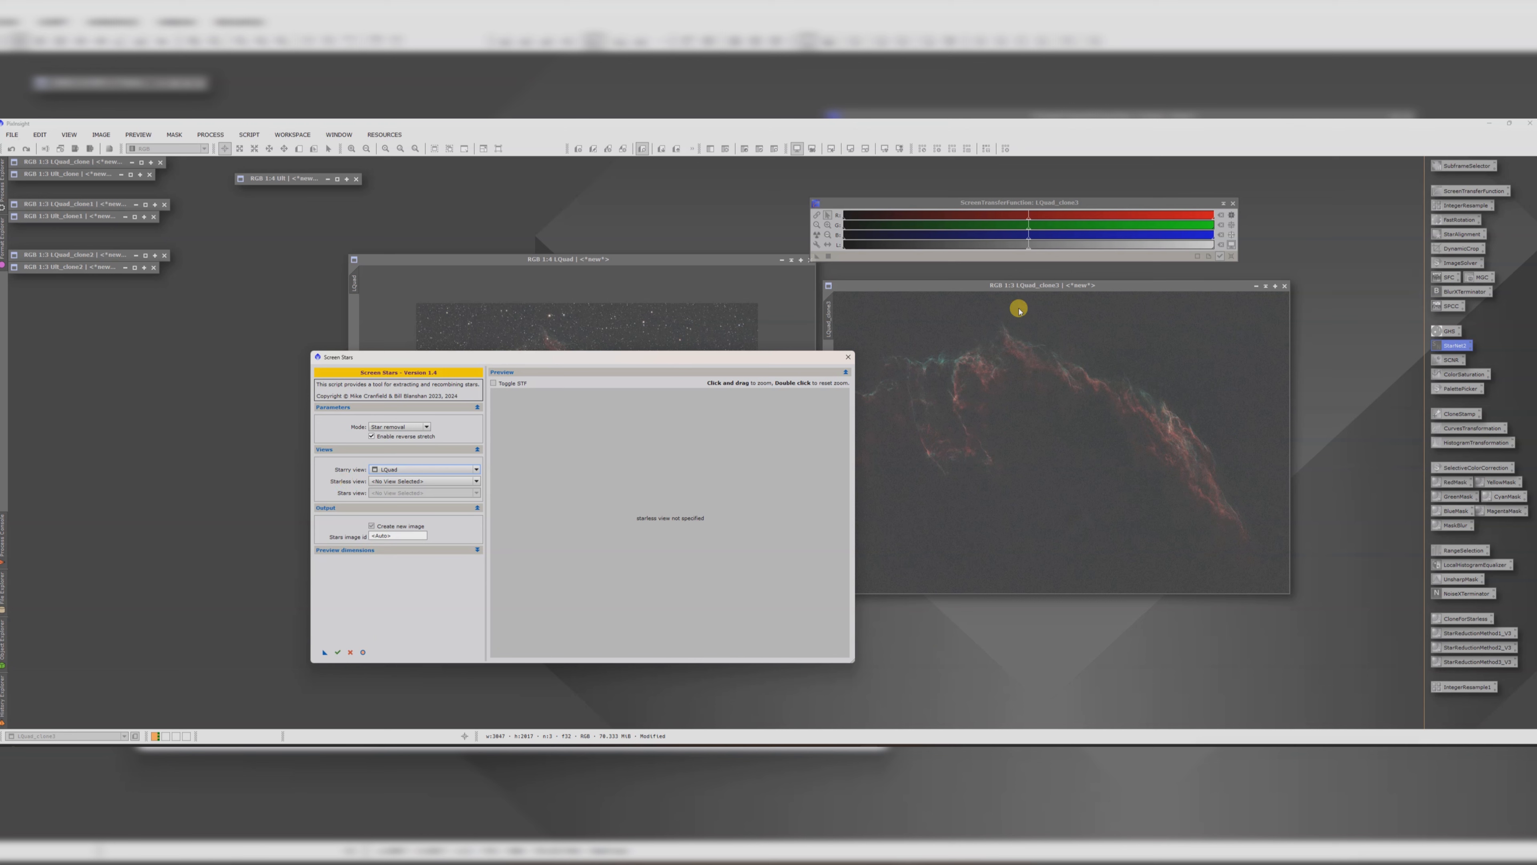
Step: Set LQuad_clone3 as the starless view, generate the stars image, and close the script
click(415, 481)
click(414, 531)
click(338, 651)
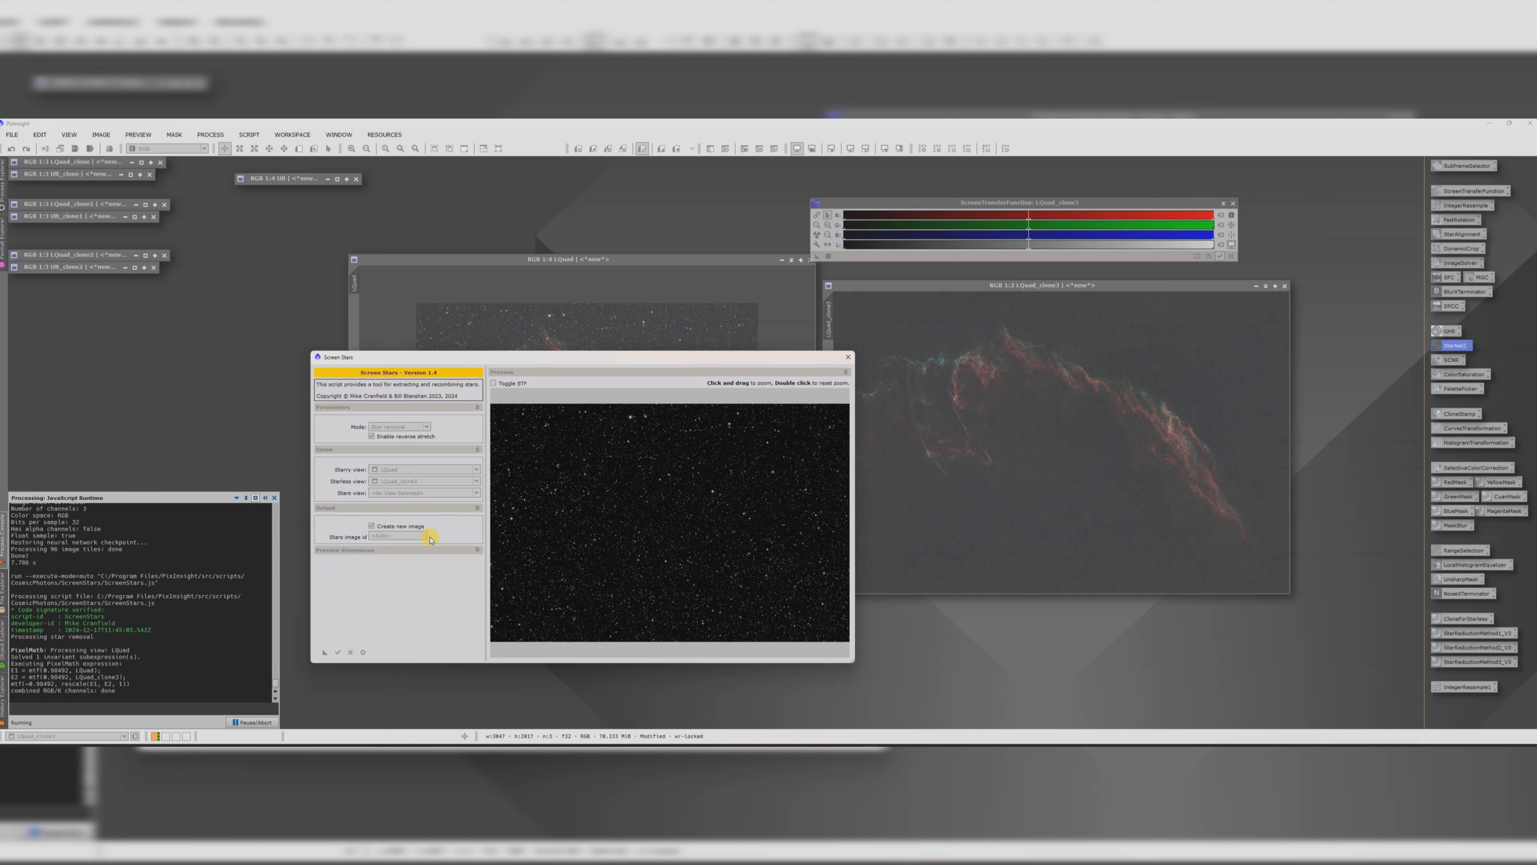
click(848, 359)
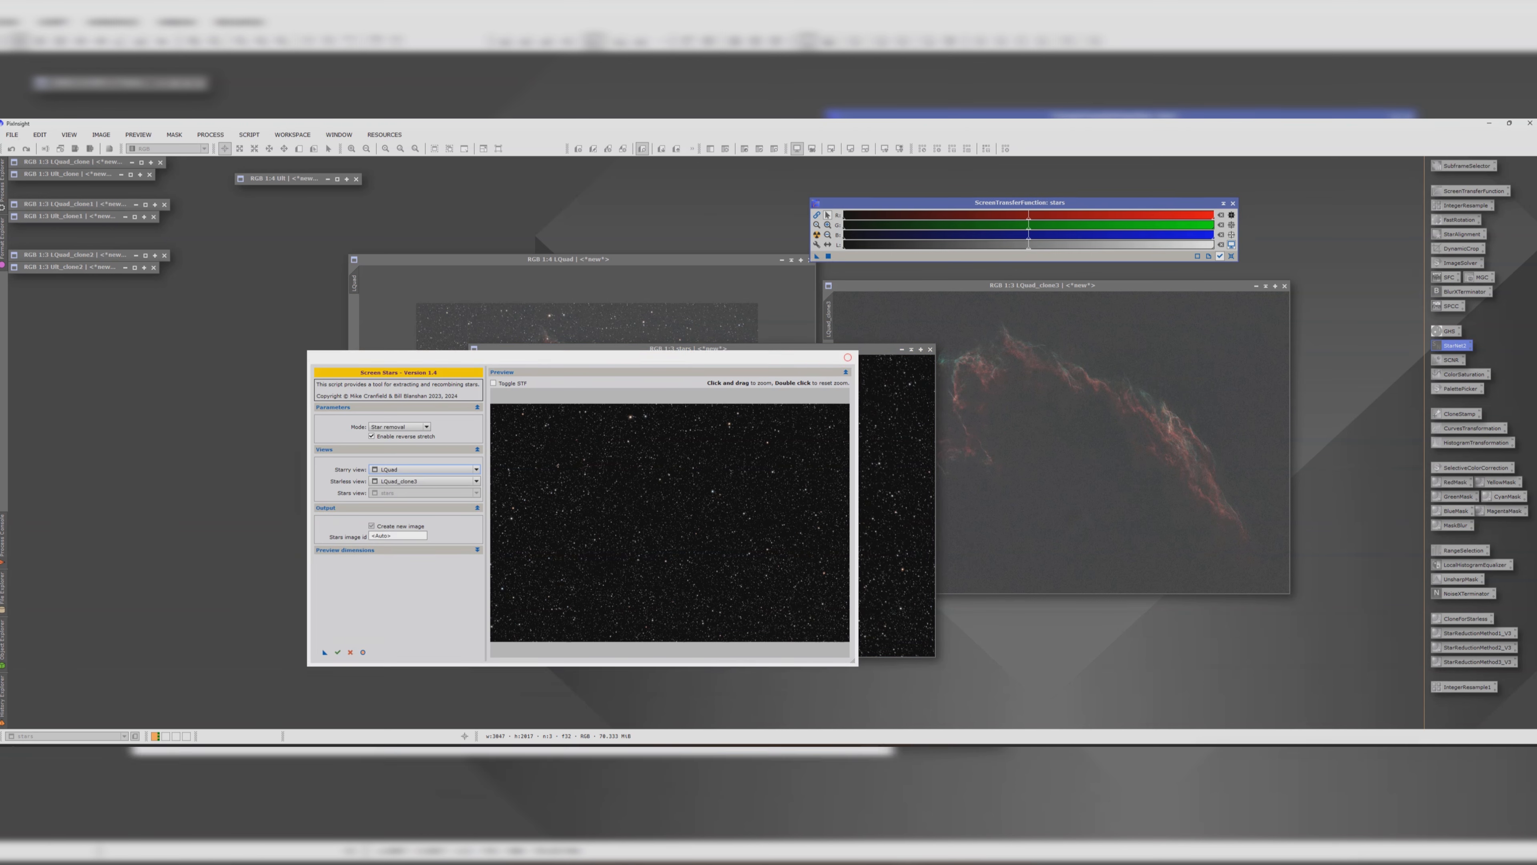
Step: Close the LQuad image and its starless clone without saving, keeping the stars image open
drag(665, 355, 508, 328)
drag(769, 259, 693, 254)
click(734, 256)
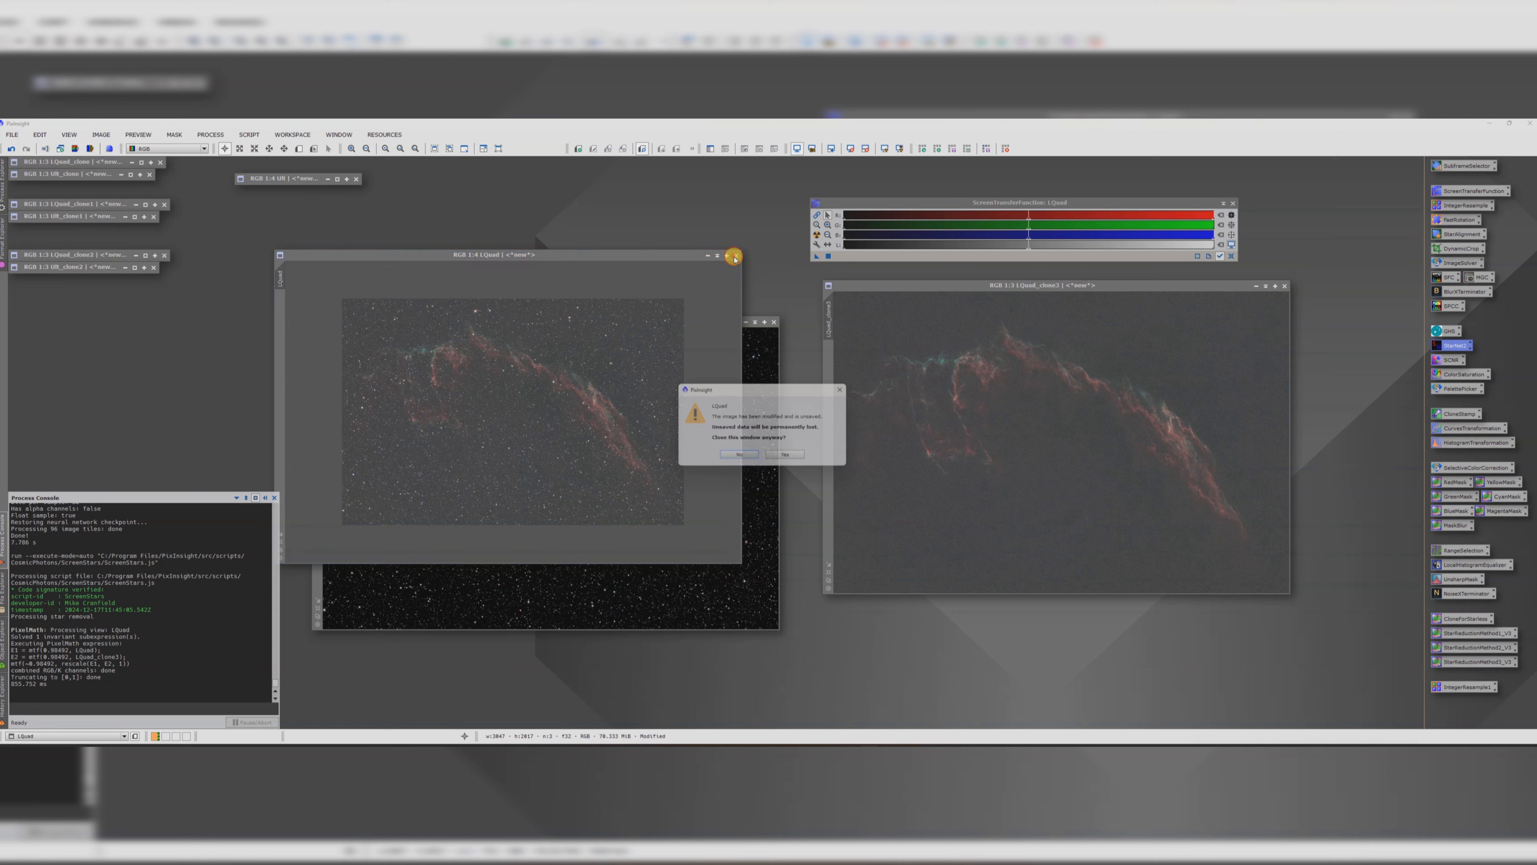
click(771, 458)
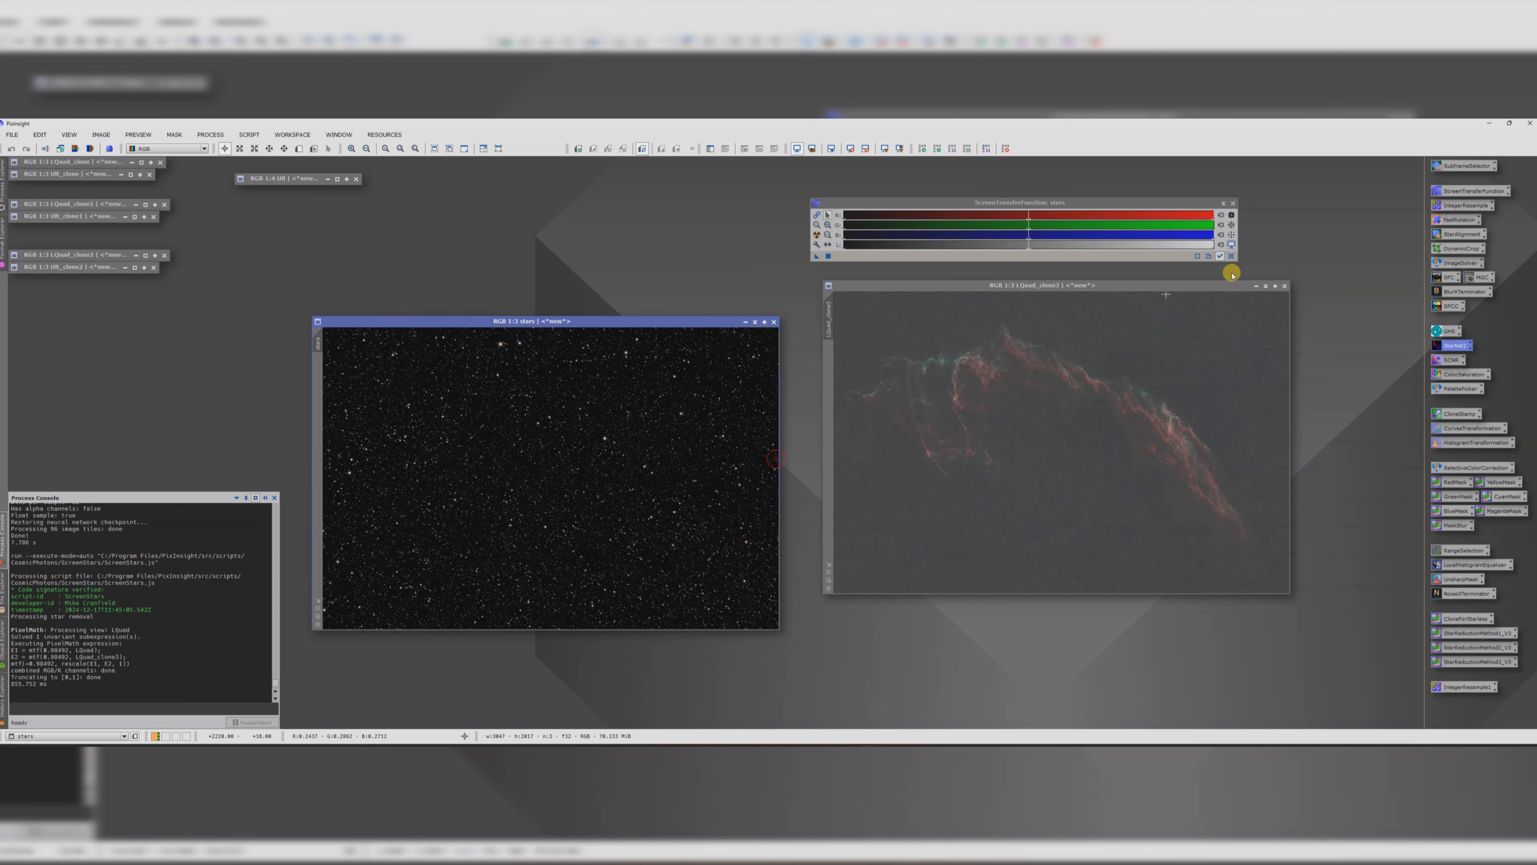
click(1285, 285)
click(797, 459)
Step: Open the ColorSaturation process for the stars image and turn on its real-time preview
drag(618, 319, 722, 249)
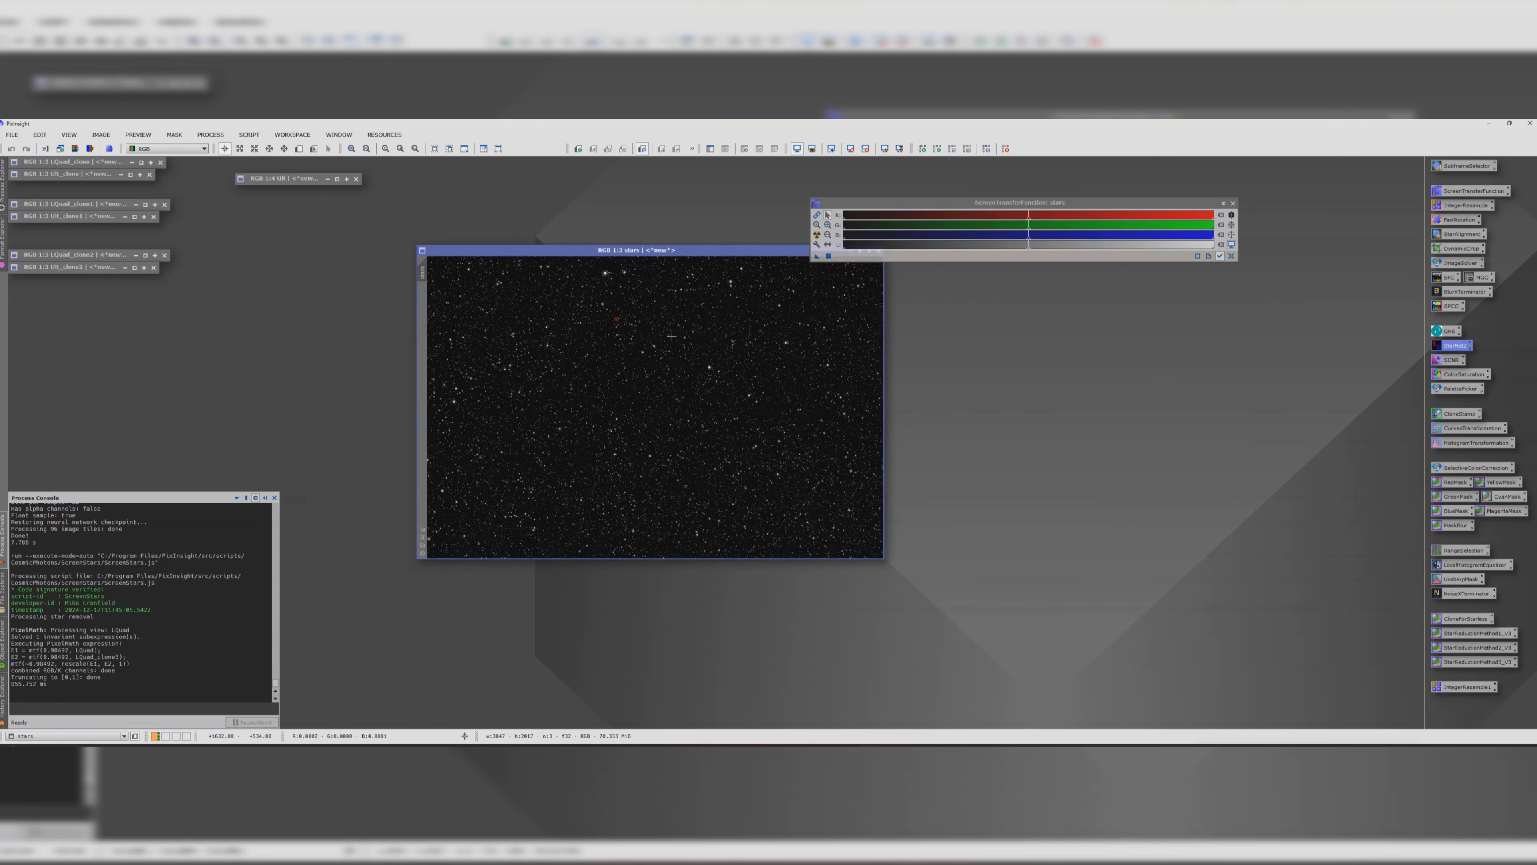
scroll(644, 386, up, 3)
scroll(651, 382, down, 4)
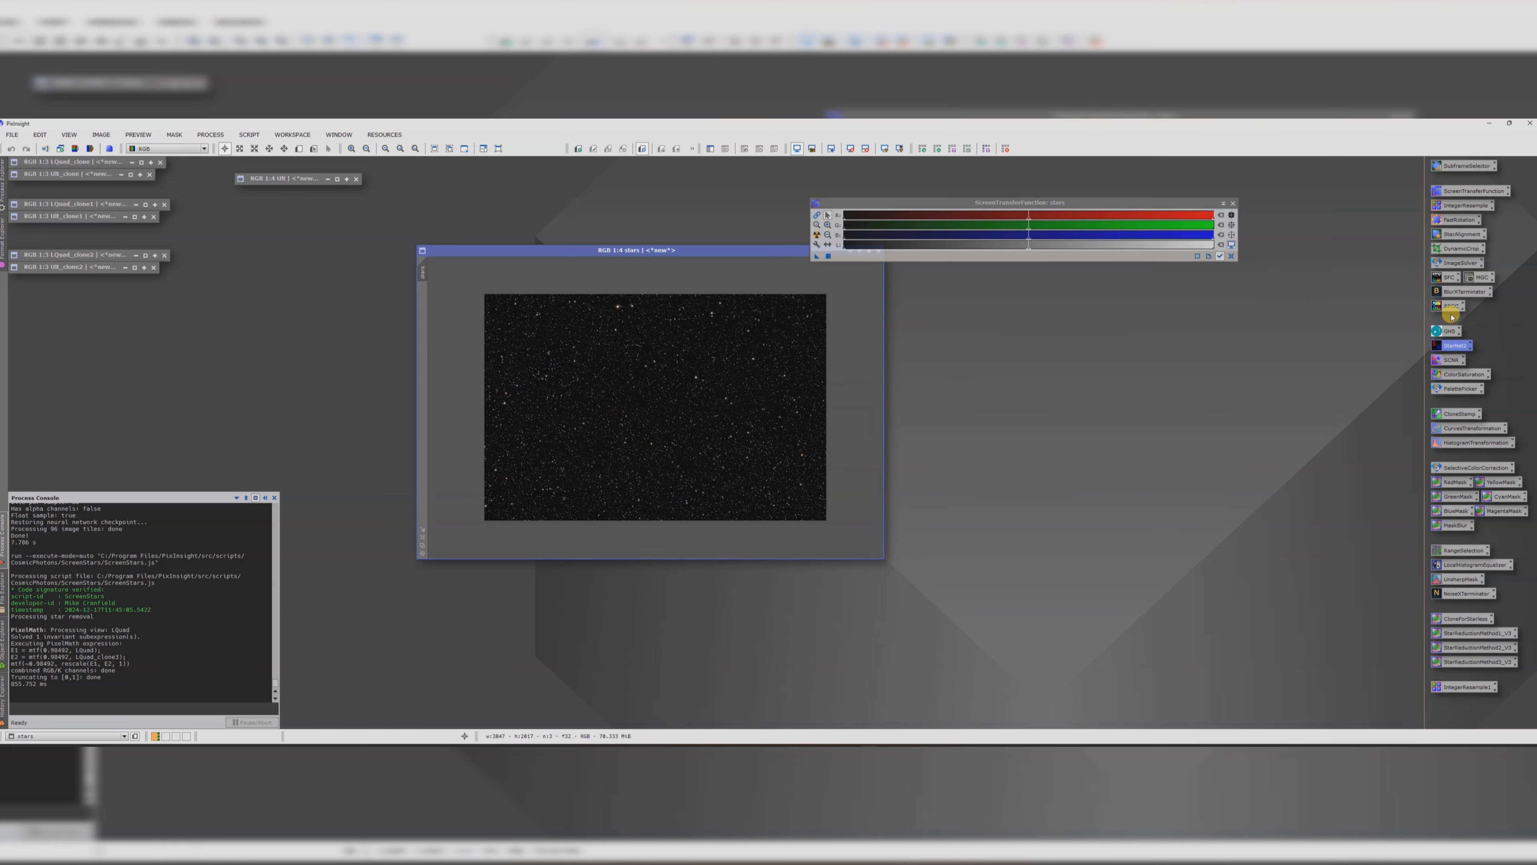
double_click(1460, 373)
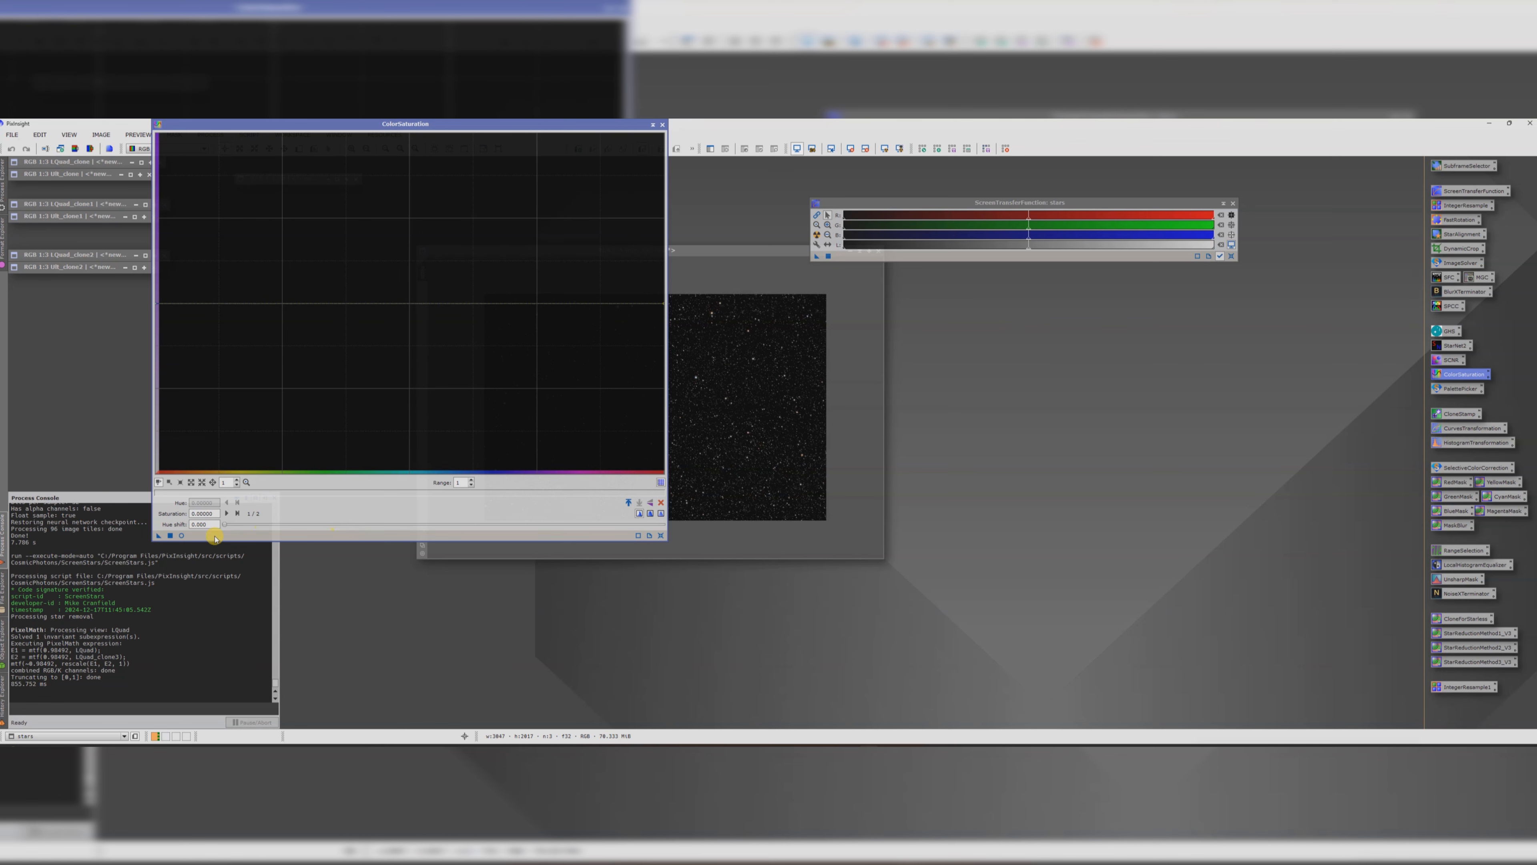
click(182, 535)
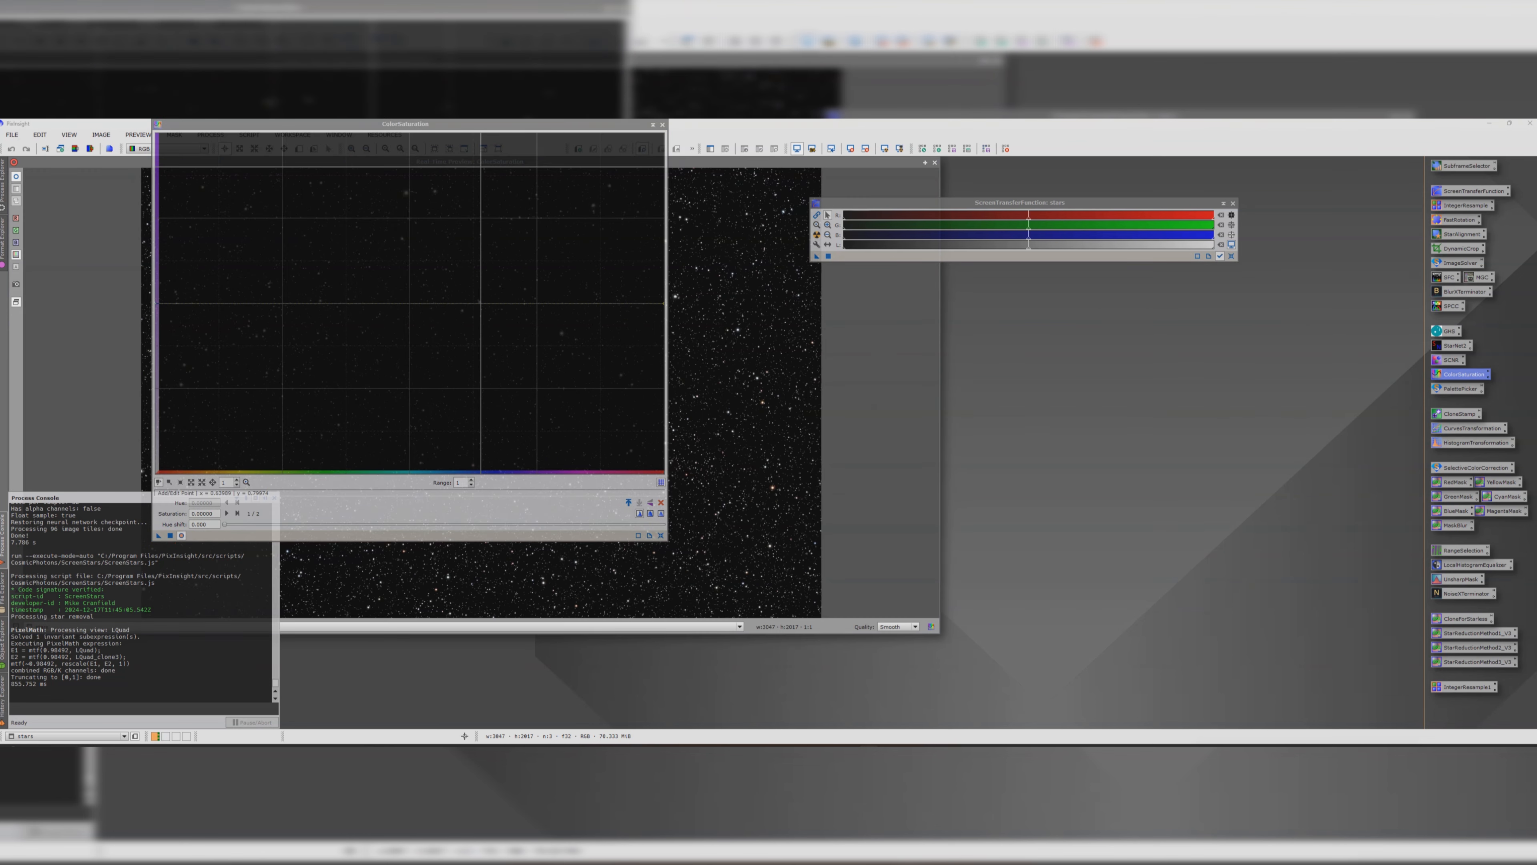
Step: Raise the saturation of the stars evenly across all hues to about 0.8, apply it, and close the process and preview
drag(474, 128, 929, 321)
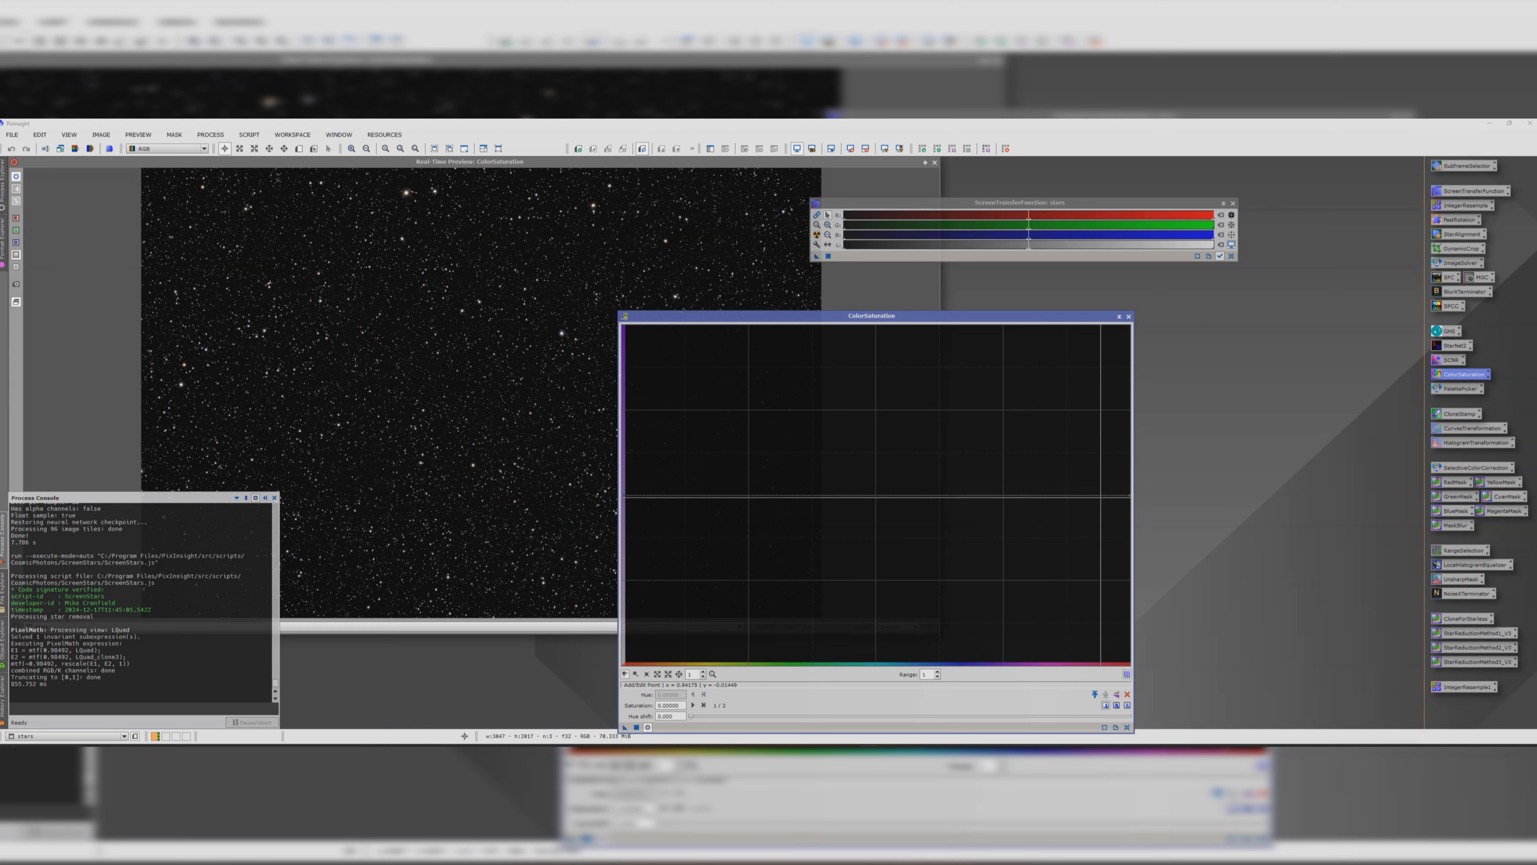
click(1130, 495)
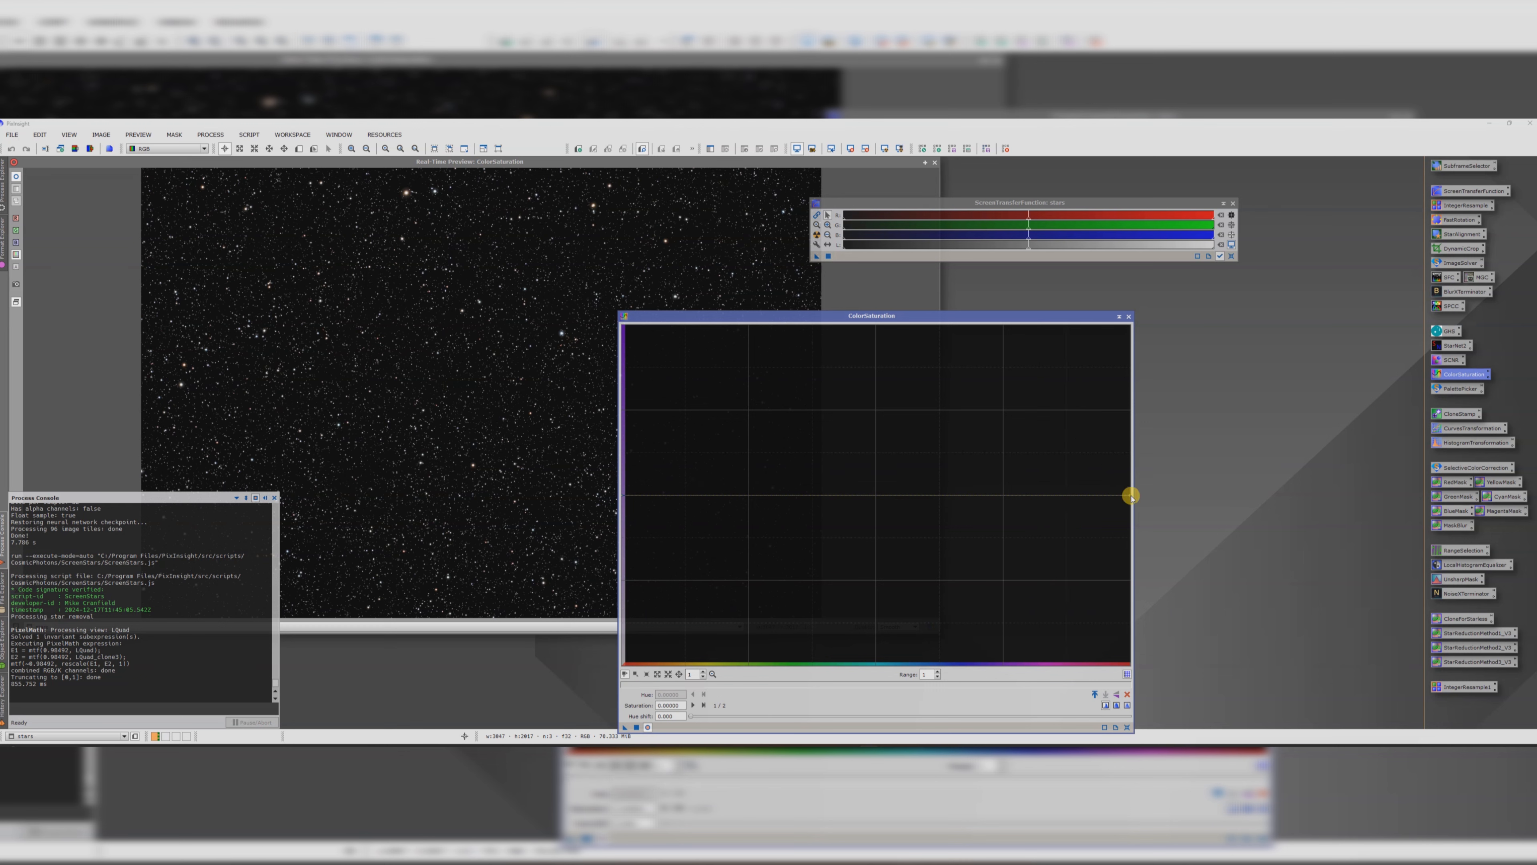
drag(1131, 495, 1126, 359)
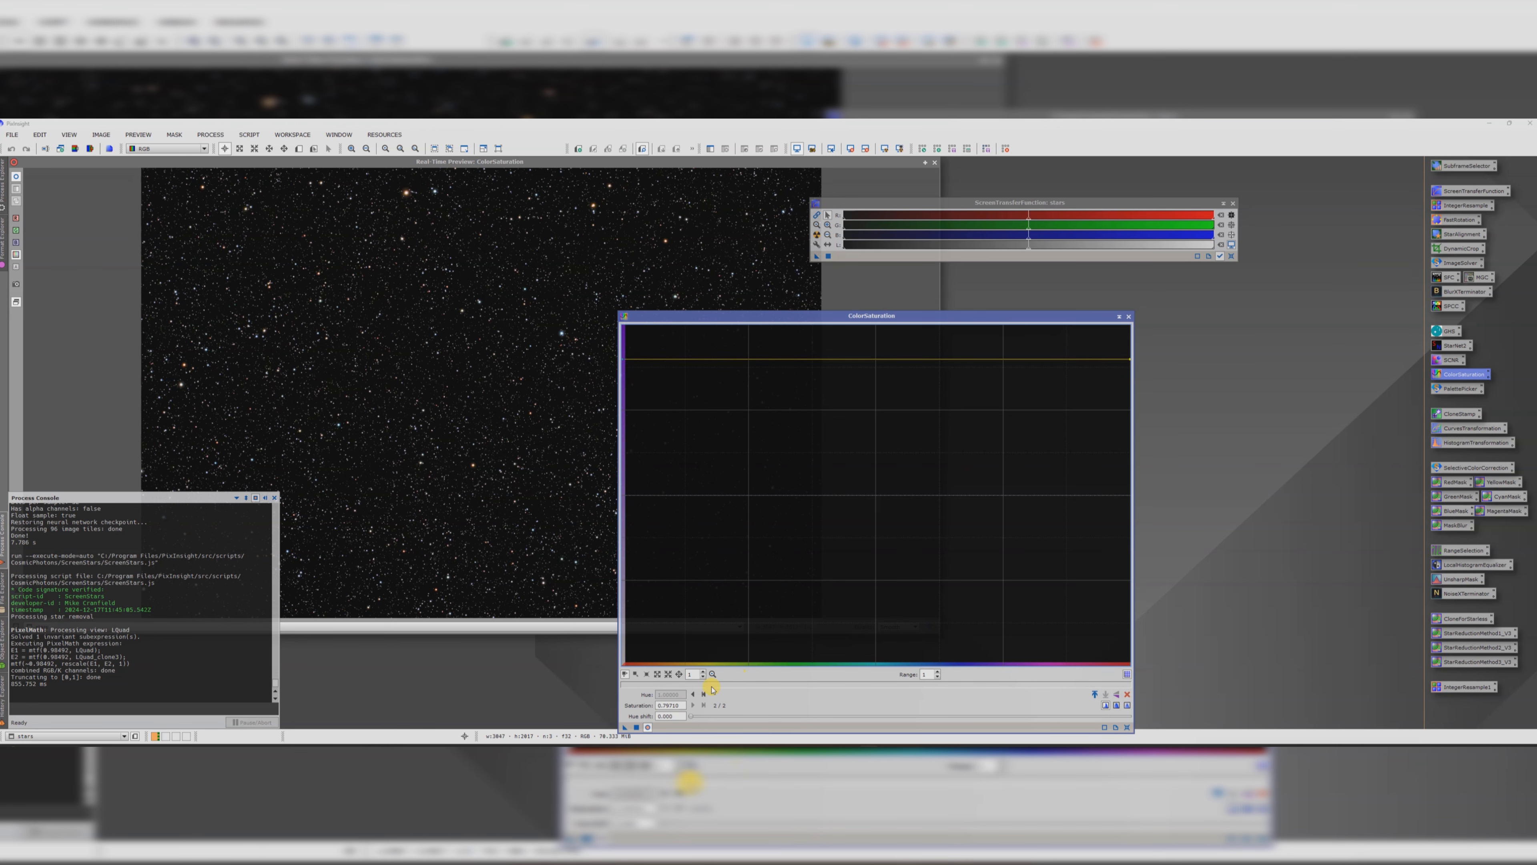
click(636, 727)
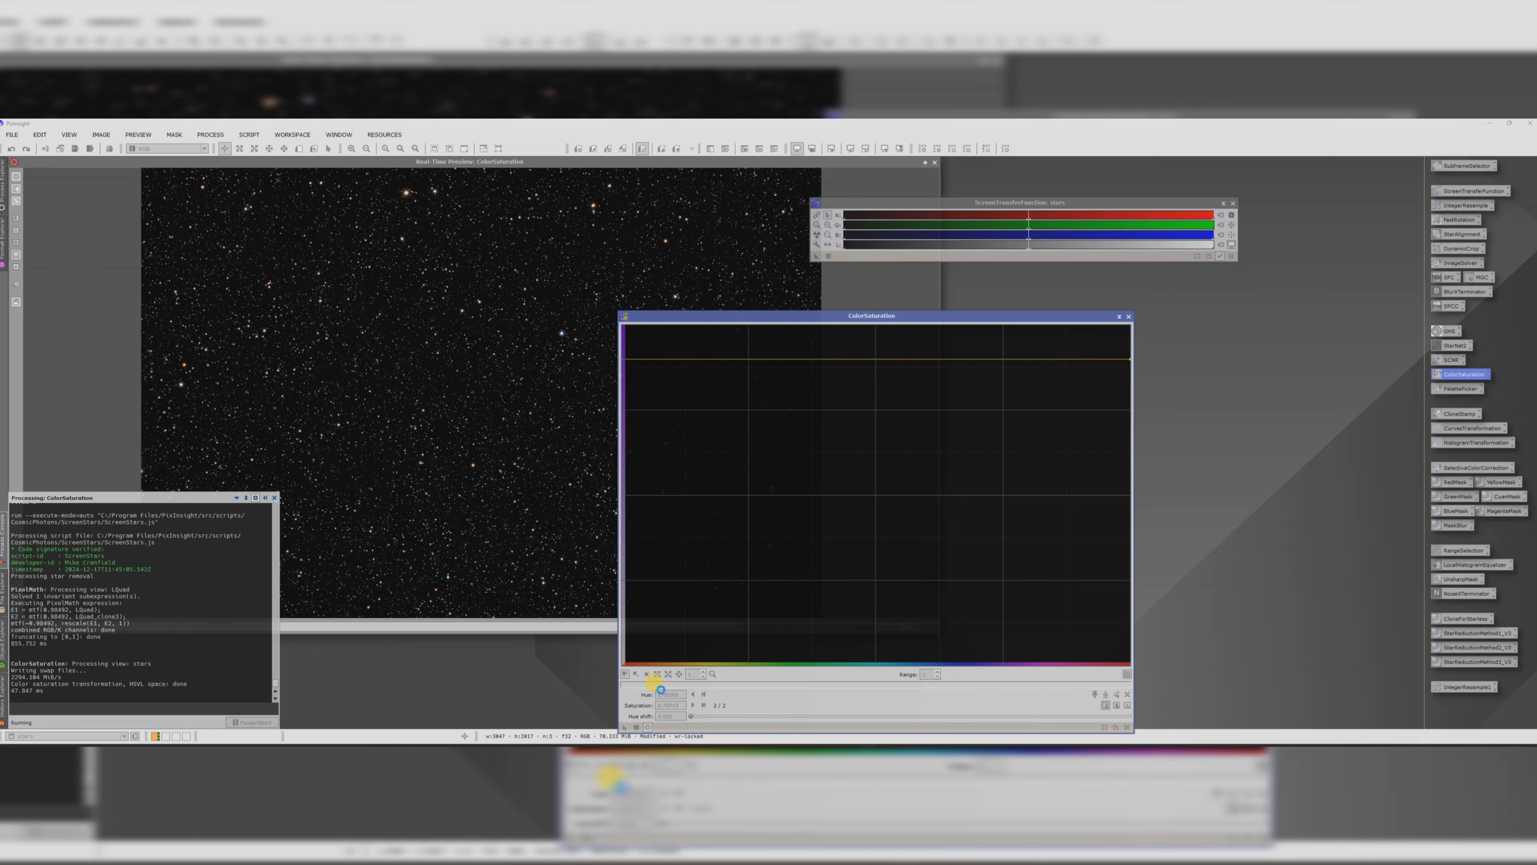
click(1129, 317)
click(934, 162)
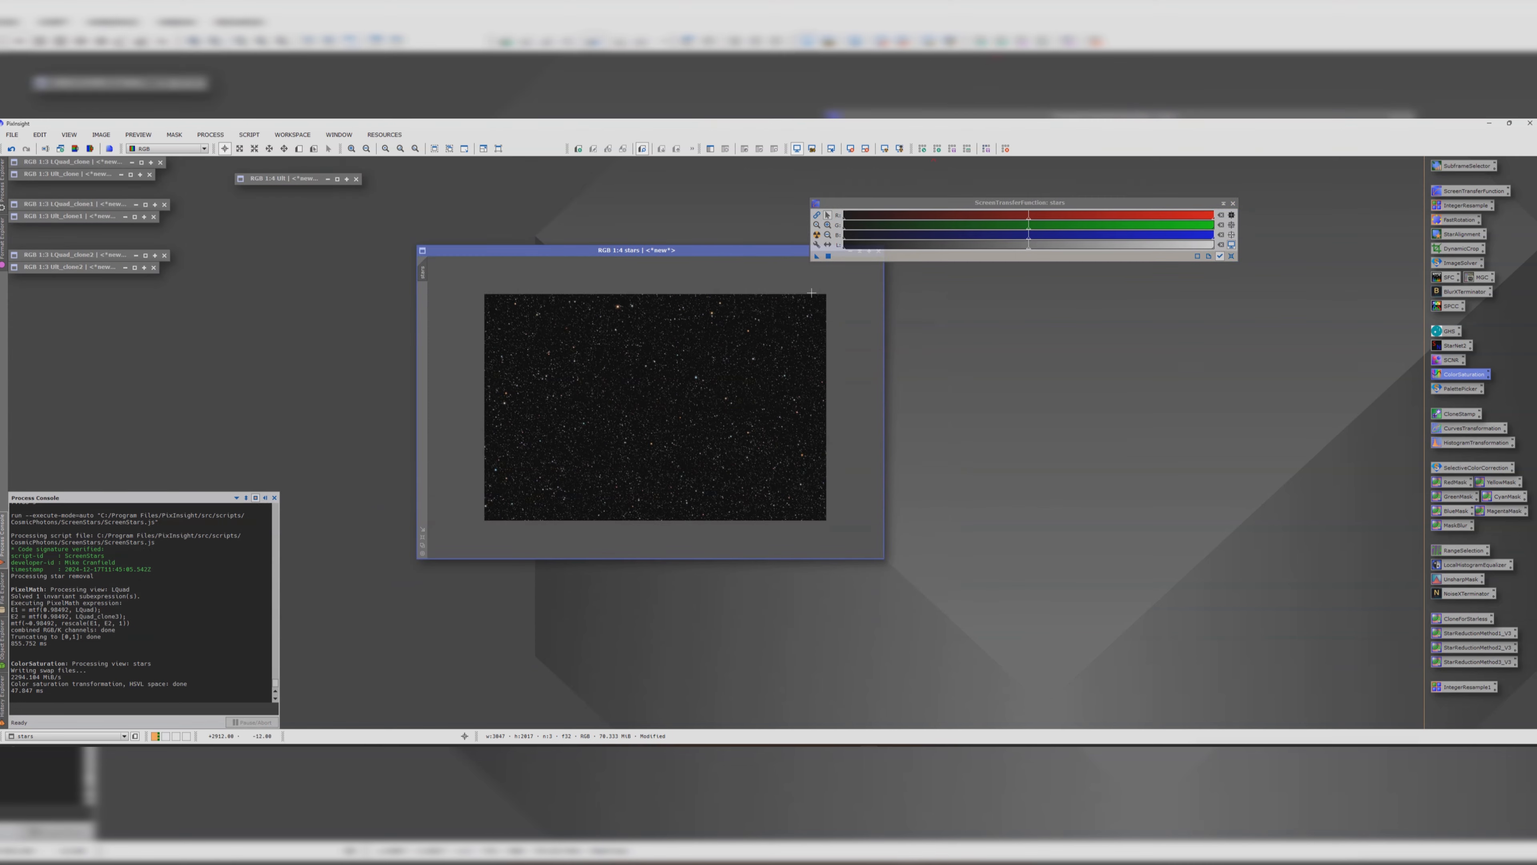
Step: Check the star colors up close and minimize the stars image
scroll(569, 350, up, 4)
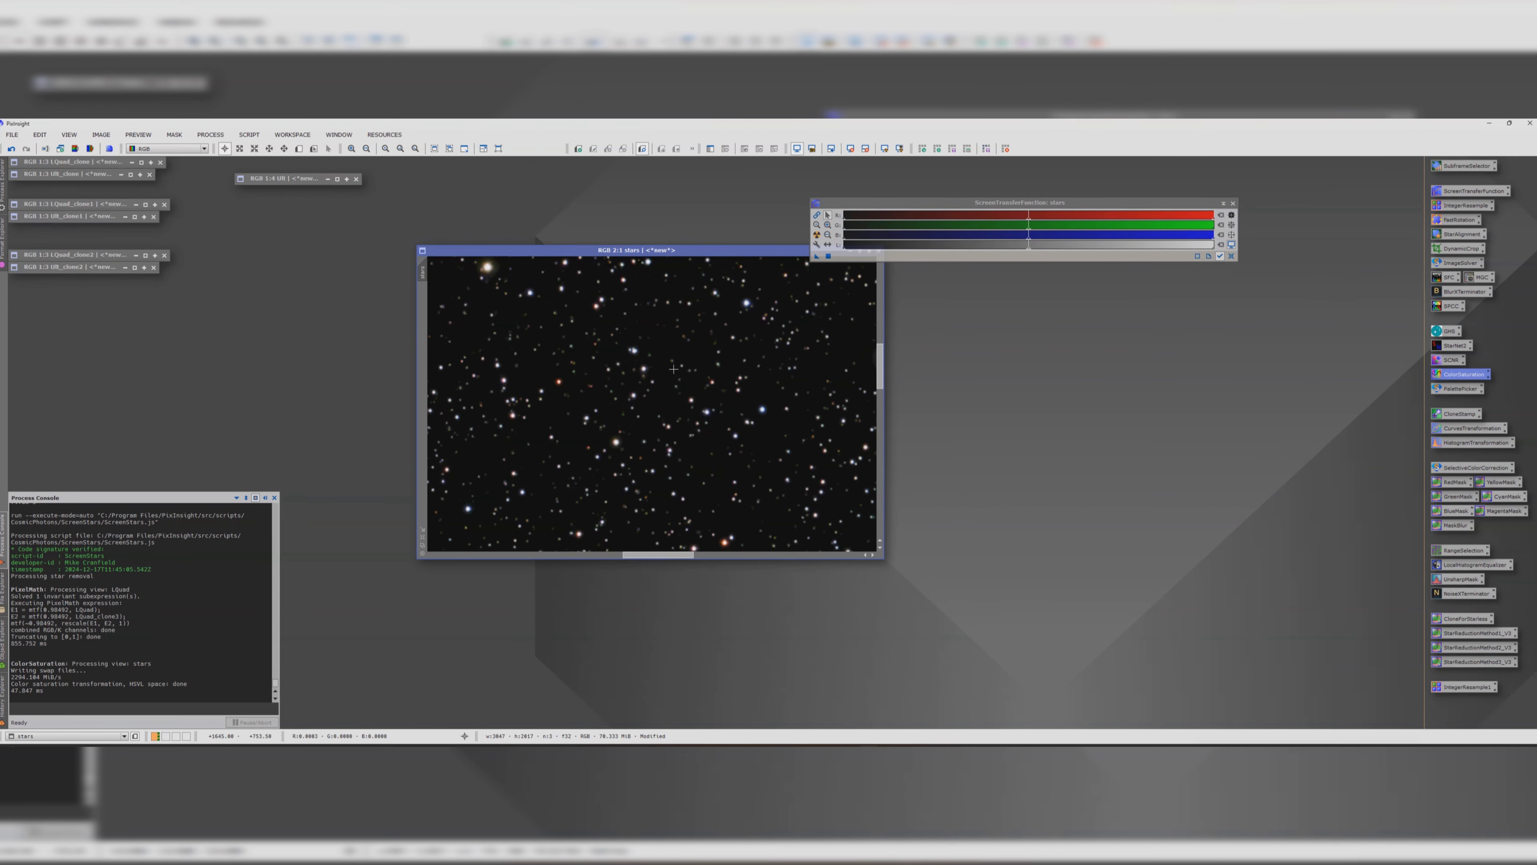
scroll(683, 380, down, 5)
drag(662, 248, 459, 257)
click(657, 262)
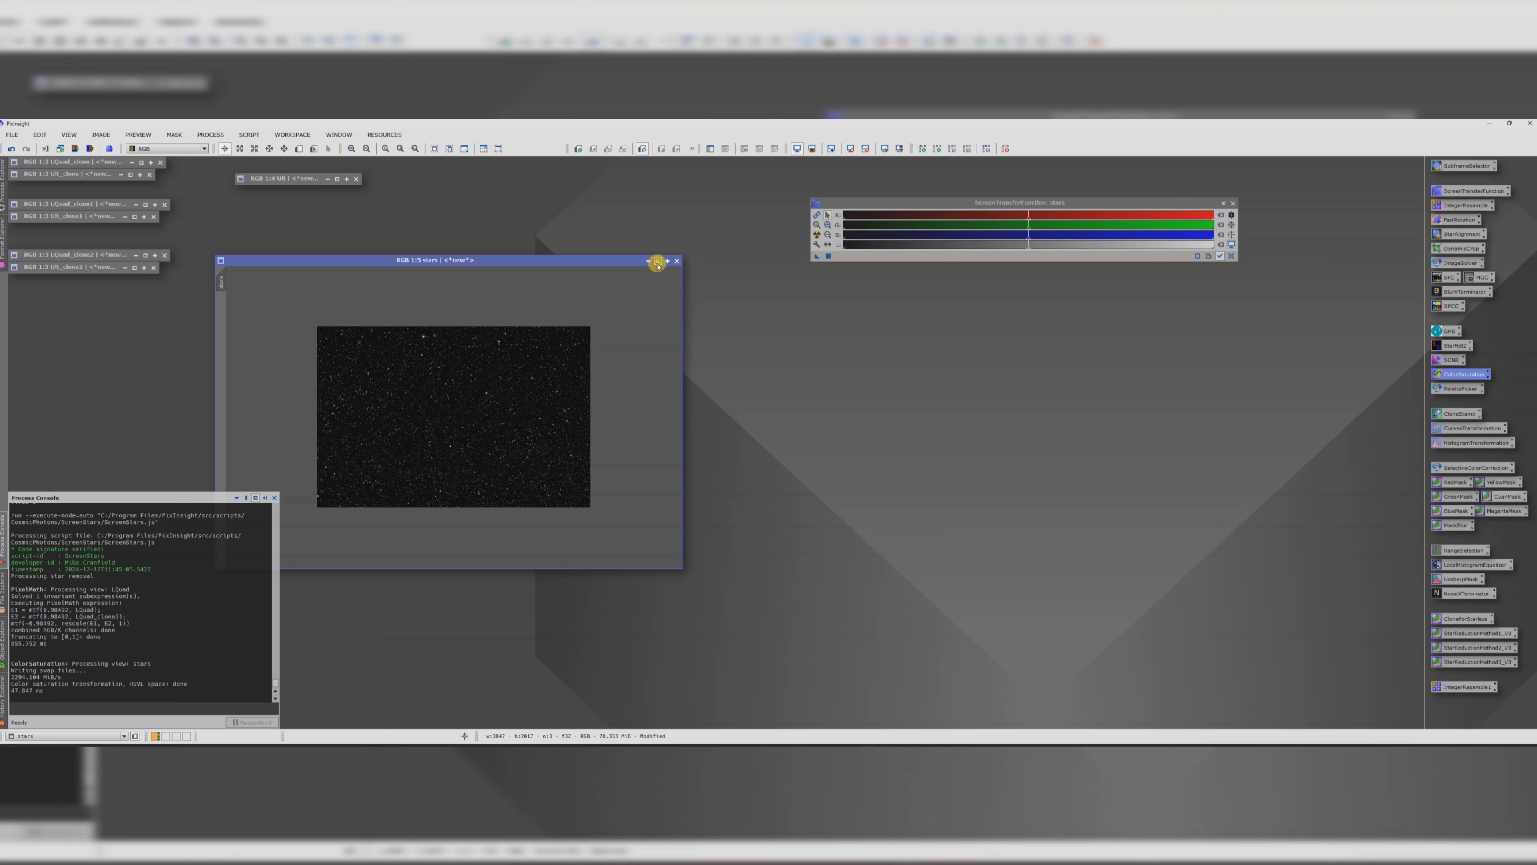
Step: Restore the Ult image window and launch the Perfect Palette Picker script
drag(463, 426, 338, 373)
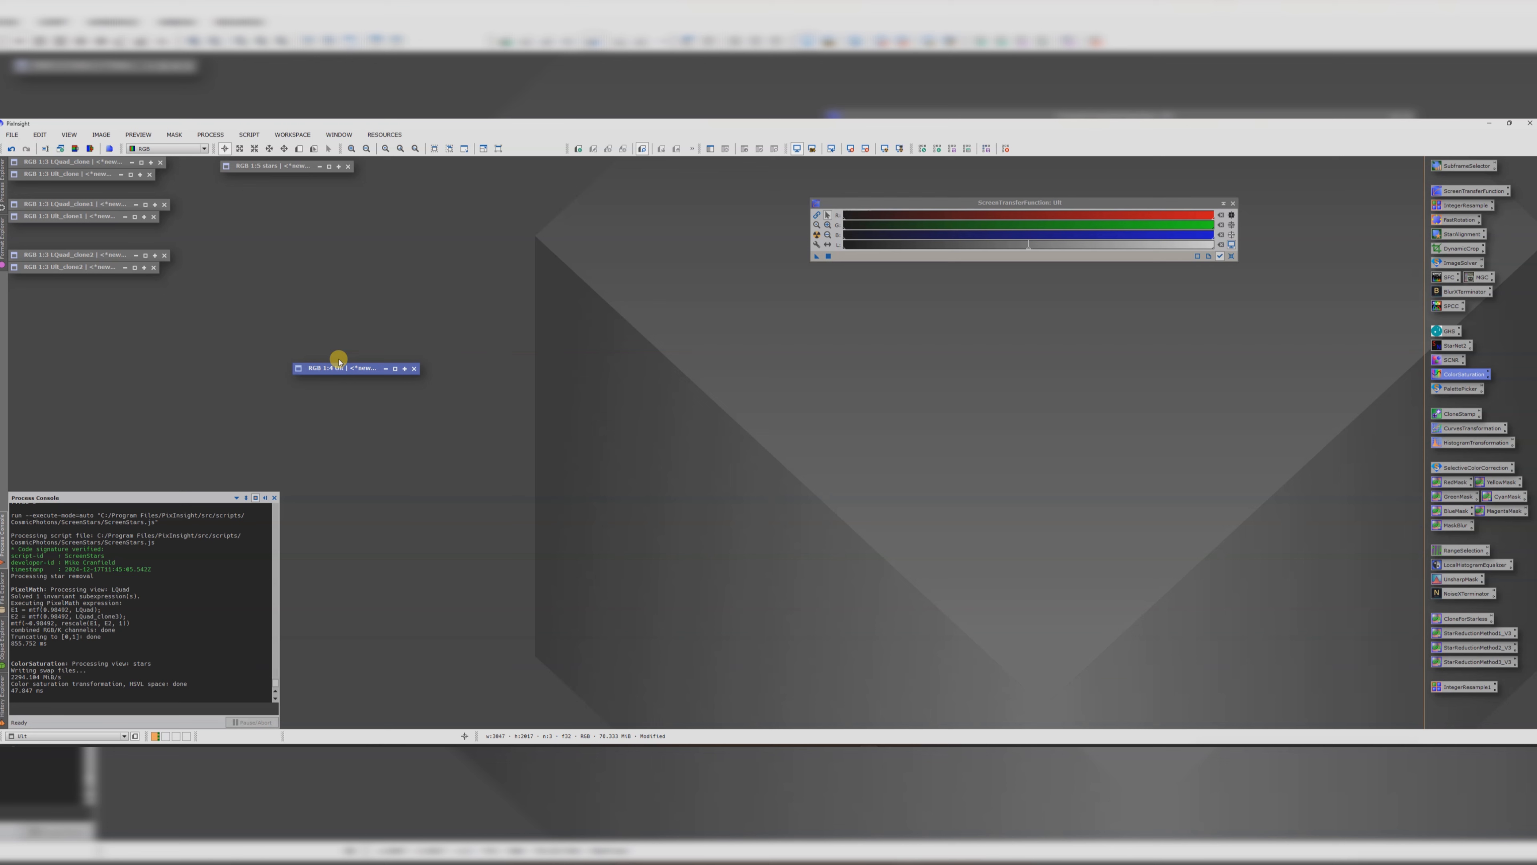
double_click(336, 370)
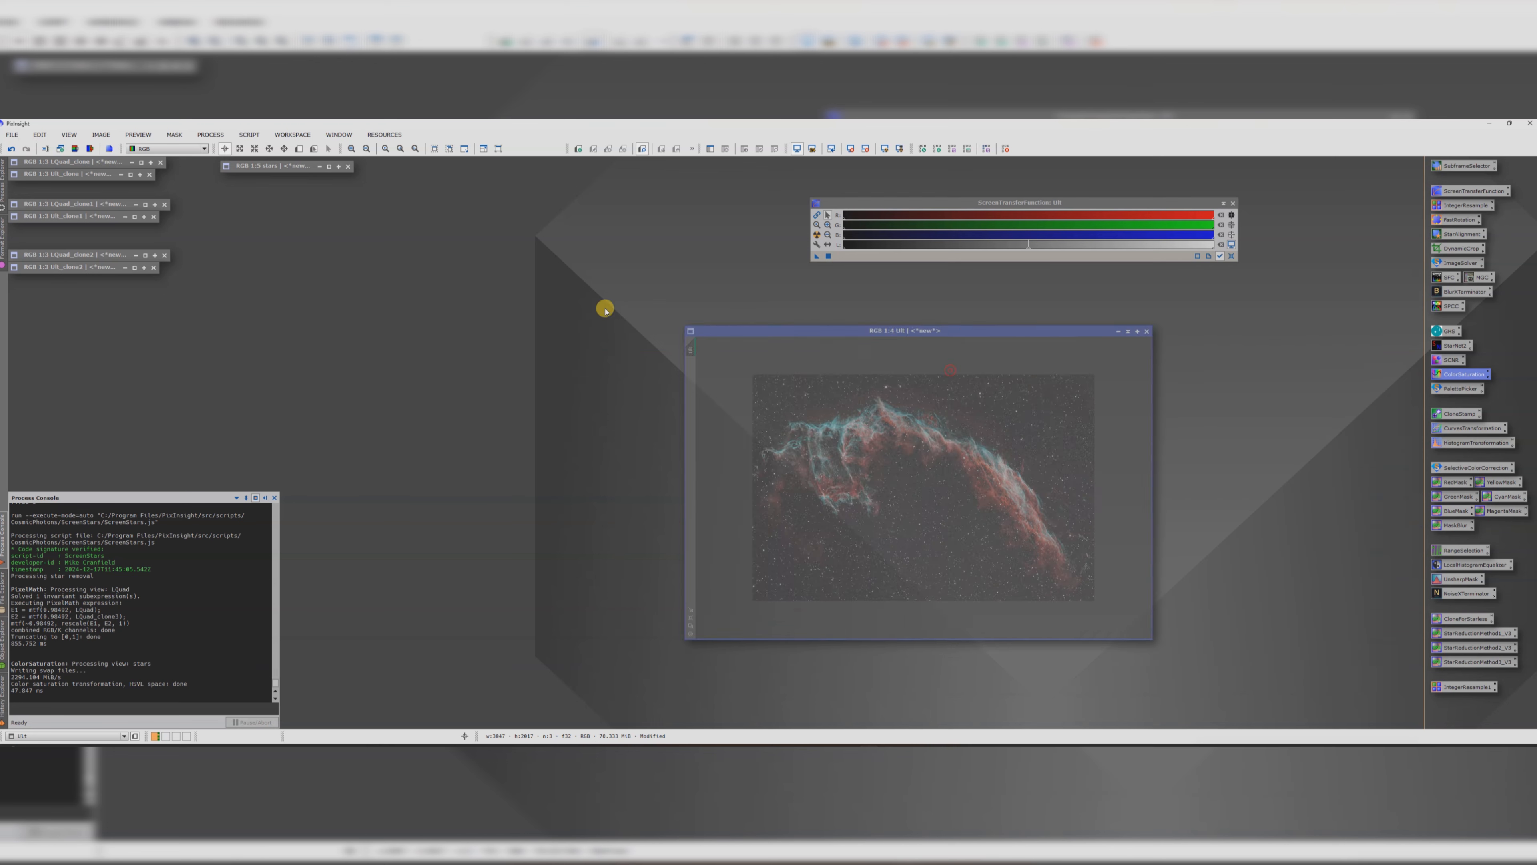
drag(555, 296, 443, 260)
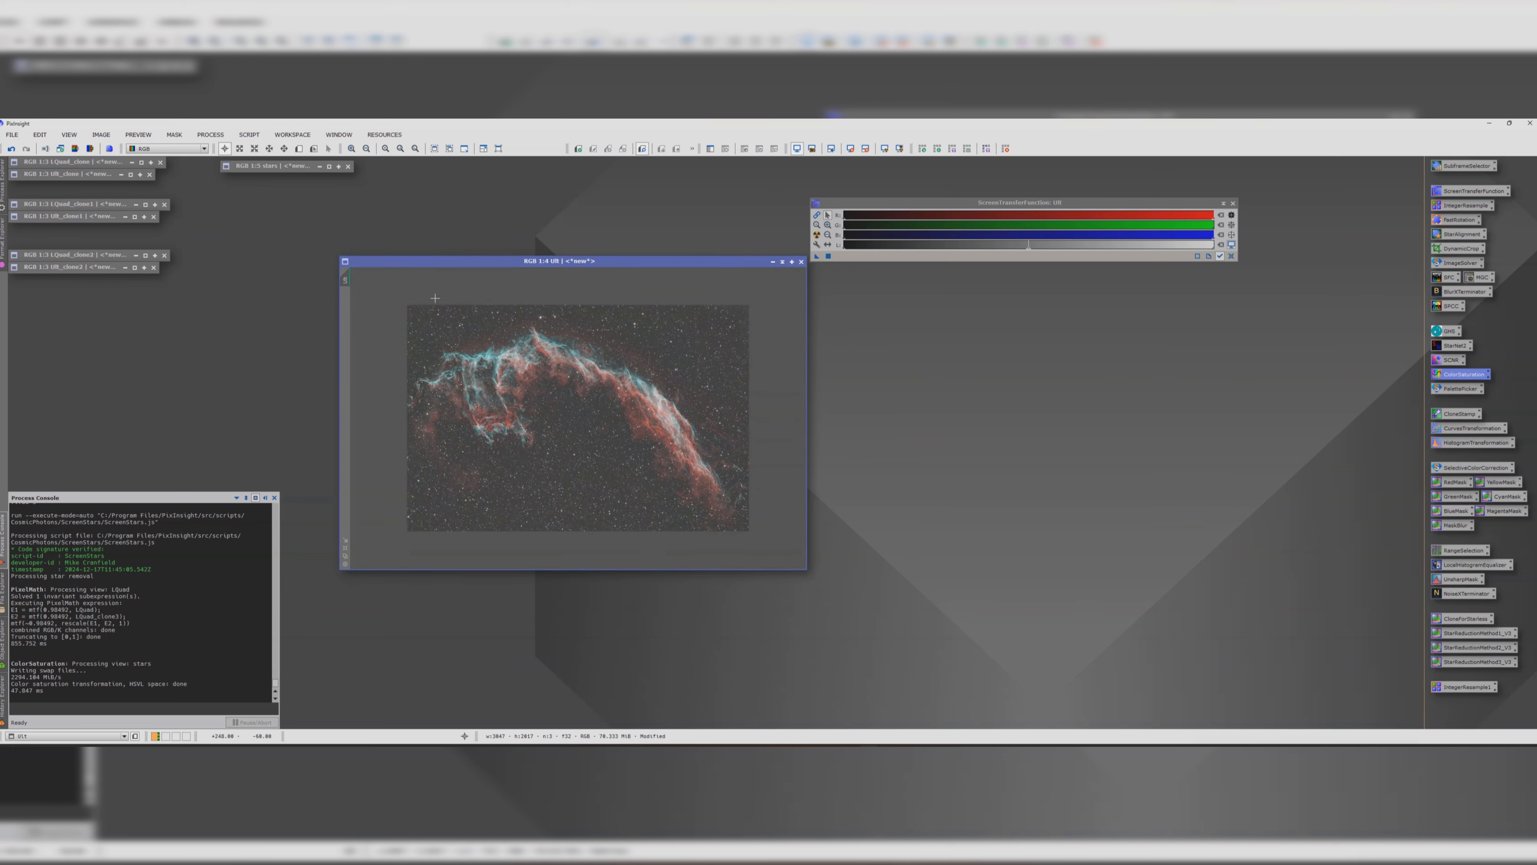
click(249, 134)
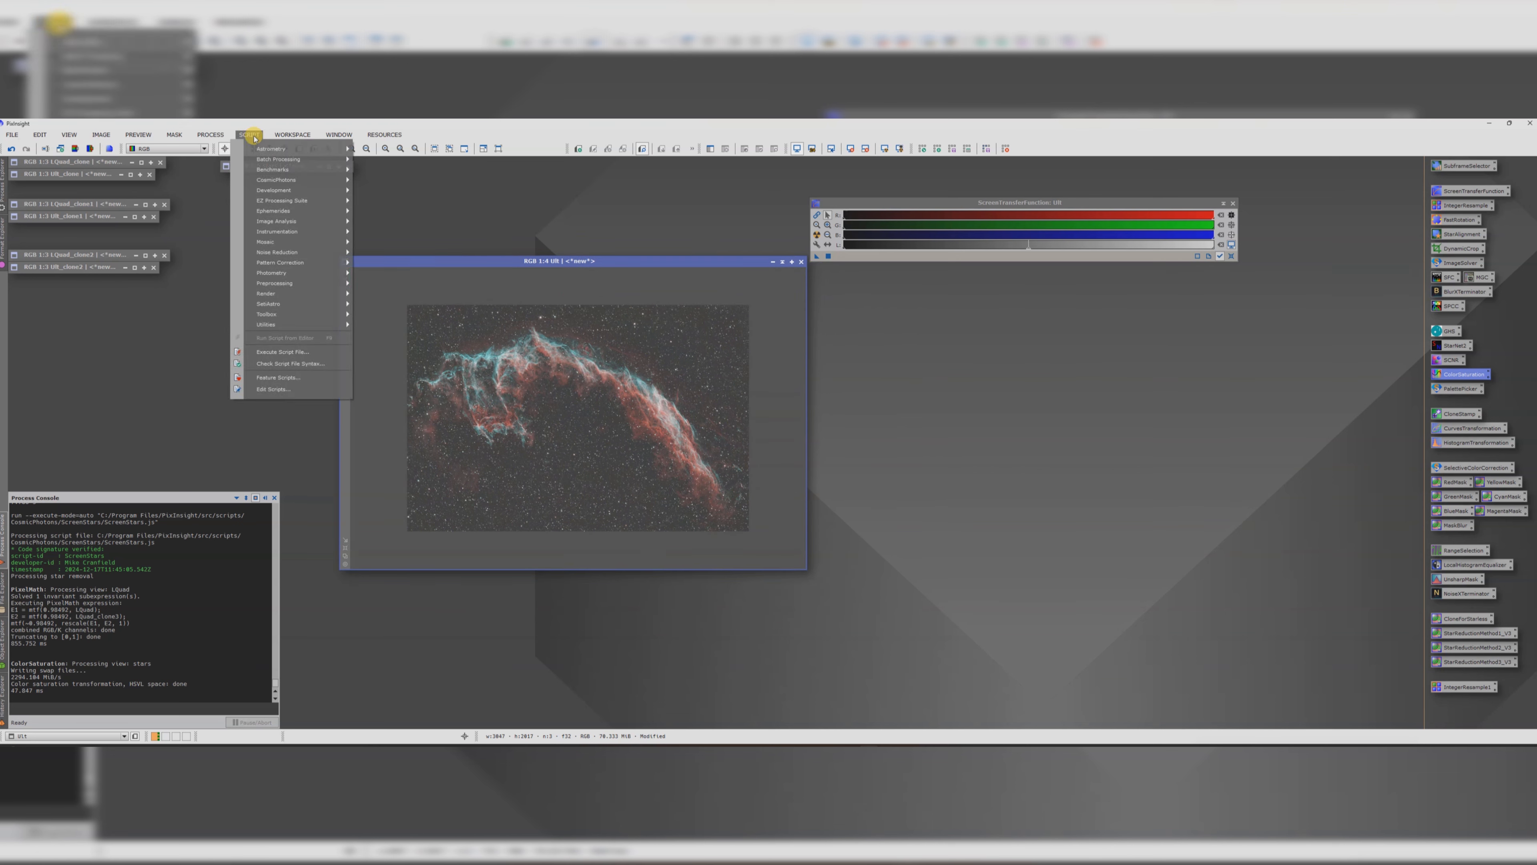
mouse_move(269, 303)
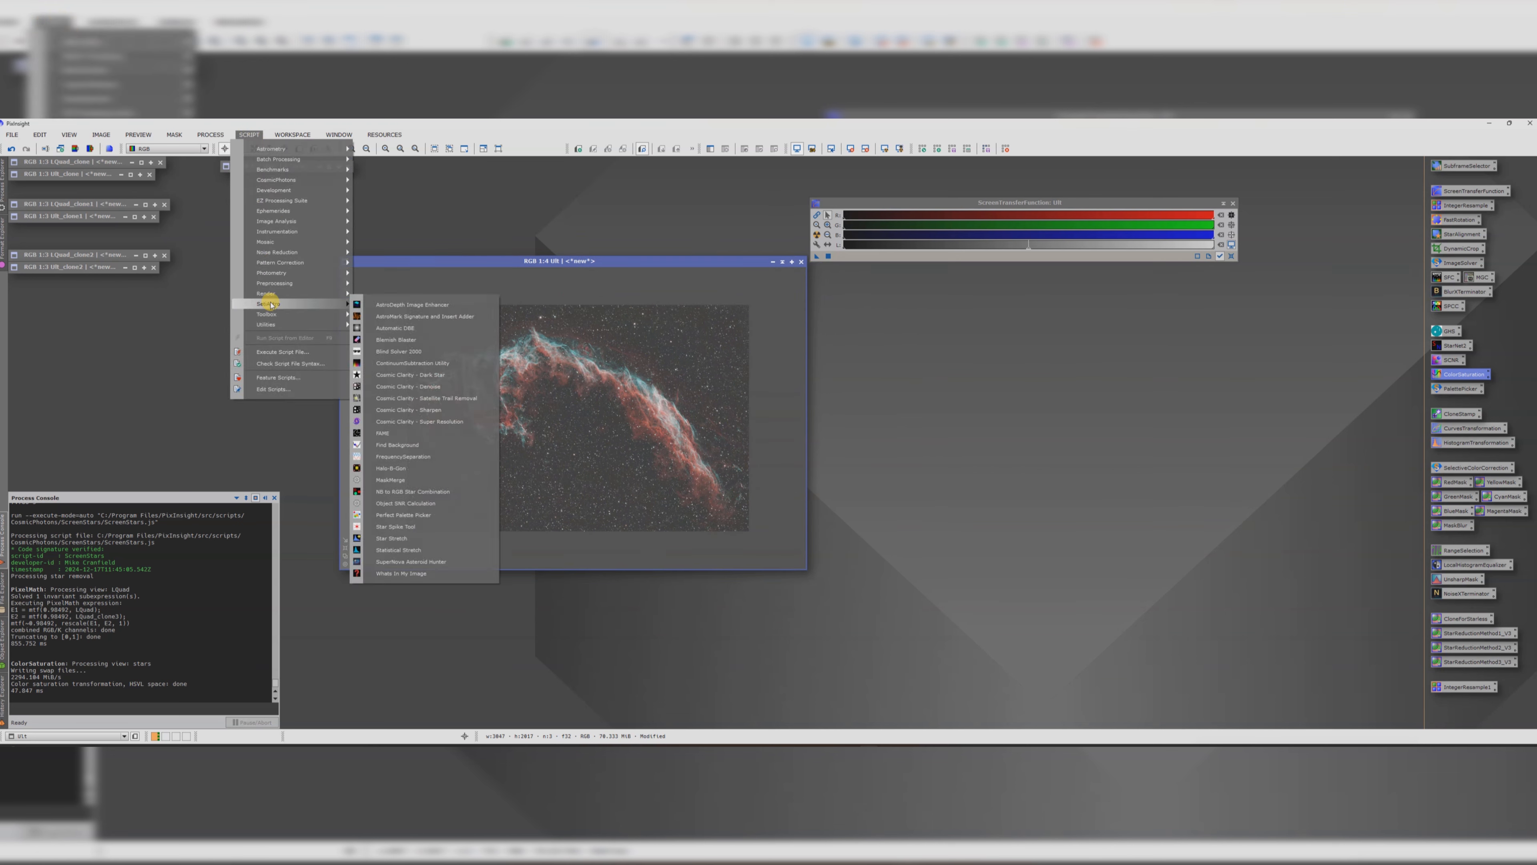
click(412, 516)
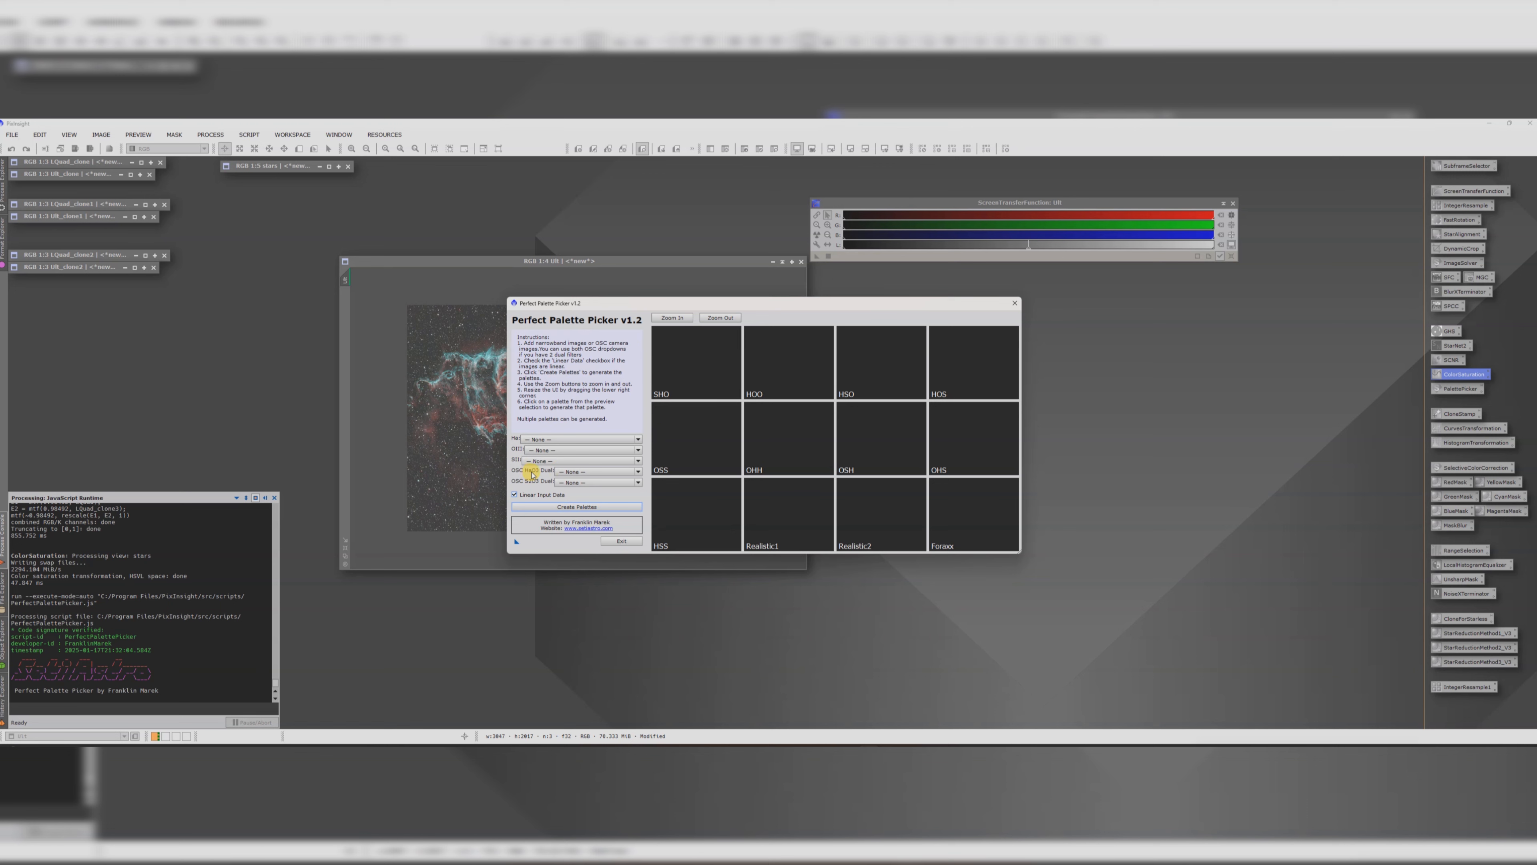
Step: Assign Ult as the OSC HaOIII dual input with linear input data and create the palette previews
click(570, 477)
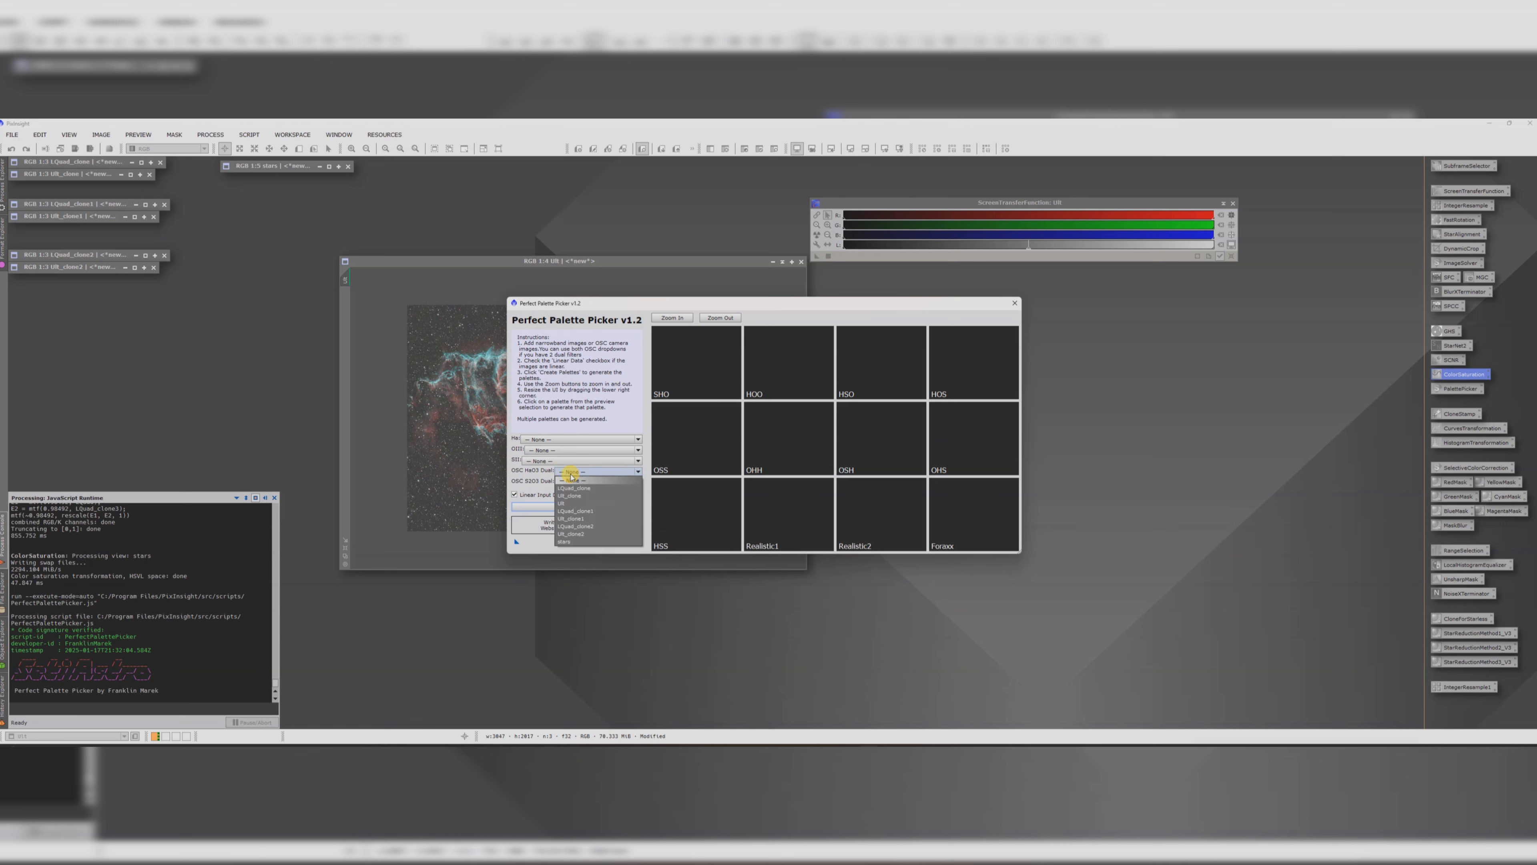
click(565, 503)
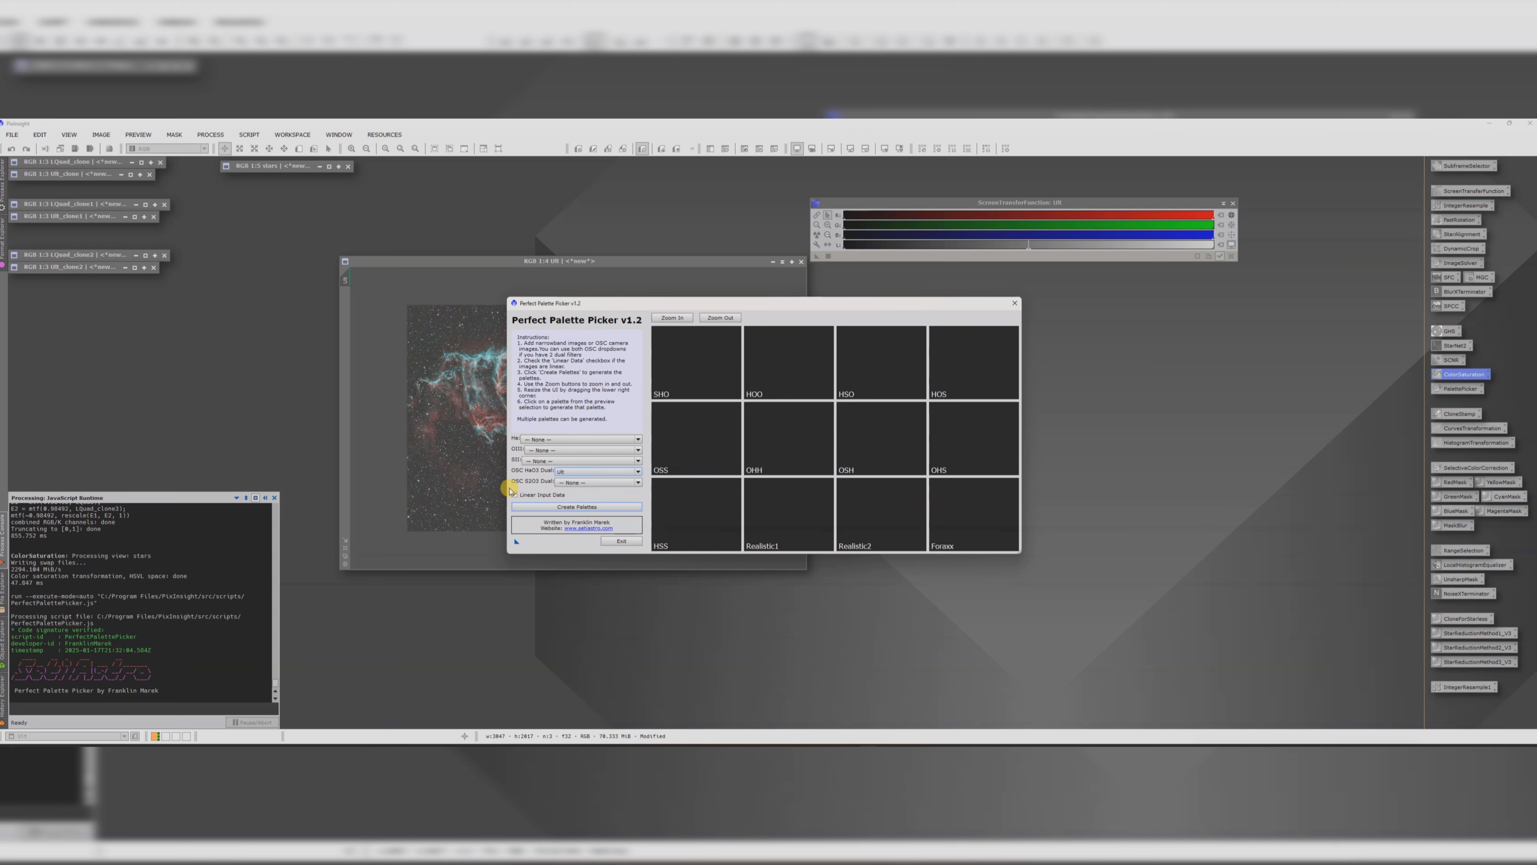
click(572, 507)
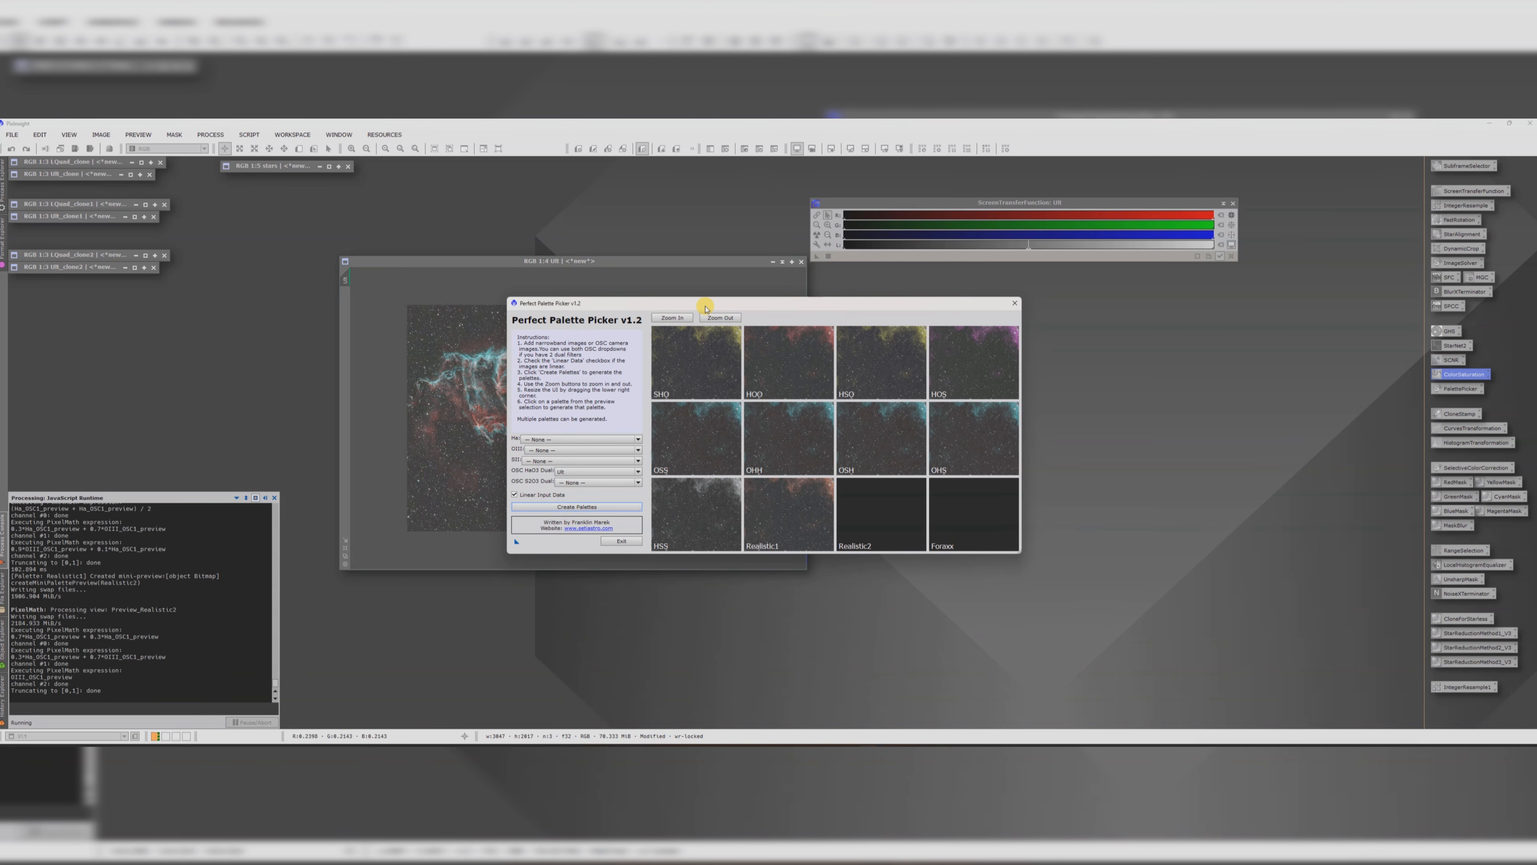
Step: Enlarge the palette previews to show the whole nebula, generate the Foraxx palette image, and close the script
drag(705, 308, 455, 195)
drag(768, 436, 1280, 690)
click(466, 205)
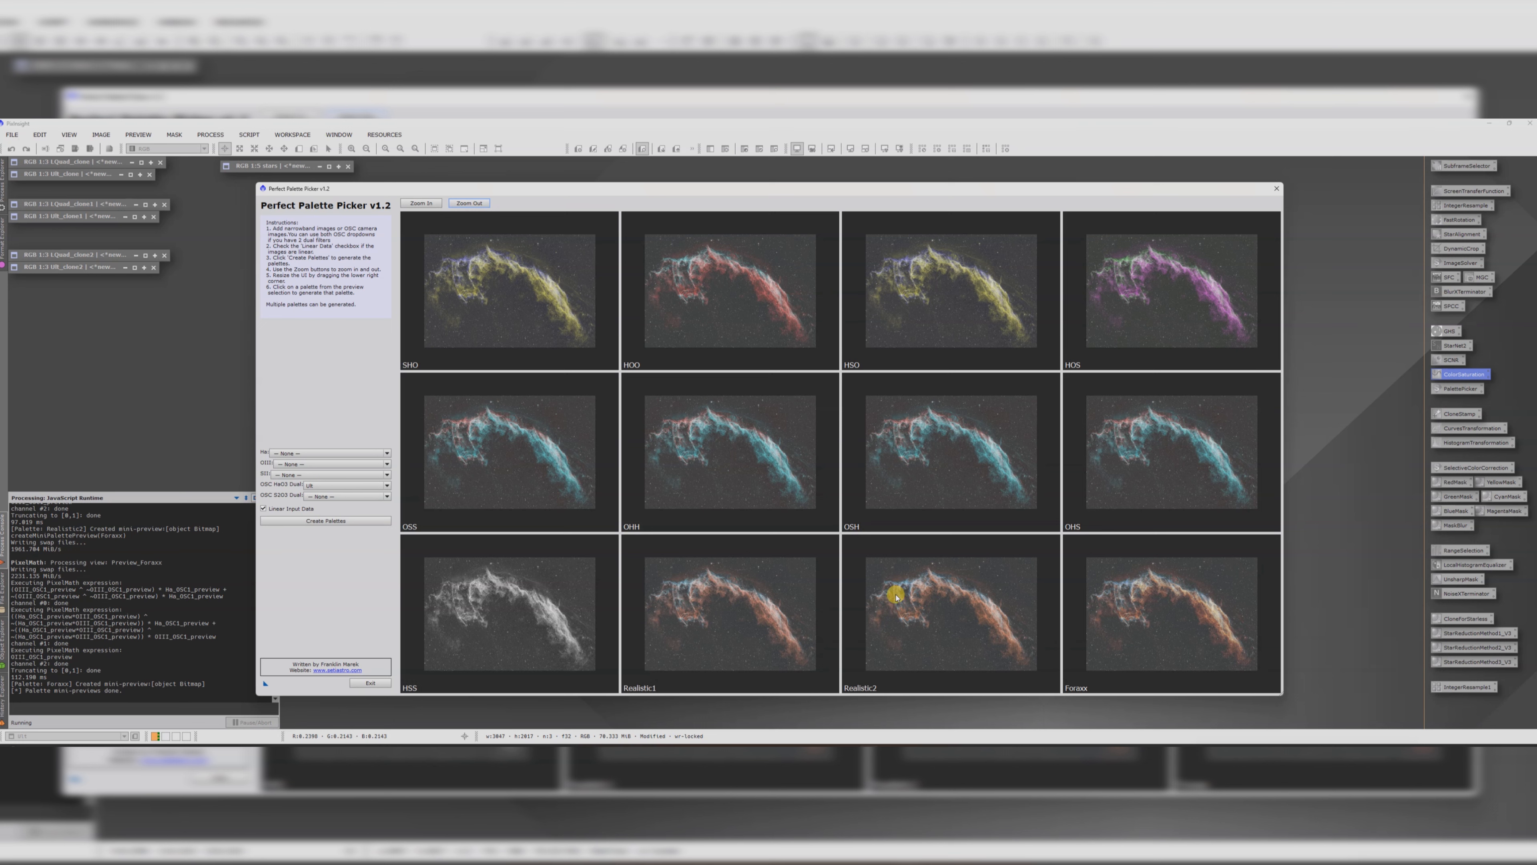
click(1138, 613)
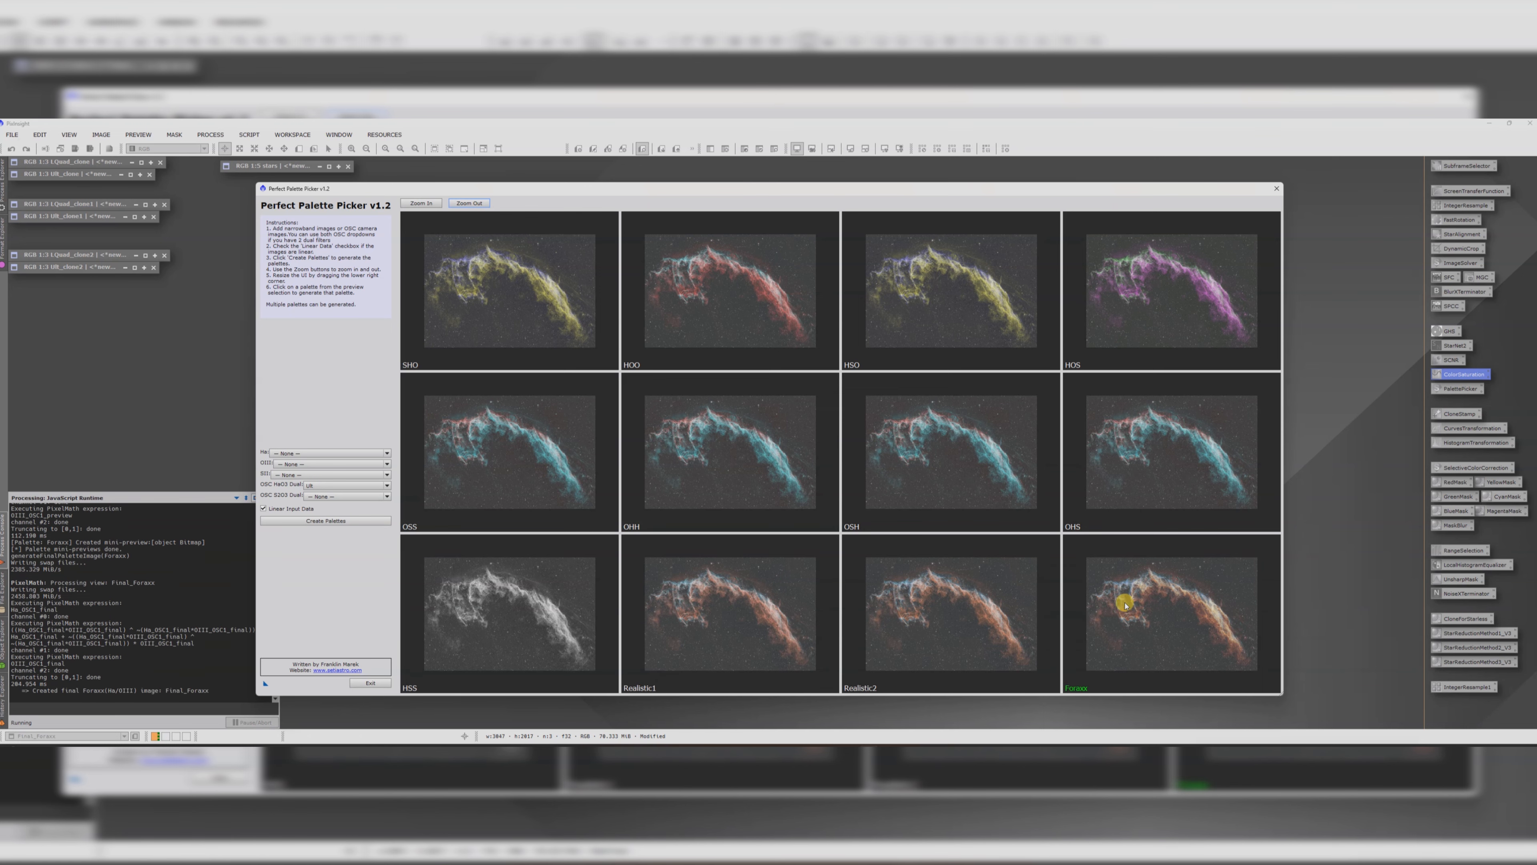
click(1276, 189)
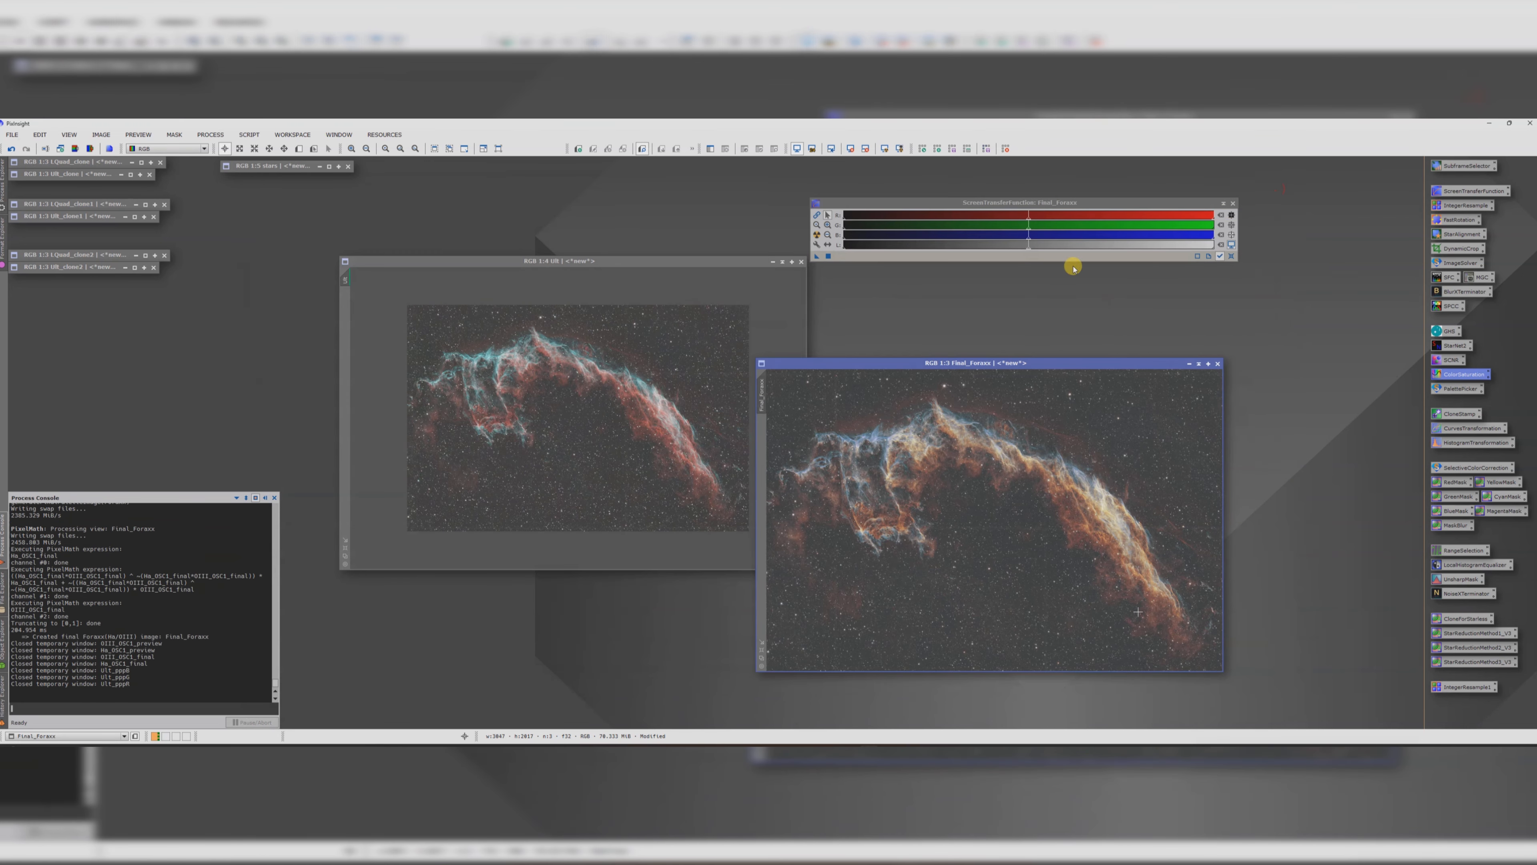
Step: Minimize the Ult image and park it with the other minimized images
drag(942, 365, 935, 311)
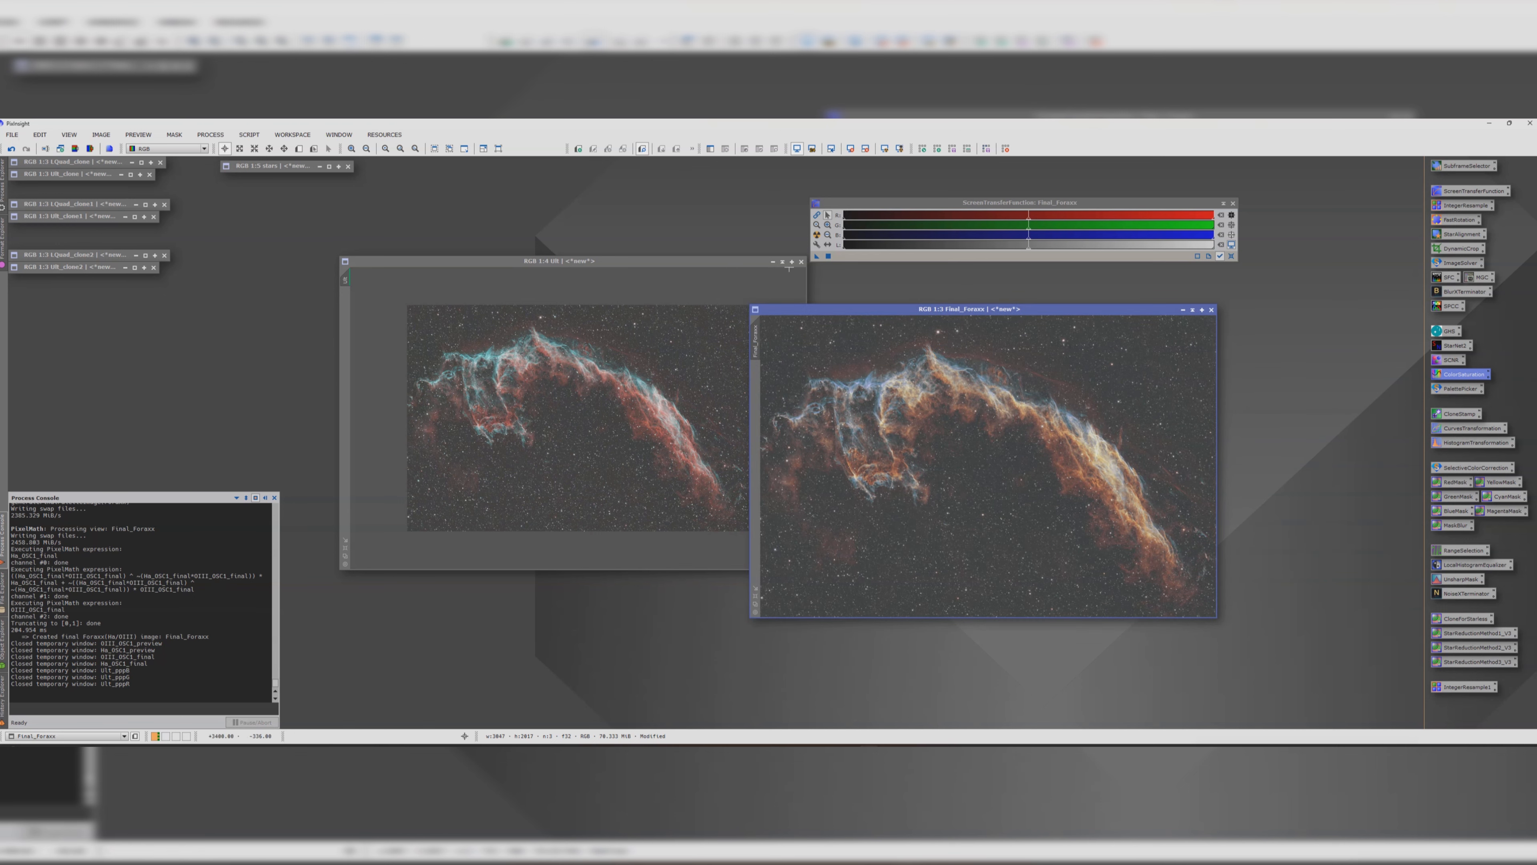
click(772, 263)
drag(388, 361, 82, 286)
Step: Clone the Final_Foraxx image and store the clone minimized with the other images
drag(755, 339, 456, 343)
click(871, 320)
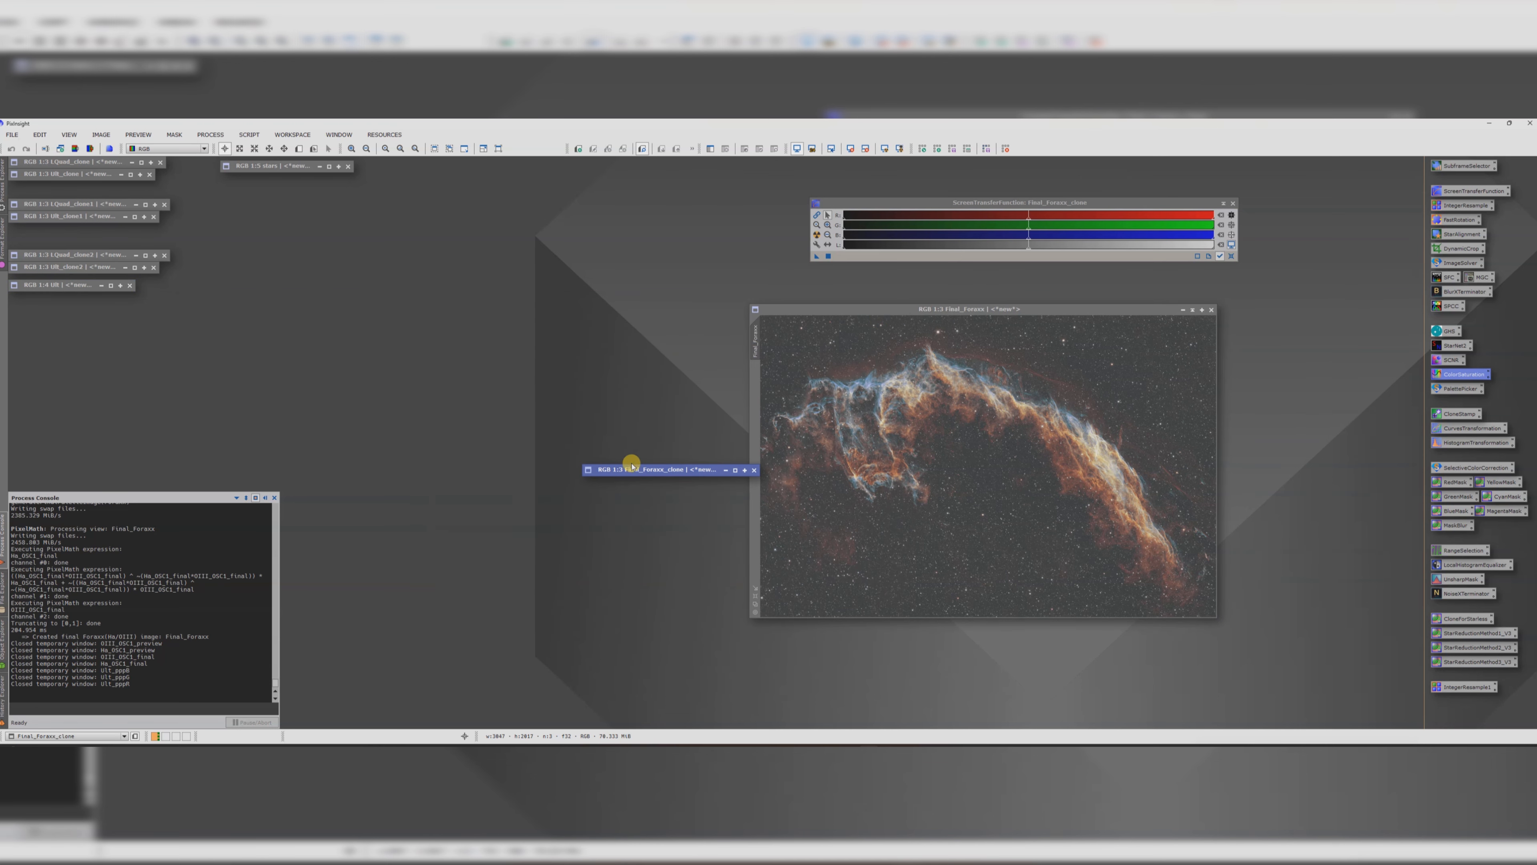
drag(628, 457, 71, 315)
drag(947, 310, 551, 273)
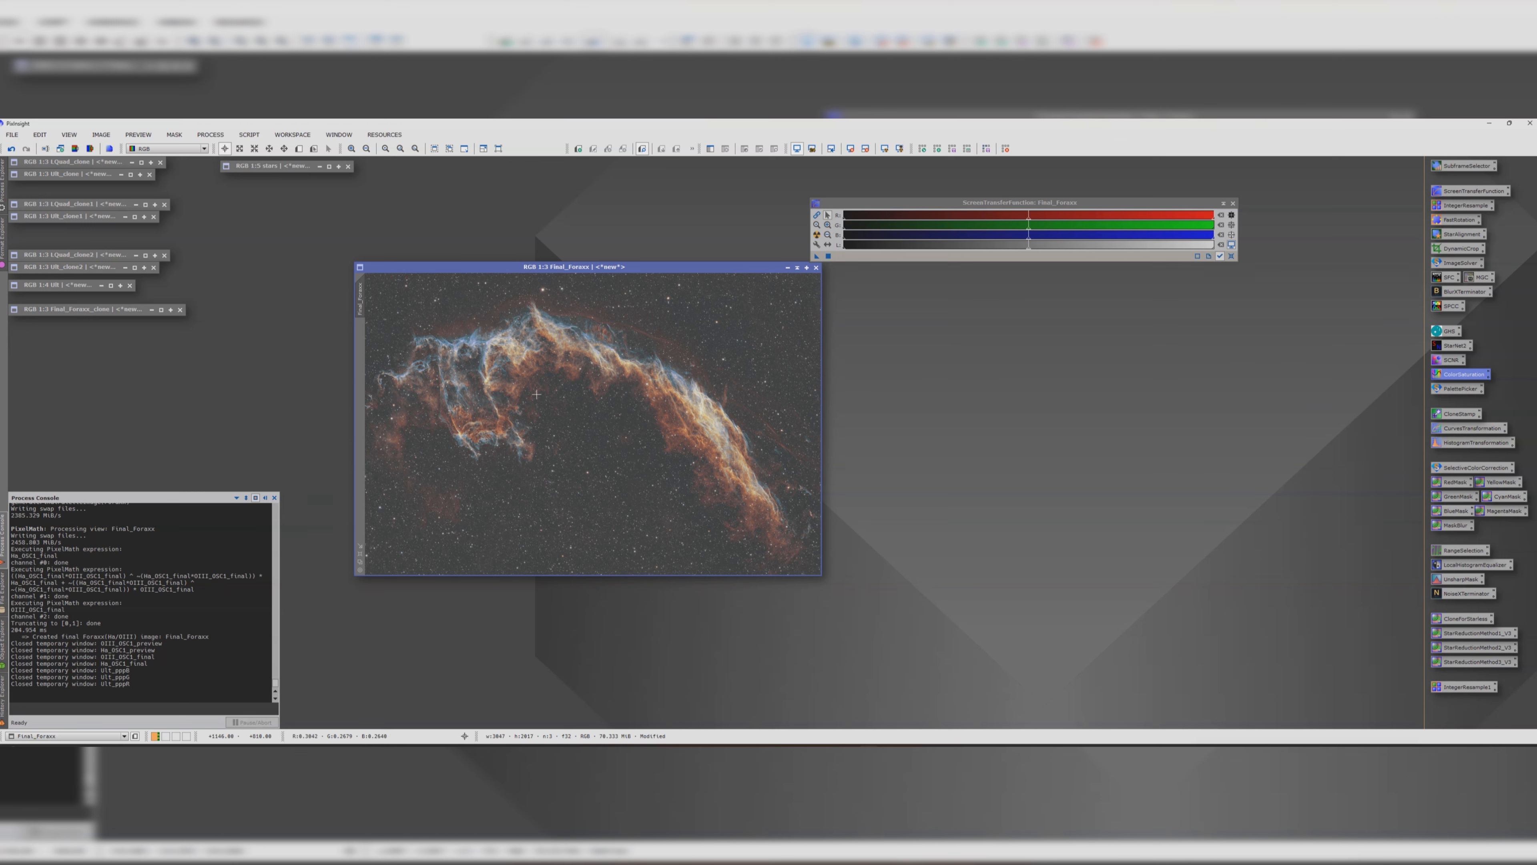
Step: Remove the stars from Final_Foraxx with StarNet2 and close the process
scroll(536, 395, down, 1)
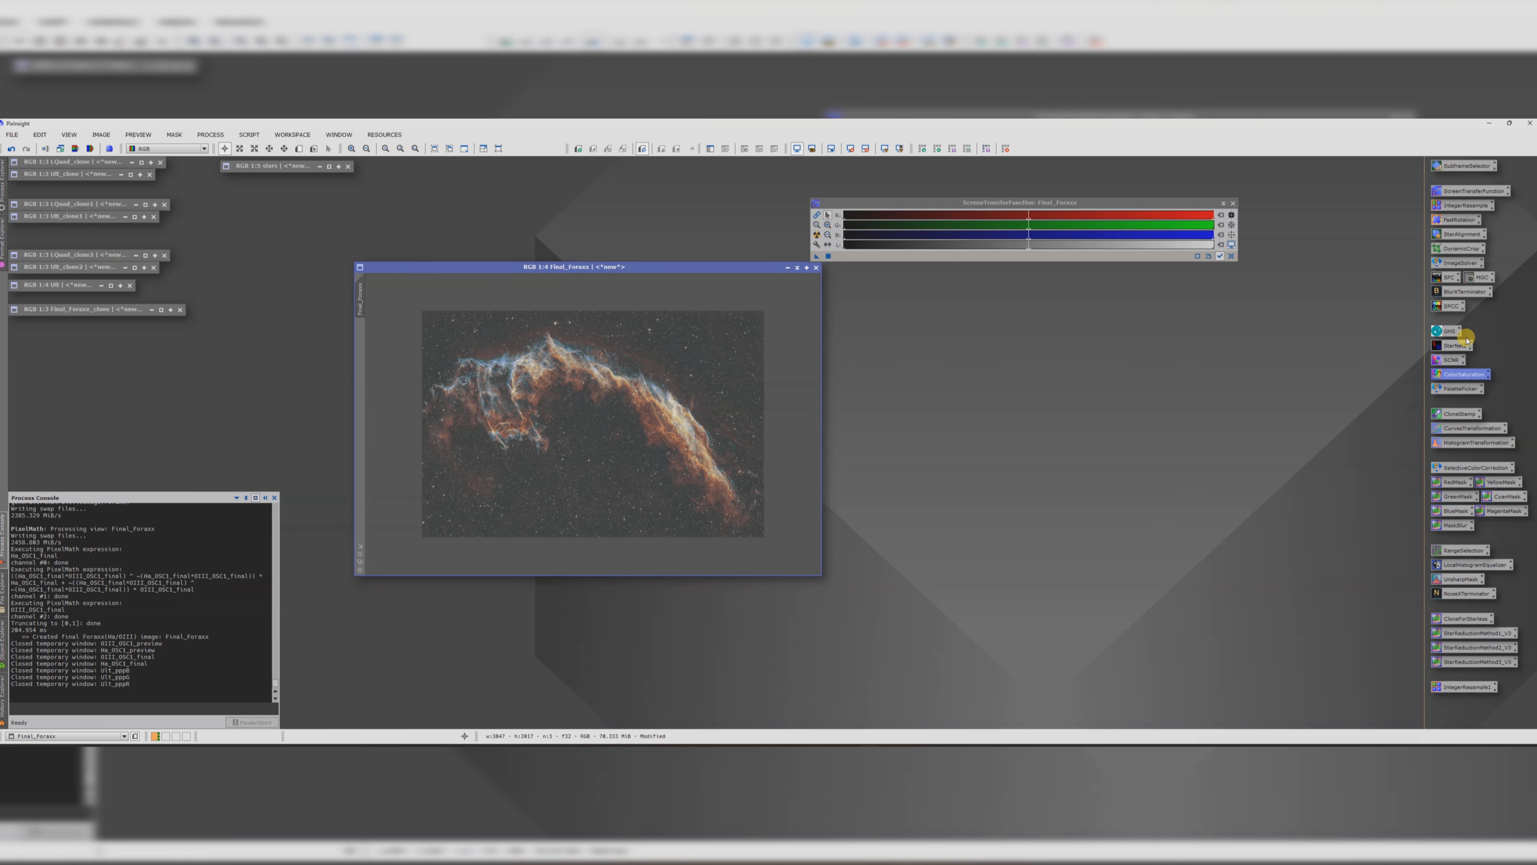
double_click(1455, 345)
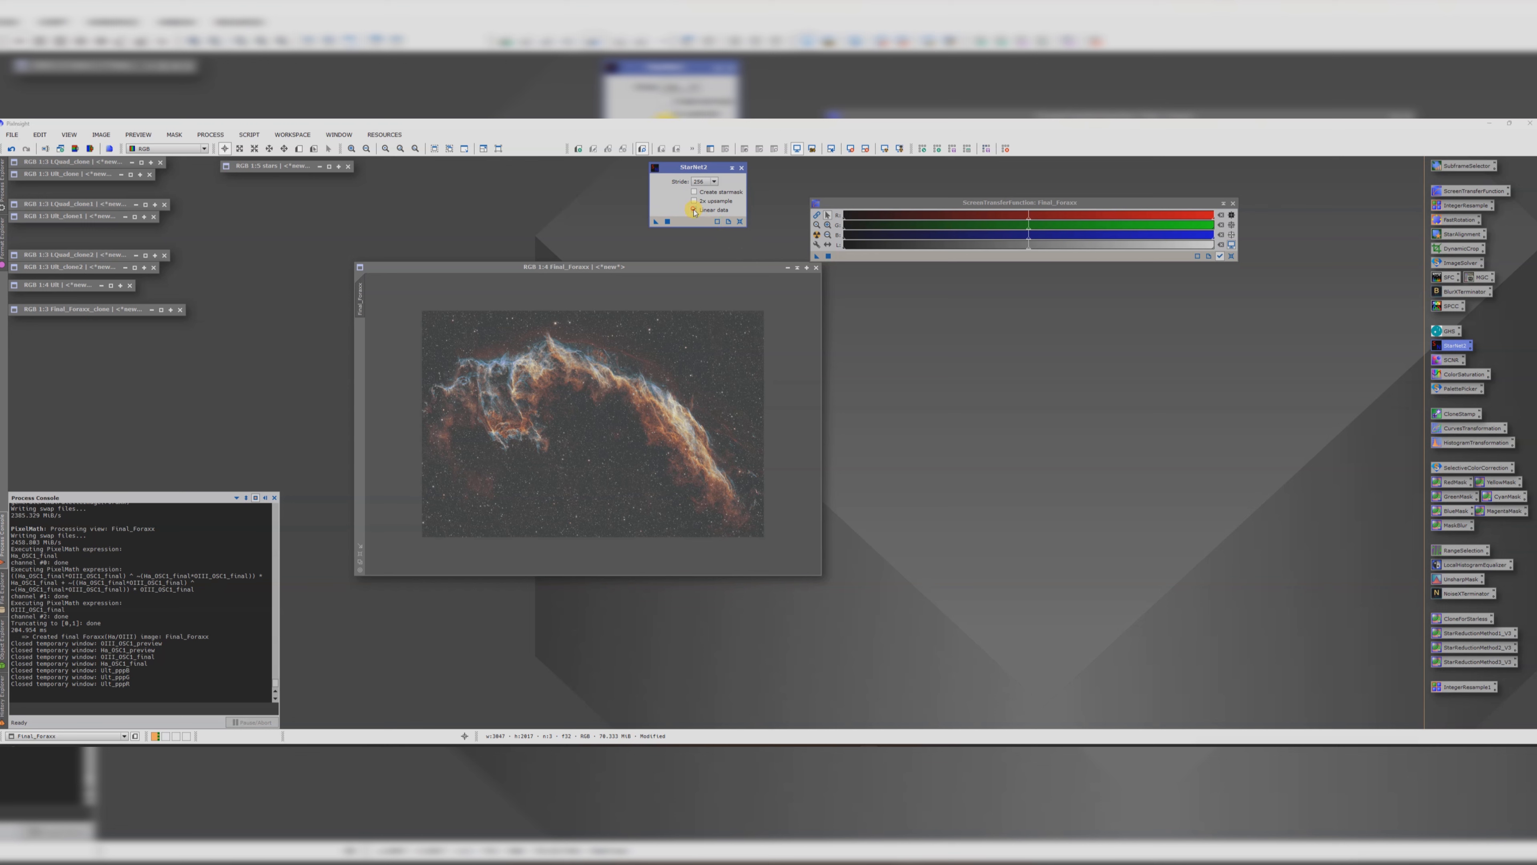
click(661, 226)
drag(651, 230, 603, 414)
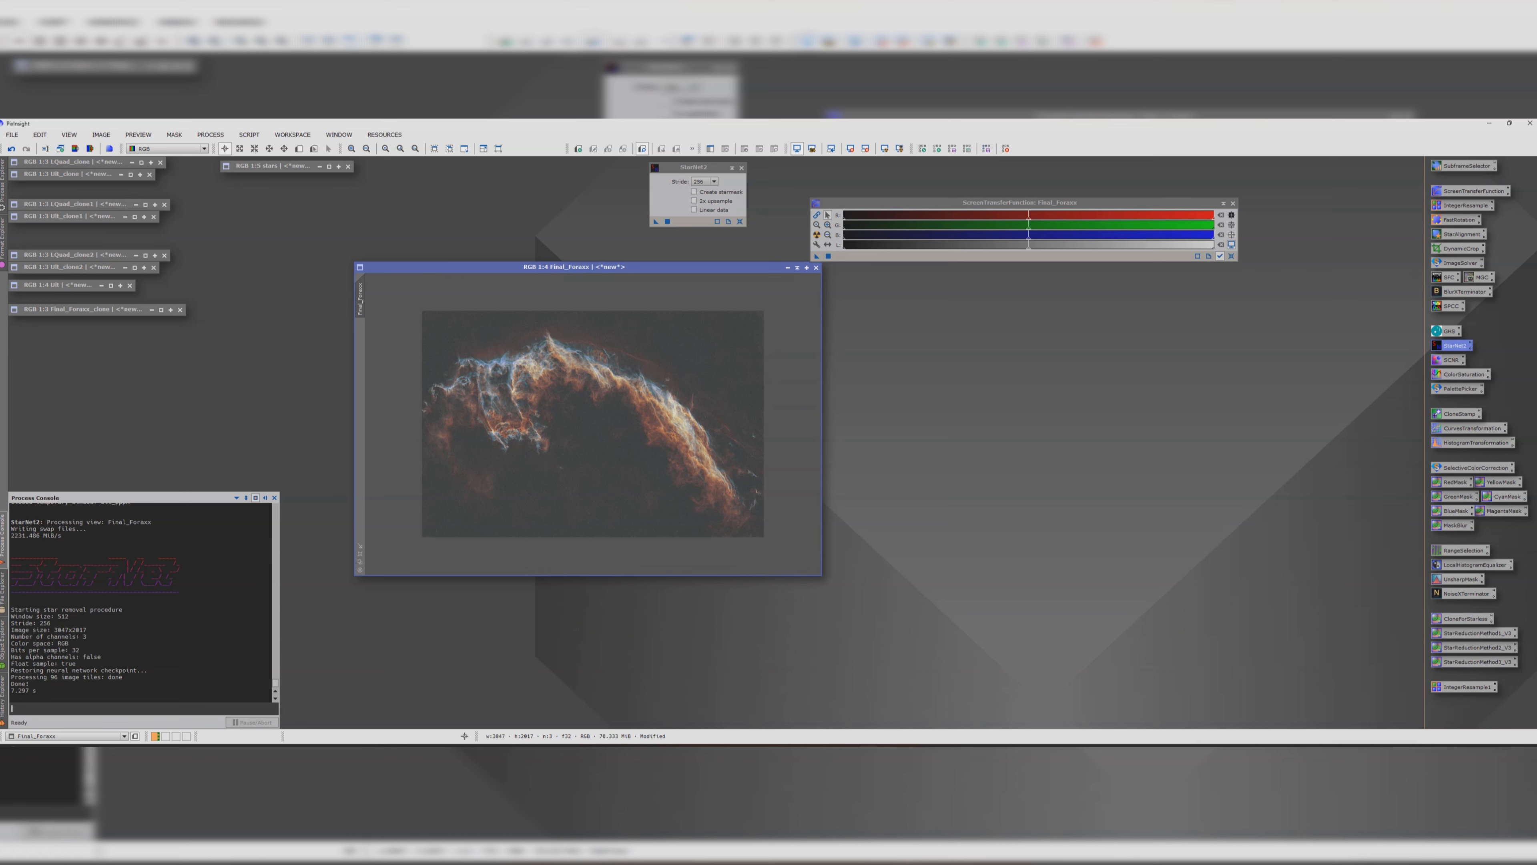
click(741, 166)
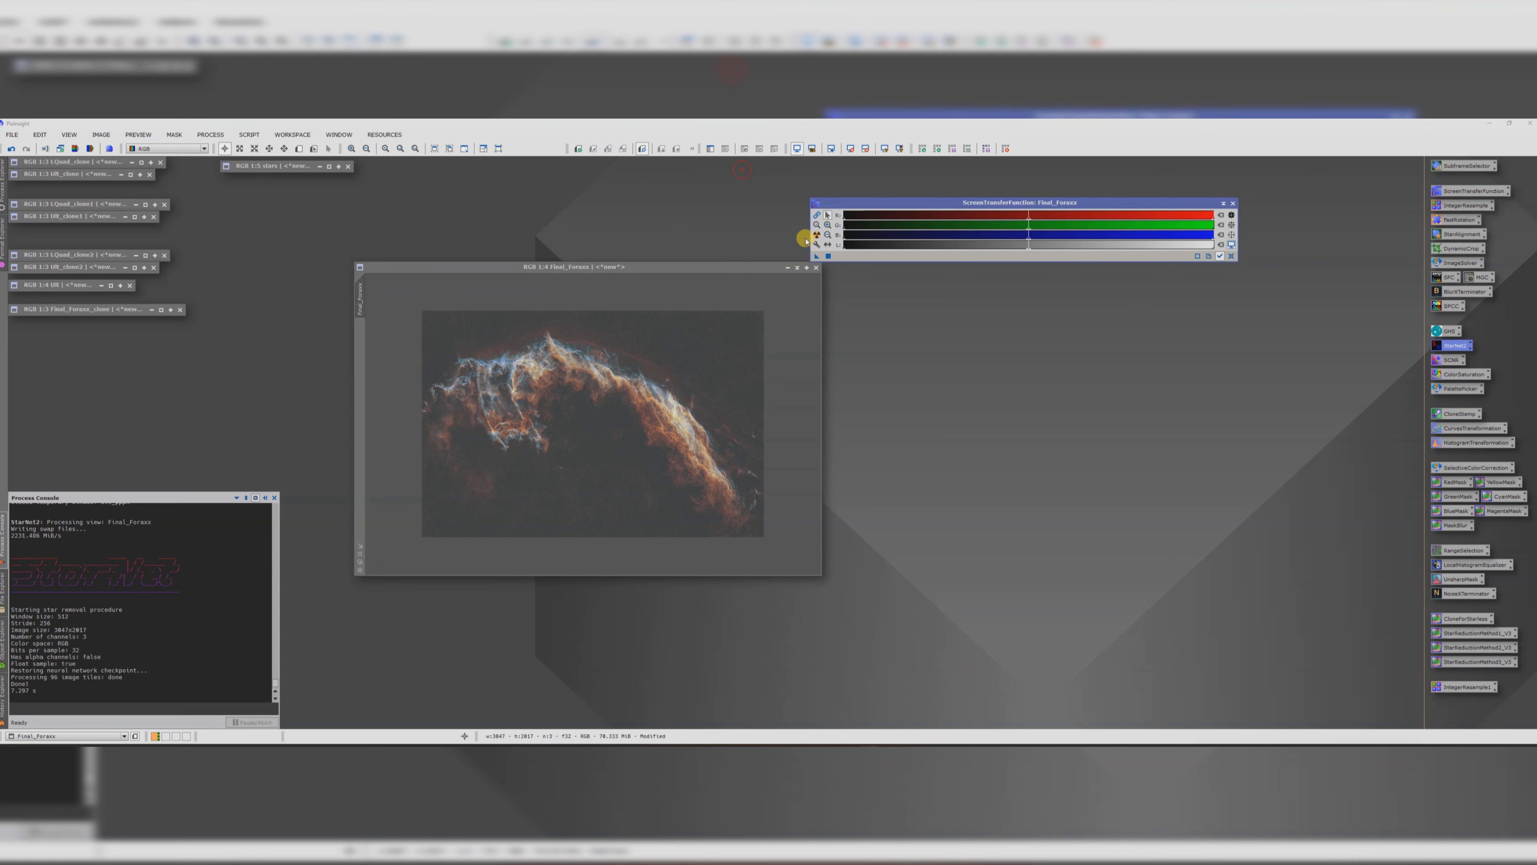
Step: Close ScreenTransferFunction and enlarge the Final_Foraxx image window
click(1233, 203)
drag(682, 264, 730, 214)
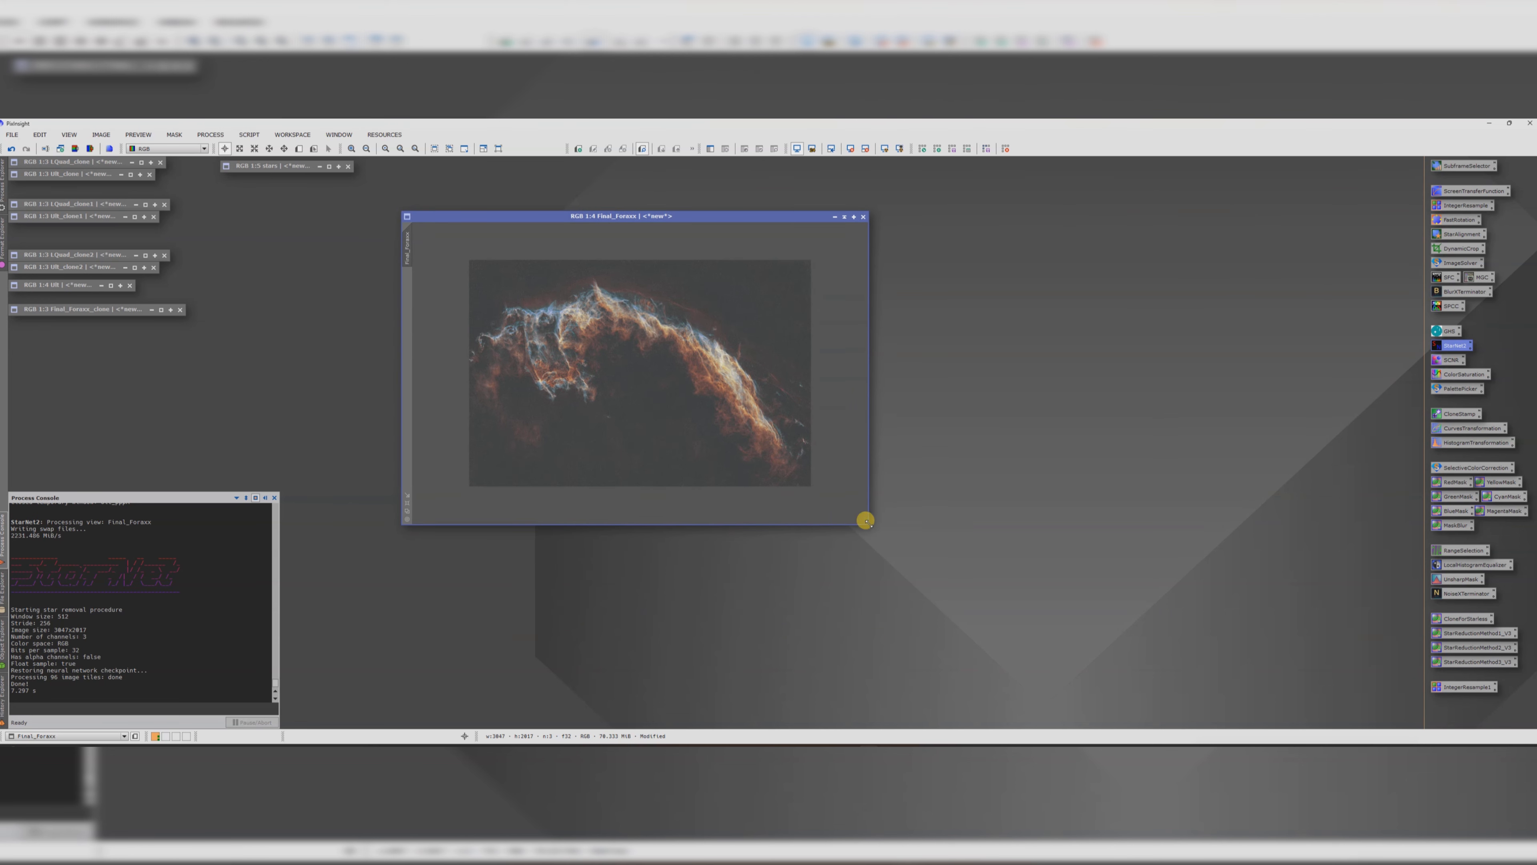
drag(865, 521, 1150, 672)
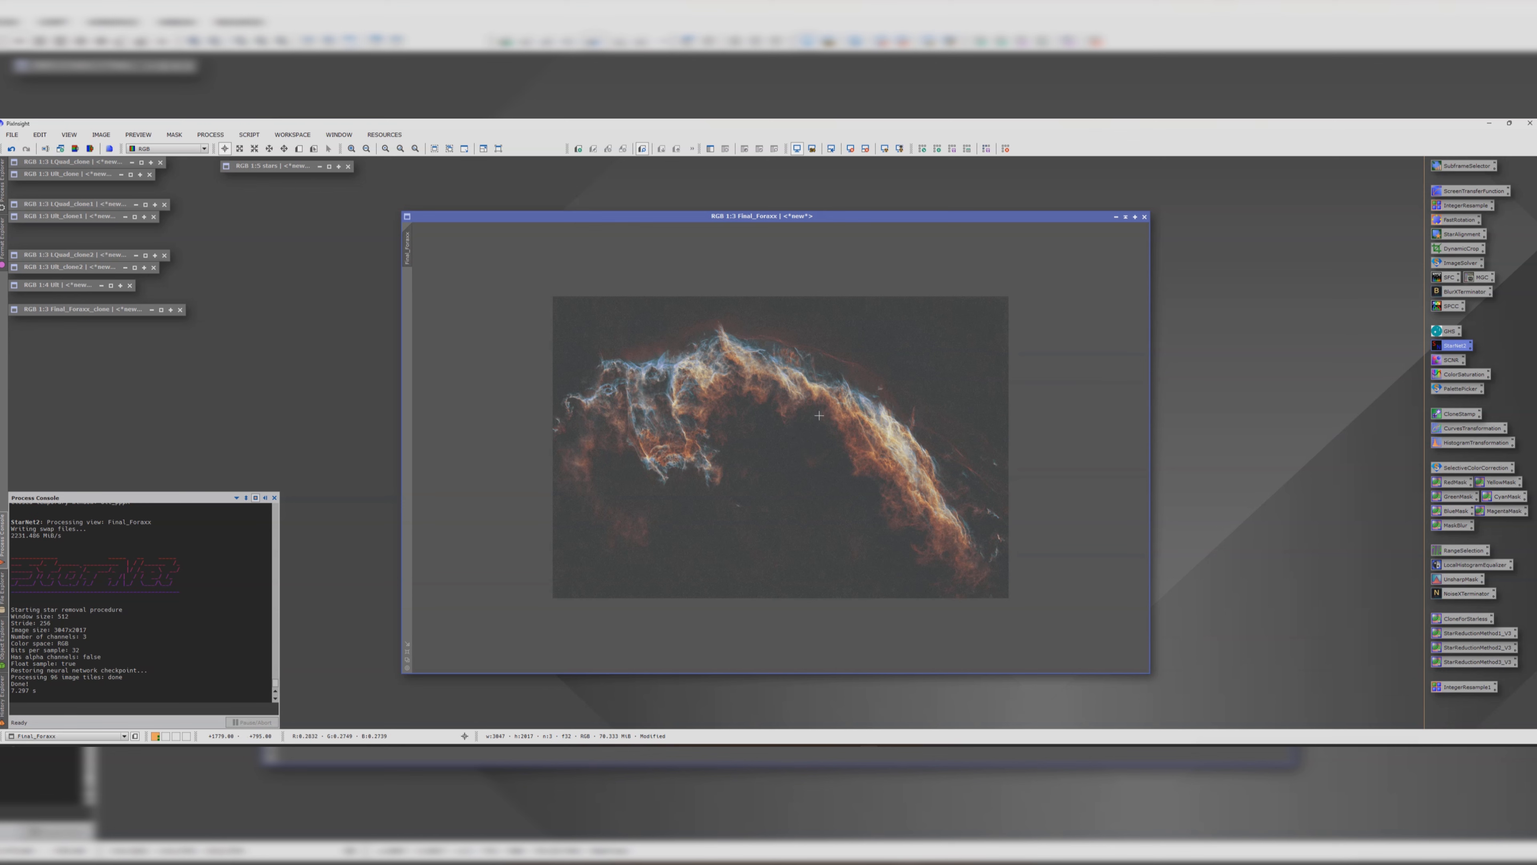
Step: Open NoiseXTerminator and load the AI version 3 file NoiseXTerminator.3.pb
double_click(1449, 592)
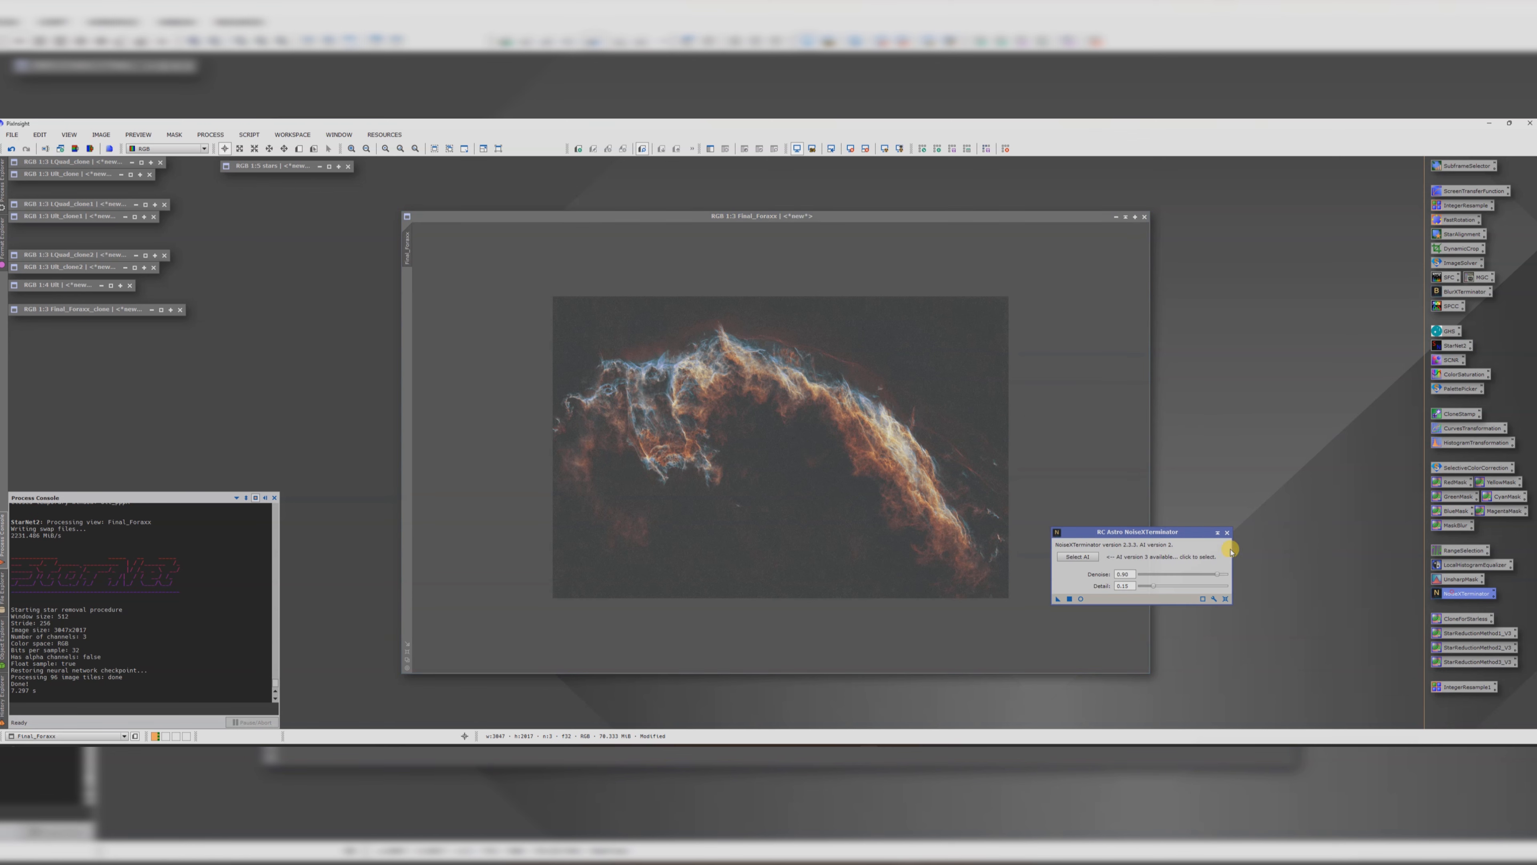
click(1084, 556)
click(868, 319)
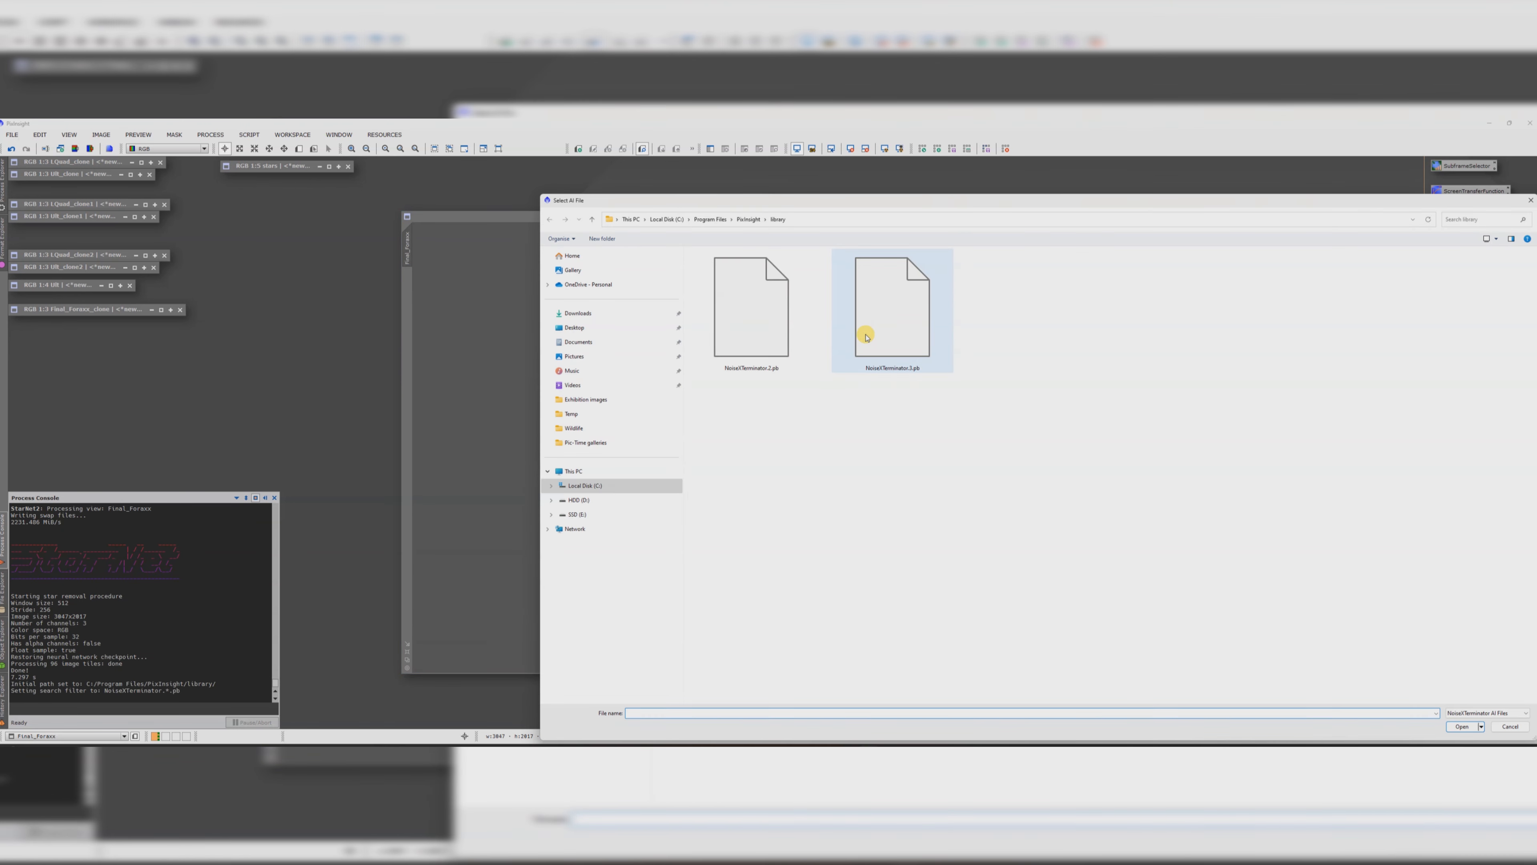
double_click(868, 319)
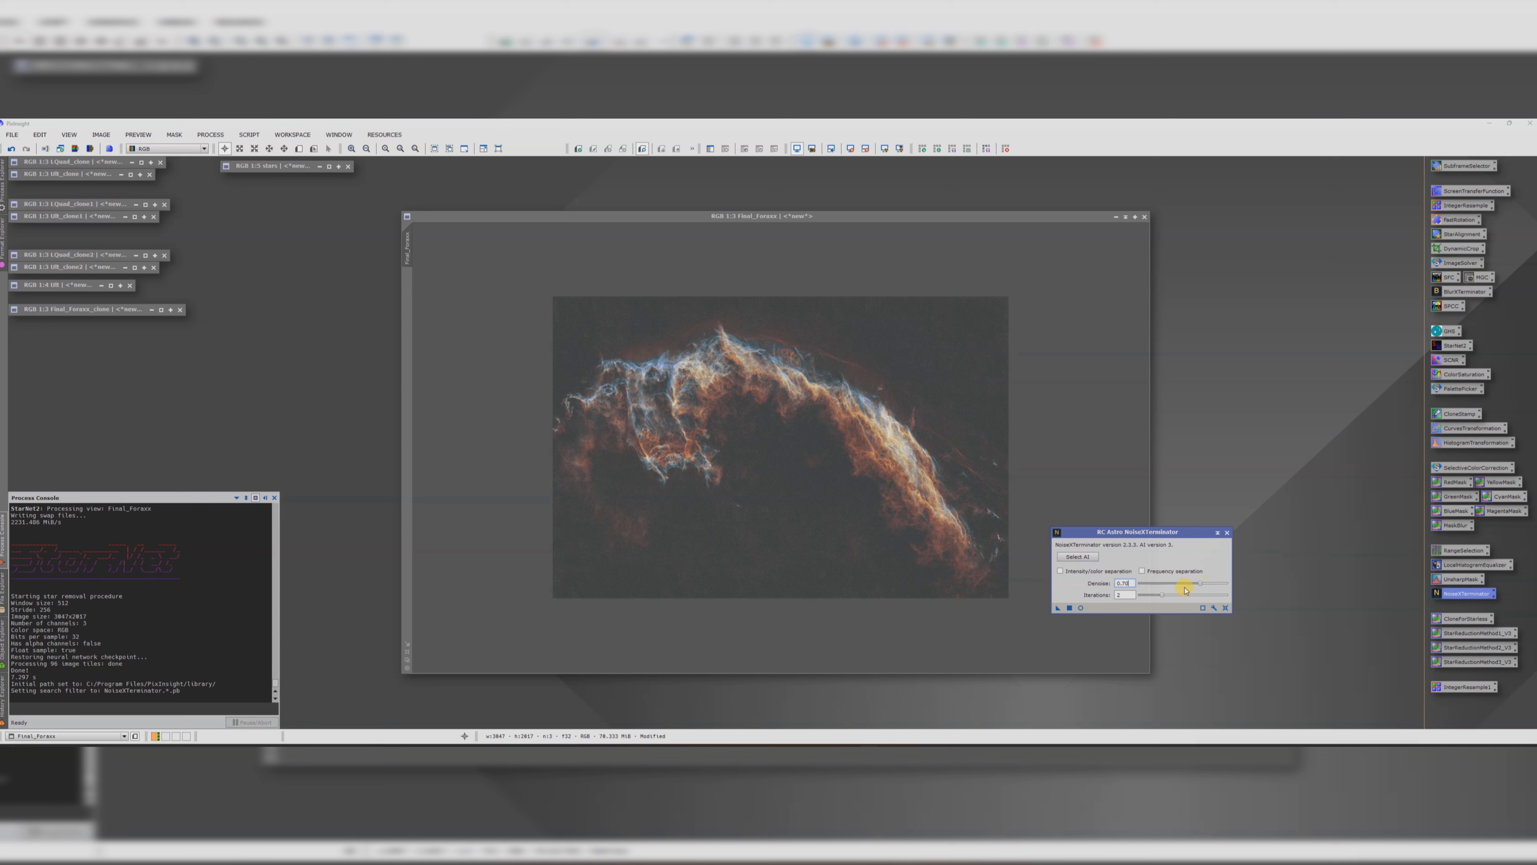
Step: Reduce the noise in Final_Foraxx with NoiseXTerminator at denoise 0.70 and close the process
drag(1057, 608, 765, 481)
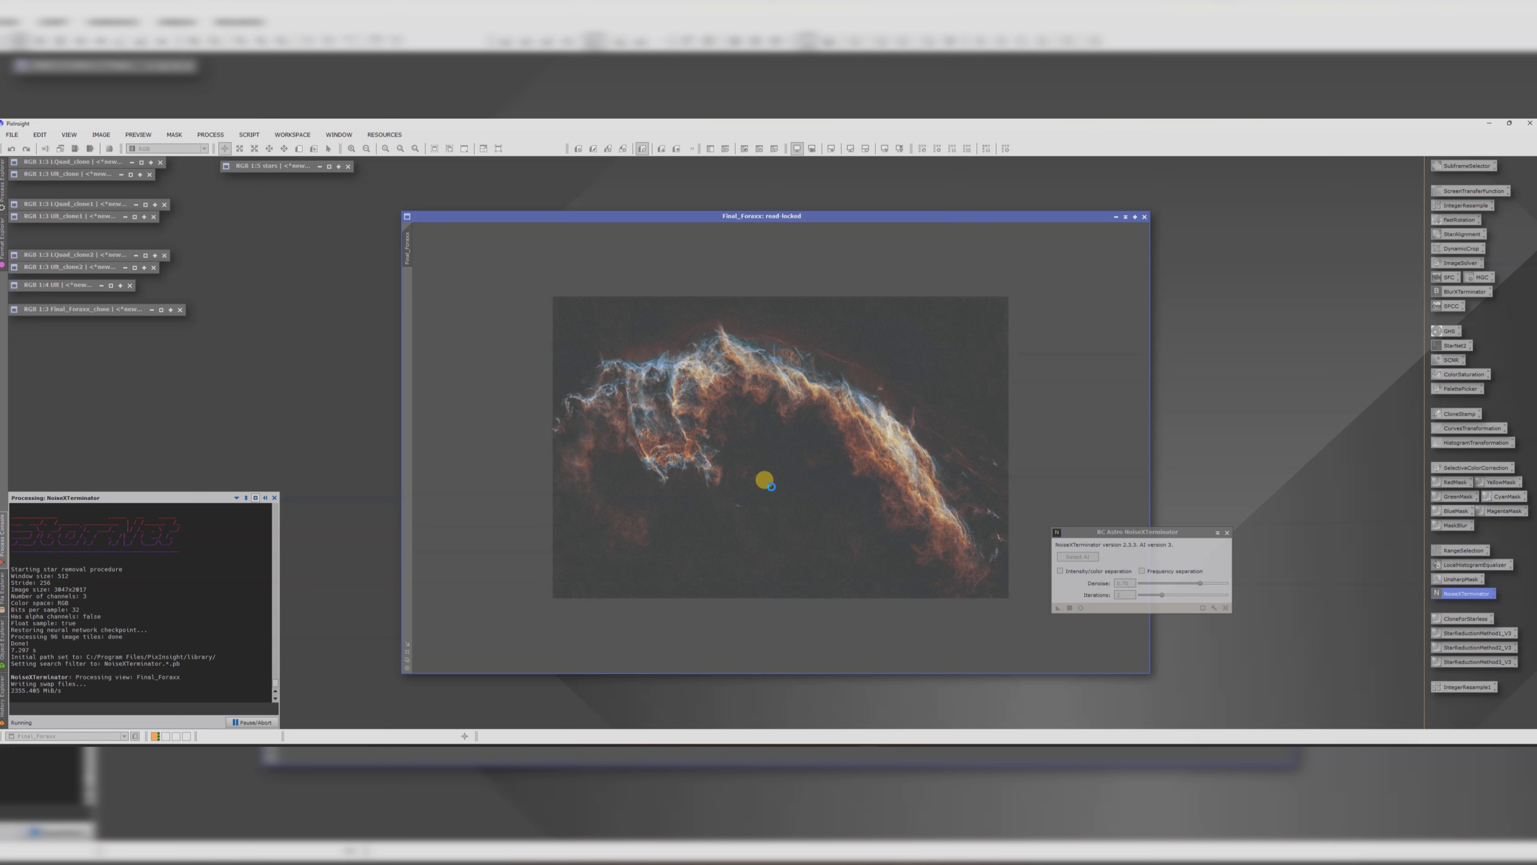
click(1227, 533)
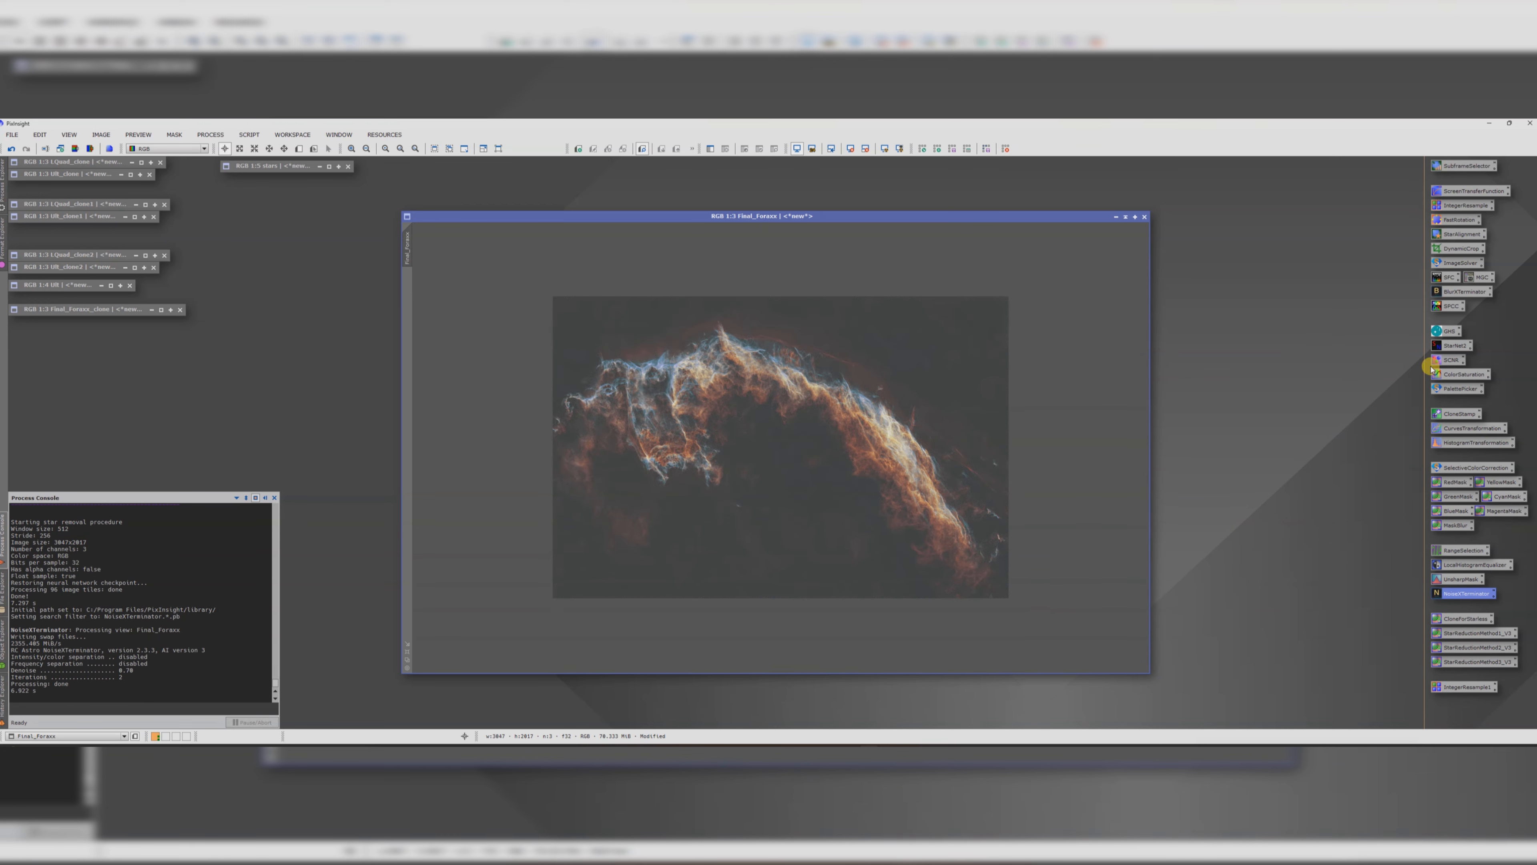
Step: Boost Final_Foraxx's contrast with an S-shaped RGB/K curve through about (0.38, 0.43) and (0.17, 0.12), then close CurvesTransformation and its preview
double_click(1454, 429)
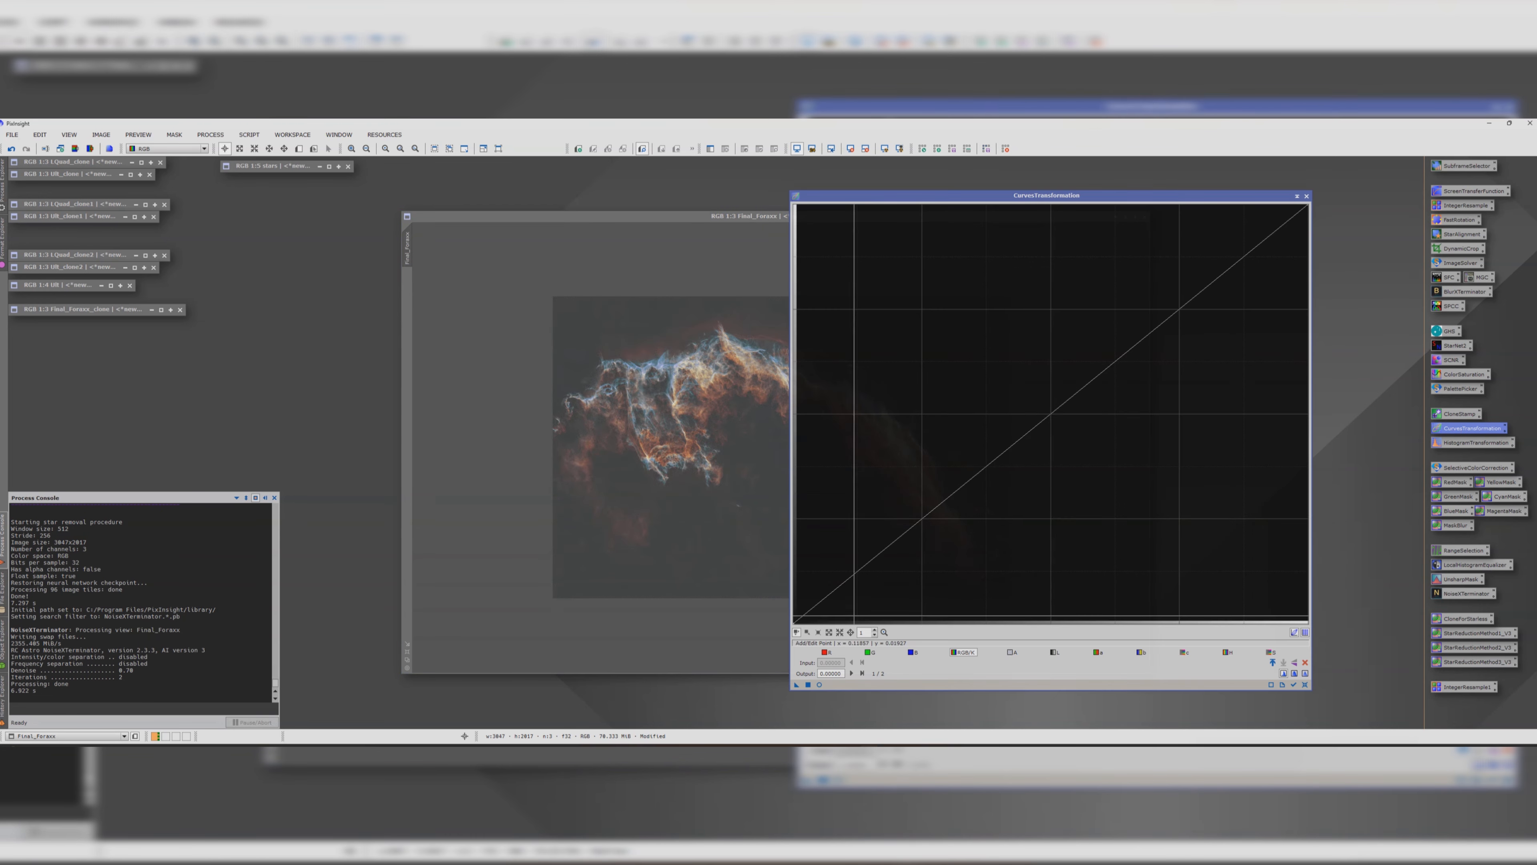
click(818, 685)
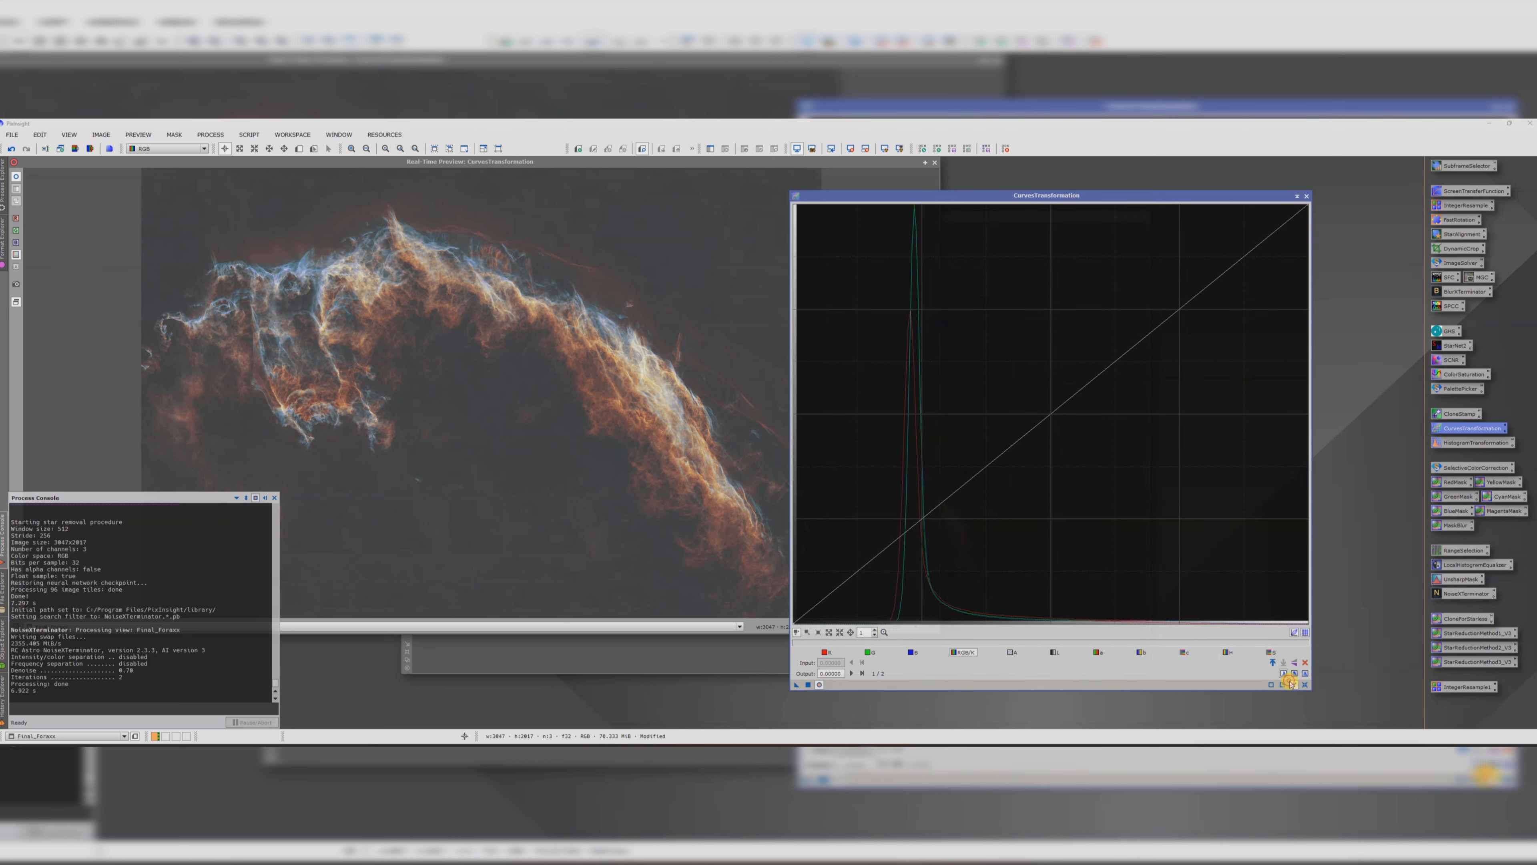
click(987, 443)
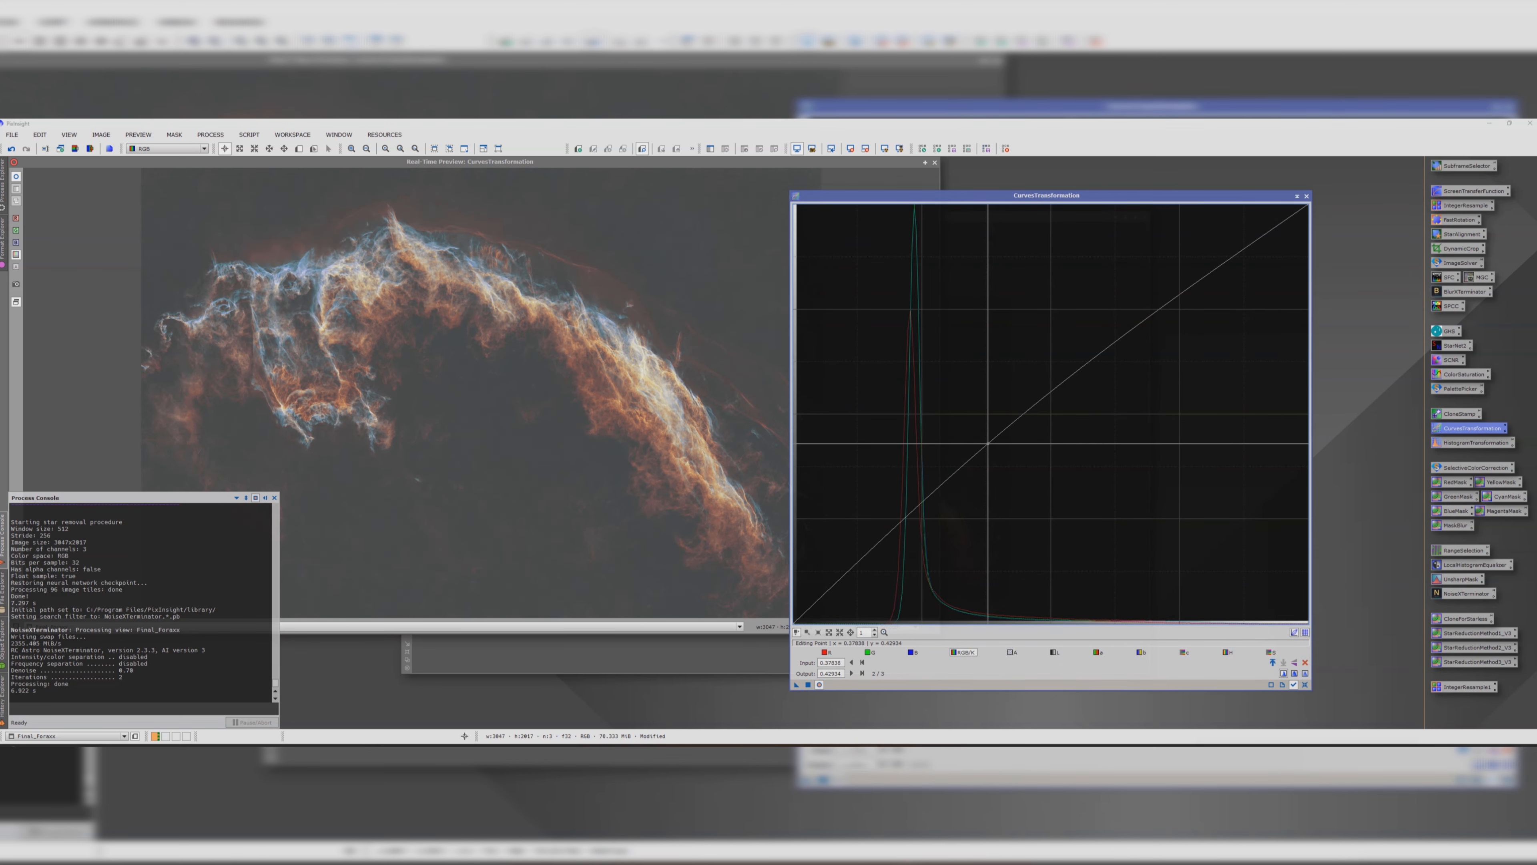
click(881, 543)
drag(881, 543, 882, 573)
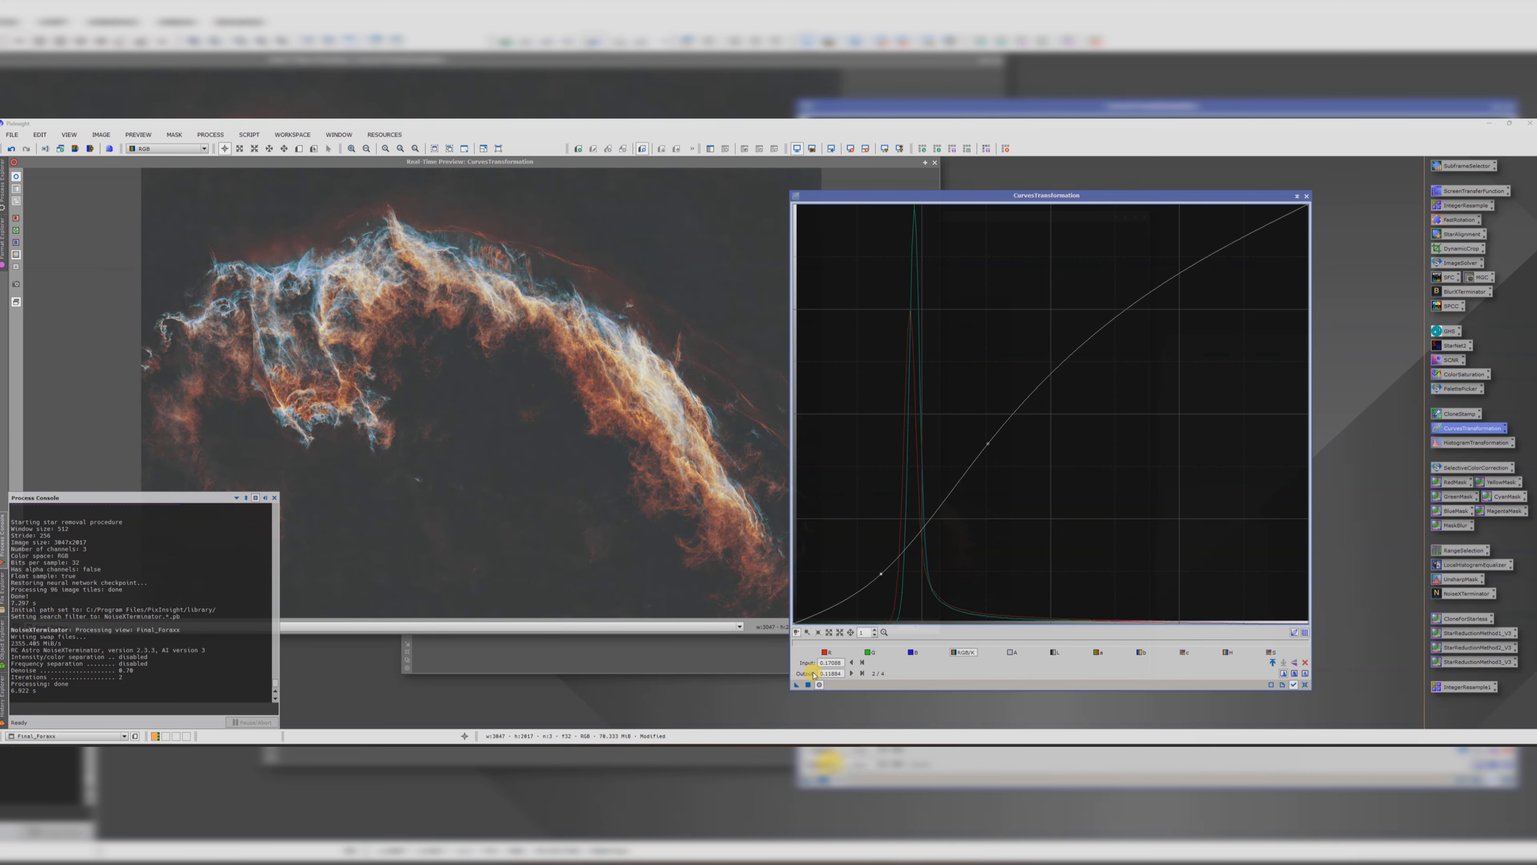
click(808, 684)
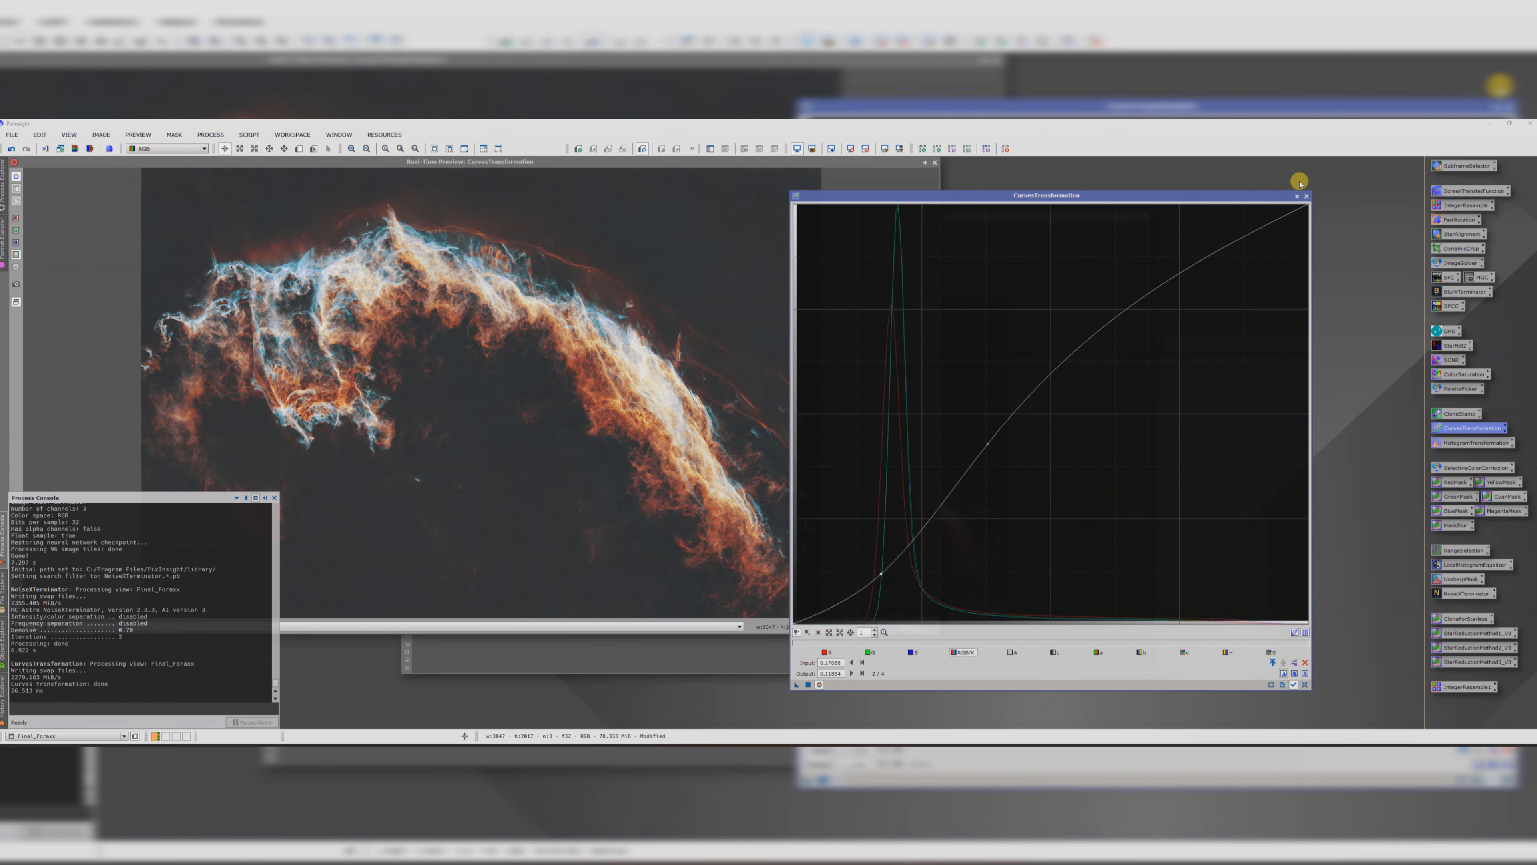
click(1306, 196)
click(935, 162)
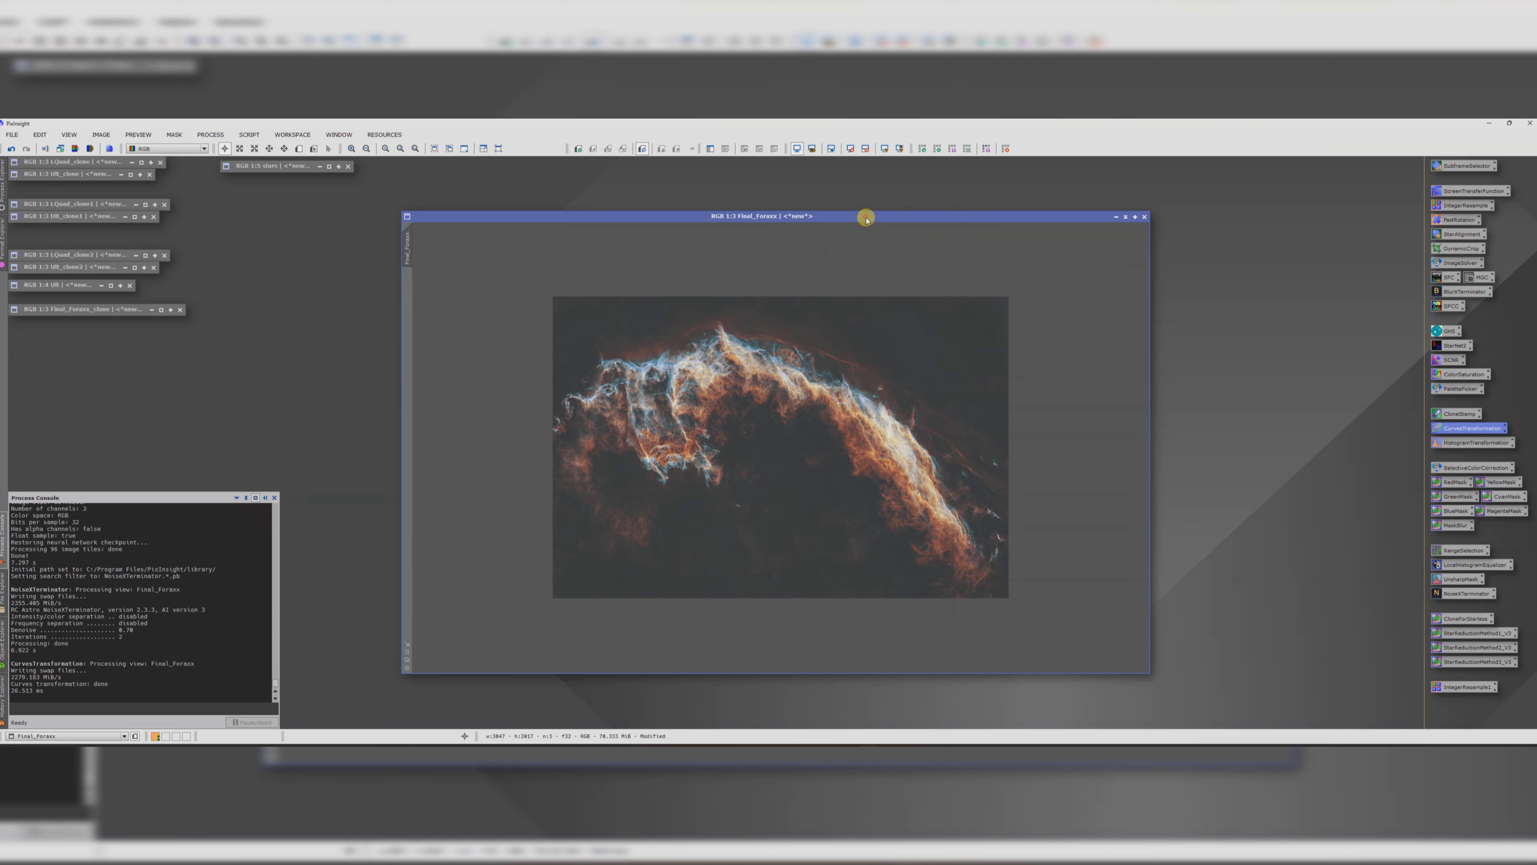
drag(866, 219, 893, 189)
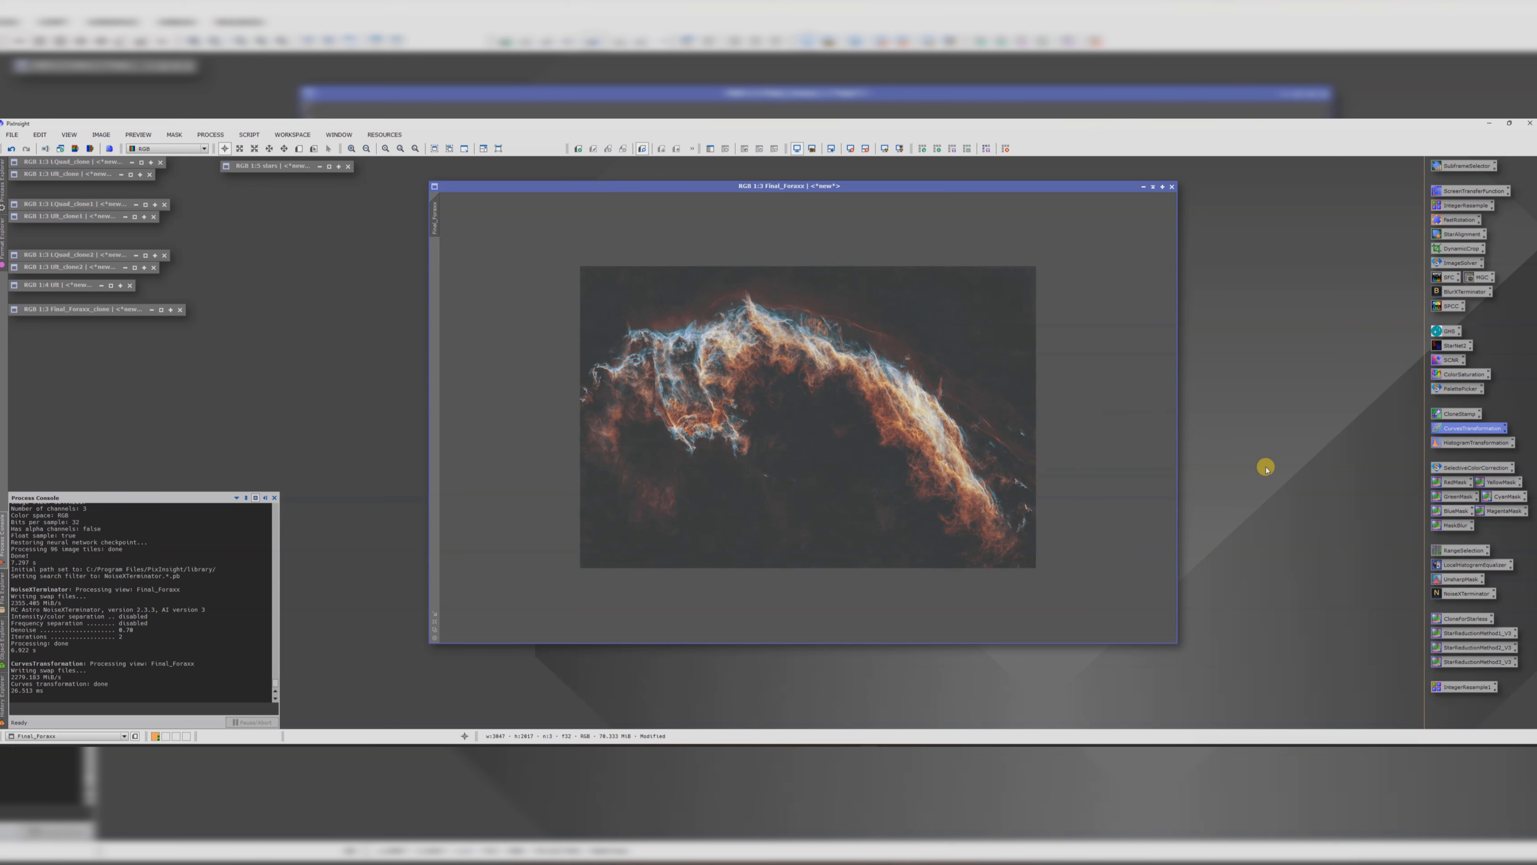
Step: Create a range mask of the nebula with RangeSelection using lower limit about 0.24, smoothness about 19 and a slightly reduced upper limit
double_click(1461, 551)
click(949, 304)
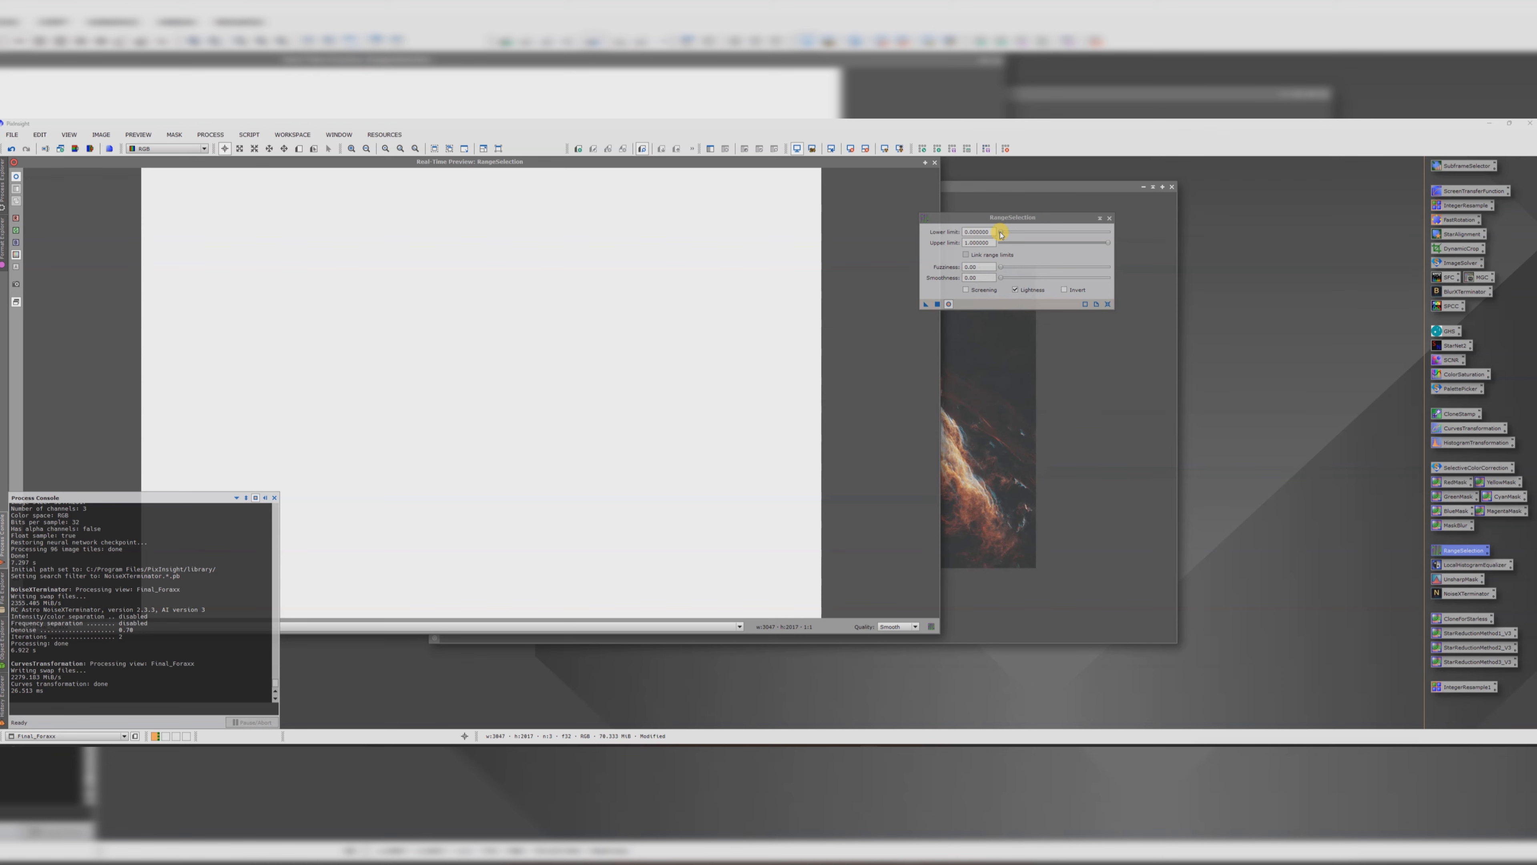
drag(1002, 236, 1022, 280)
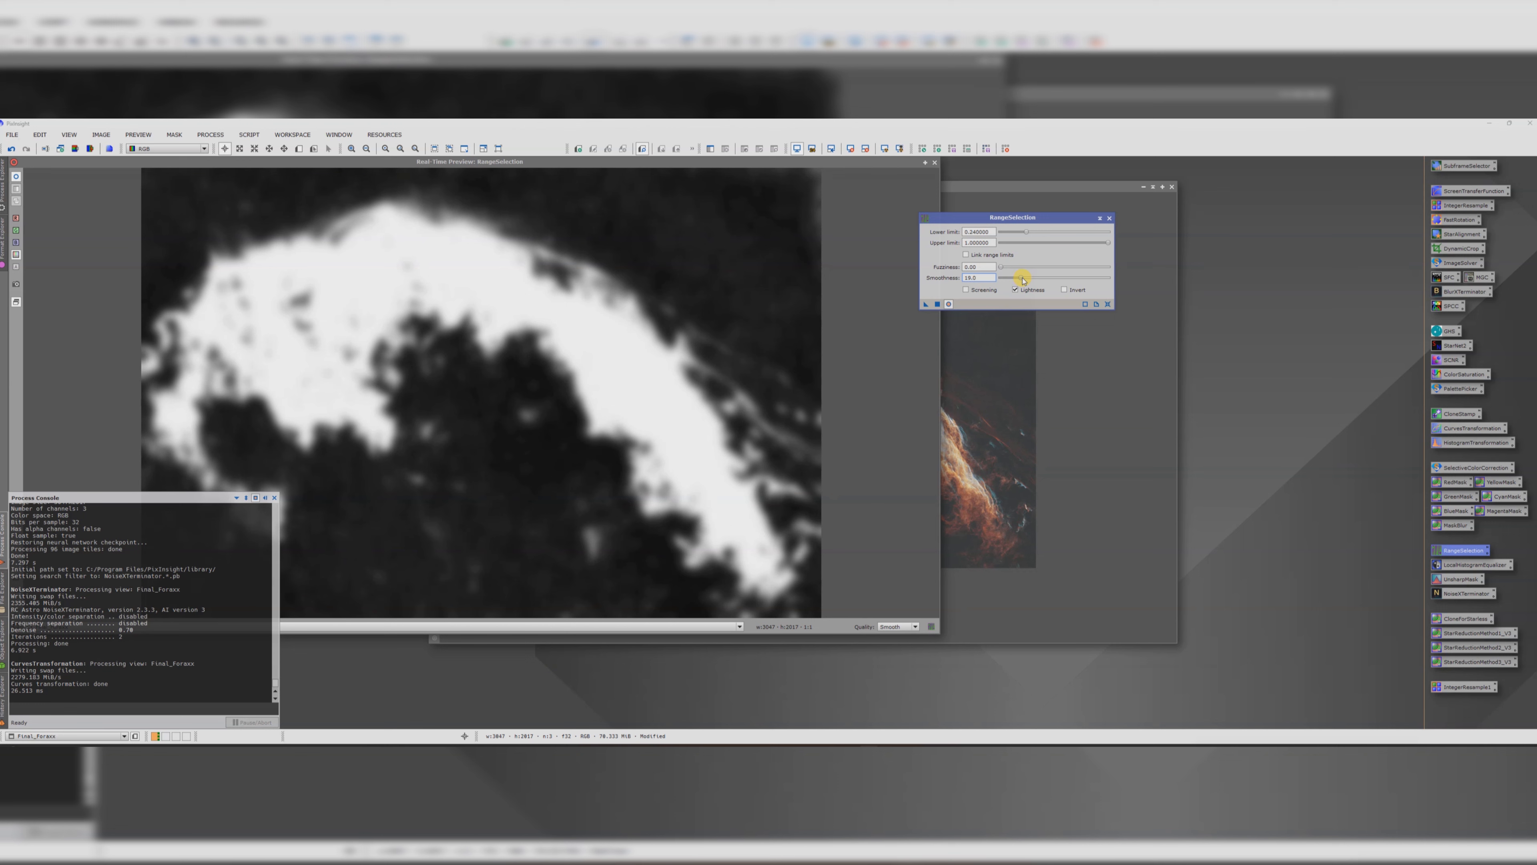
drag(1107, 245, 1103, 245)
drag(1104, 246, 1102, 245)
click(938, 305)
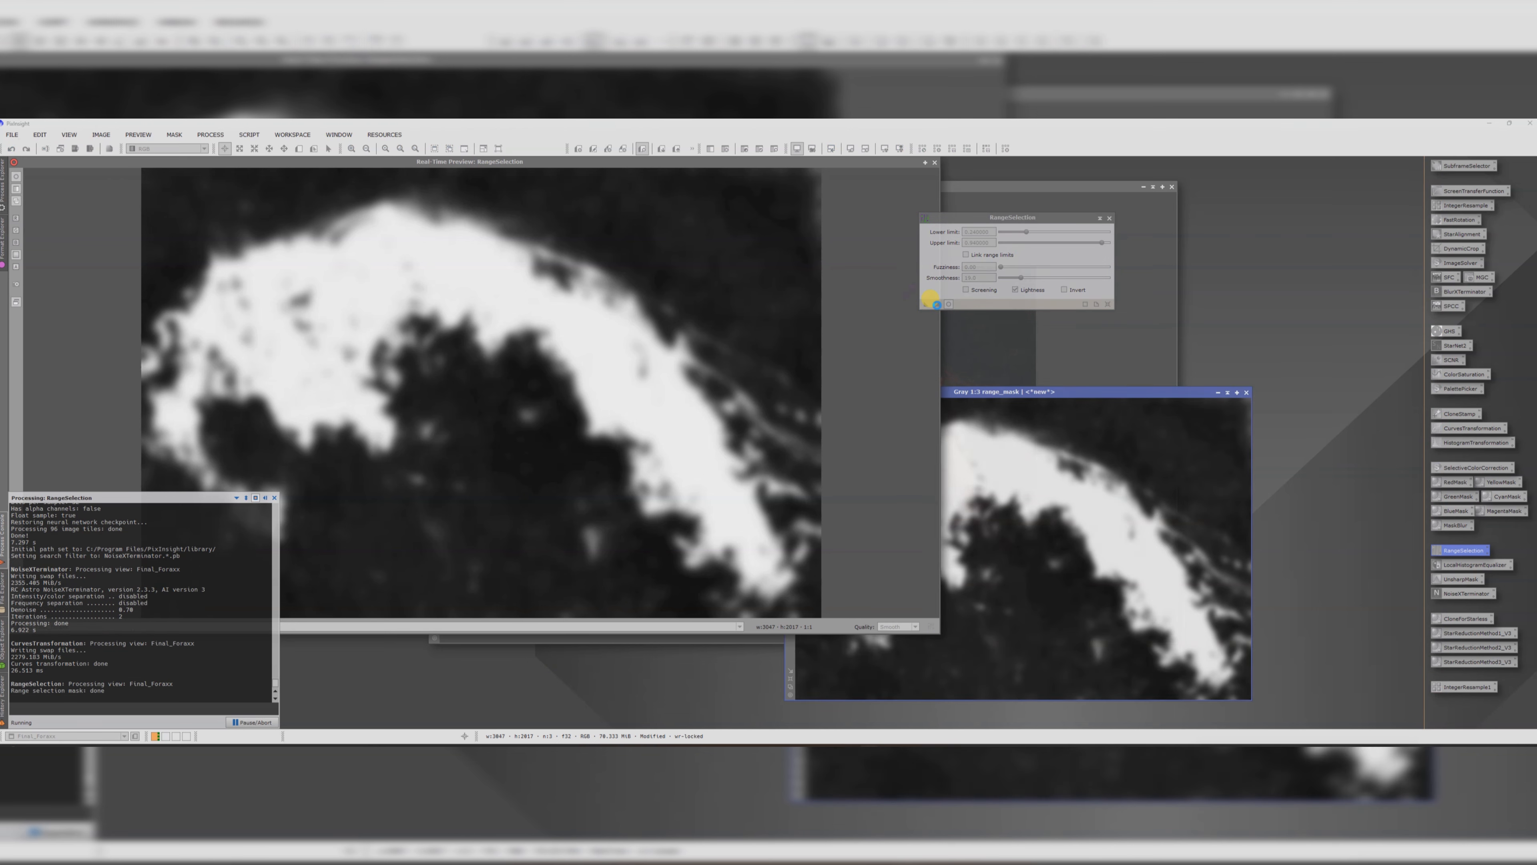
click(1108, 219)
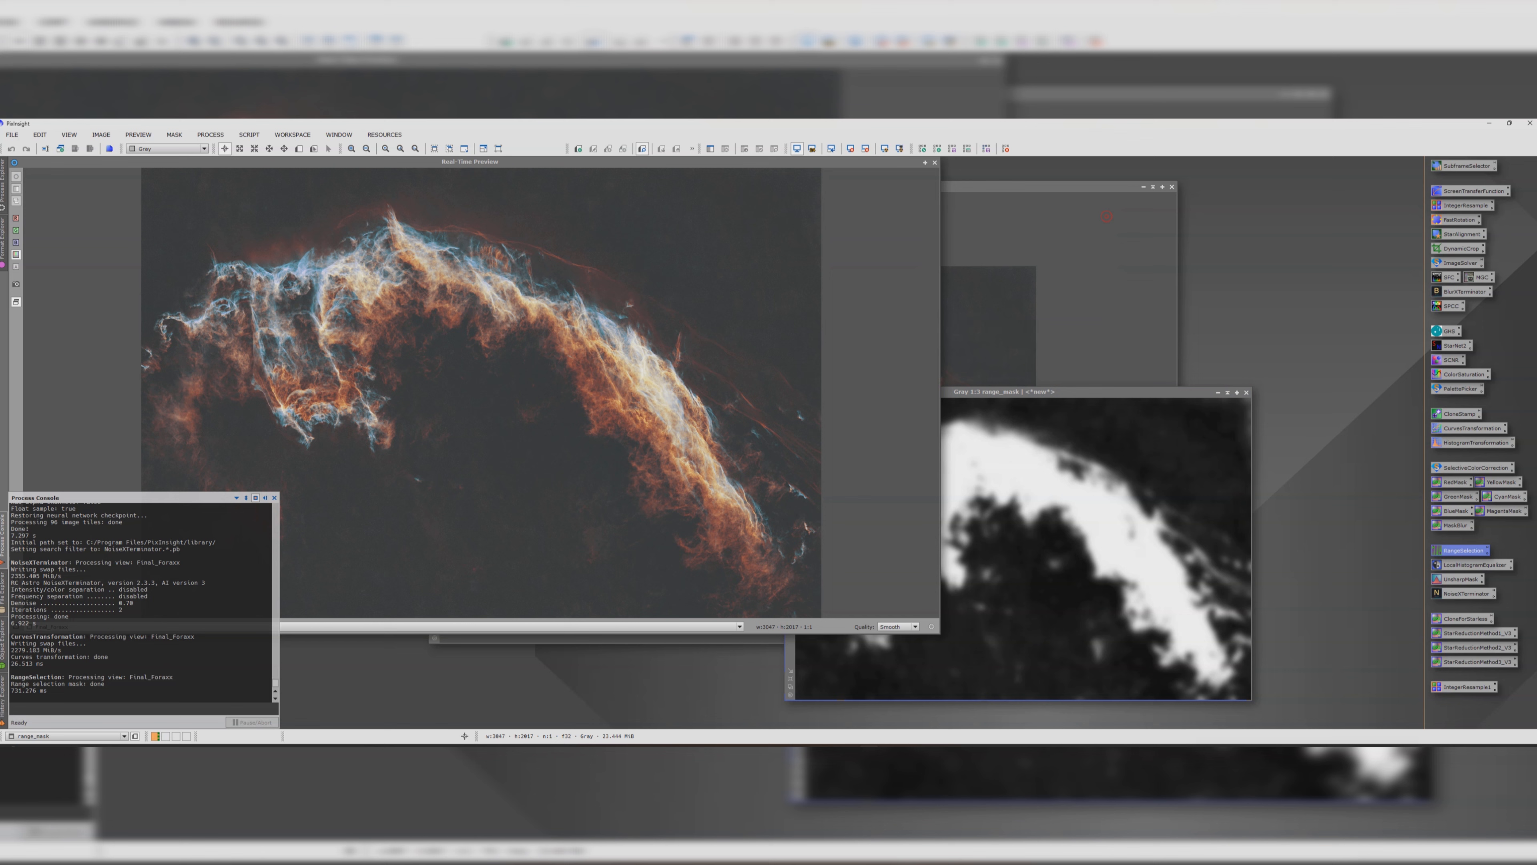
click(936, 164)
Step: Arrange the mask and Final_Foraxx windows side by side and apply range_mask to Final_Foraxx as its mask
drag(843, 394, 122, 235)
drag(537, 186, 699, 178)
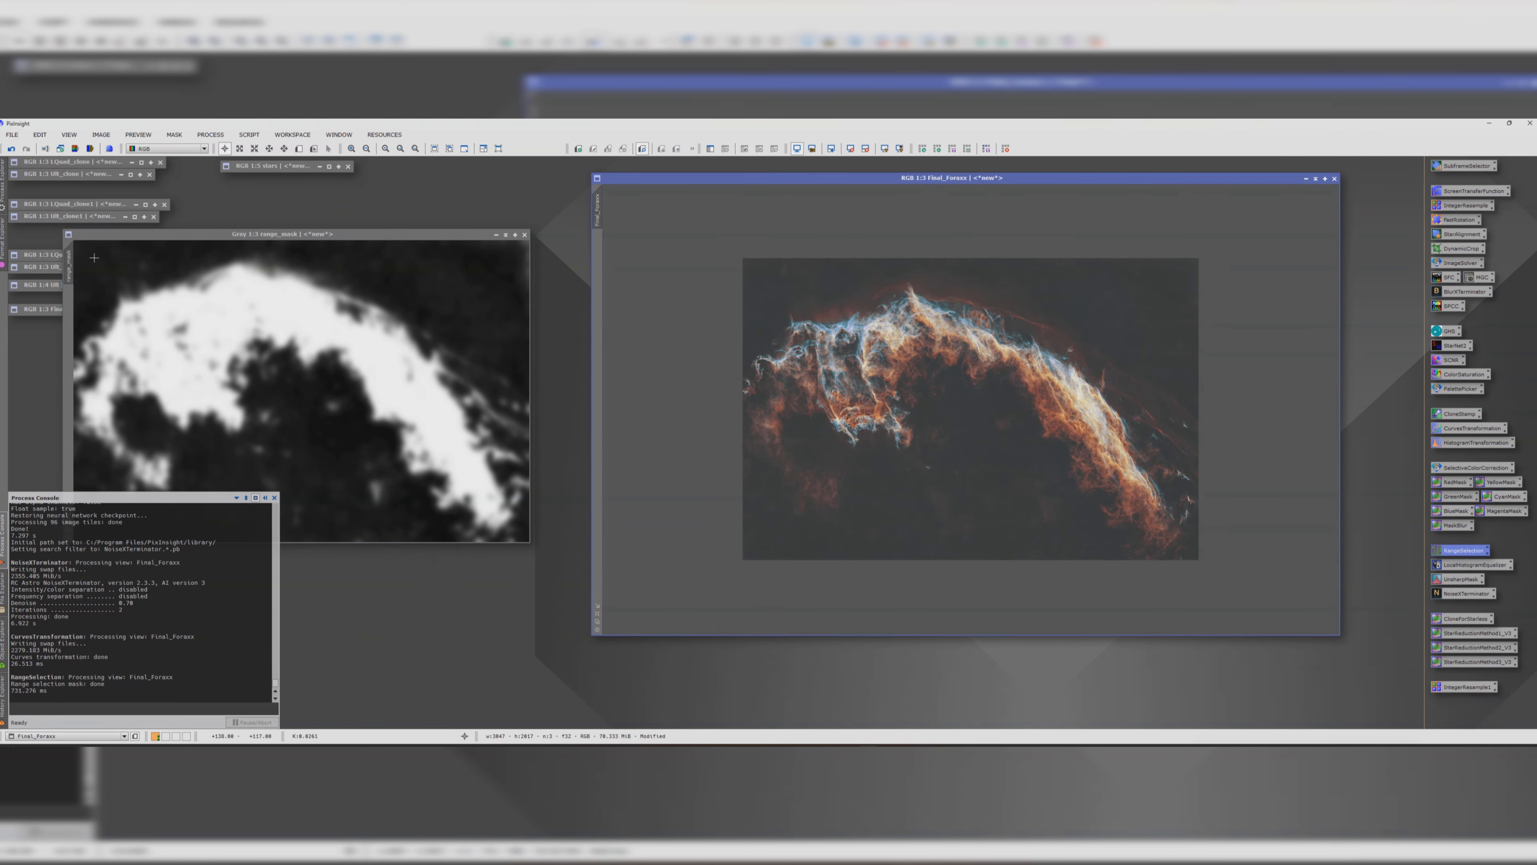
drag(71, 267, 599, 245)
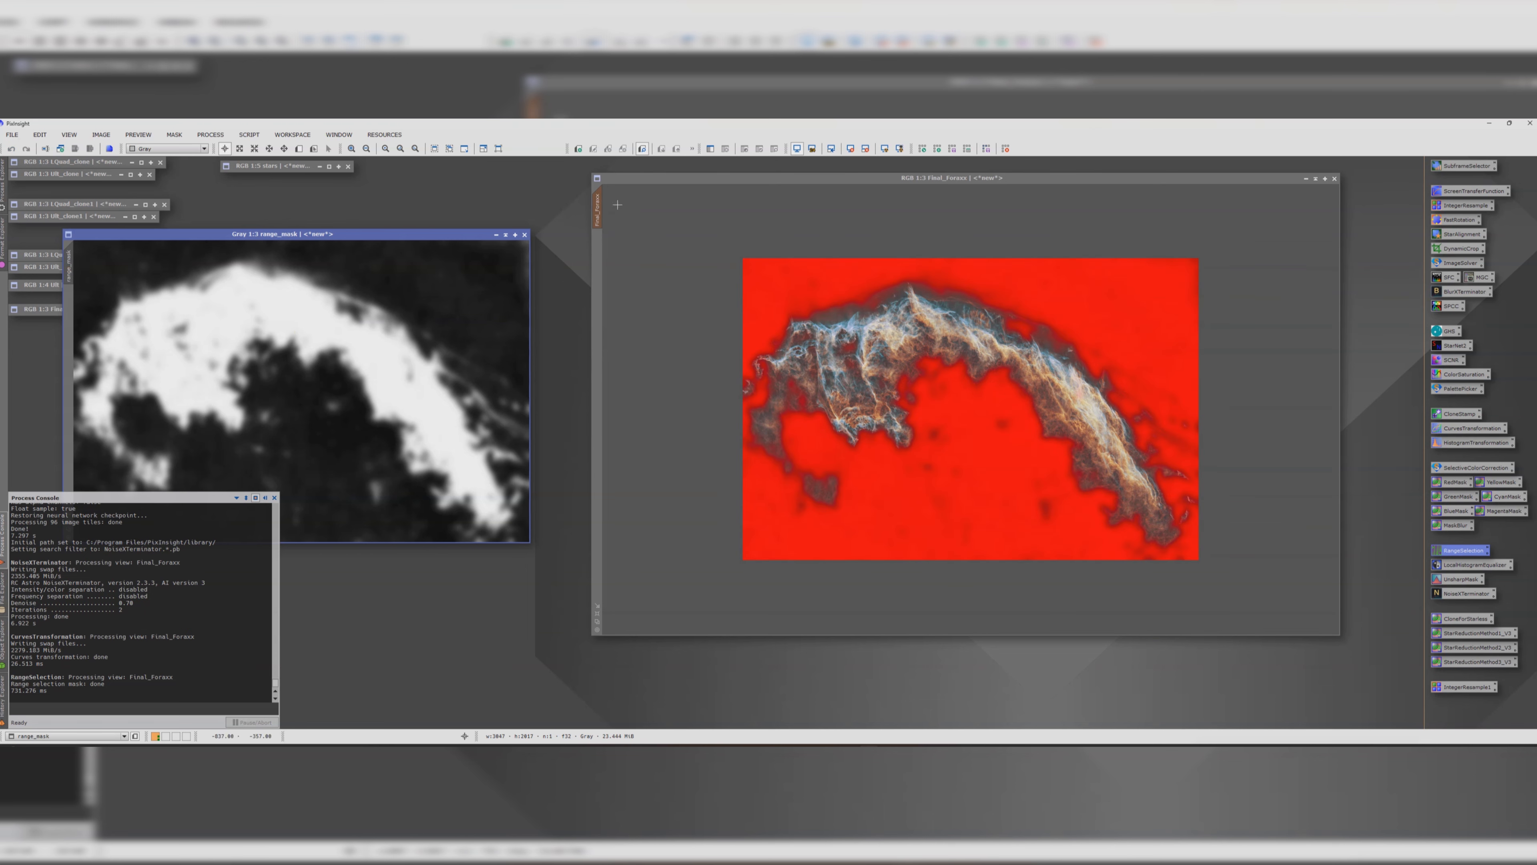
drag(674, 174, 601, 187)
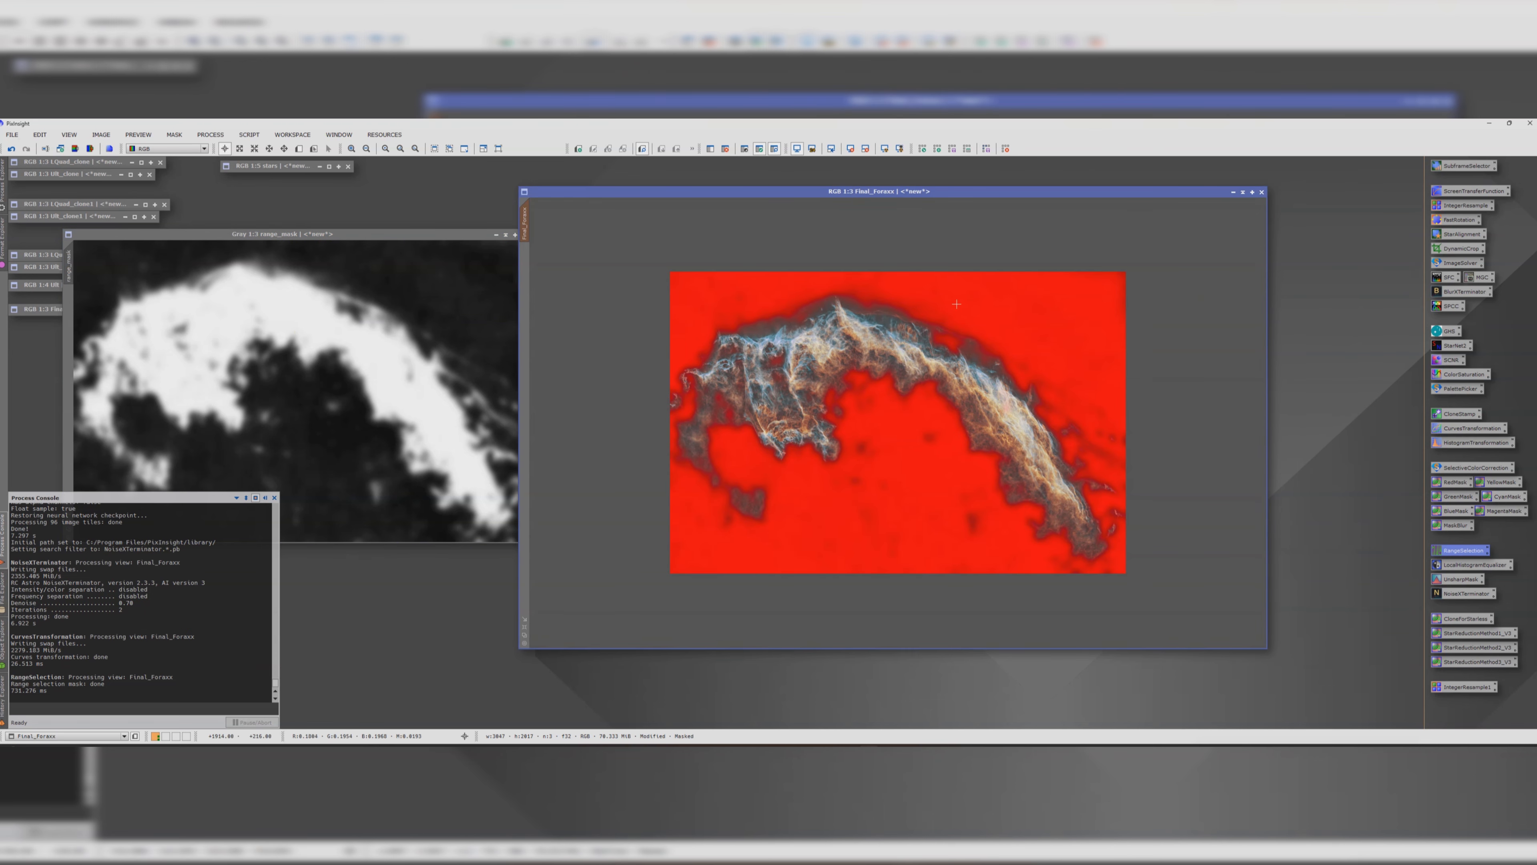
Step: Hide the red mask overlay on Final_Foraxx and keep the mask enabled
click(784, 191)
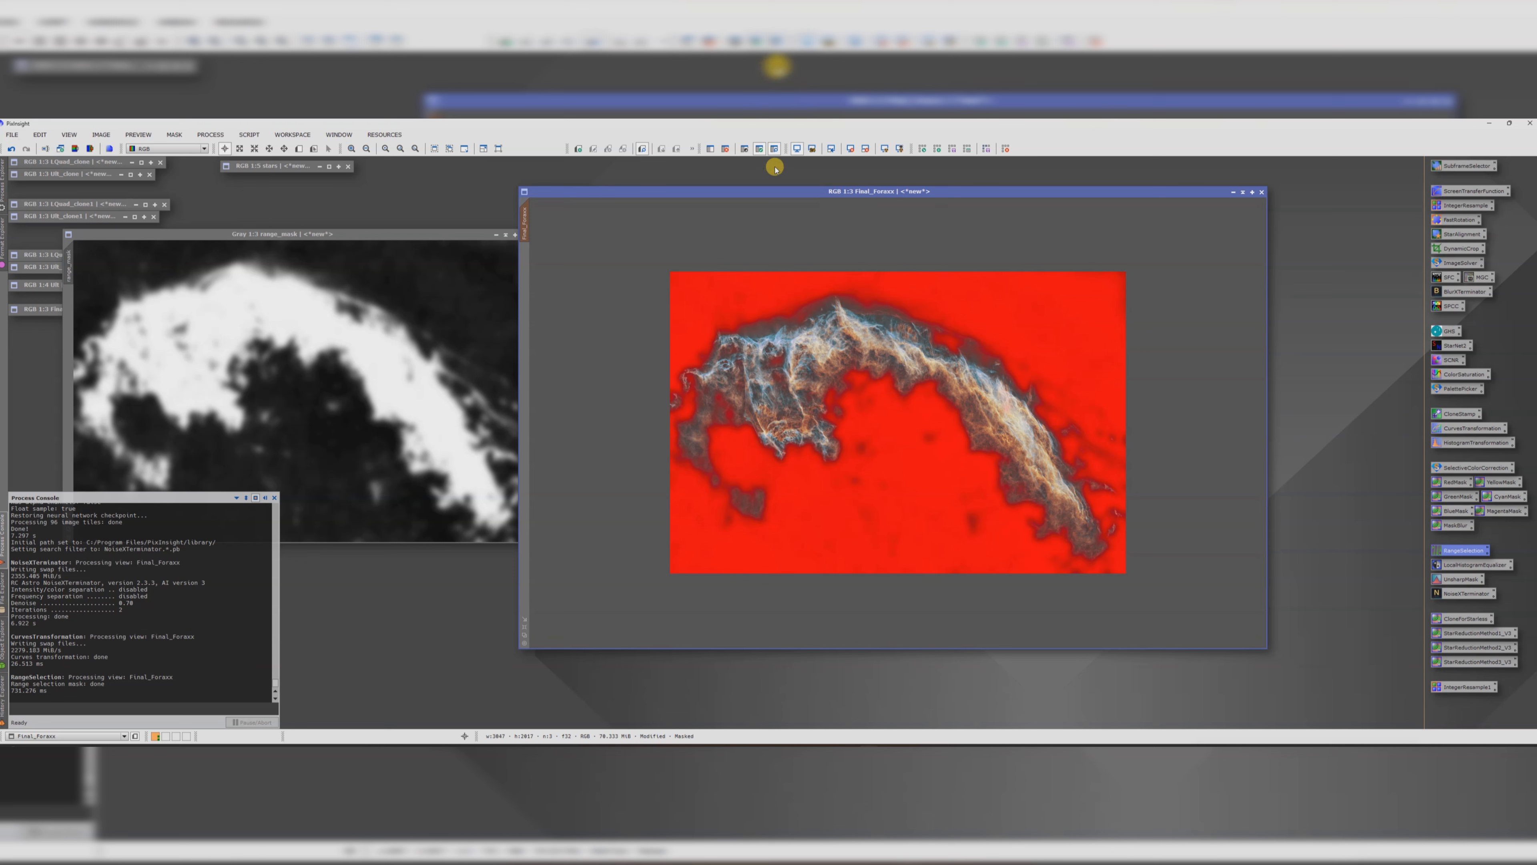
click(774, 149)
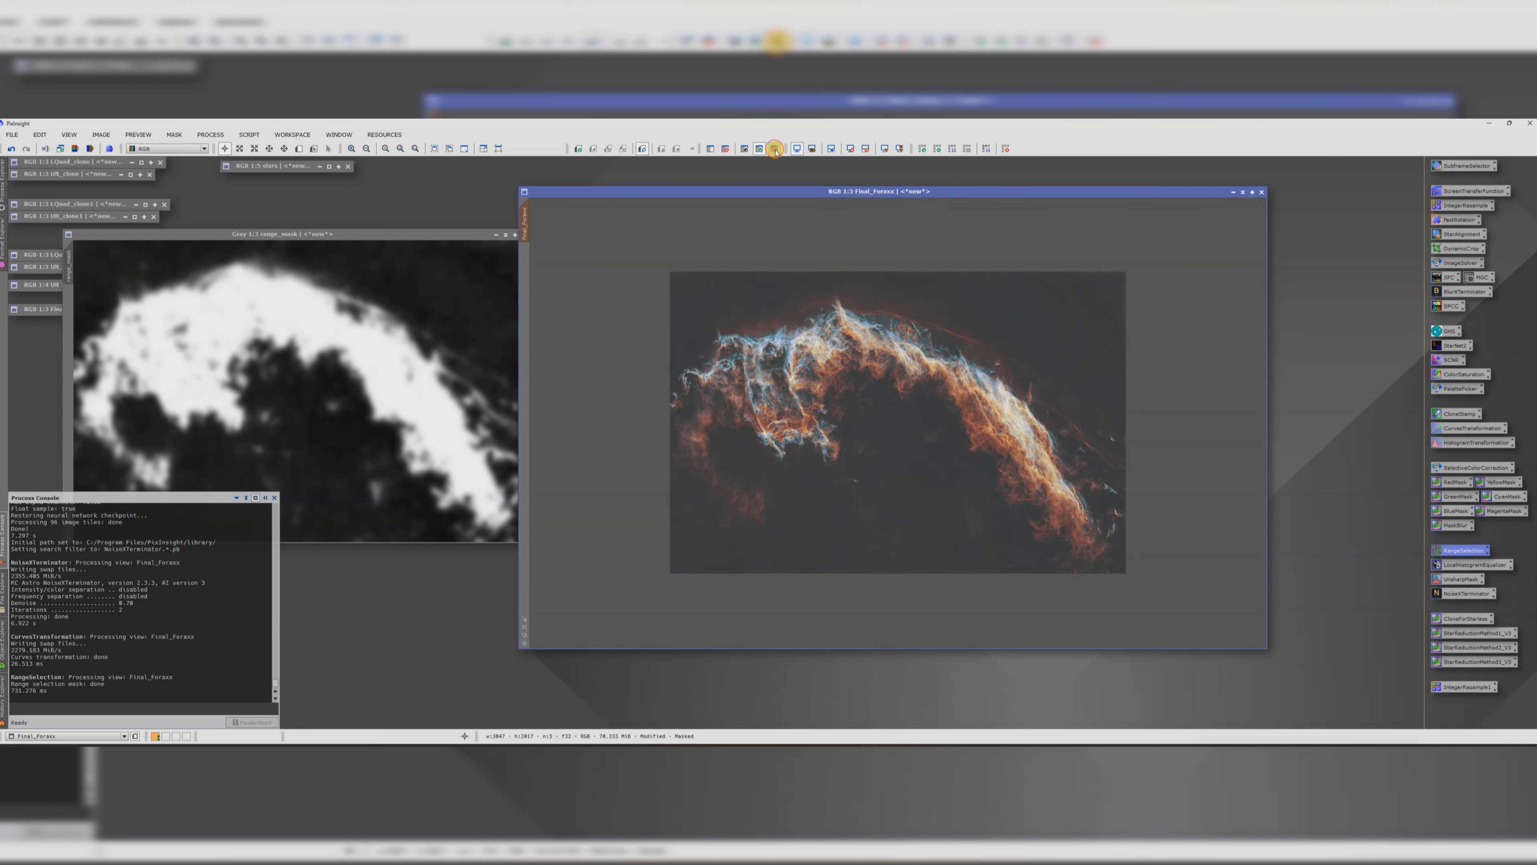
click(779, 194)
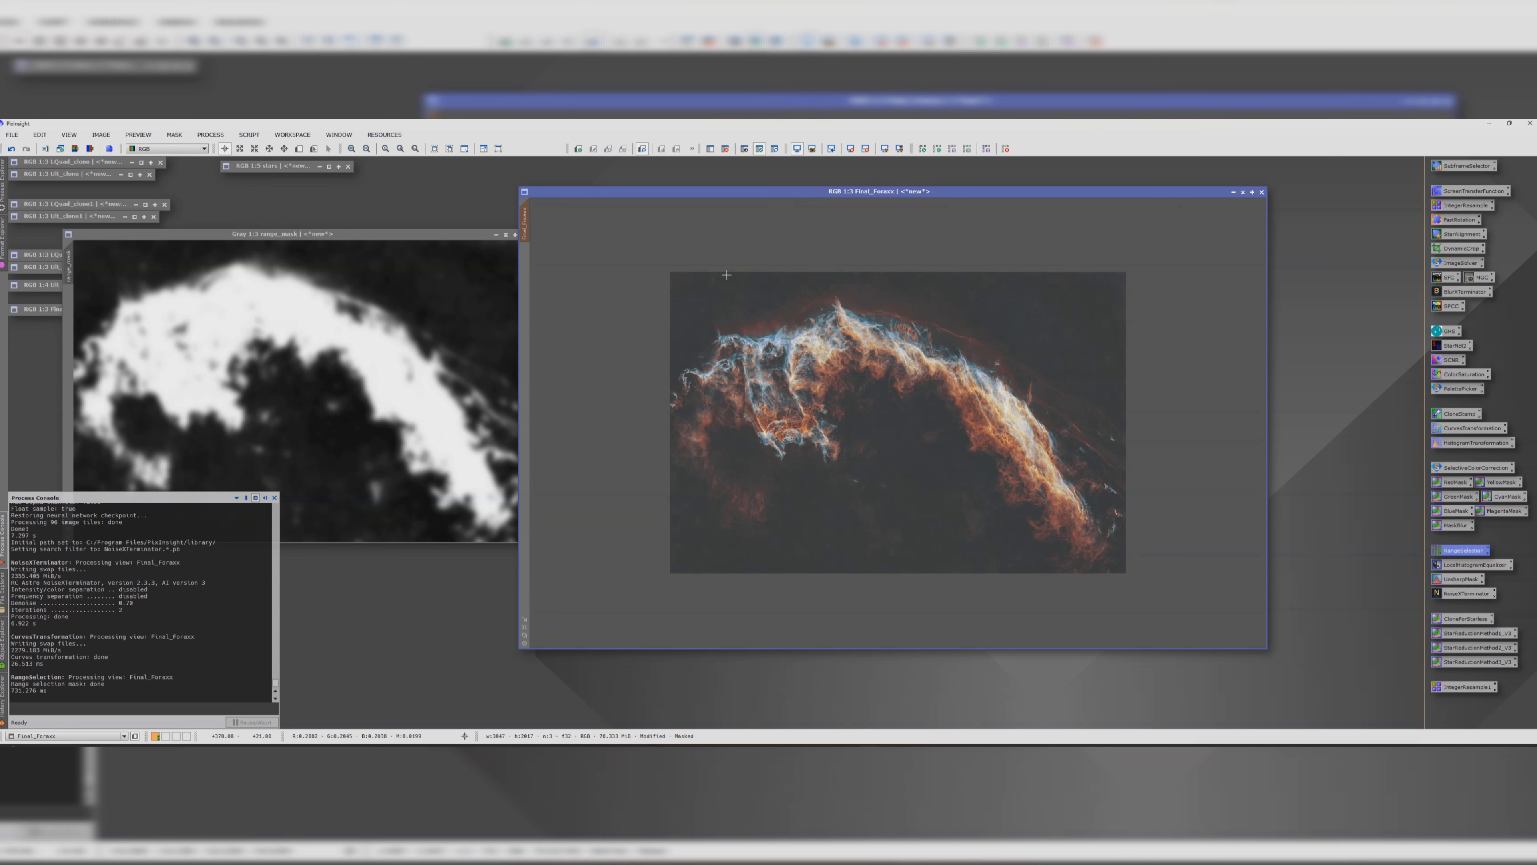
click(760, 150)
click(759, 150)
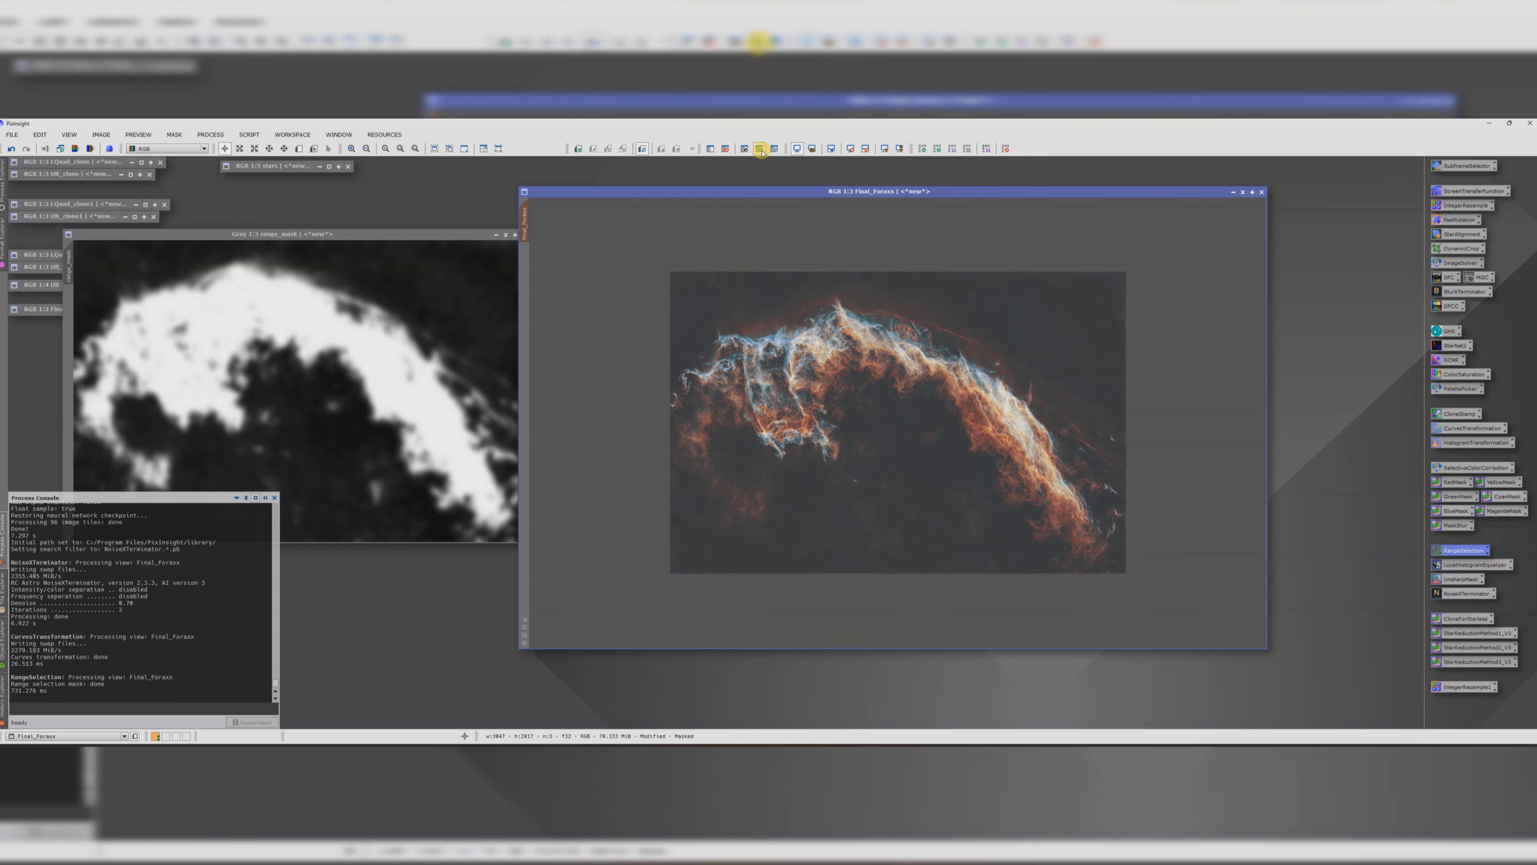
drag(767, 197, 755, 191)
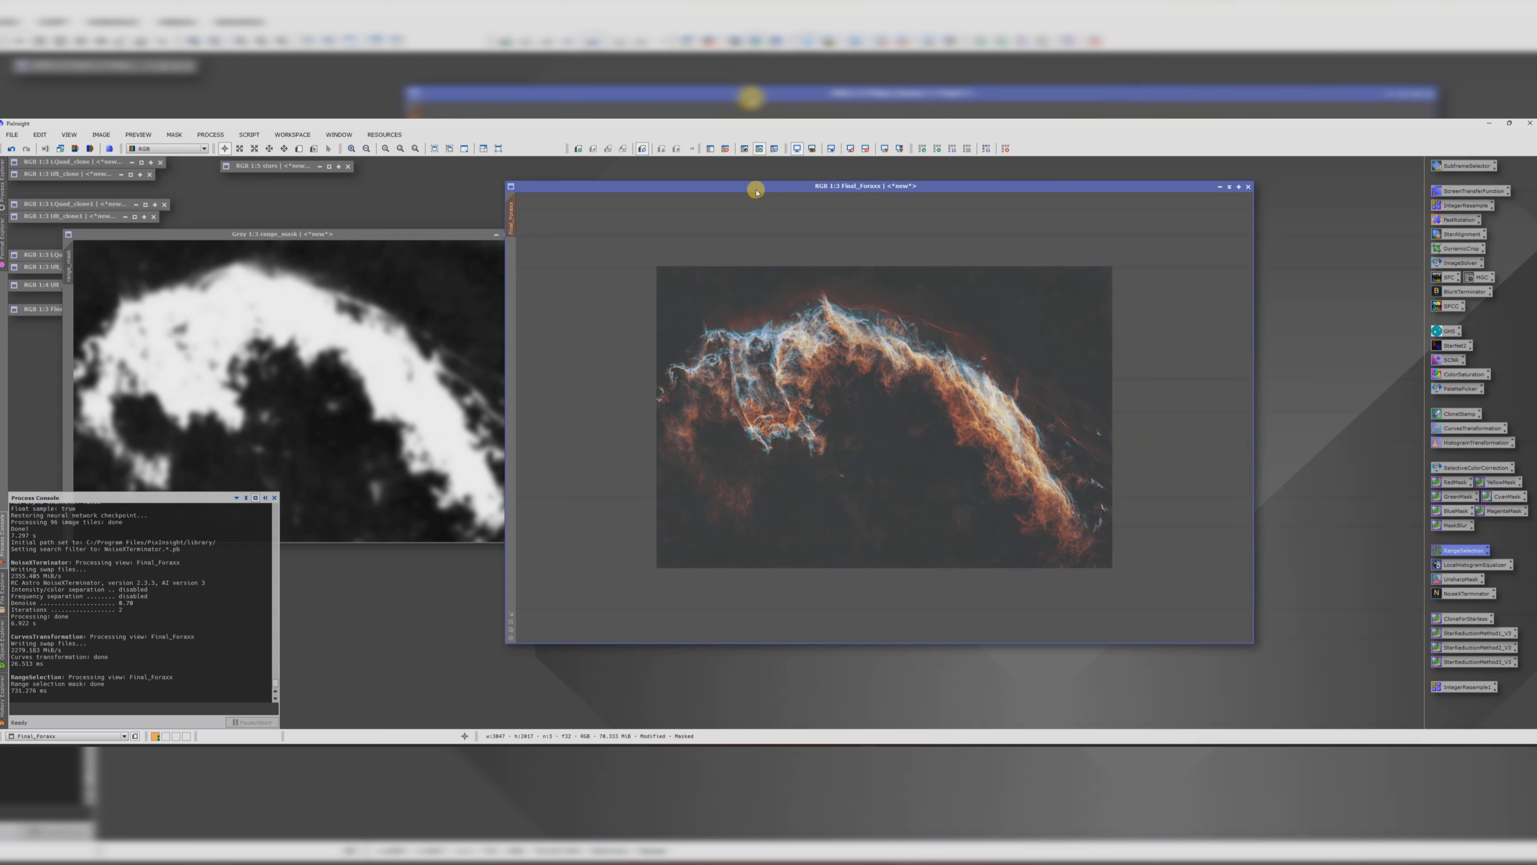
double_click(1445, 428)
click(822, 684)
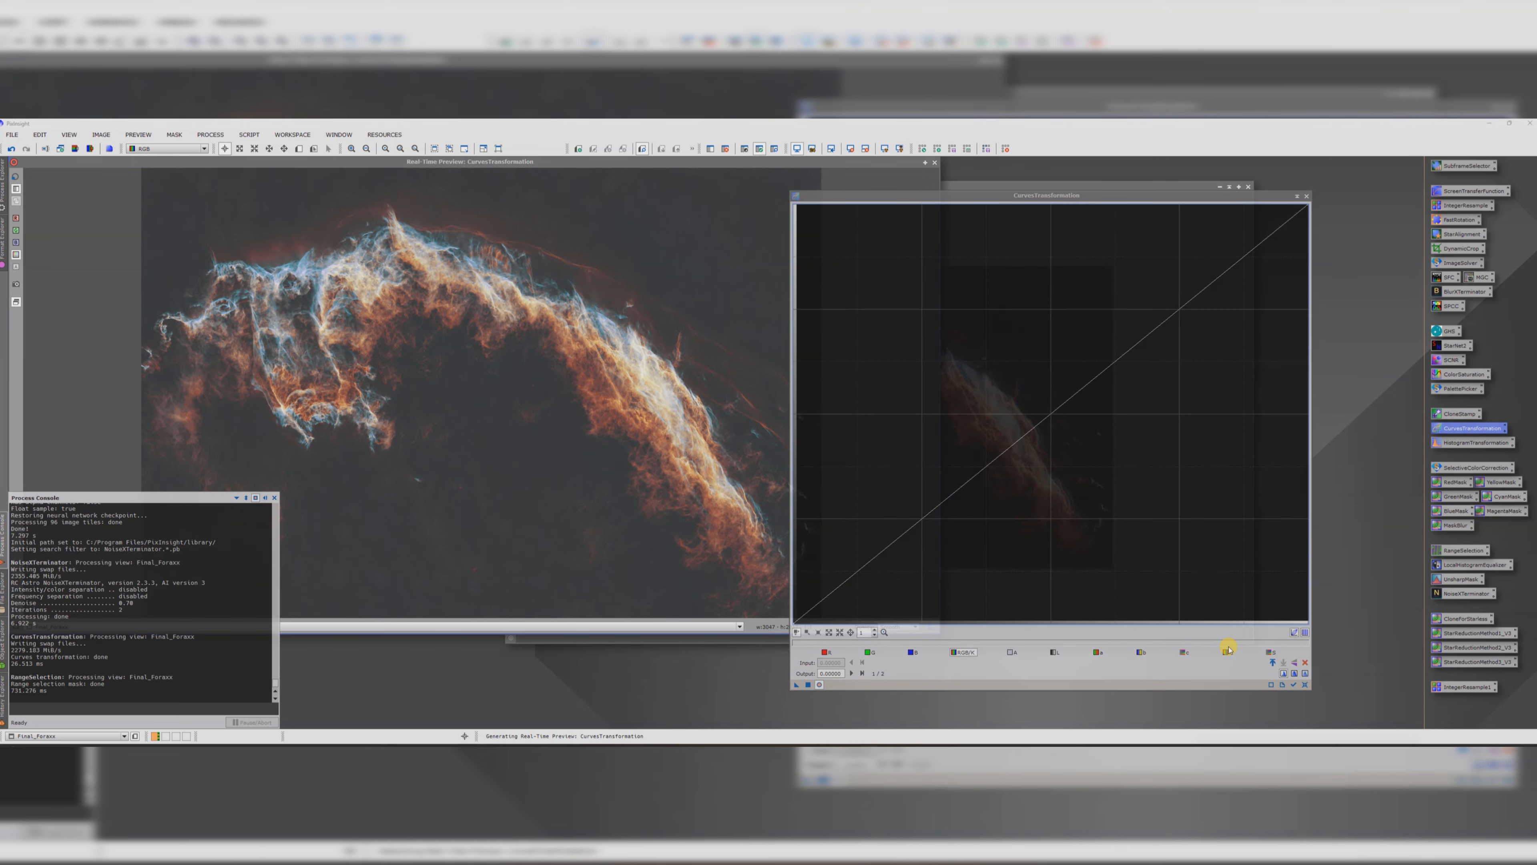
click(1293, 675)
drag(953, 491, 976, 515)
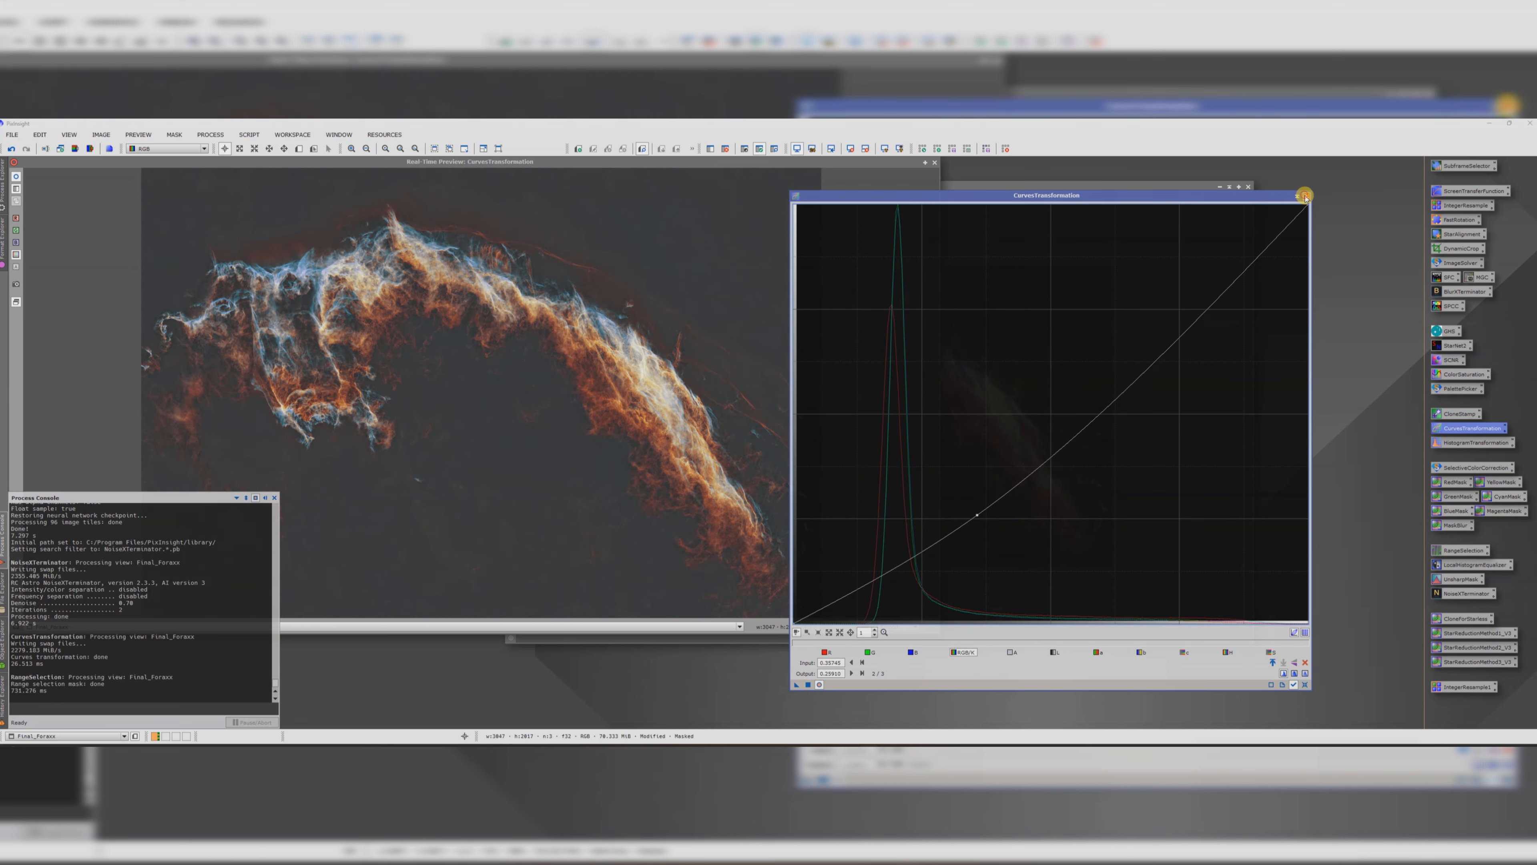
click(1306, 196)
click(934, 163)
drag(902, 190, 864, 213)
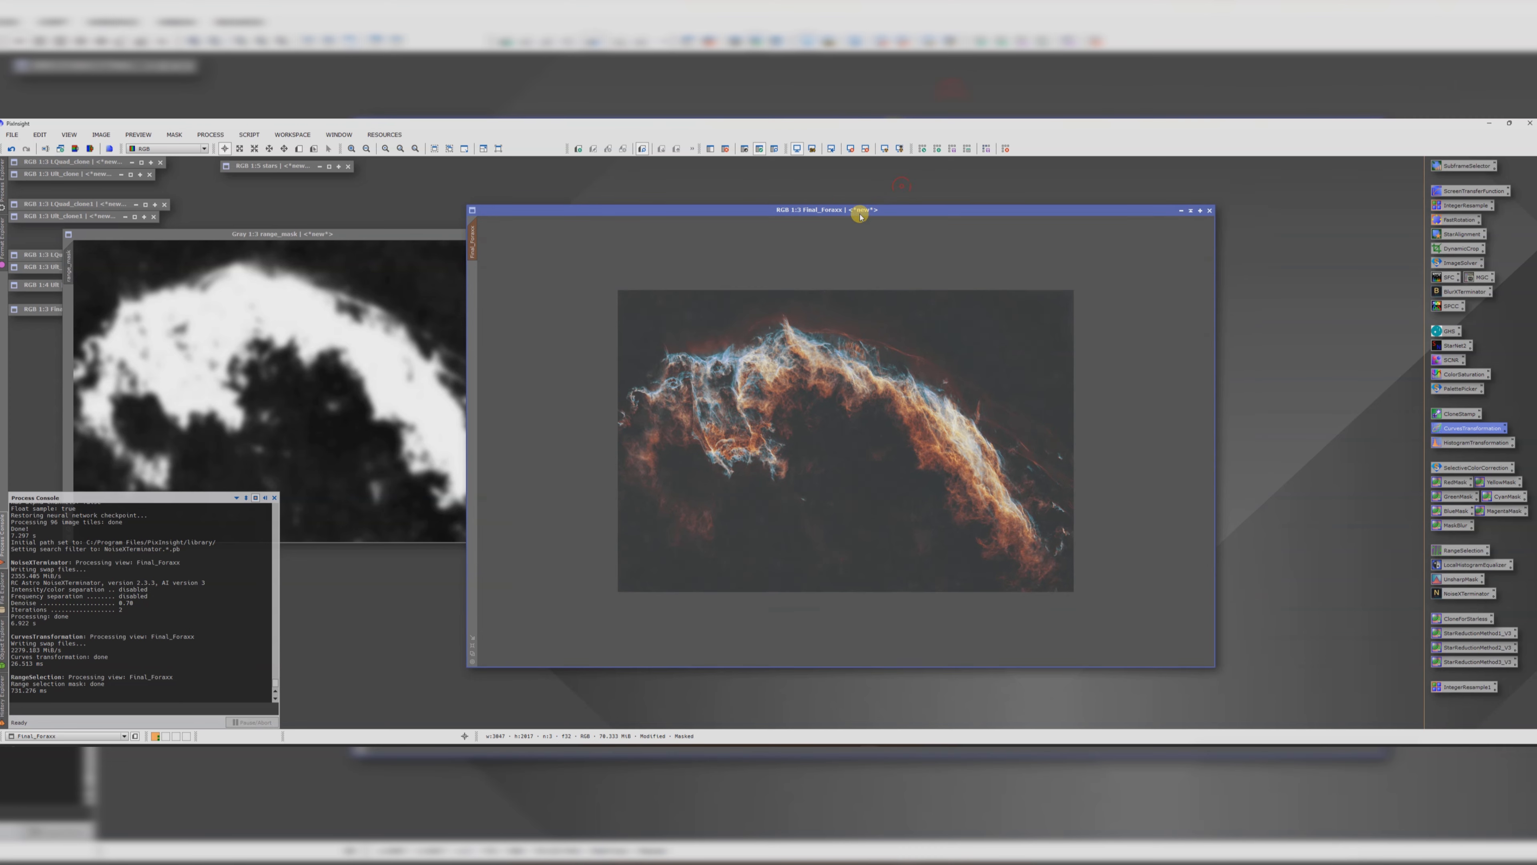
Step: Invert the mask on Final_Foraxx and darken the background with an RGB/K curve through about (0.31, 0.21)
click(745, 149)
double_click(1451, 429)
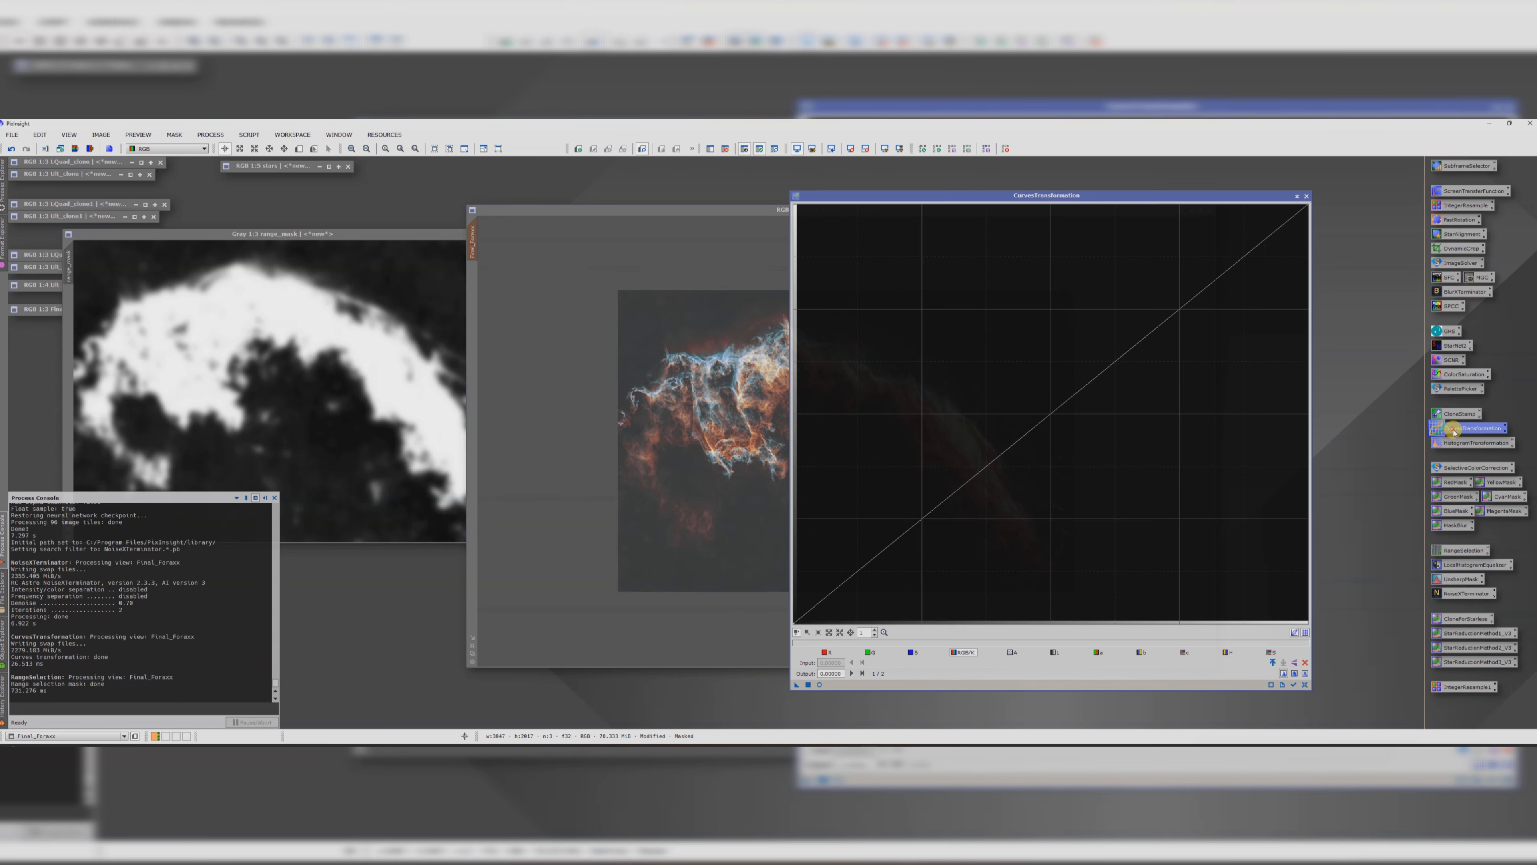
click(1293, 685)
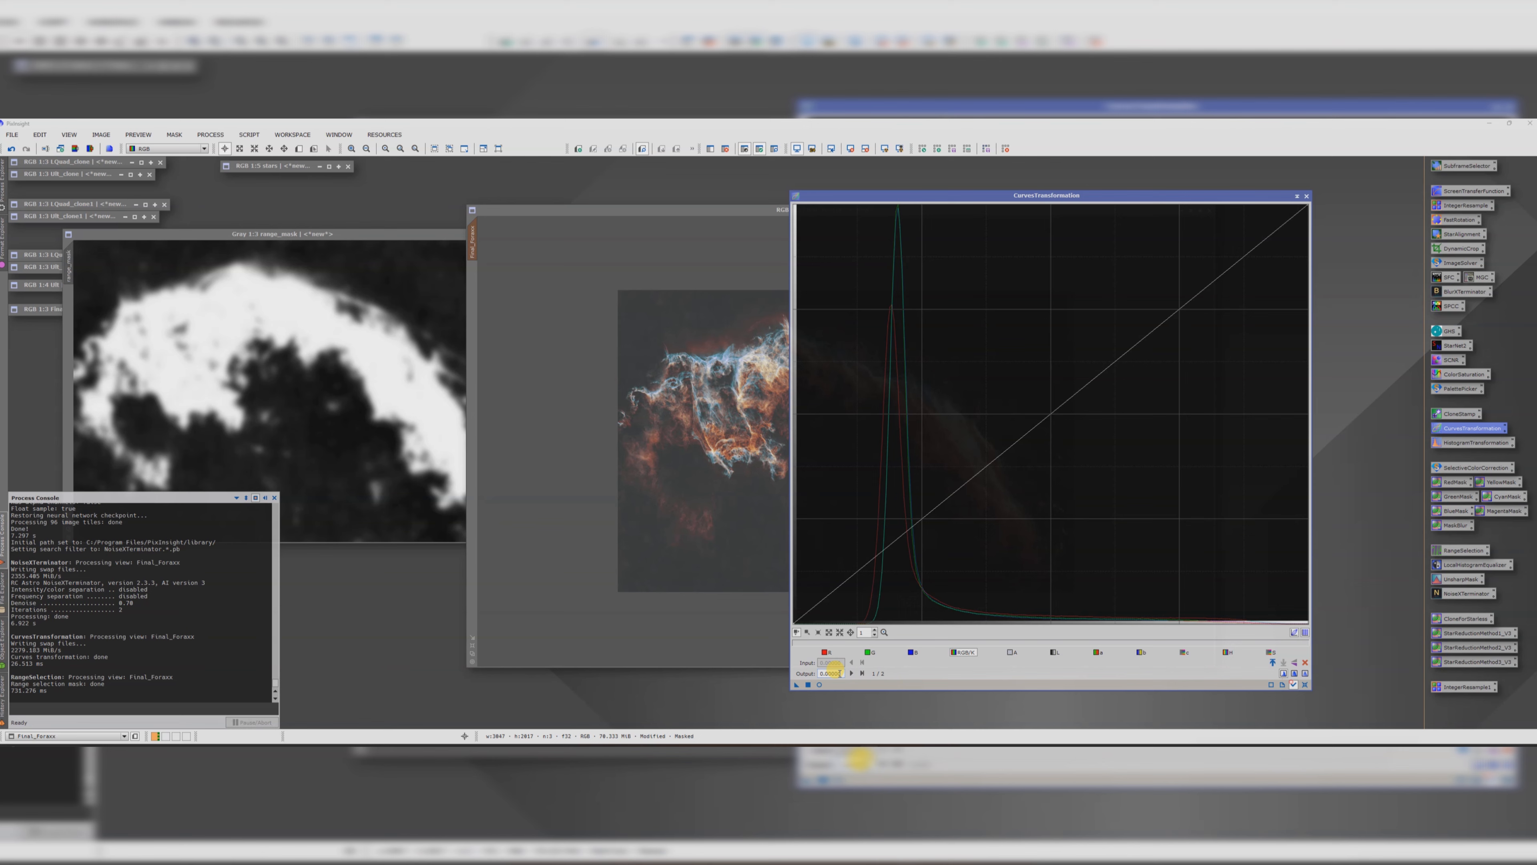
click(820, 683)
click(940, 516)
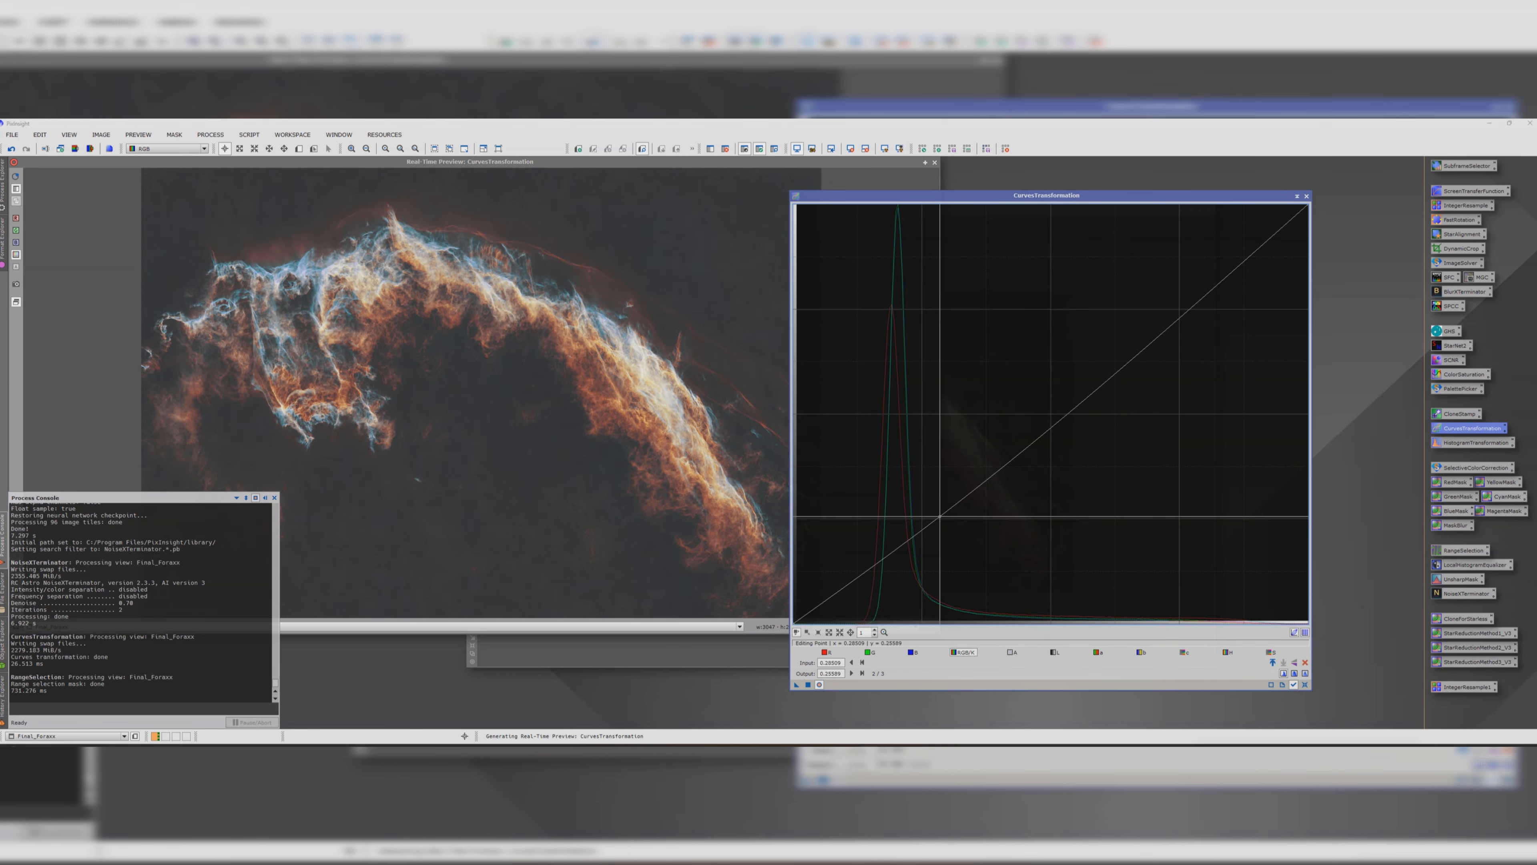
drag(940, 516, 951, 534)
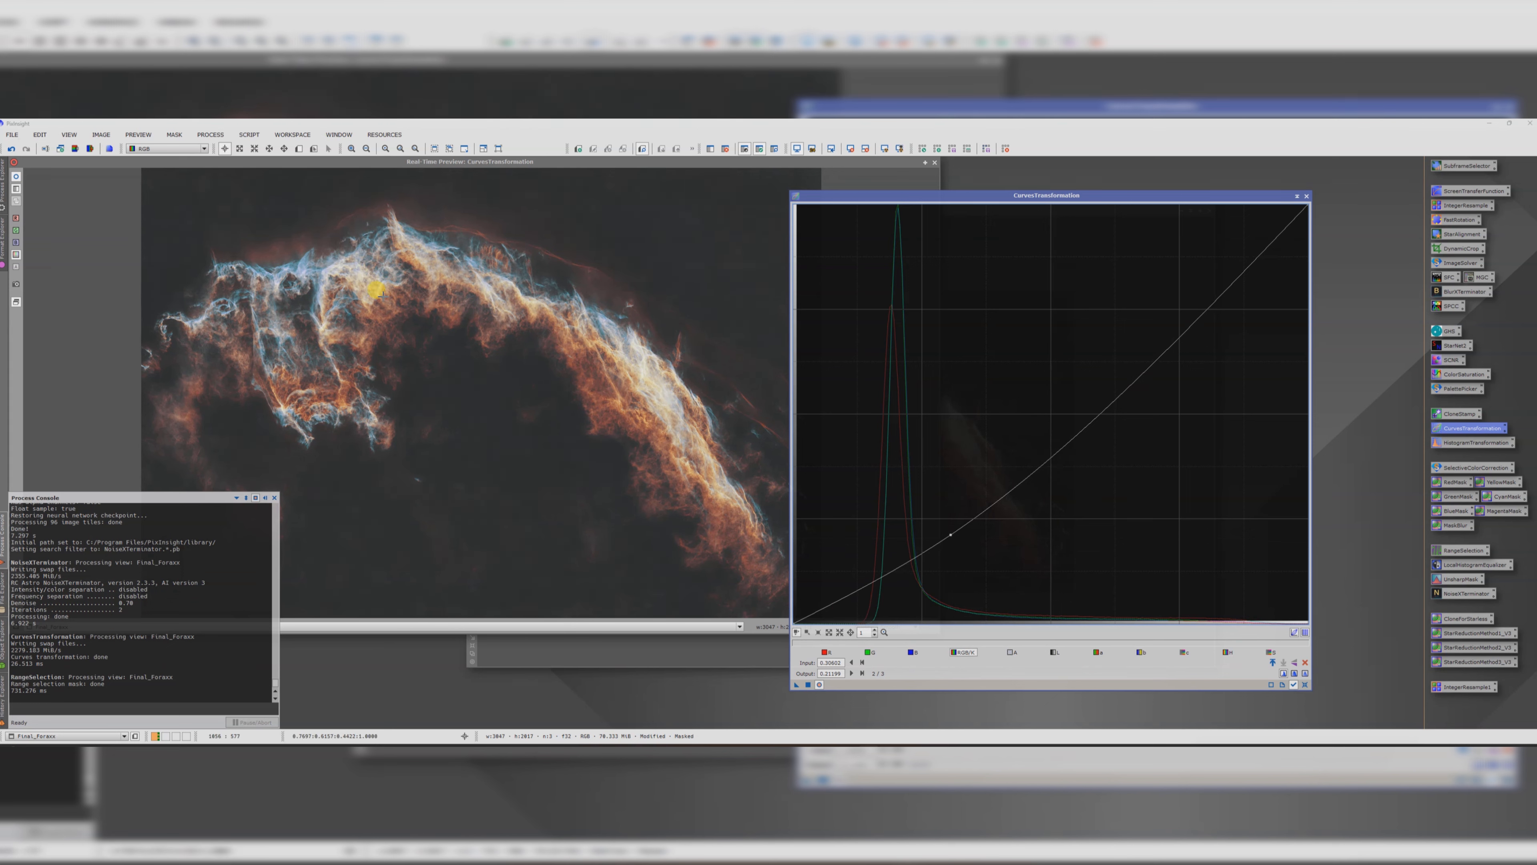
click(806, 684)
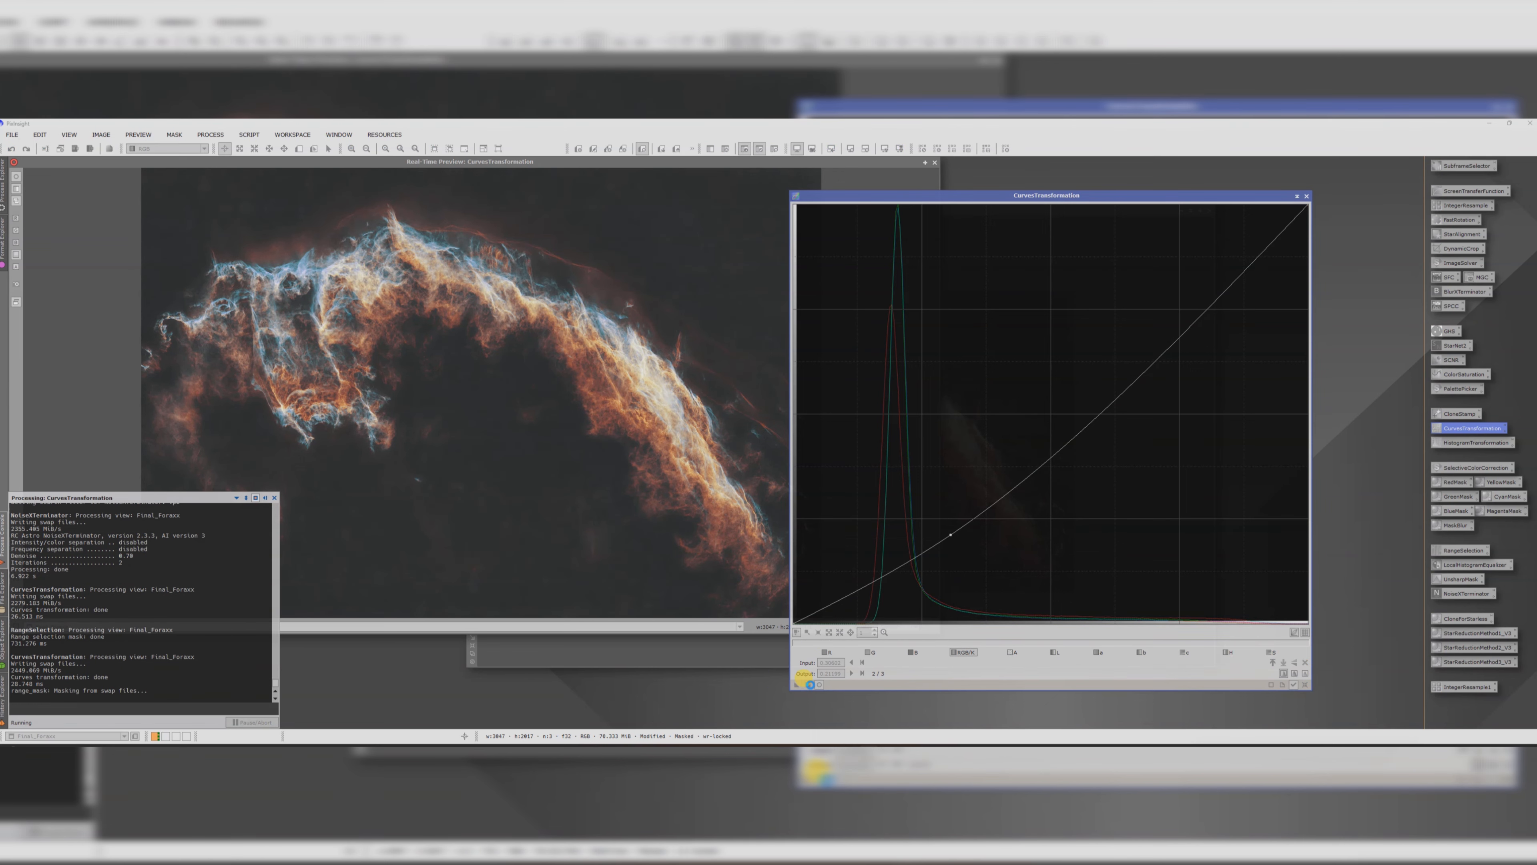
click(1301, 197)
click(935, 162)
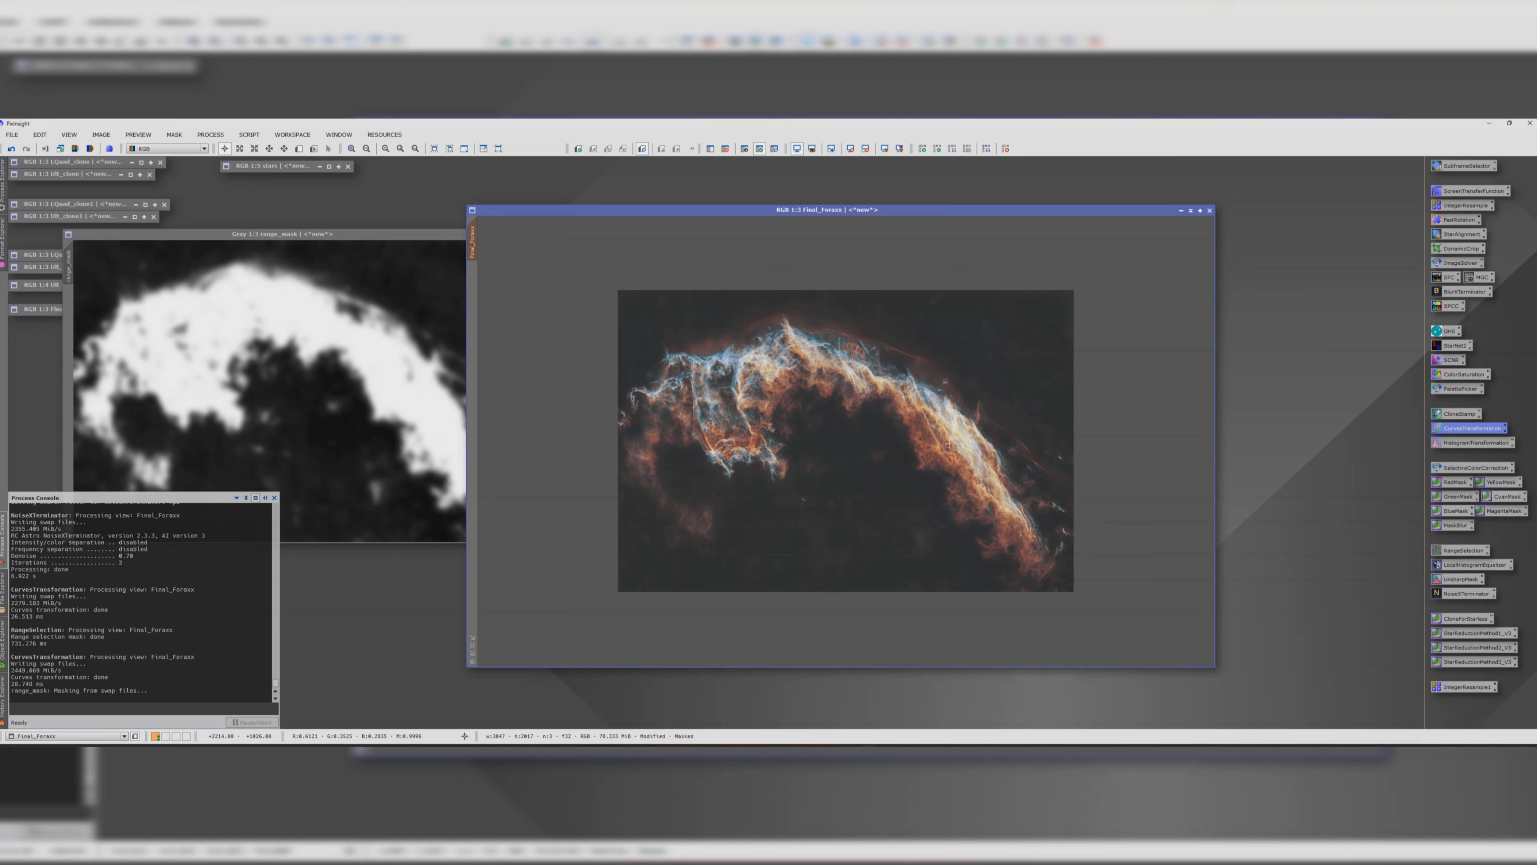
Step: Apply a slightly raised RGB/K curve through about (0.41, 0.45) to the masked Final_Foraxx and close the process and preview
double_click(1456, 431)
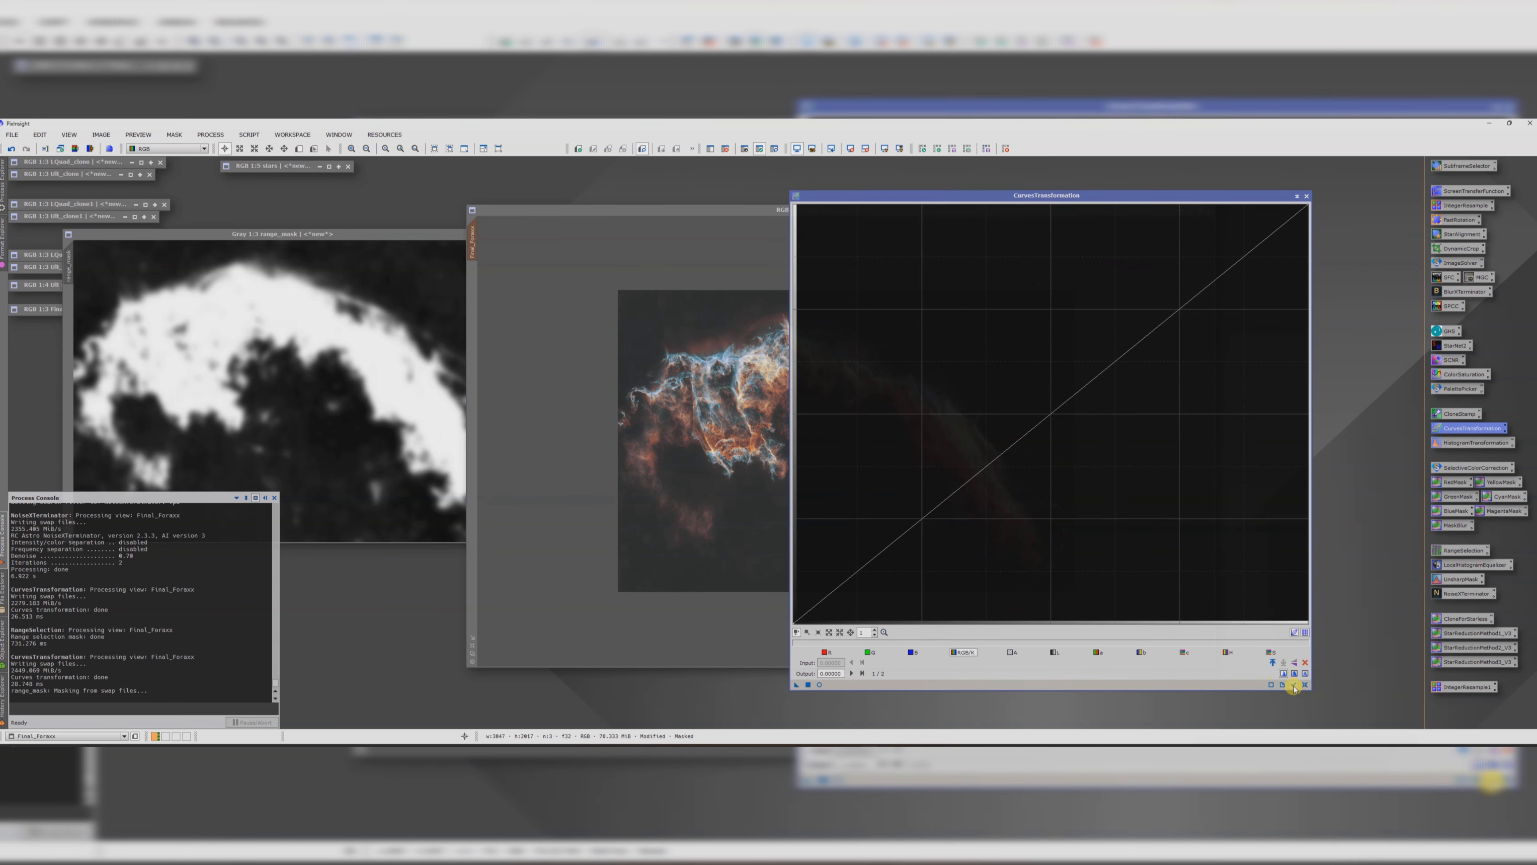
click(821, 685)
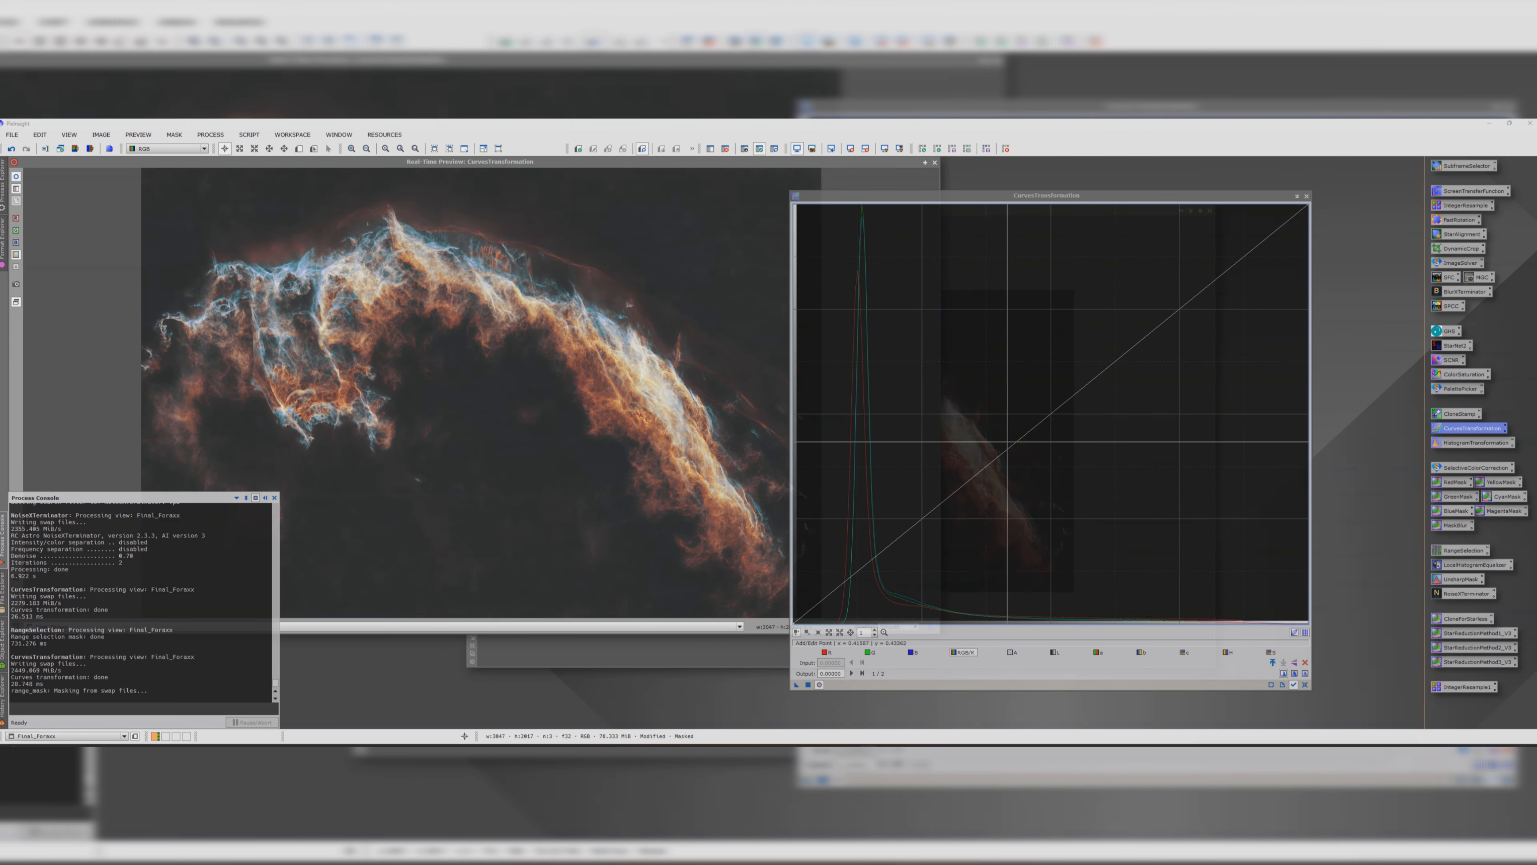
click(1009, 438)
drag(1009, 438, 1003, 435)
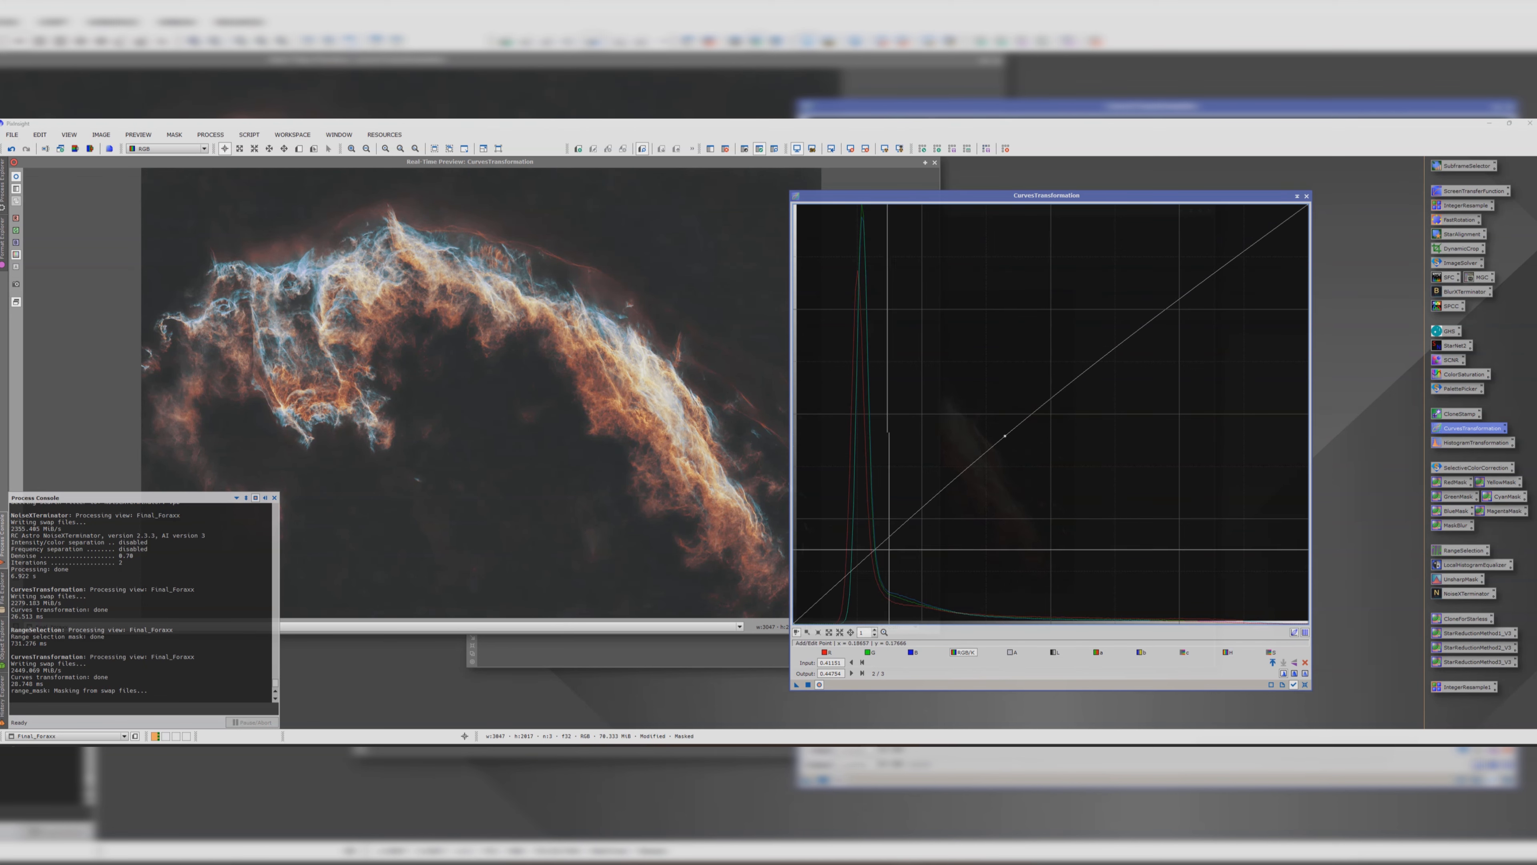
click(807, 684)
click(1307, 196)
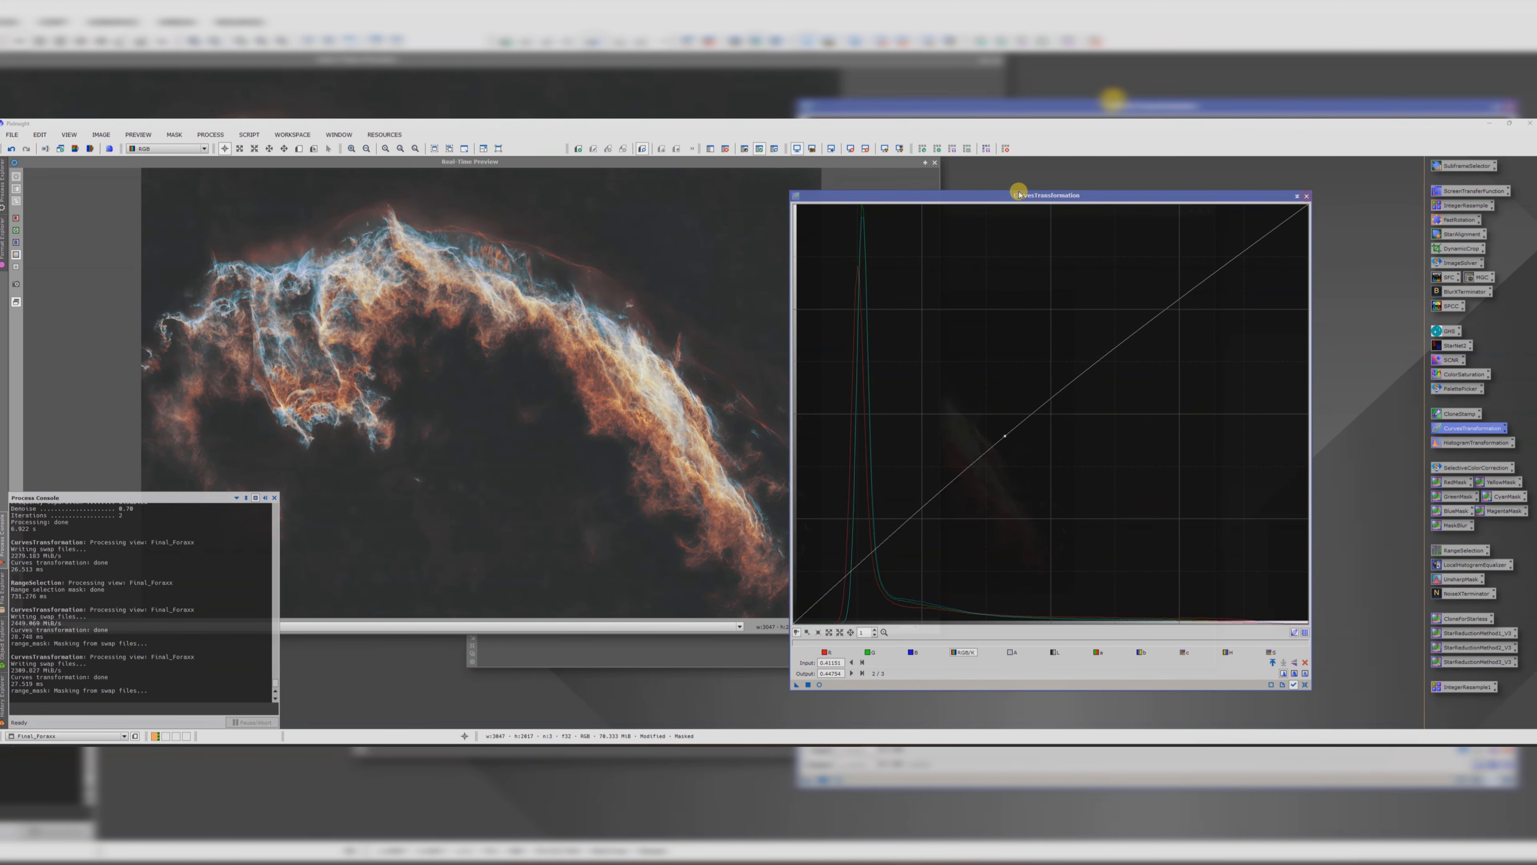
click(935, 162)
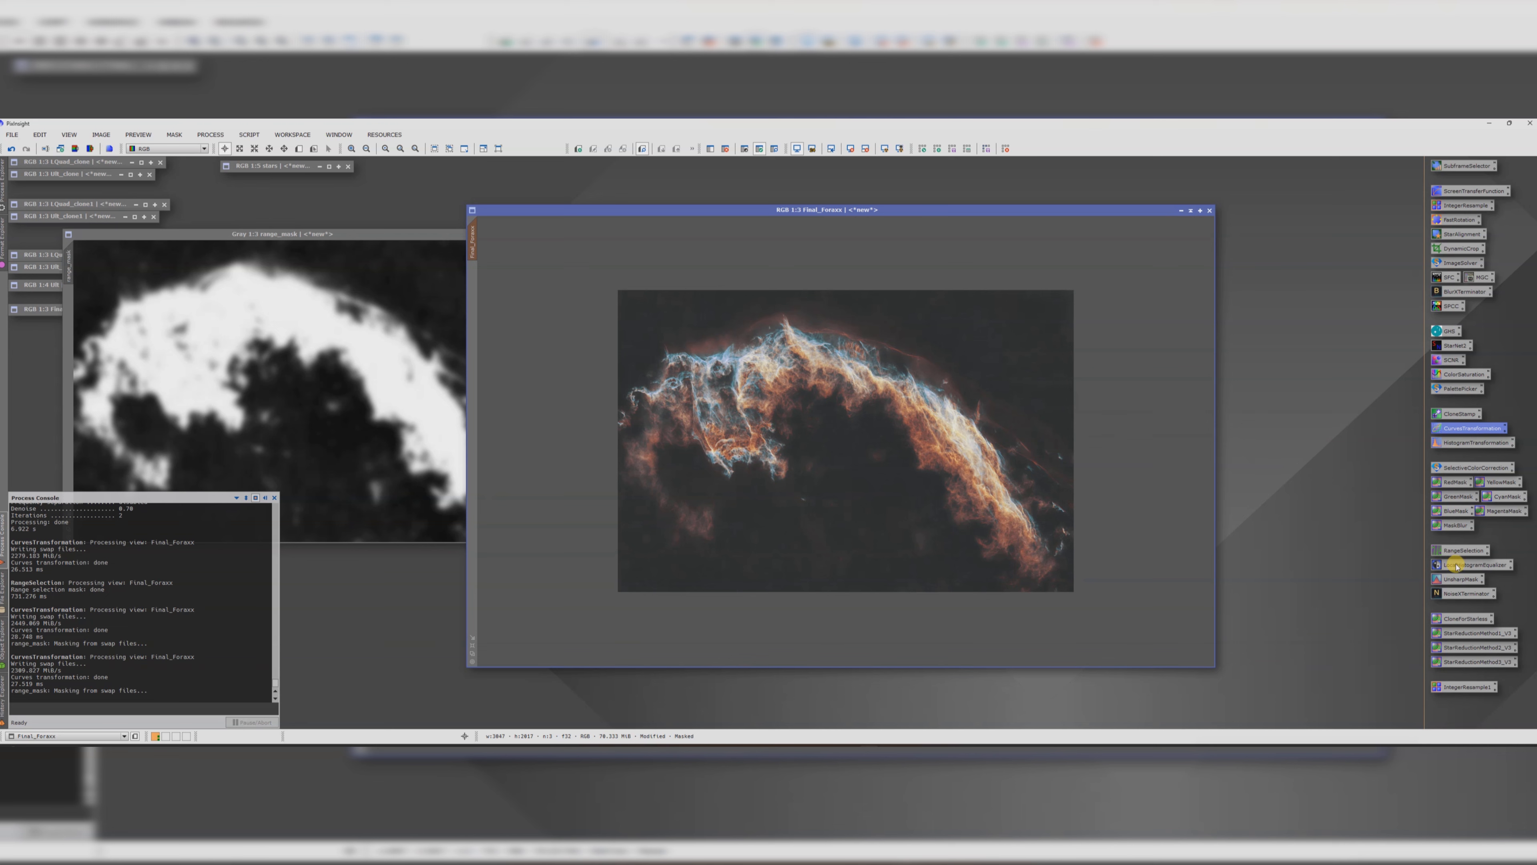
Step: Sharpen the masked Final_Foraxx with UnsharpMask at StdDev 2.00 and Amount 0.50 on lightness, and close the process and preview
double_click(1457, 580)
click(1011, 274)
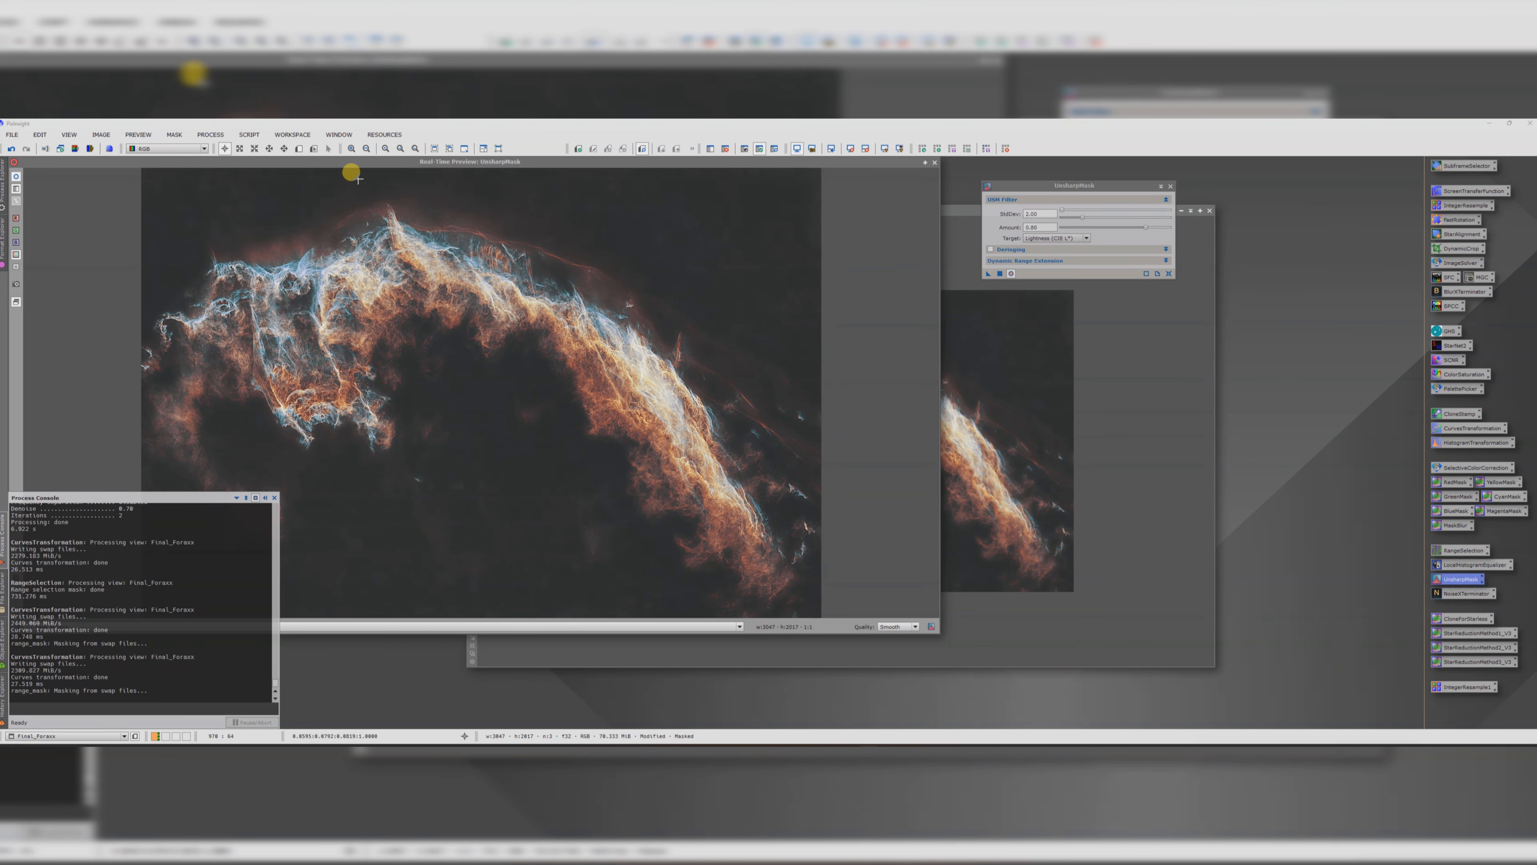
drag(1146, 230, 1112, 230)
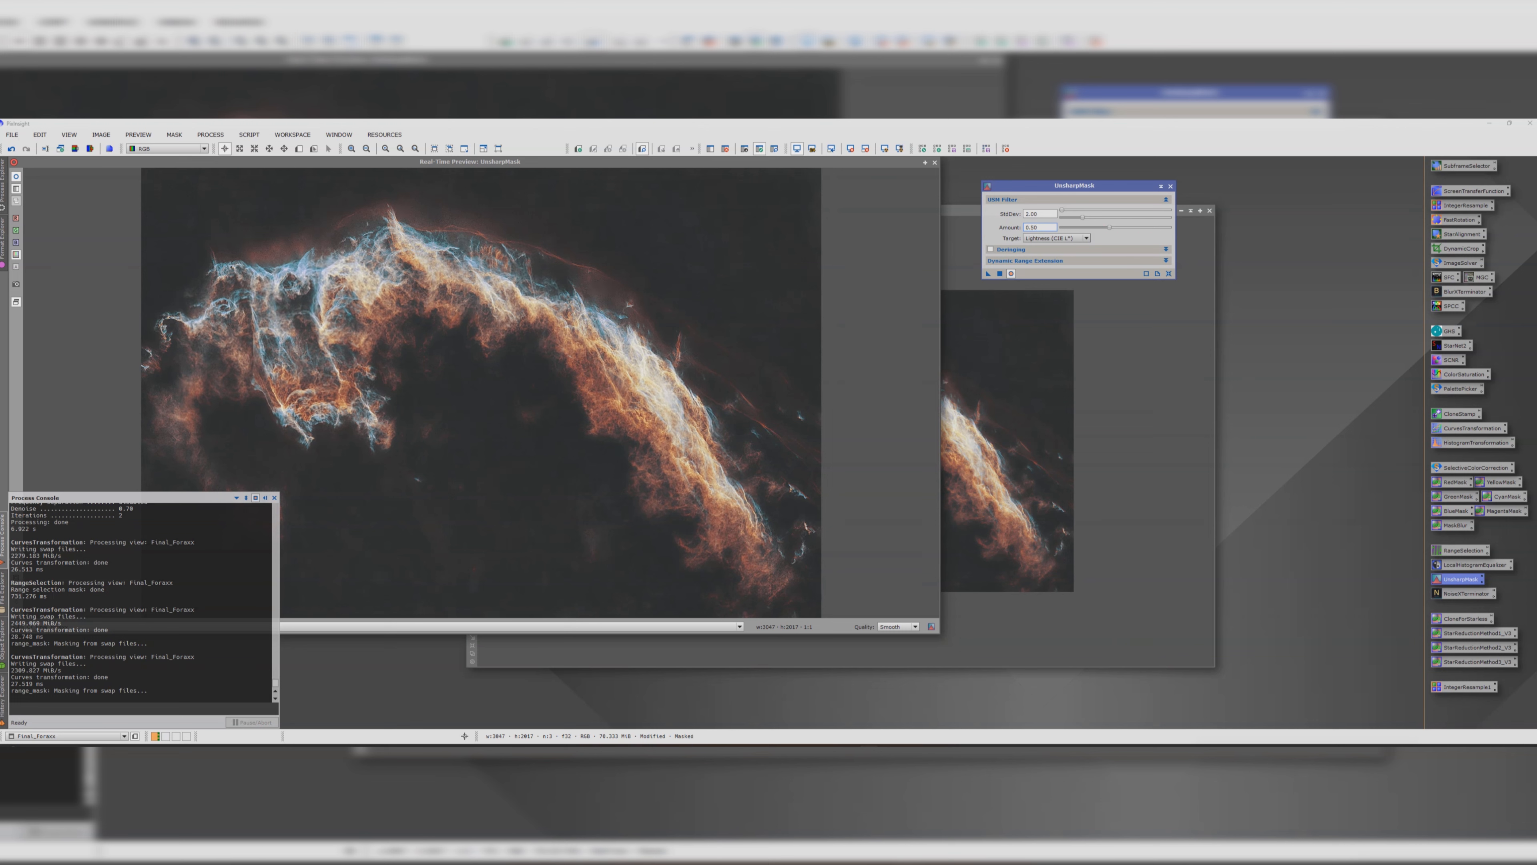
click(17, 178)
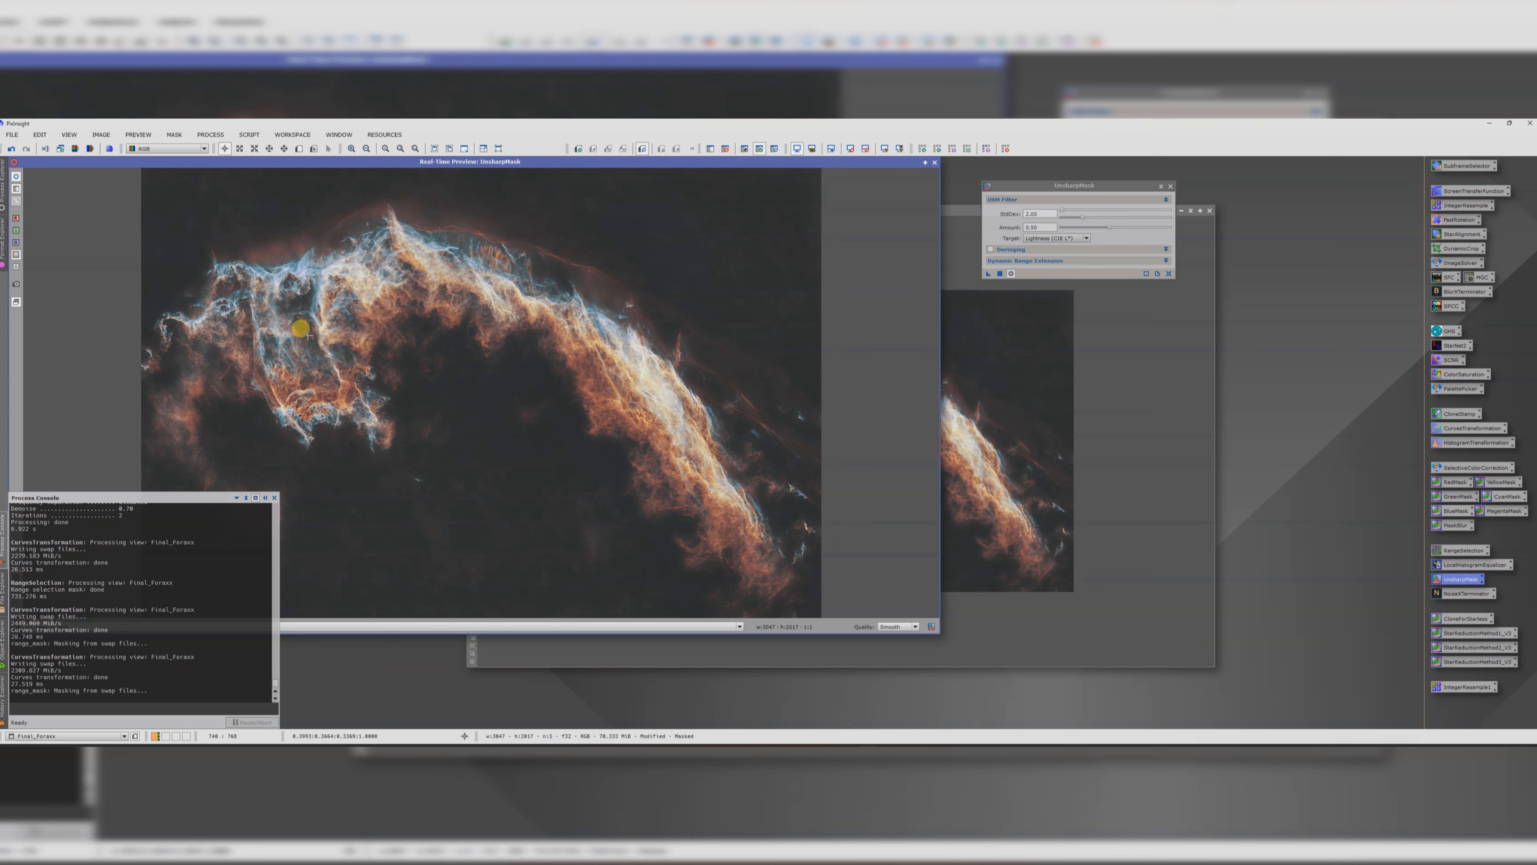
click(1000, 274)
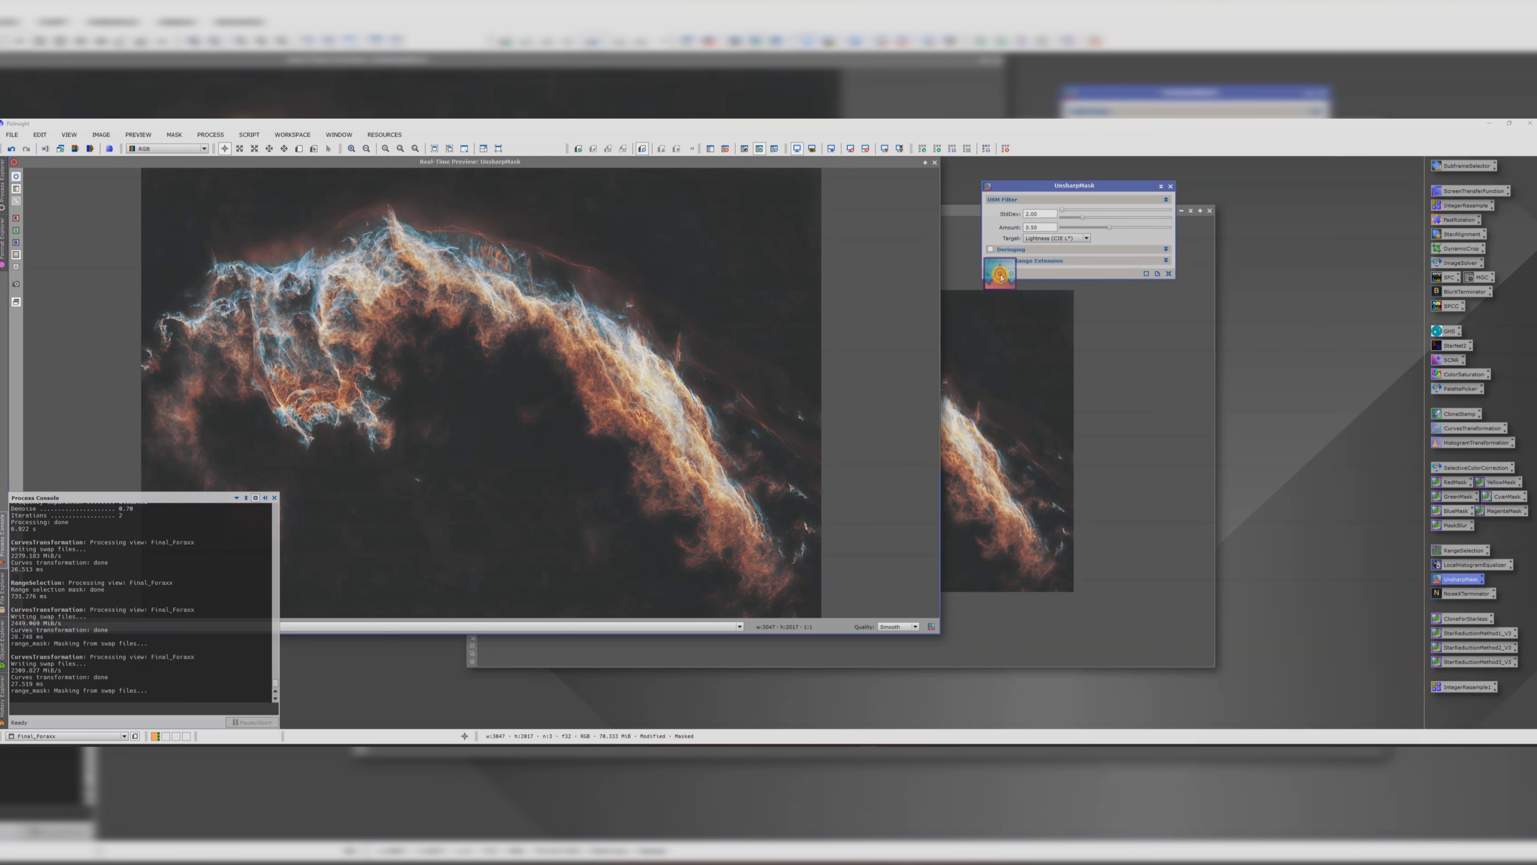
click(1162, 188)
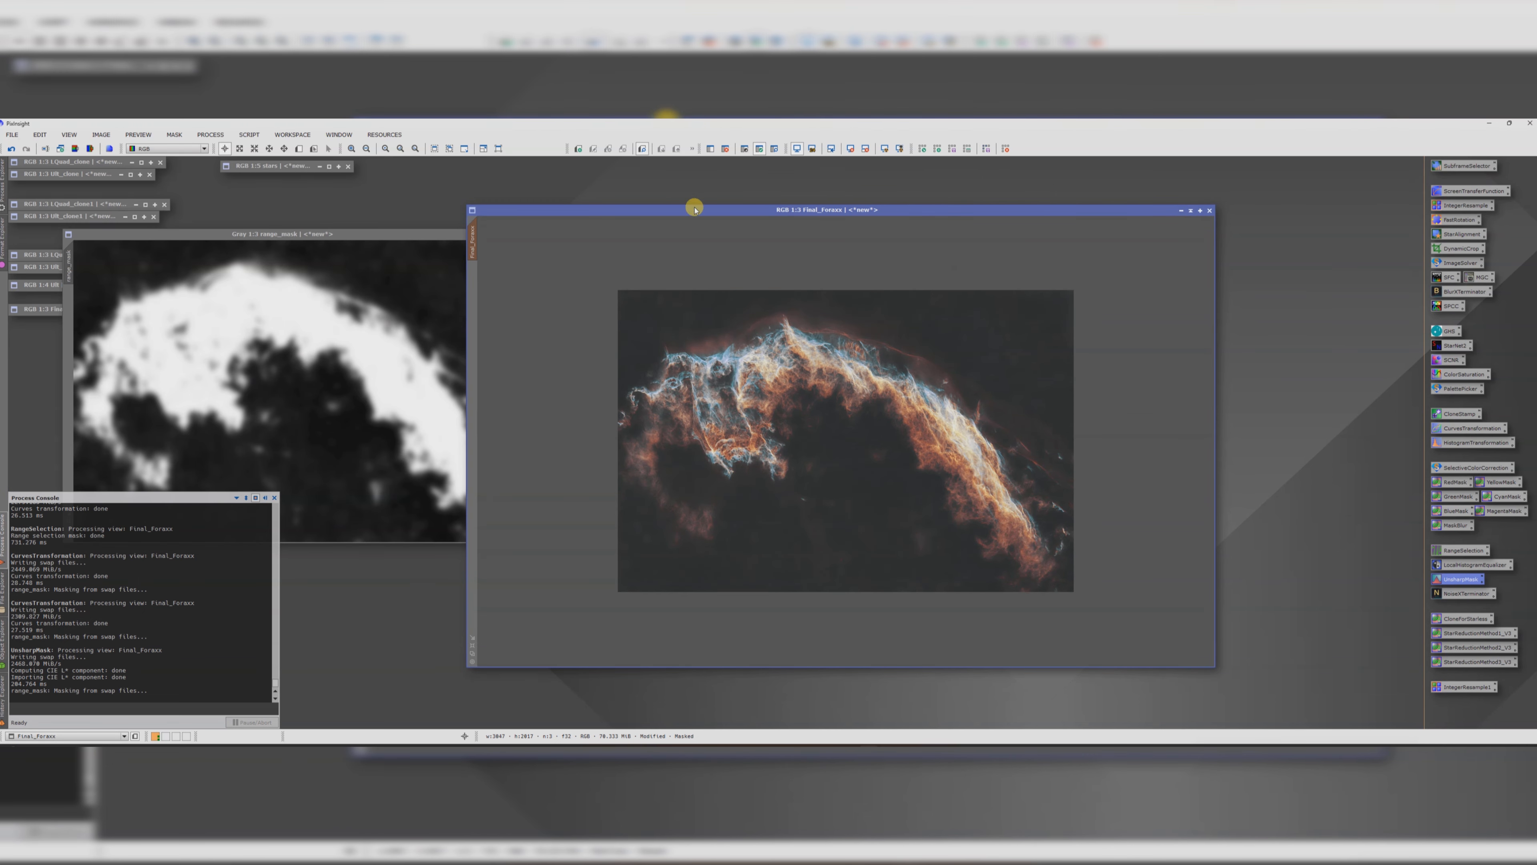
Step: Remove the mask from Final_Foraxx
right_click(472, 241)
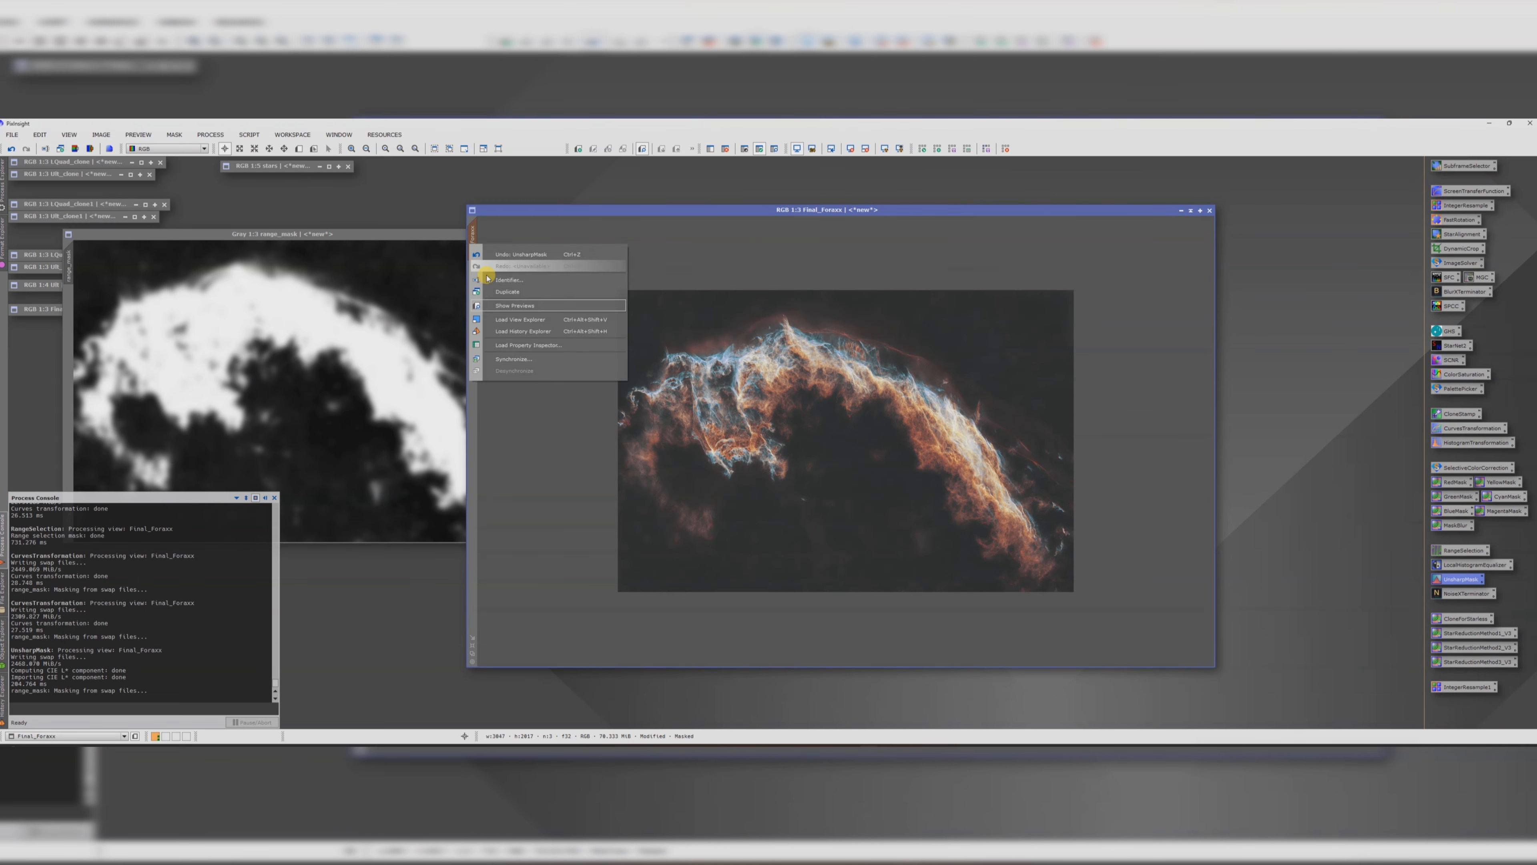
click(725, 149)
drag(718, 211, 712, 206)
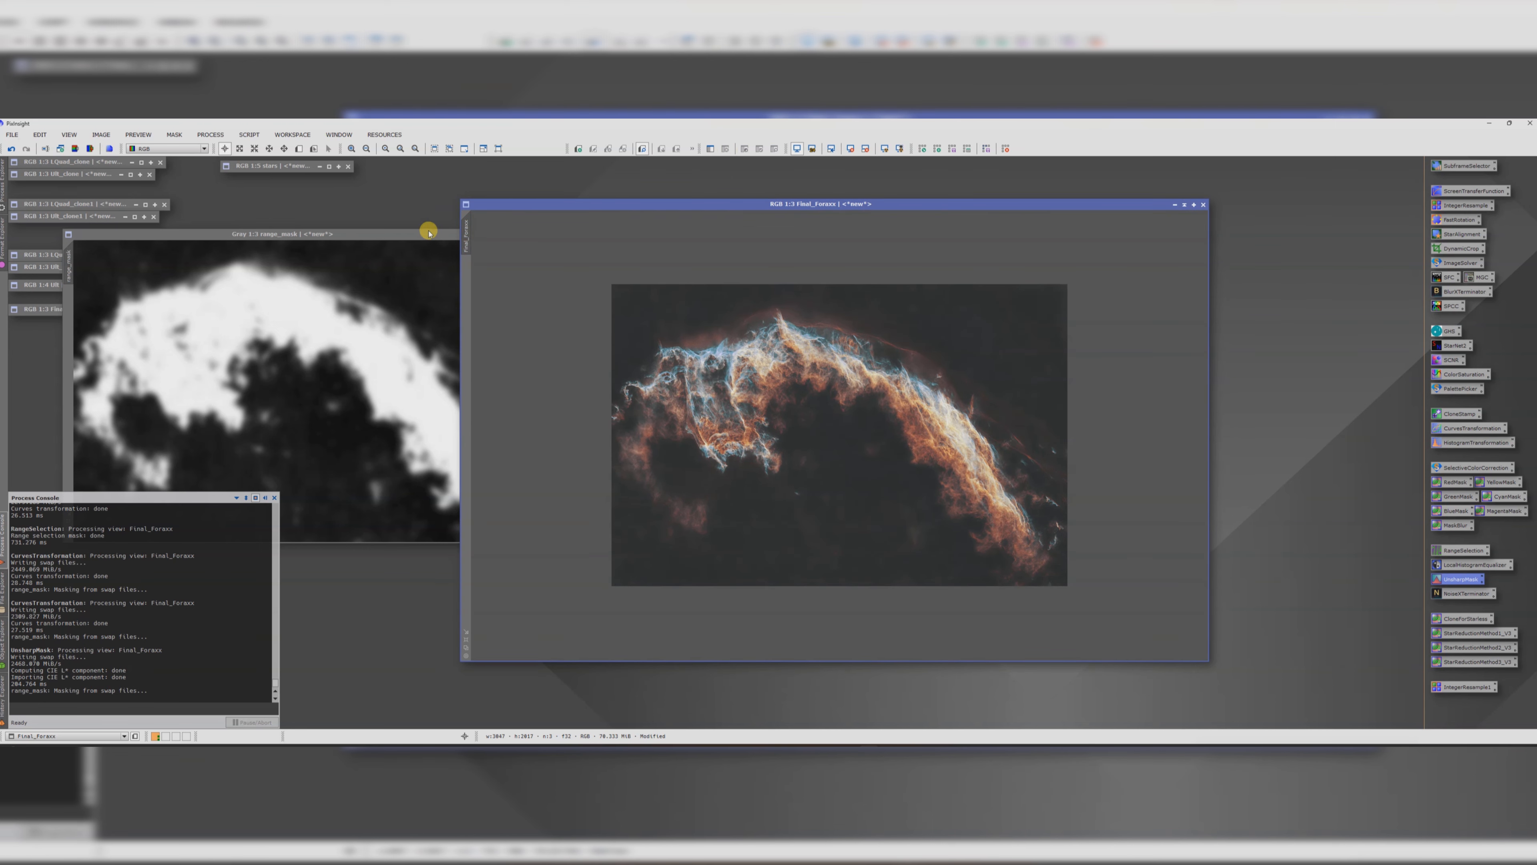
Step: Duplicate Final_Foraxx as a backup, and park the backup and range_mask as iconized windows beside the other clones
drag(418, 235, 318, 318)
click(477, 243)
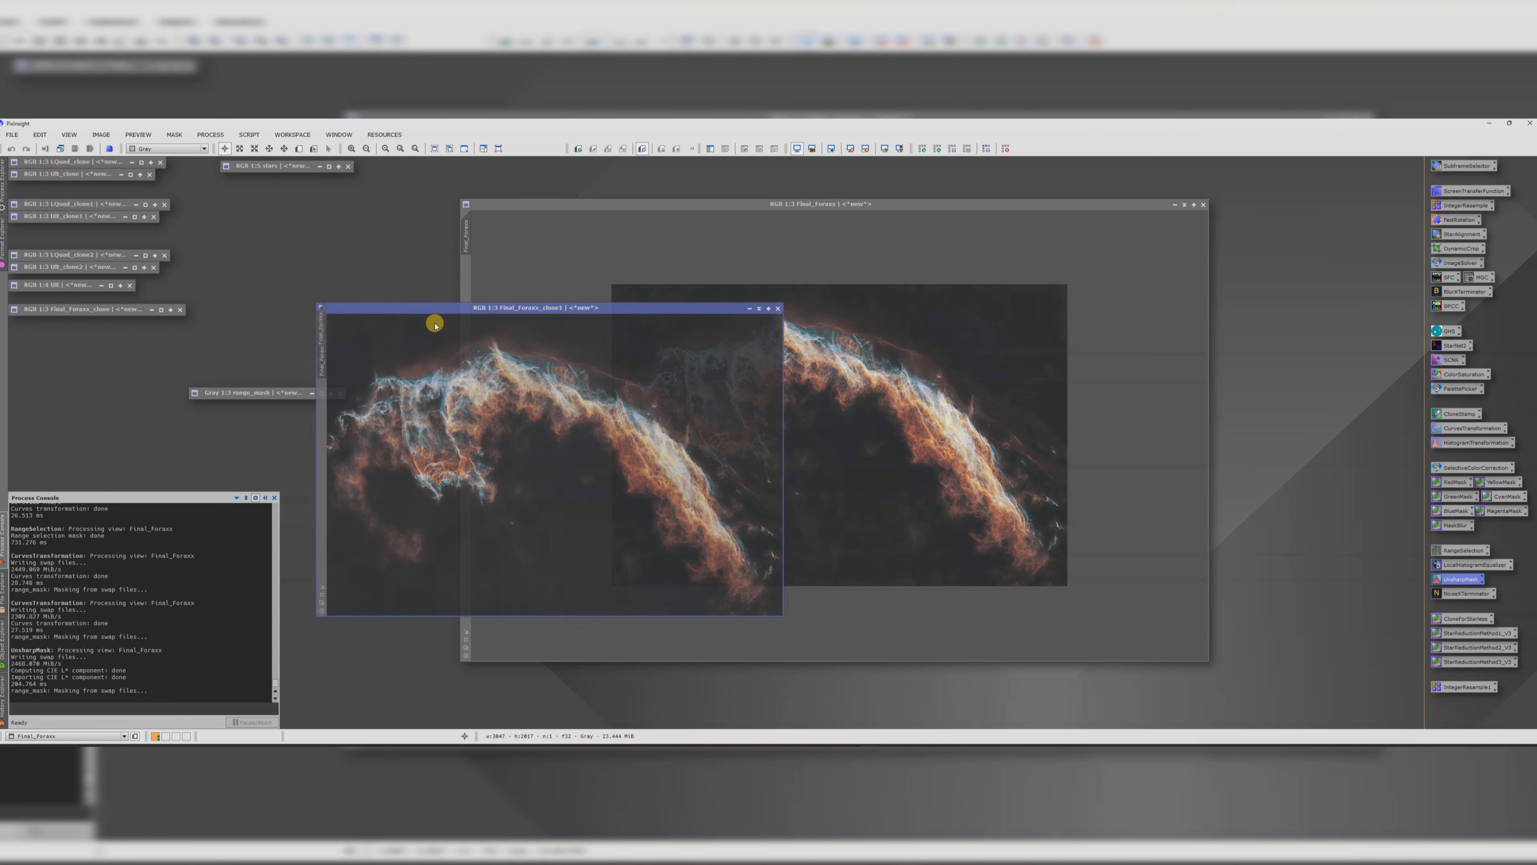
click(756, 310)
drag(522, 458, 63, 335)
drag(233, 394, 53, 344)
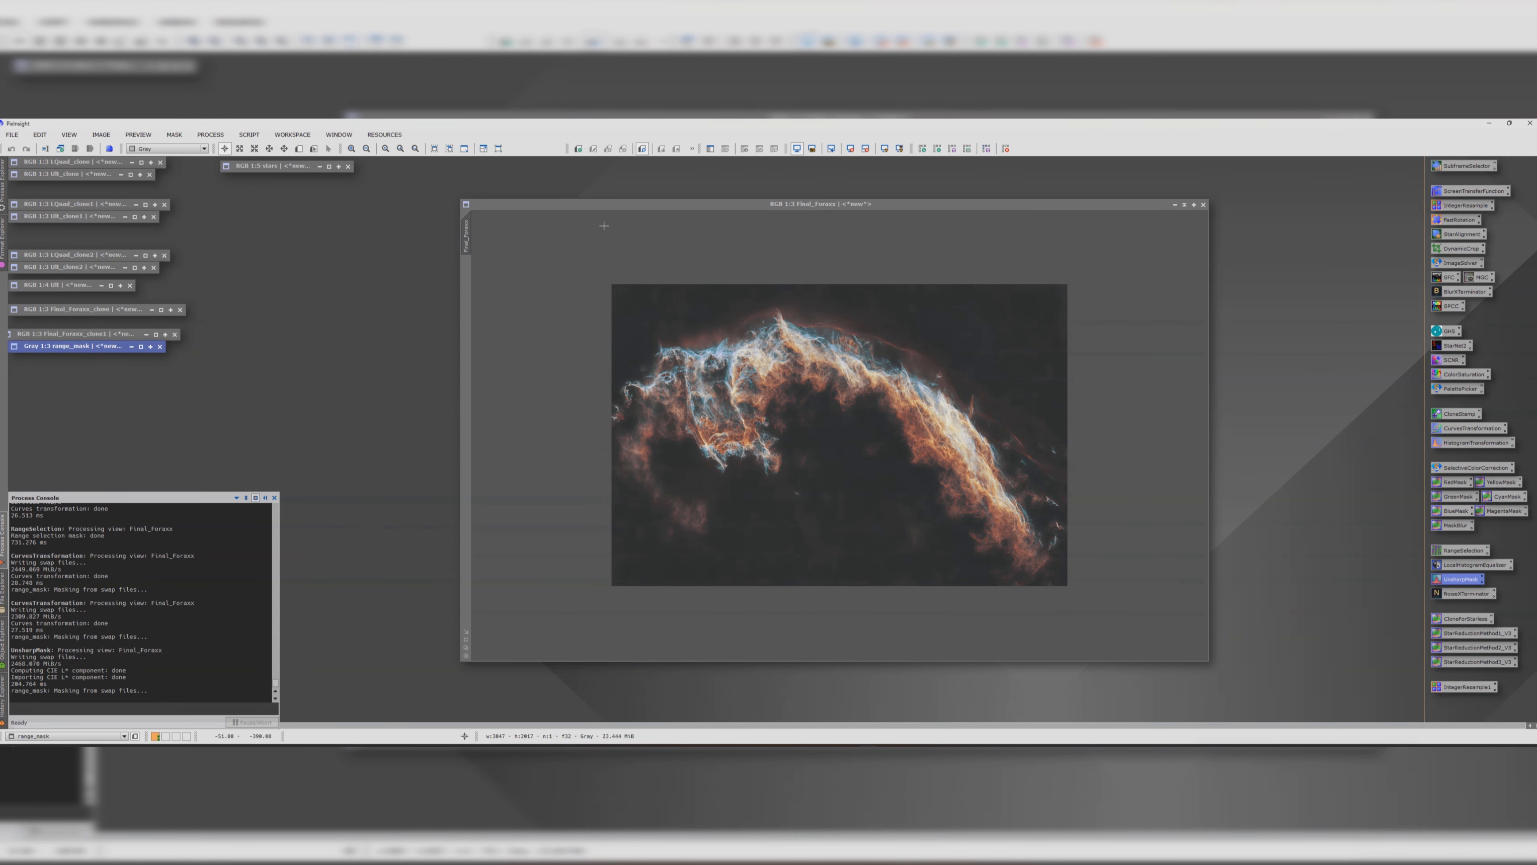
drag(584, 204, 394, 196)
Step: Apply Selective Color Correction to Final_Foraxx with the Blue mask: Cyan -30, Yellow -10, Blue 74, Luminance 40, Saturation 70, Contrast 20
click(250, 134)
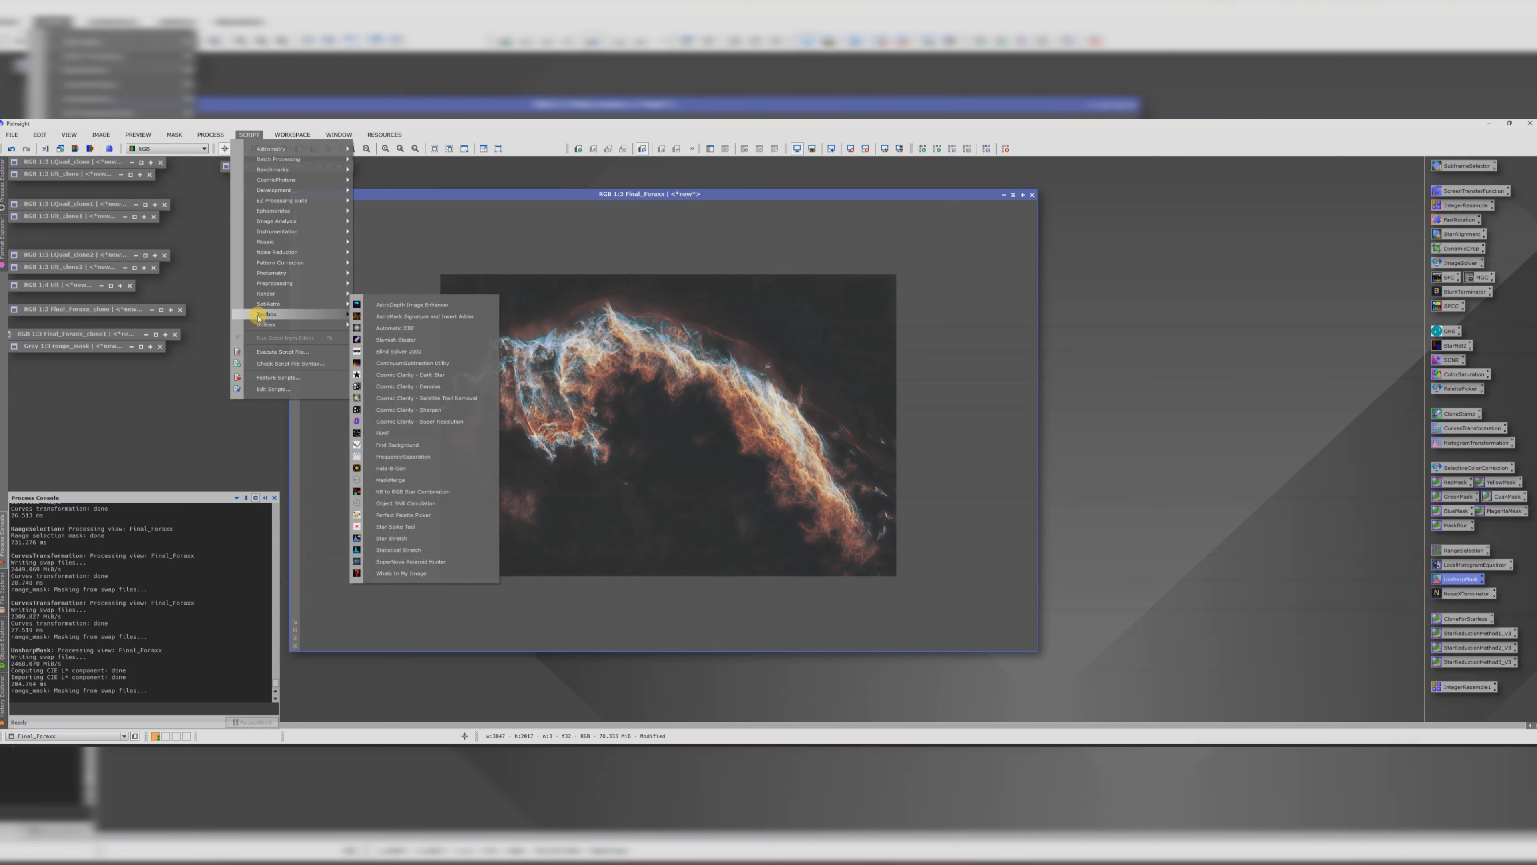
mouse_move(259, 316)
click(431, 514)
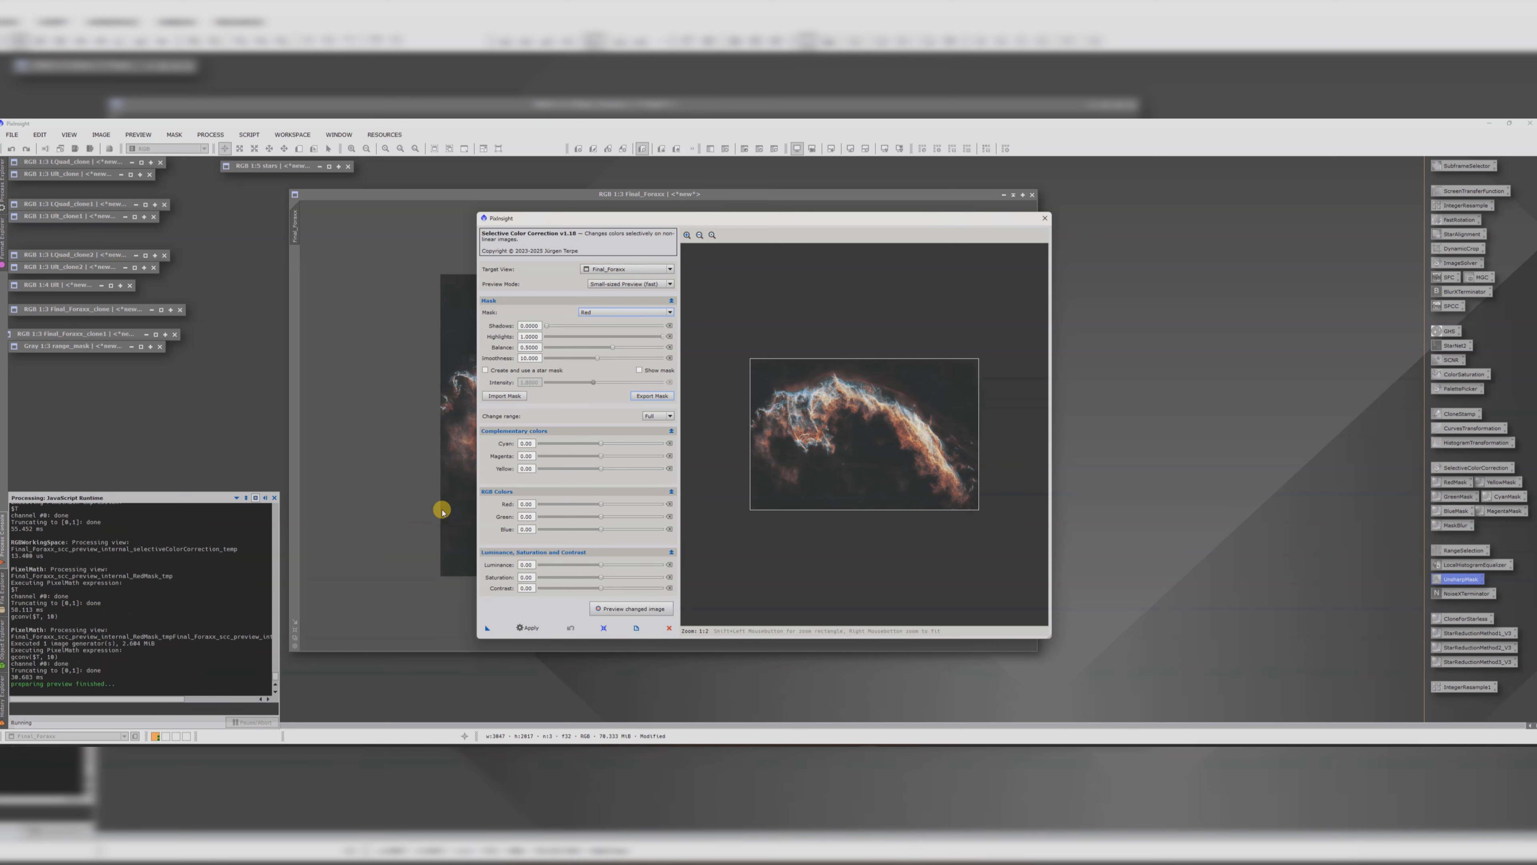
click(607, 313)
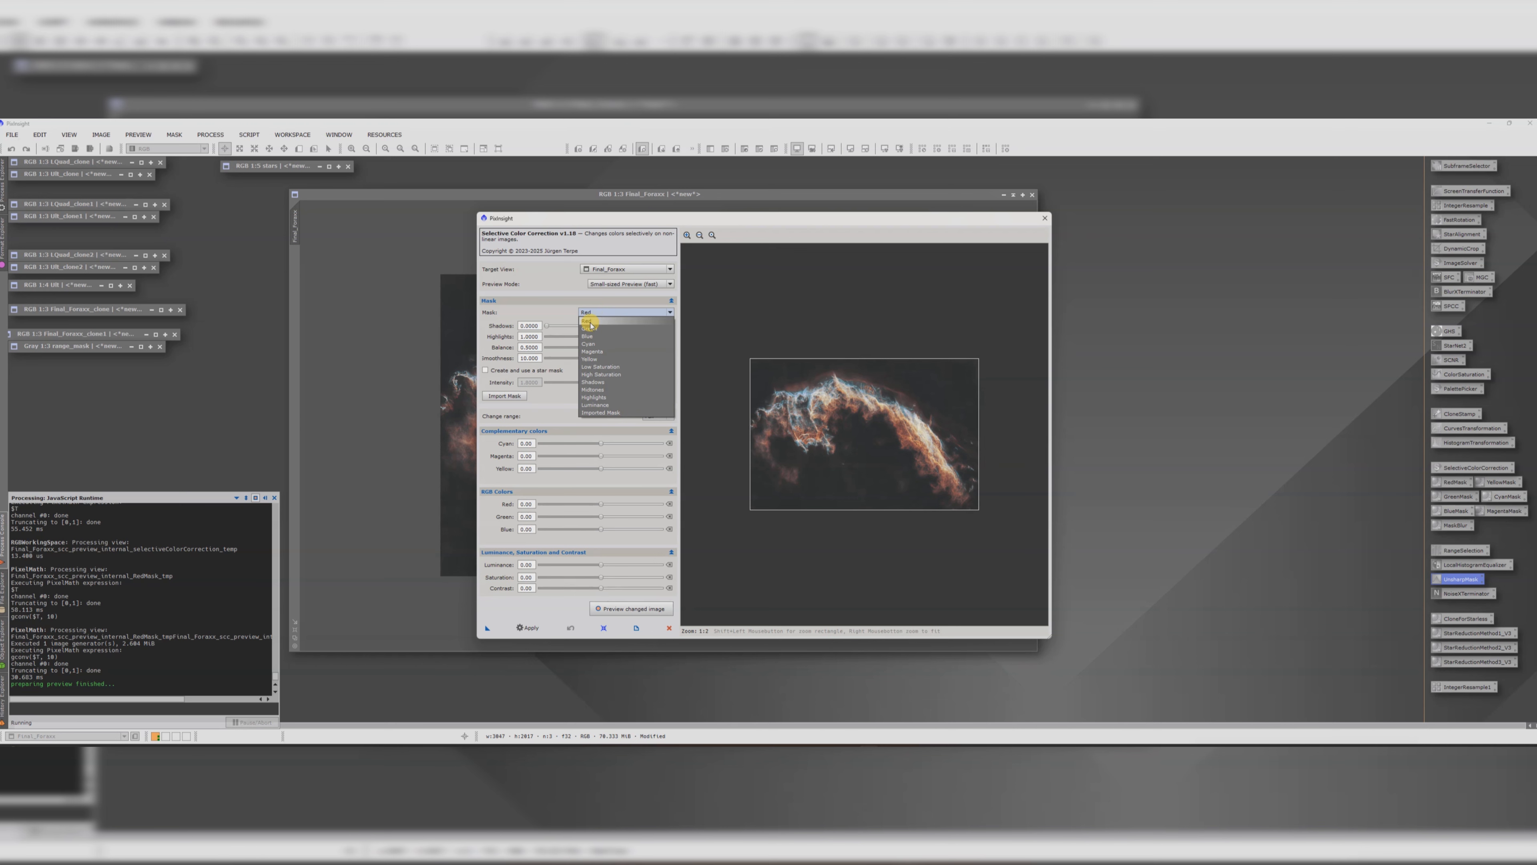
click(590, 323)
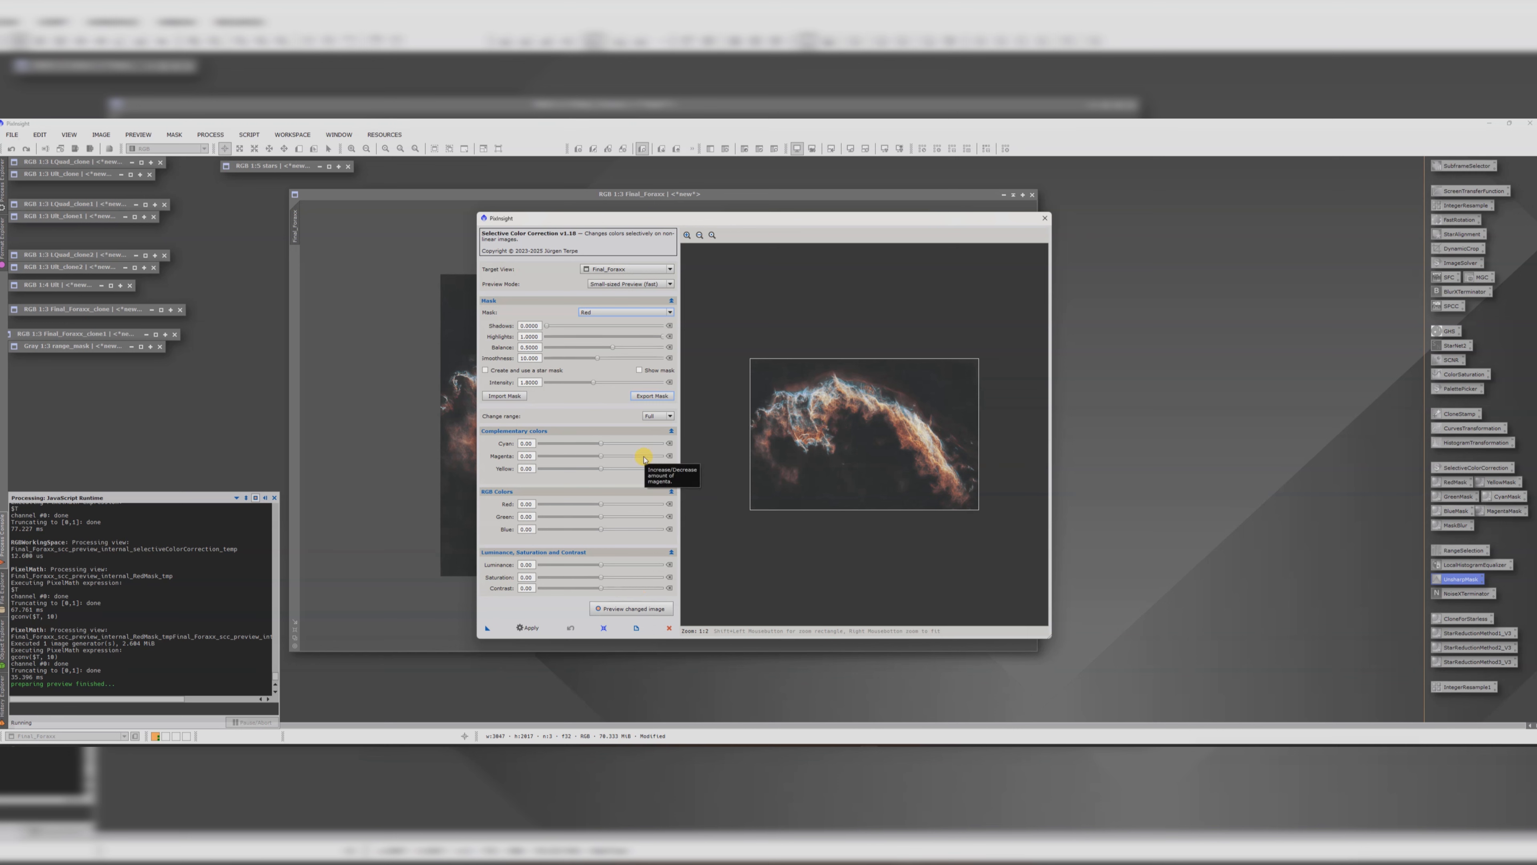
click(651, 311)
click(598, 338)
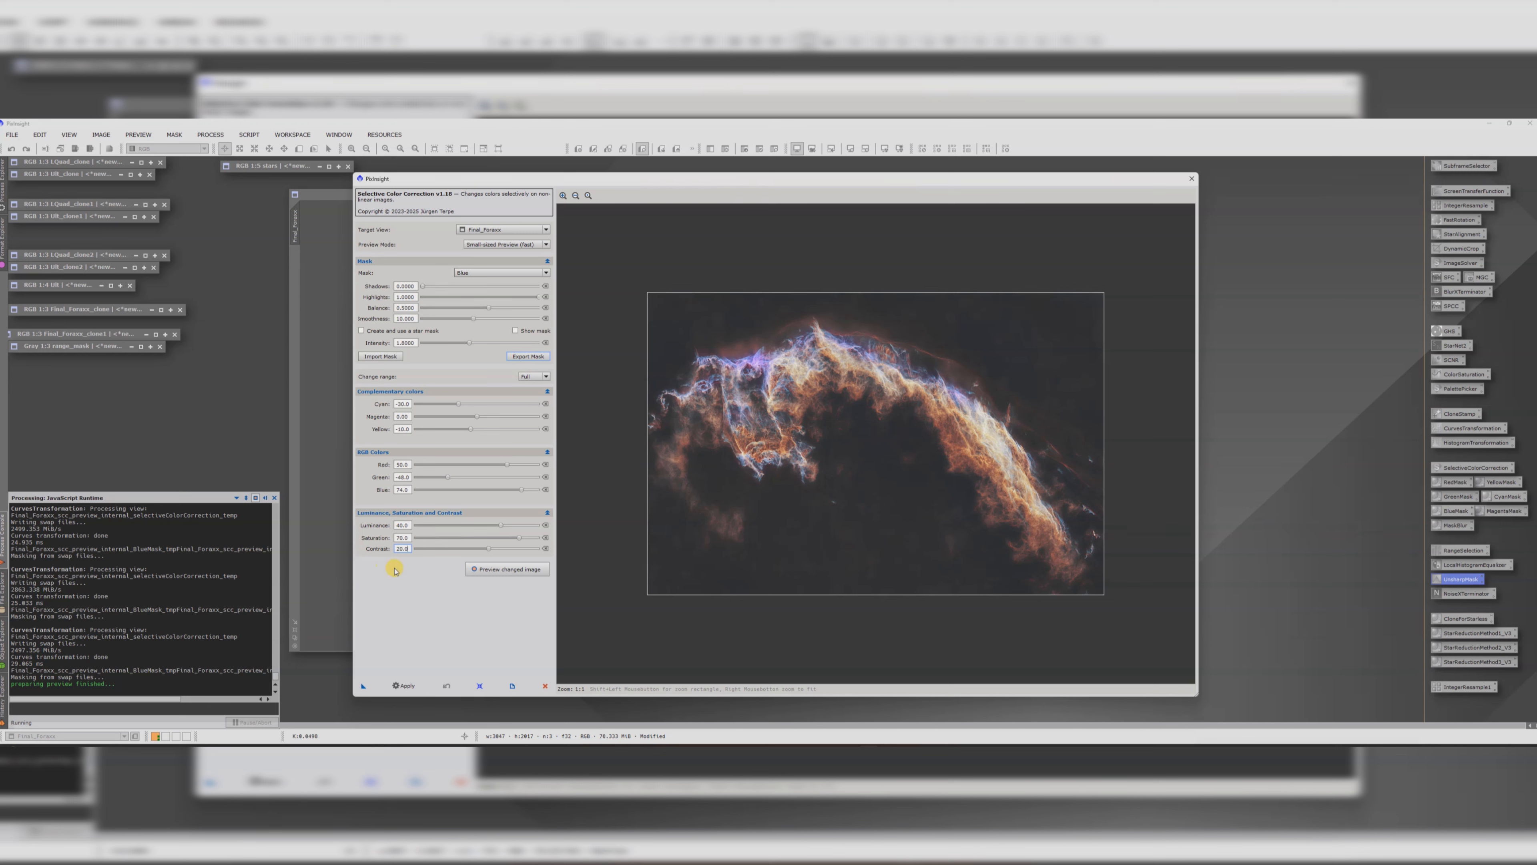
click(404, 686)
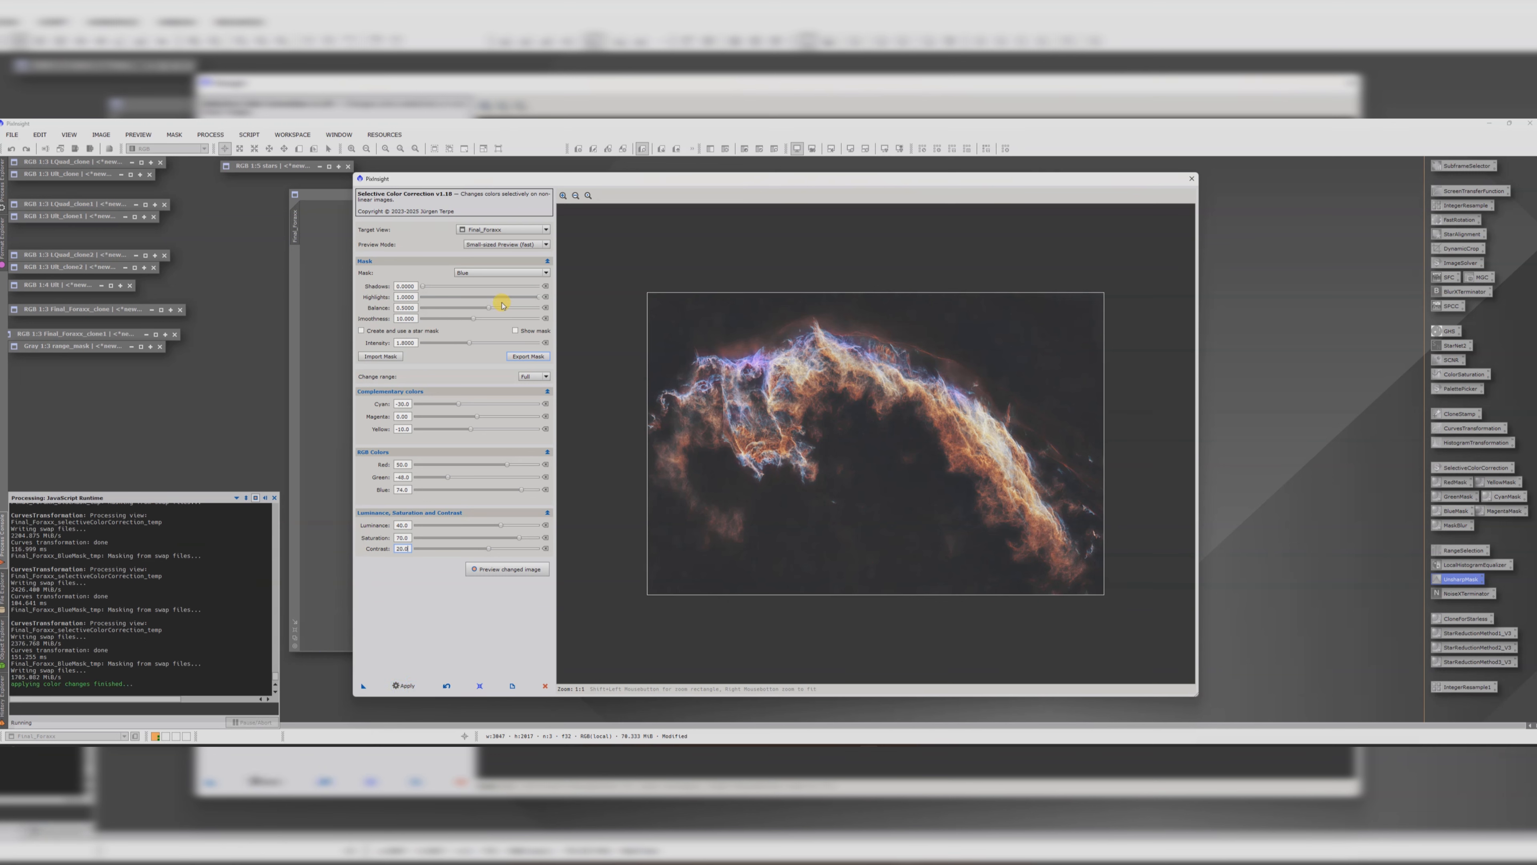
Step: Apply a Red mask correction with Cyan -60, Magenta 30, Yellow -40, Luminance 40, Saturation 60 and Contrast 44, and close Selective Color Correction
click(478, 273)
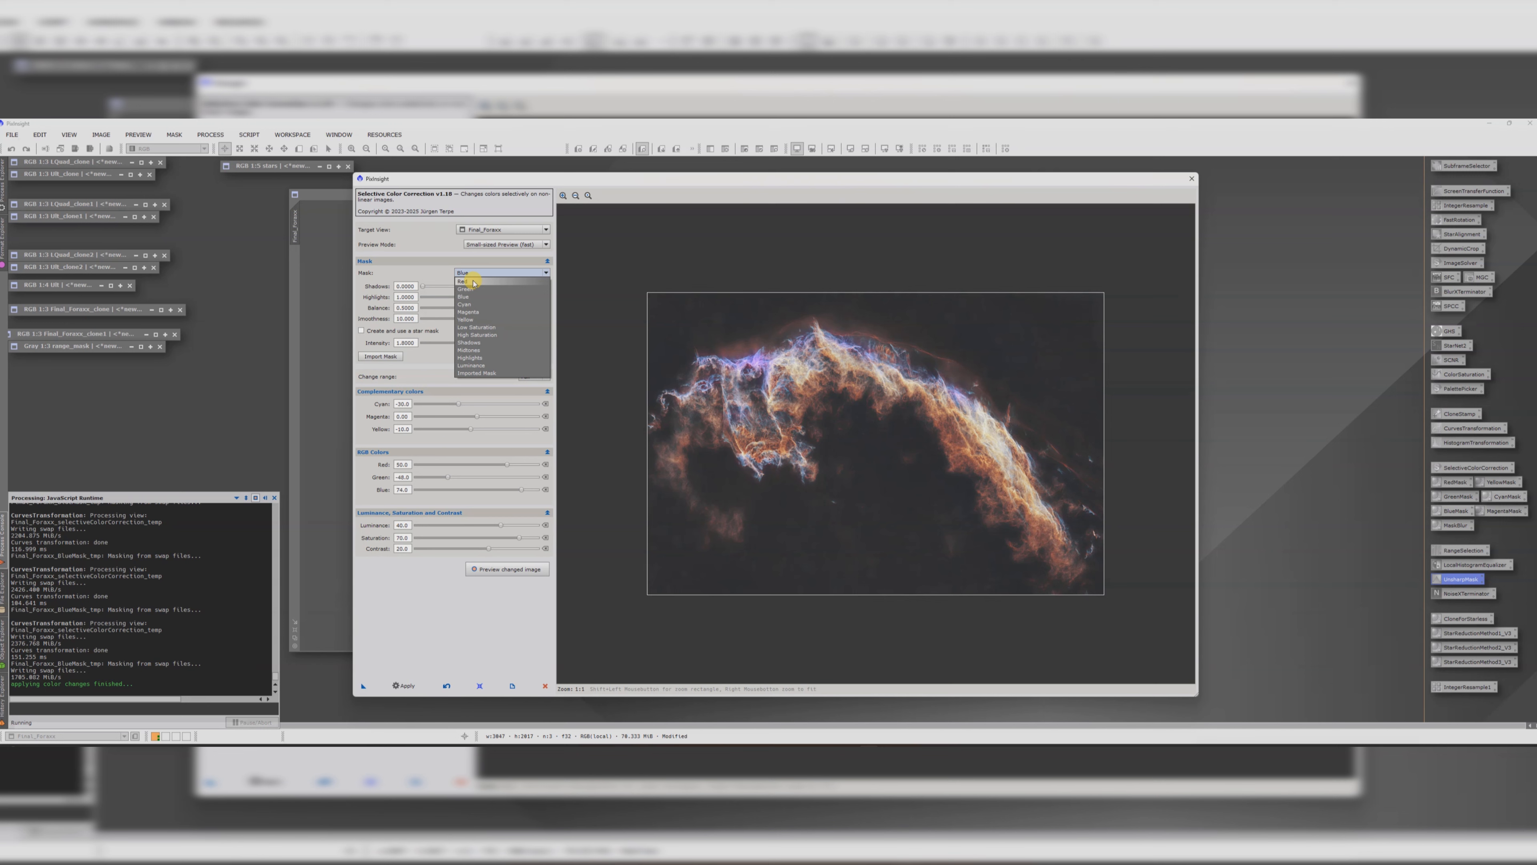
click(474, 282)
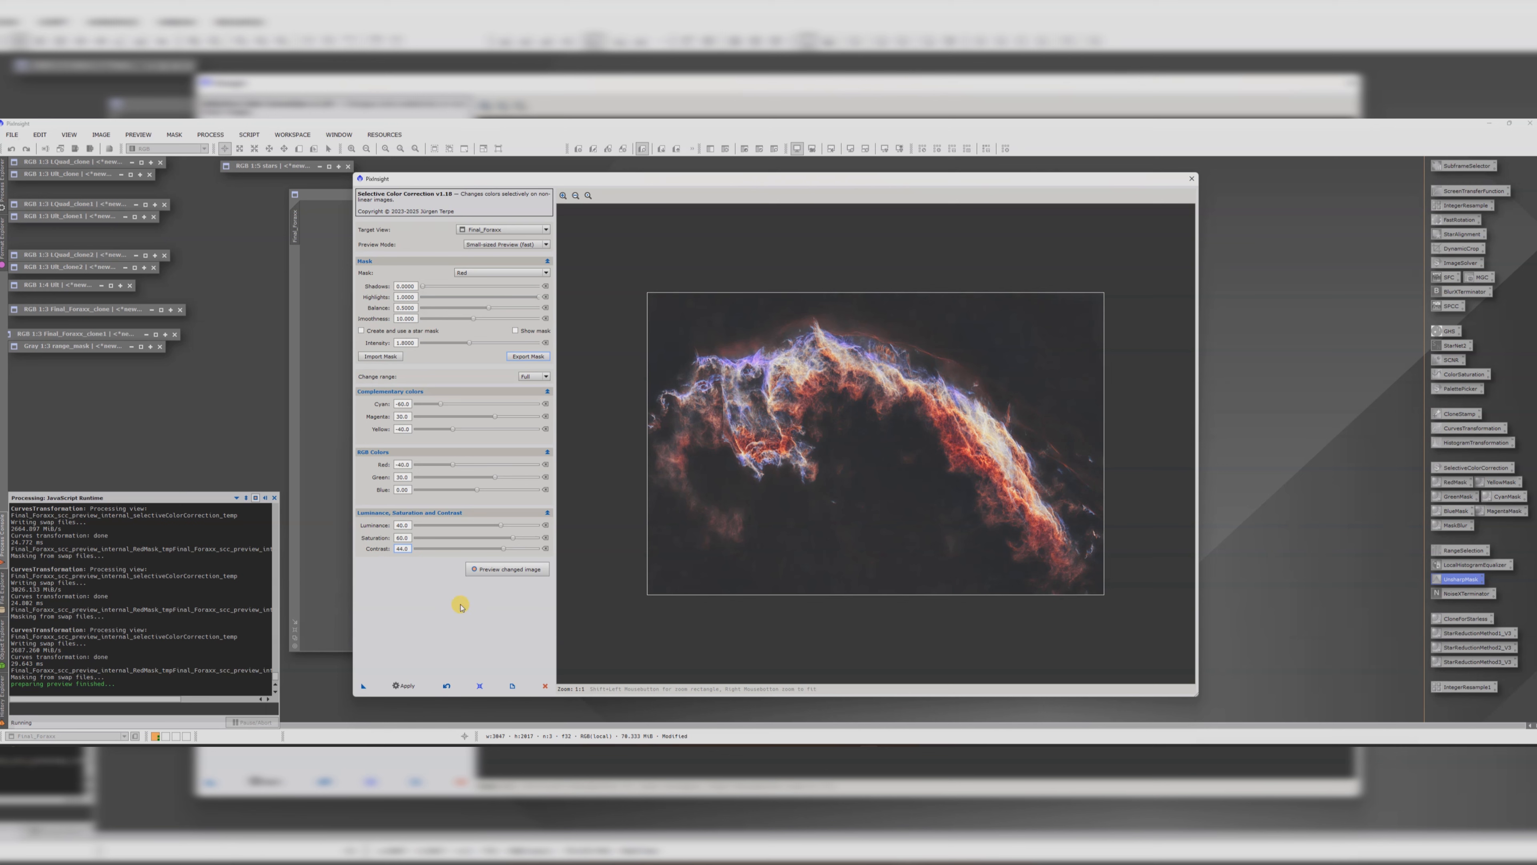
click(404, 686)
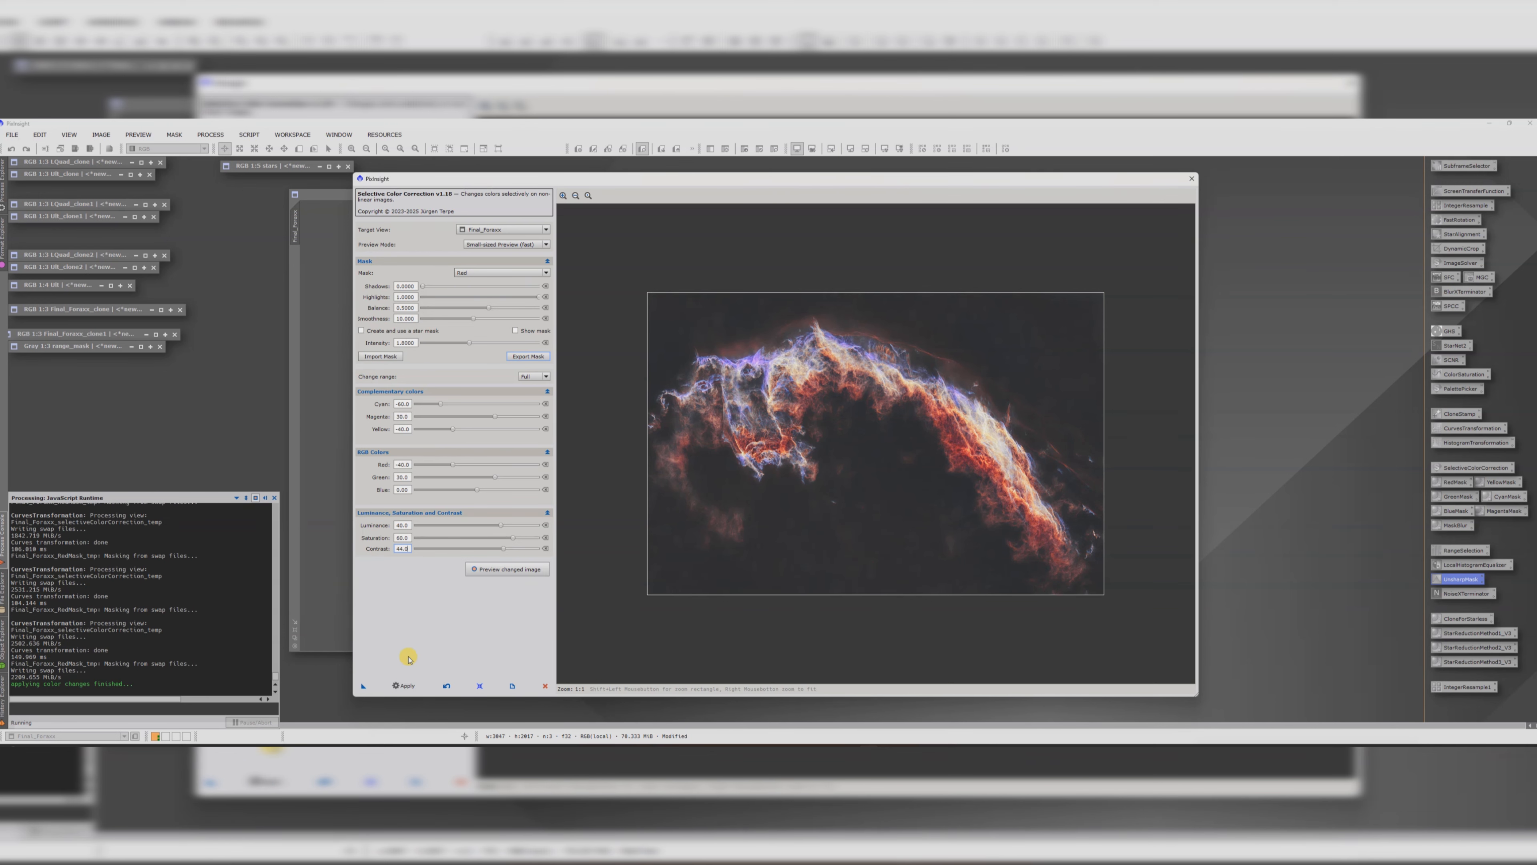
click(1192, 178)
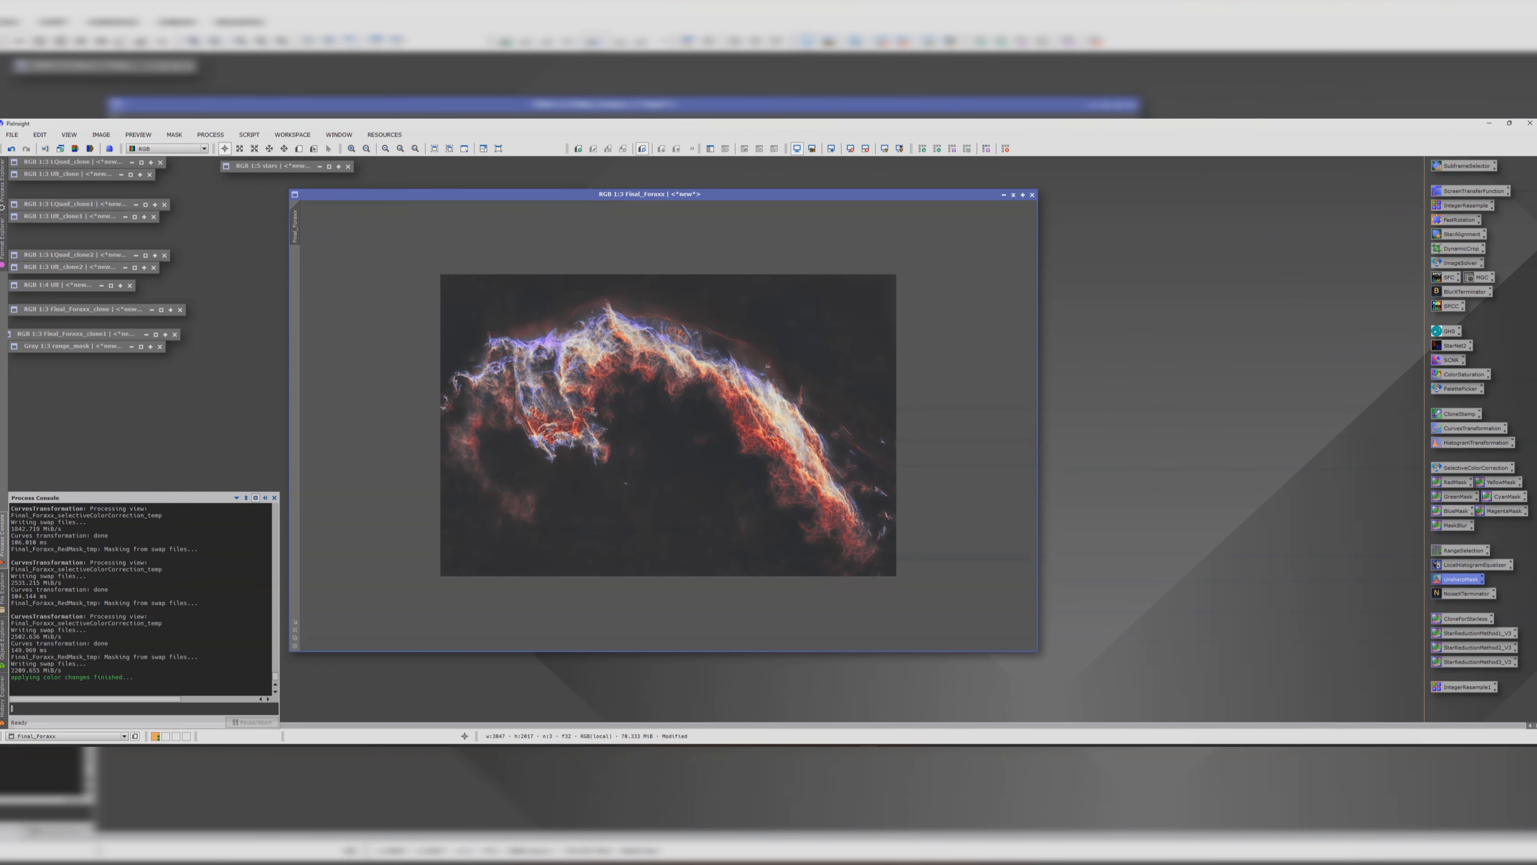
drag(663, 200, 766, 191)
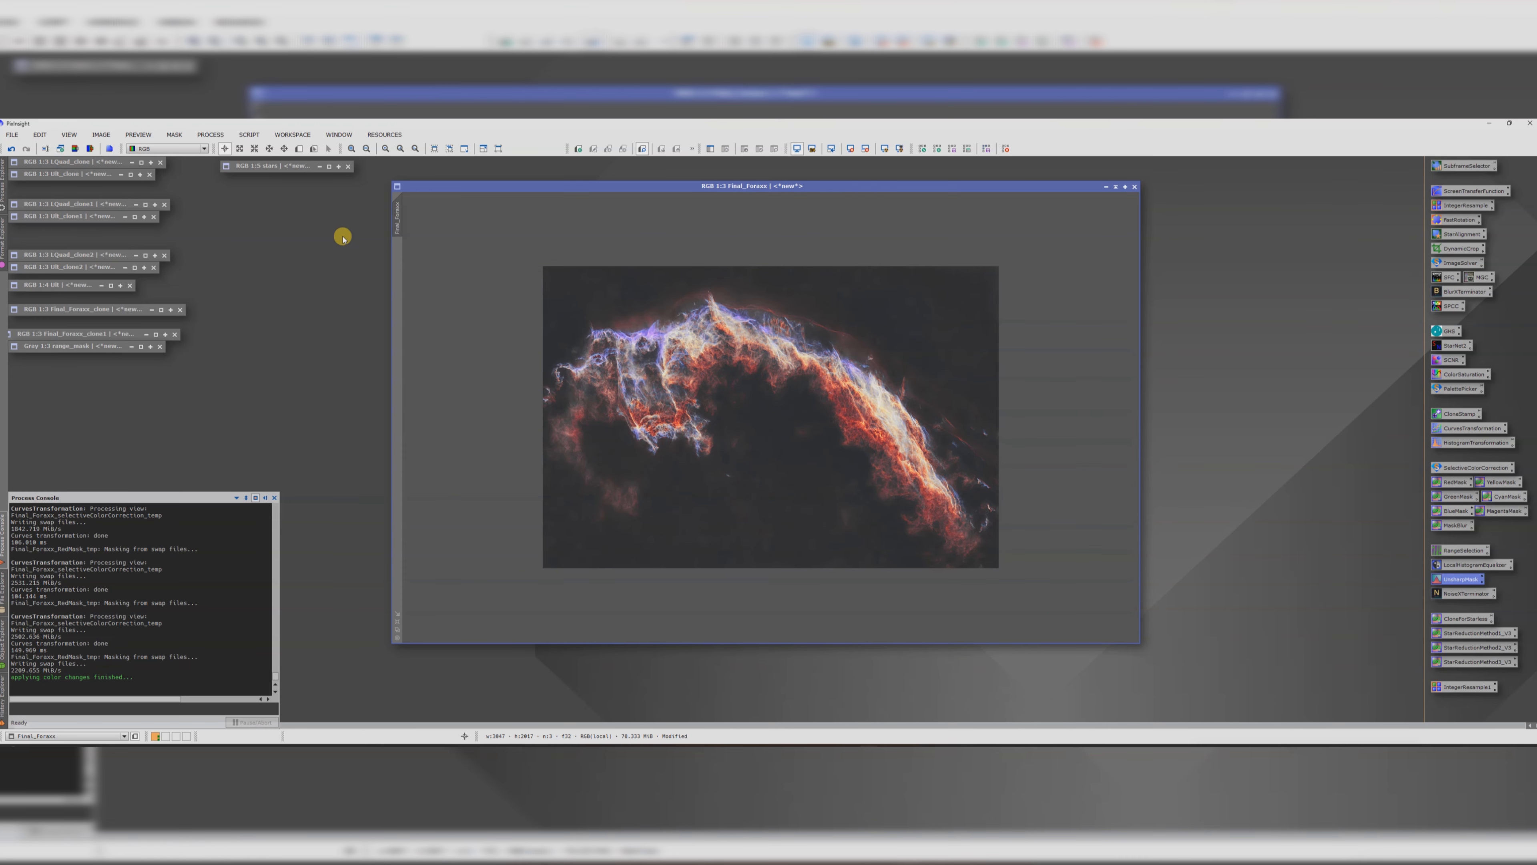
Step: Run the Screen Stars script in Star replacement mode, combining the starless Final_Foraxx with the stars view into a new image
click(247, 136)
mouse_move(279, 137)
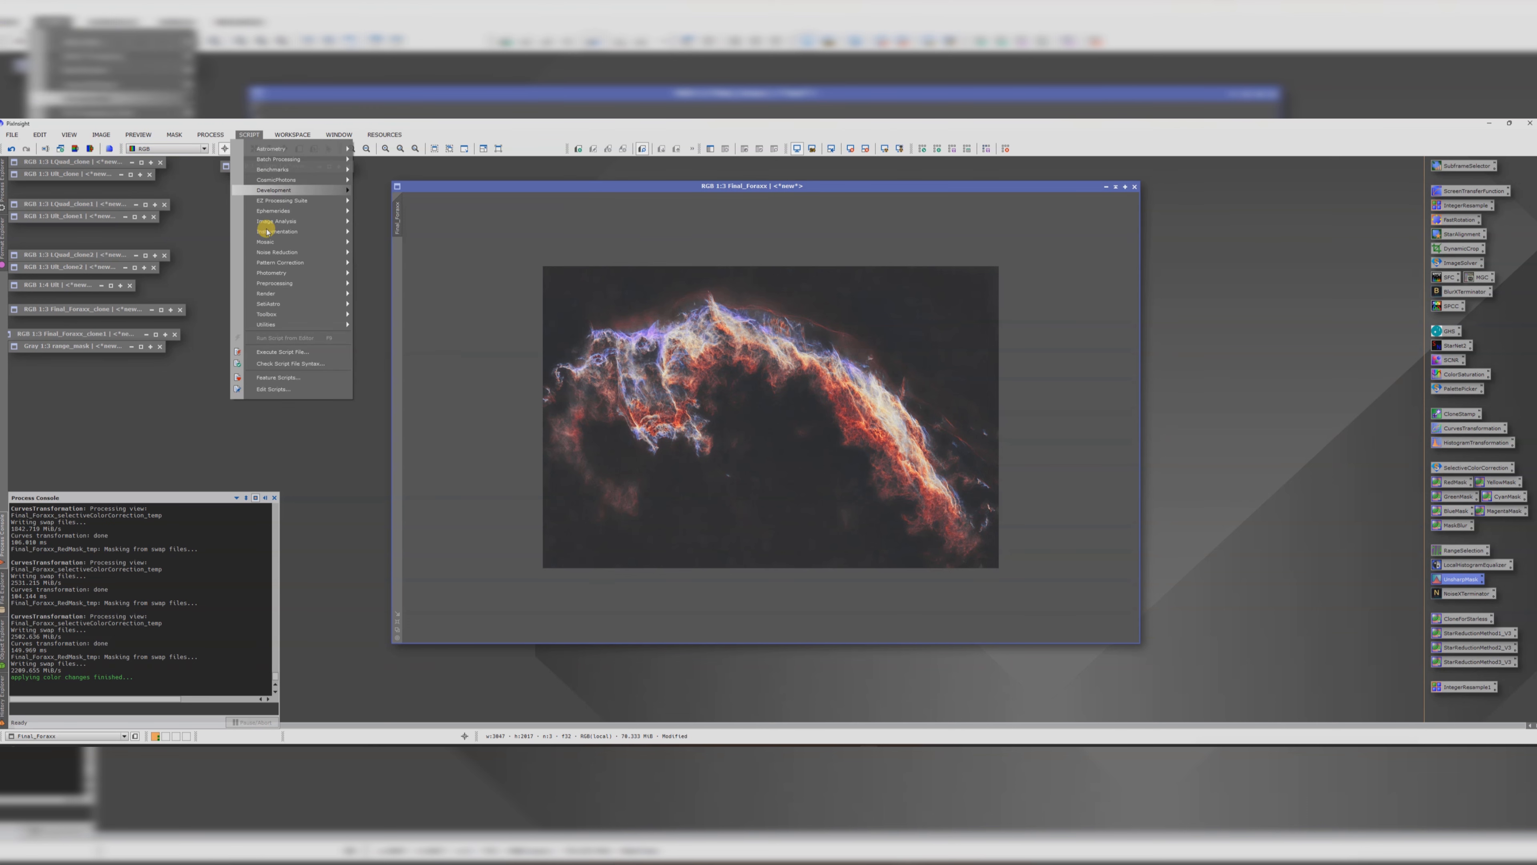
mouse_move(269, 325)
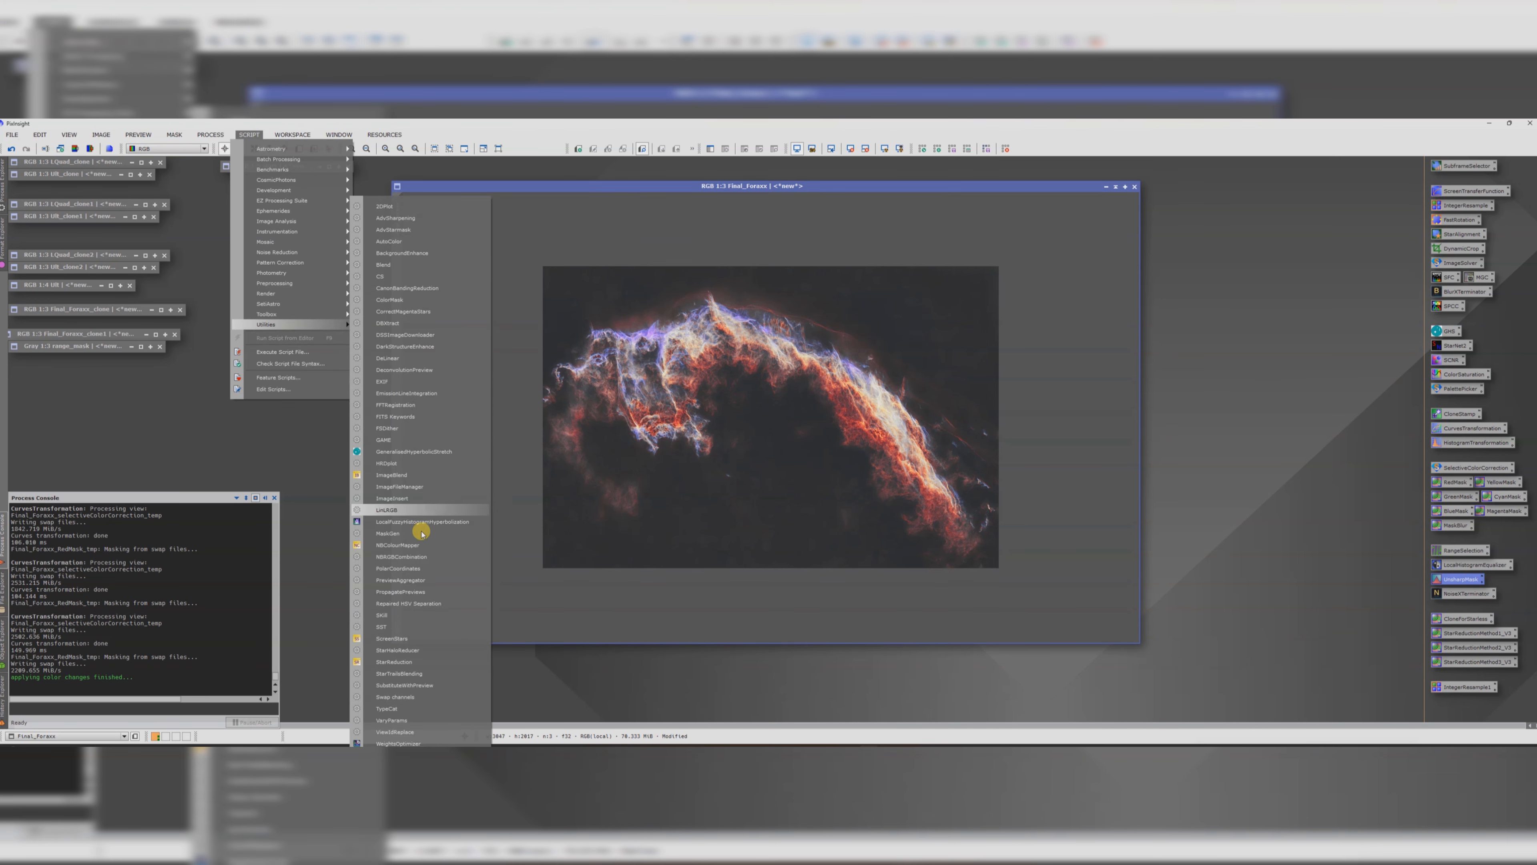
click(390, 635)
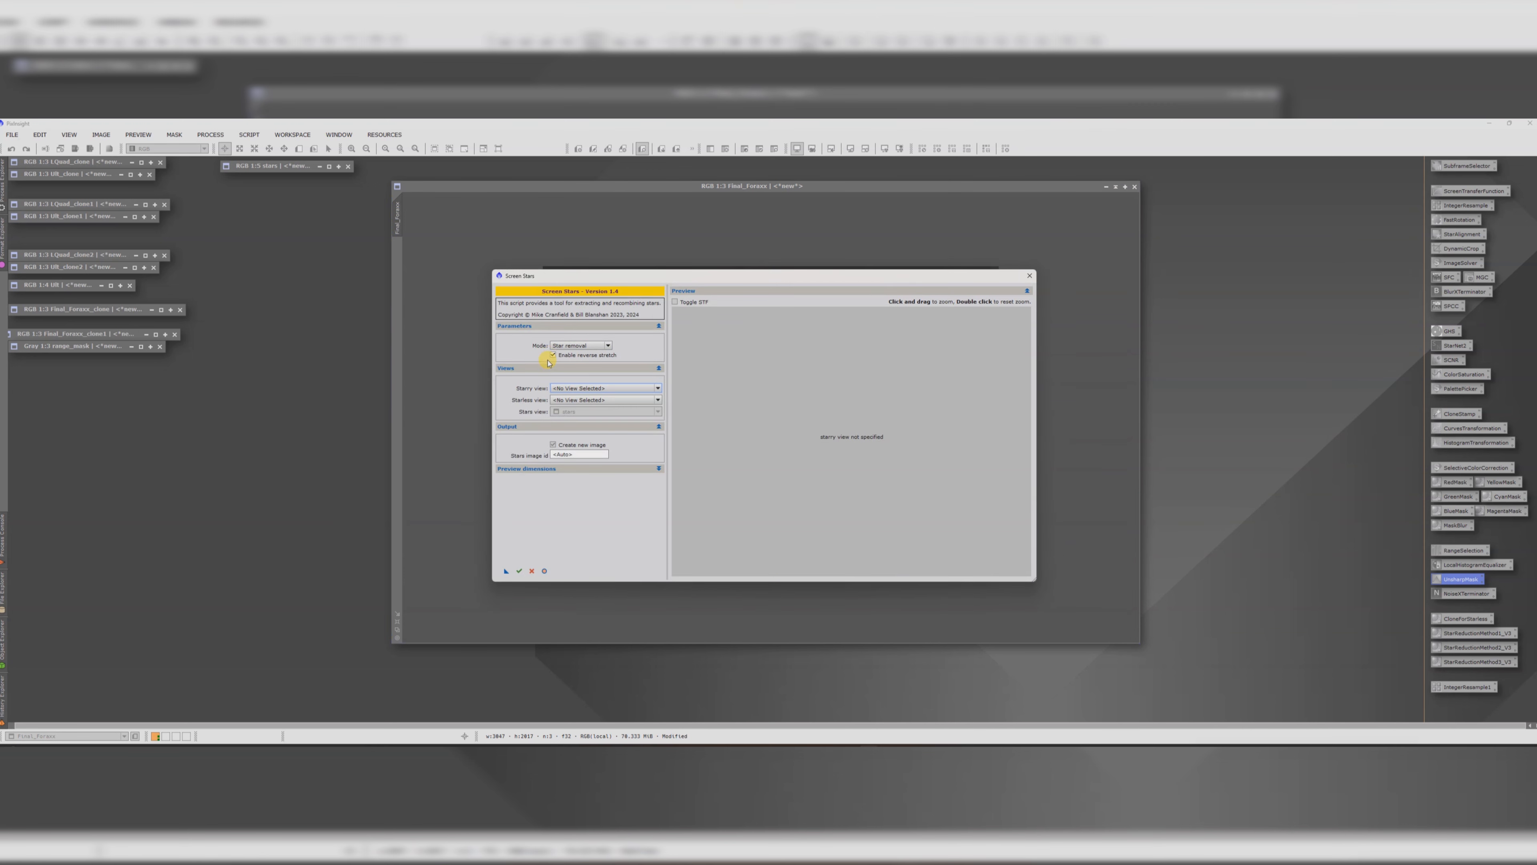
click(587, 350)
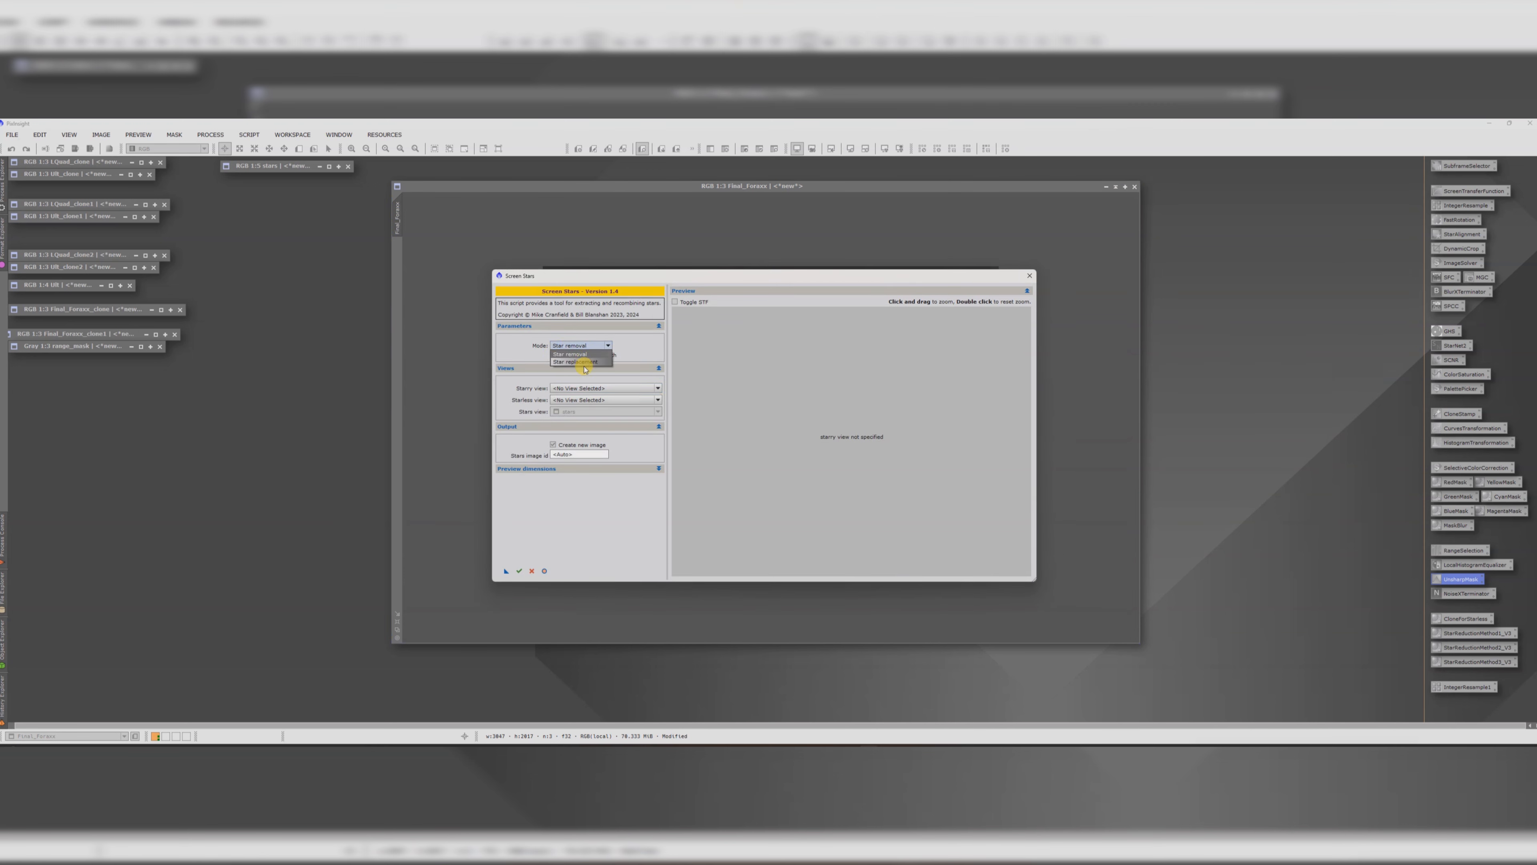
click(578, 363)
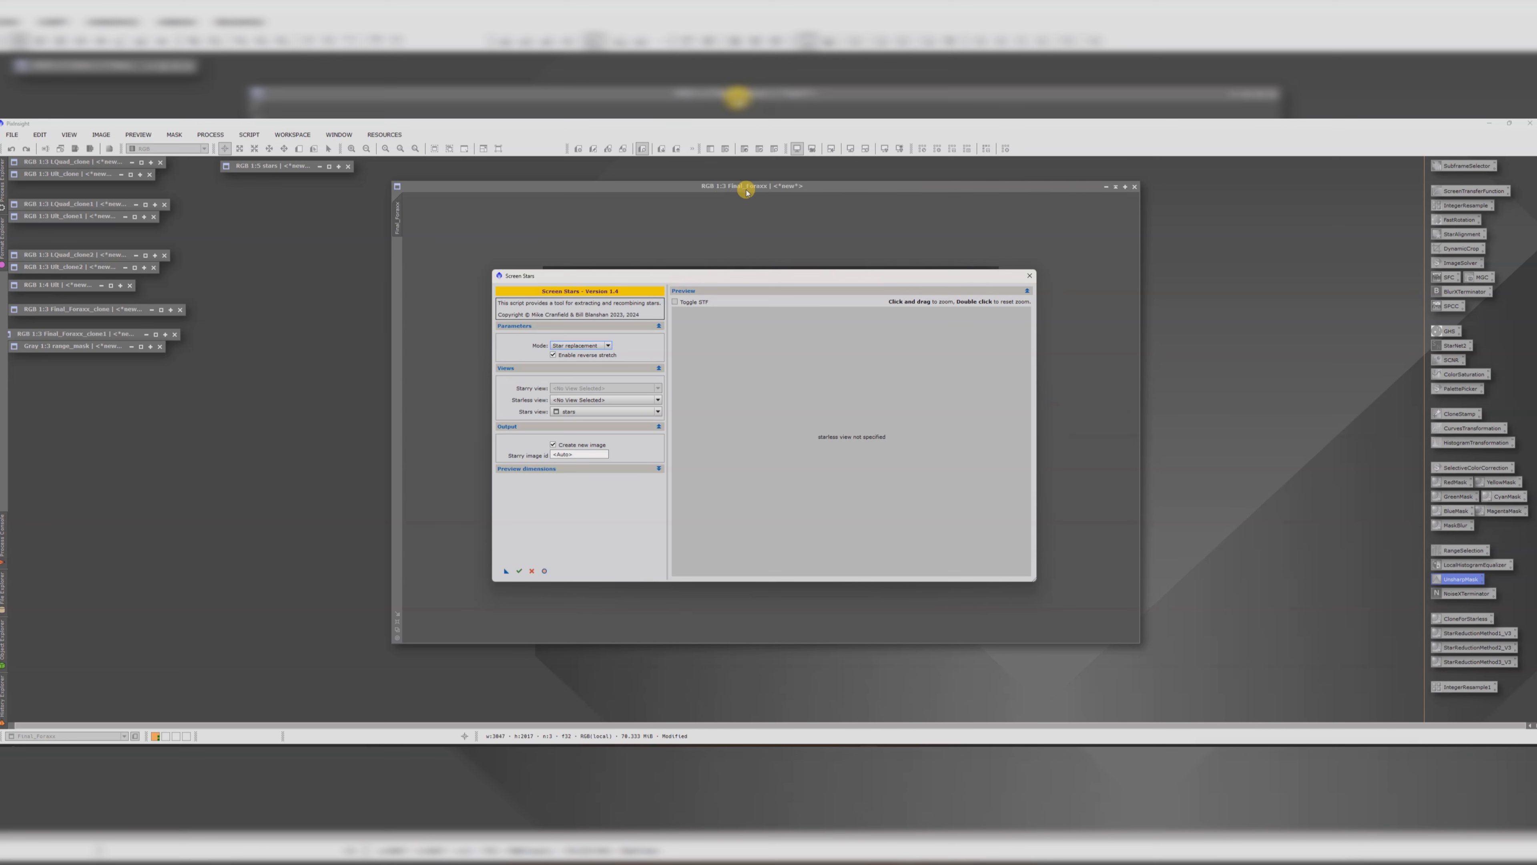
click(555, 402)
click(581, 419)
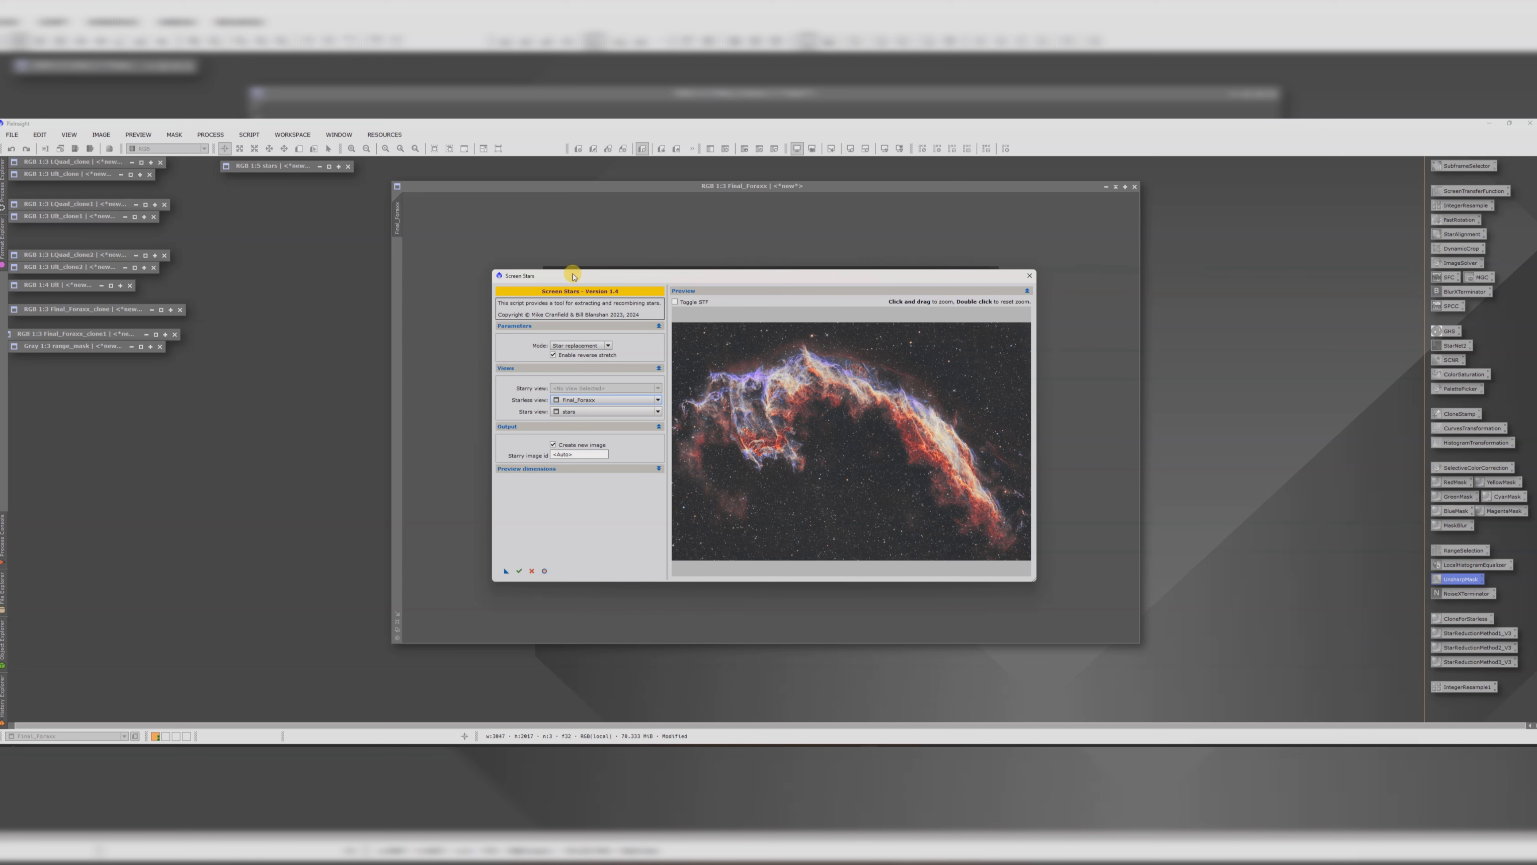
click(522, 573)
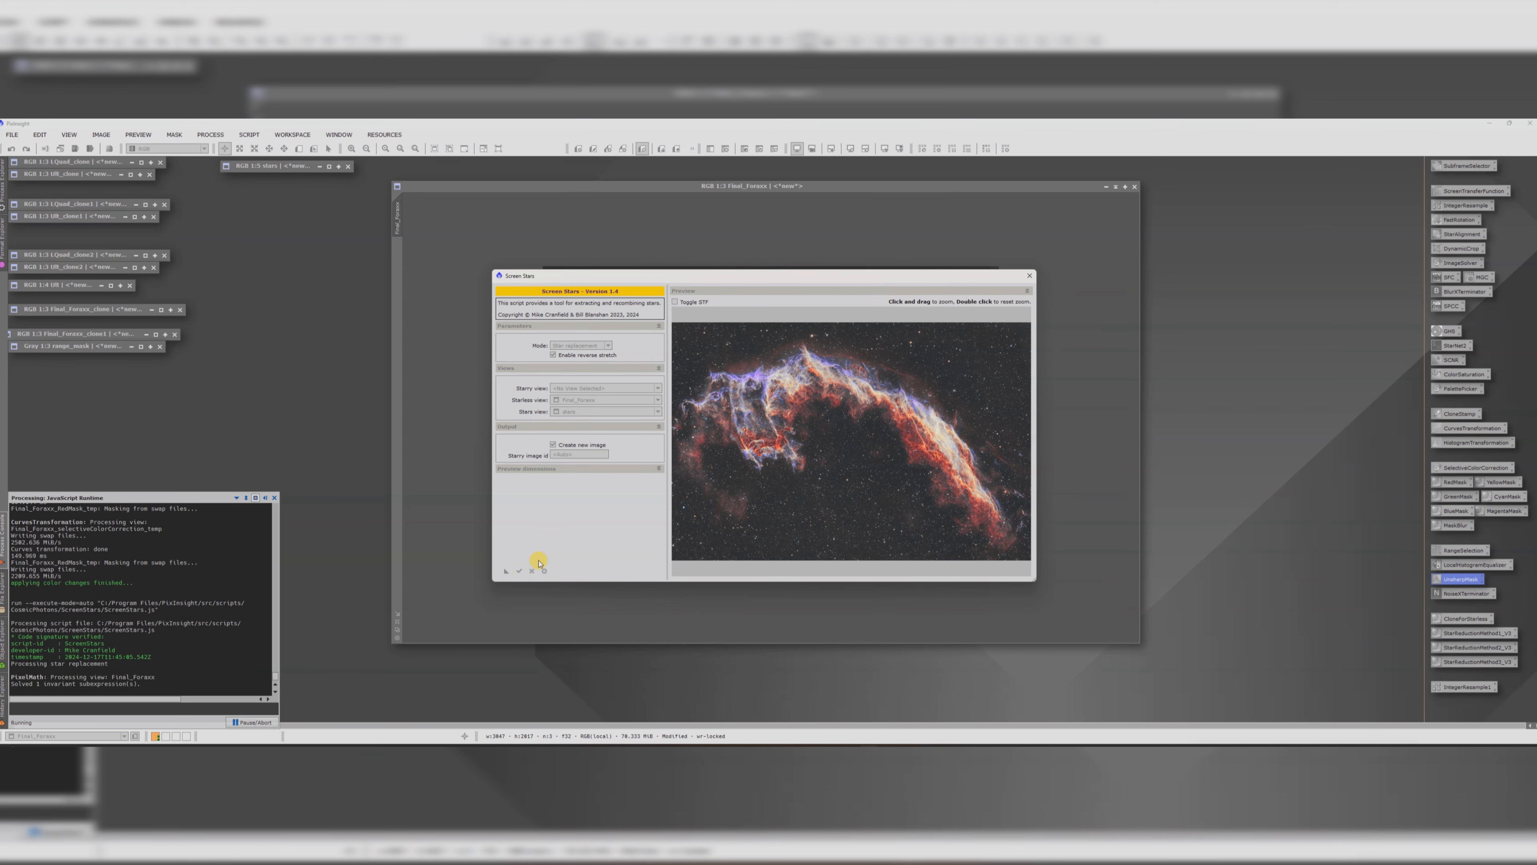
click(1028, 277)
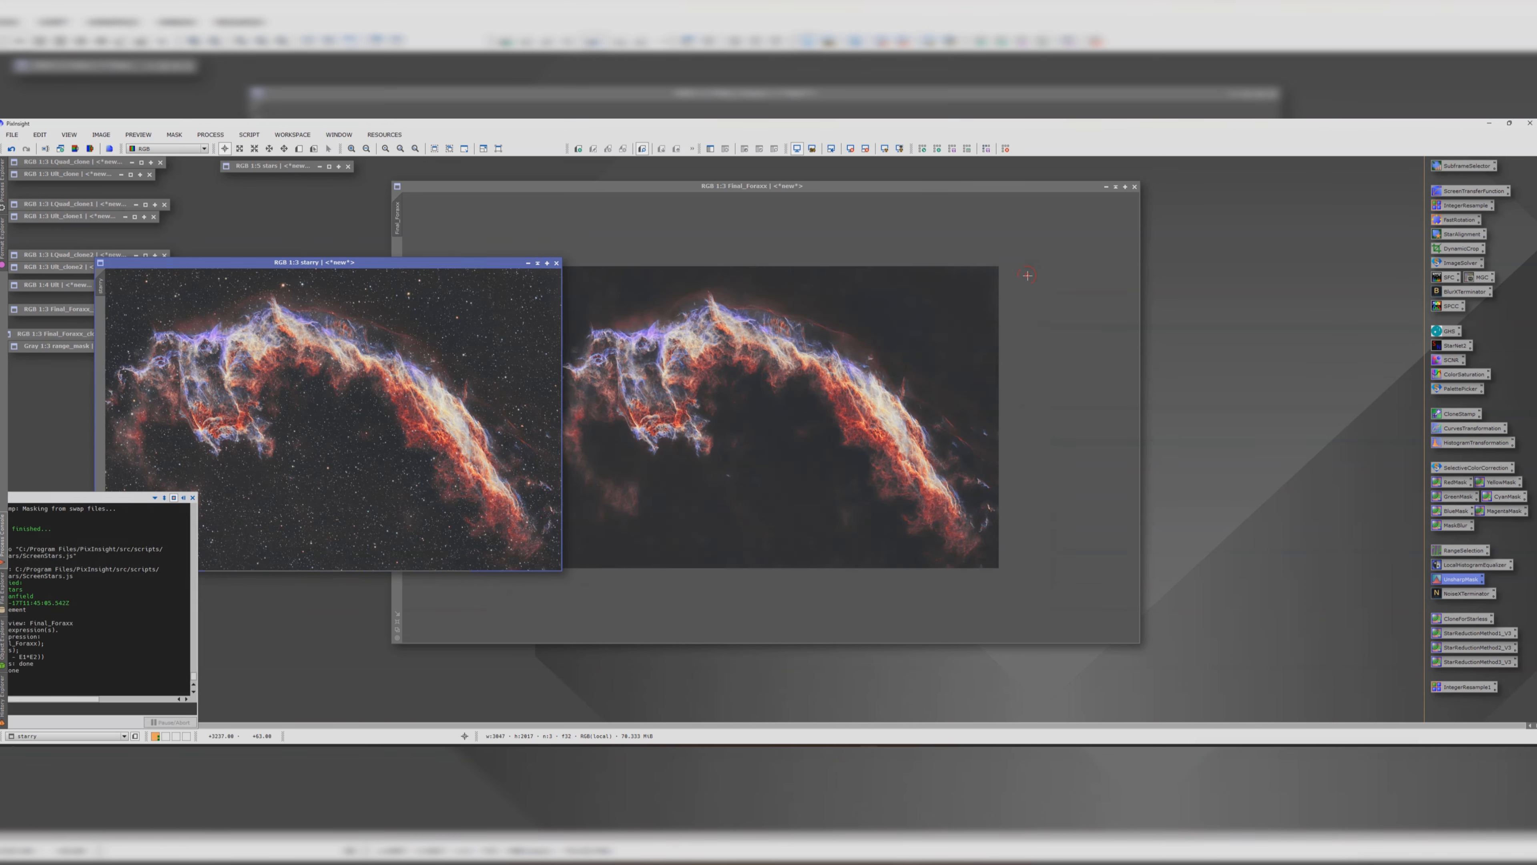
Step: Iconize Final_Foraxx and move and enlarge the starry window in the middle of the workspace
mouse_move(360, 264)
mouse_down()
mouse_move(782, 324)
mouse_move(992, 468)
mouse_up()
click(1115, 187)
drag(772, 411, 290, 191)
drag(814, 468, 537, 273)
scroll(714, 401, up, 1)
scroll(714, 401, down, 2)
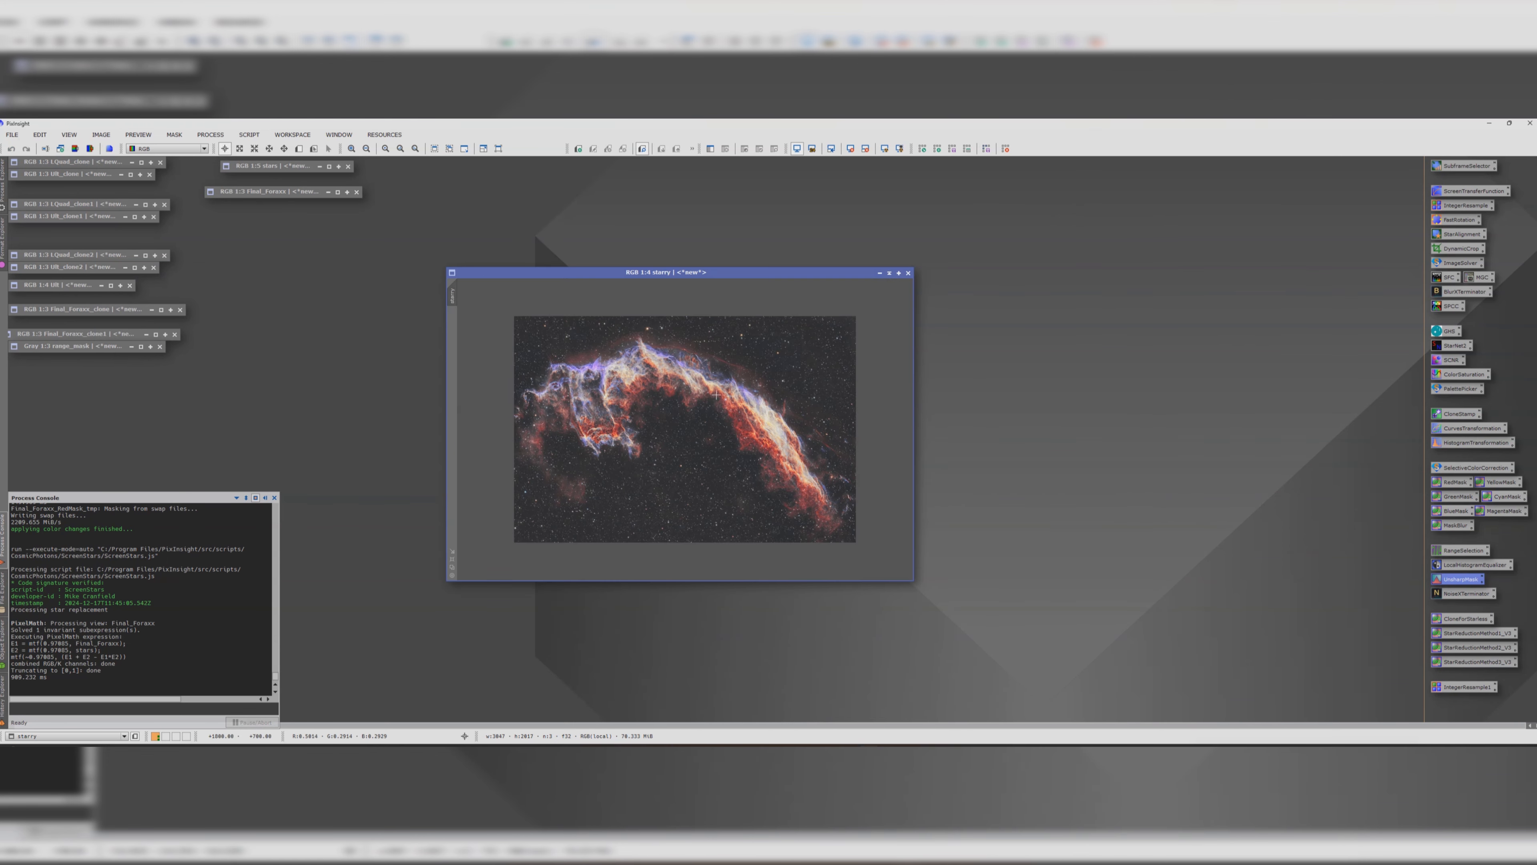
drag(915, 578, 1087, 656)
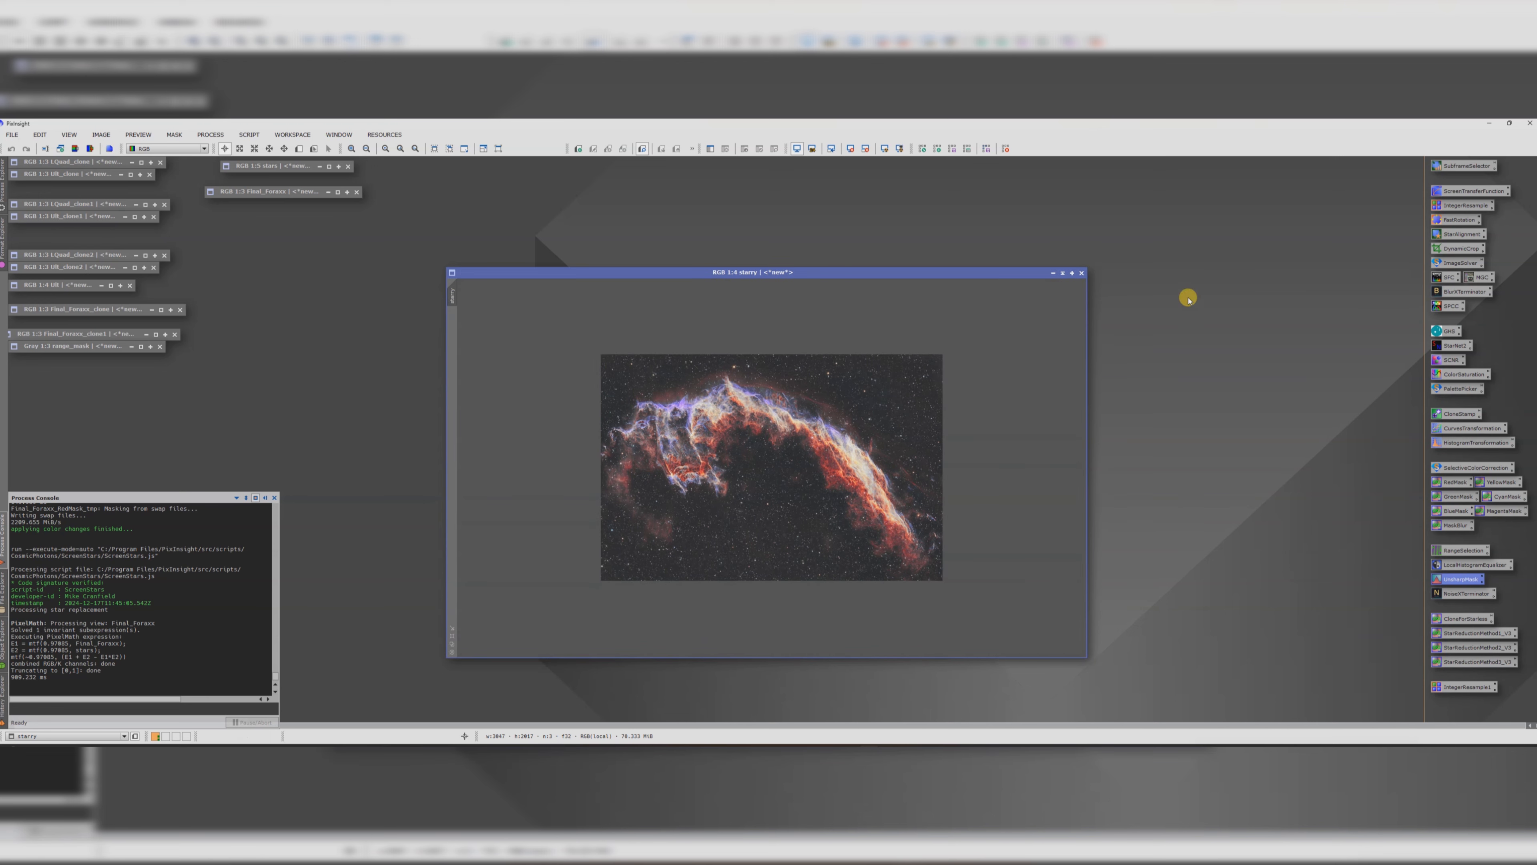
Step: Upsample the starry image by a factor of 2 with IntegerResample and close the process
double_click(1451, 209)
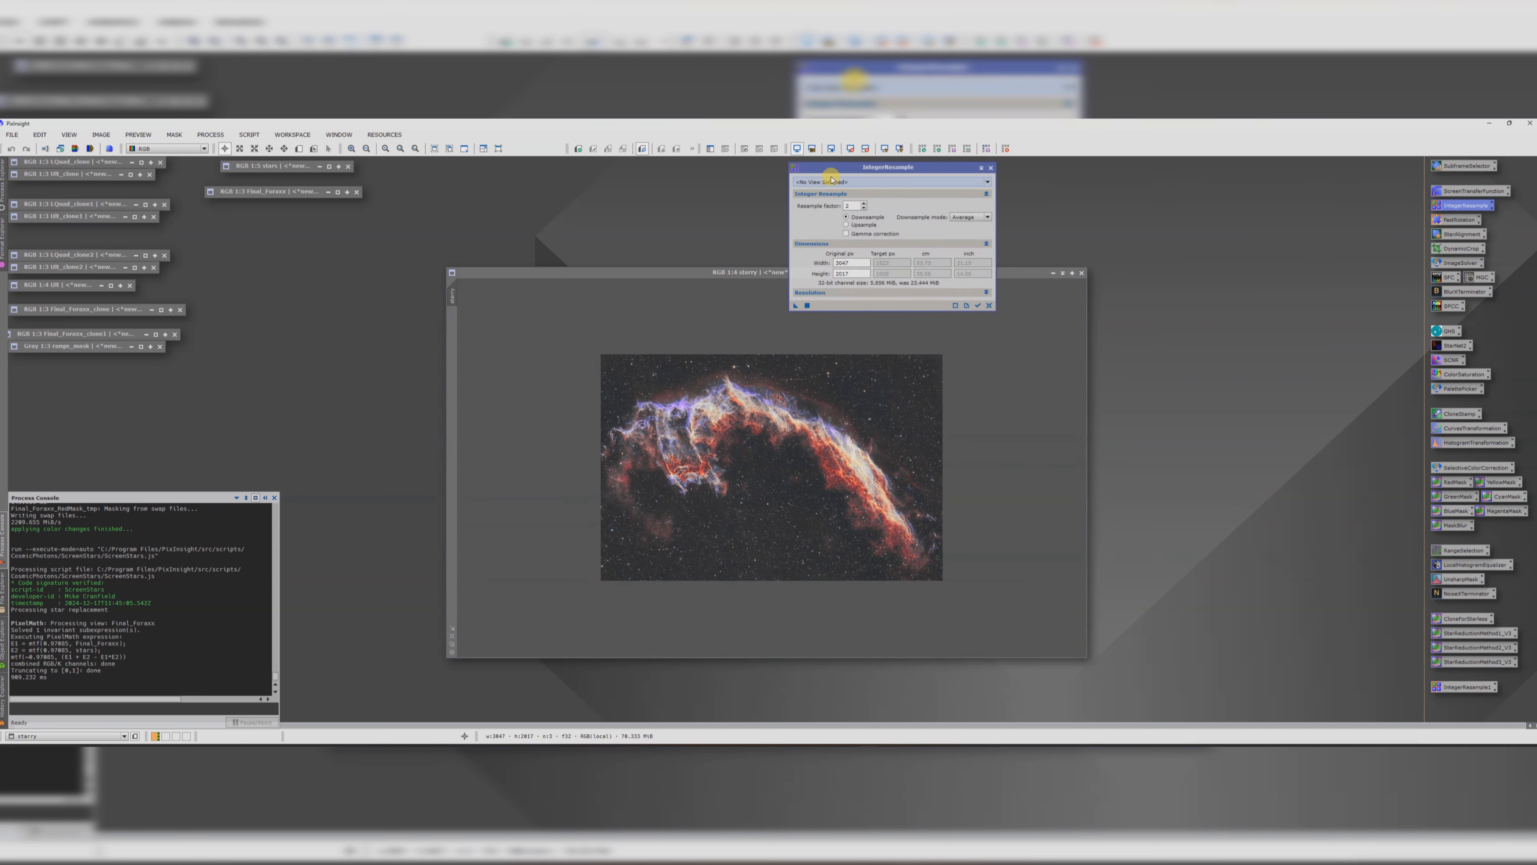
drag(829, 167, 1023, 202)
click(1009, 218)
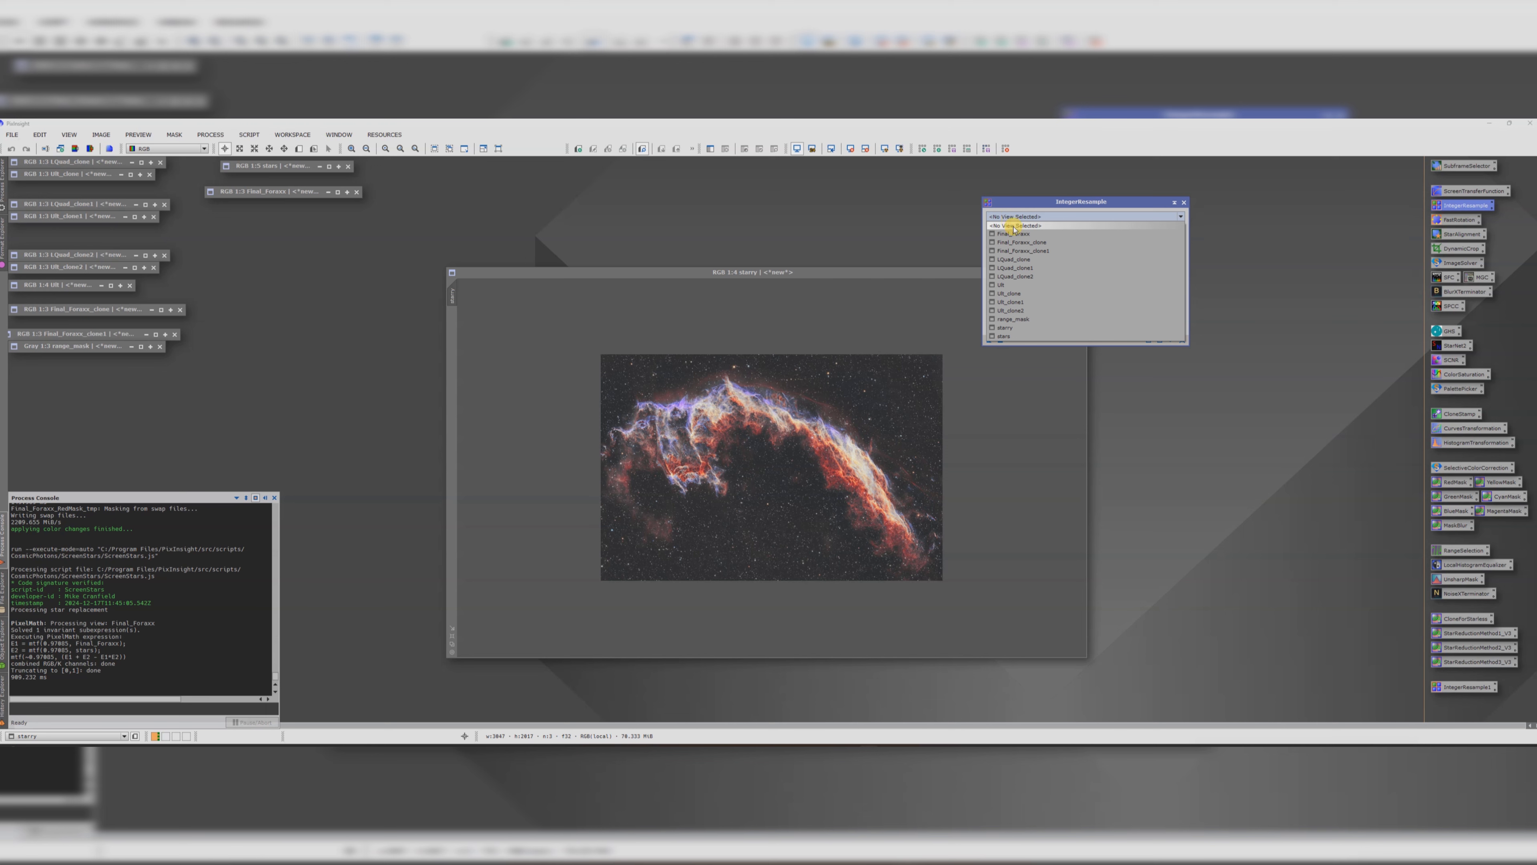
click(1006, 327)
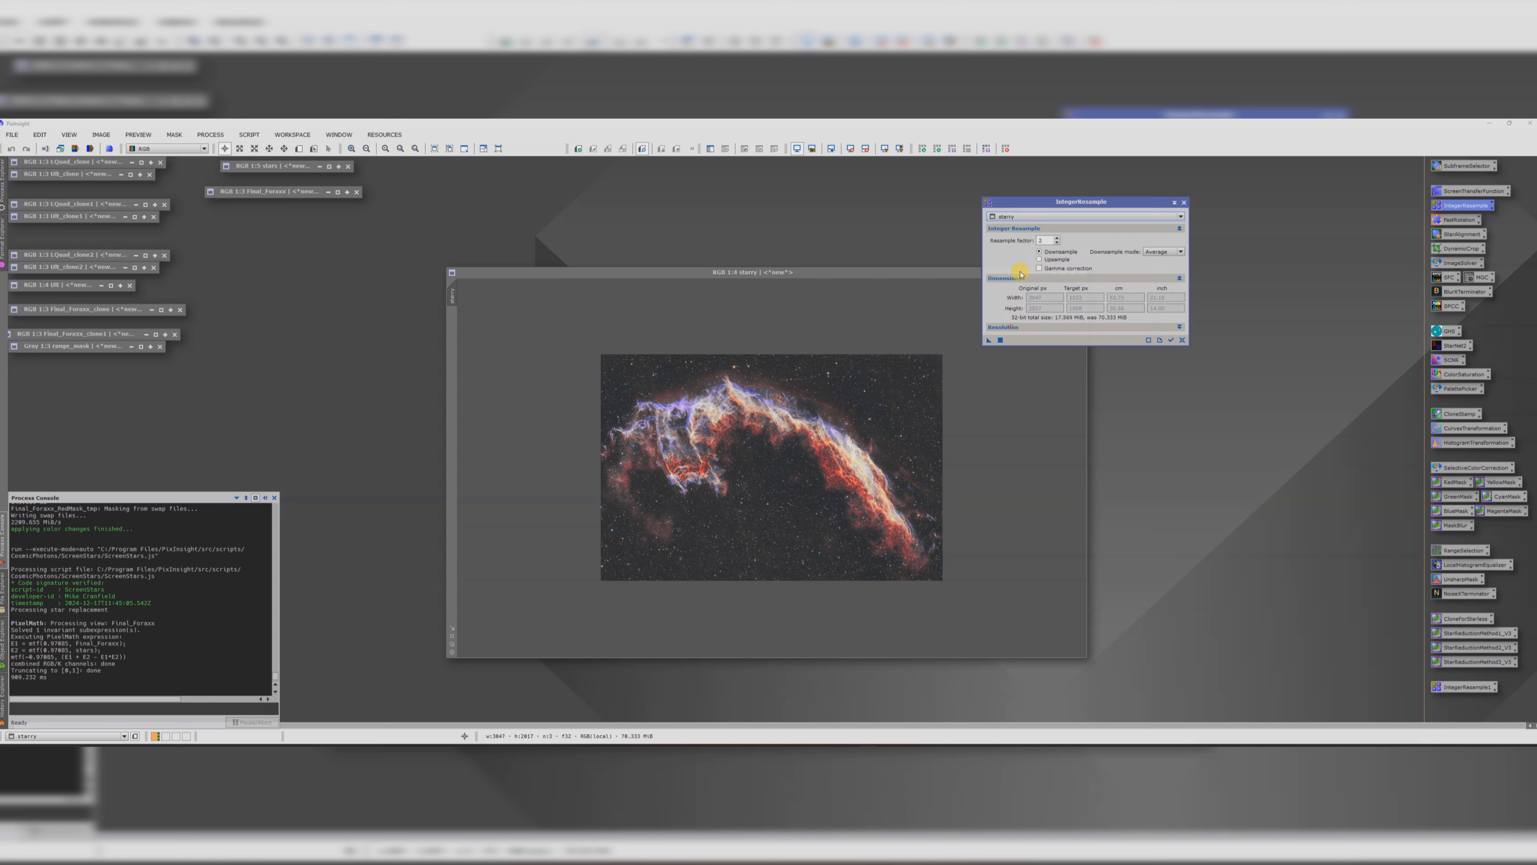
click(1041, 259)
drag(987, 343, 780, 436)
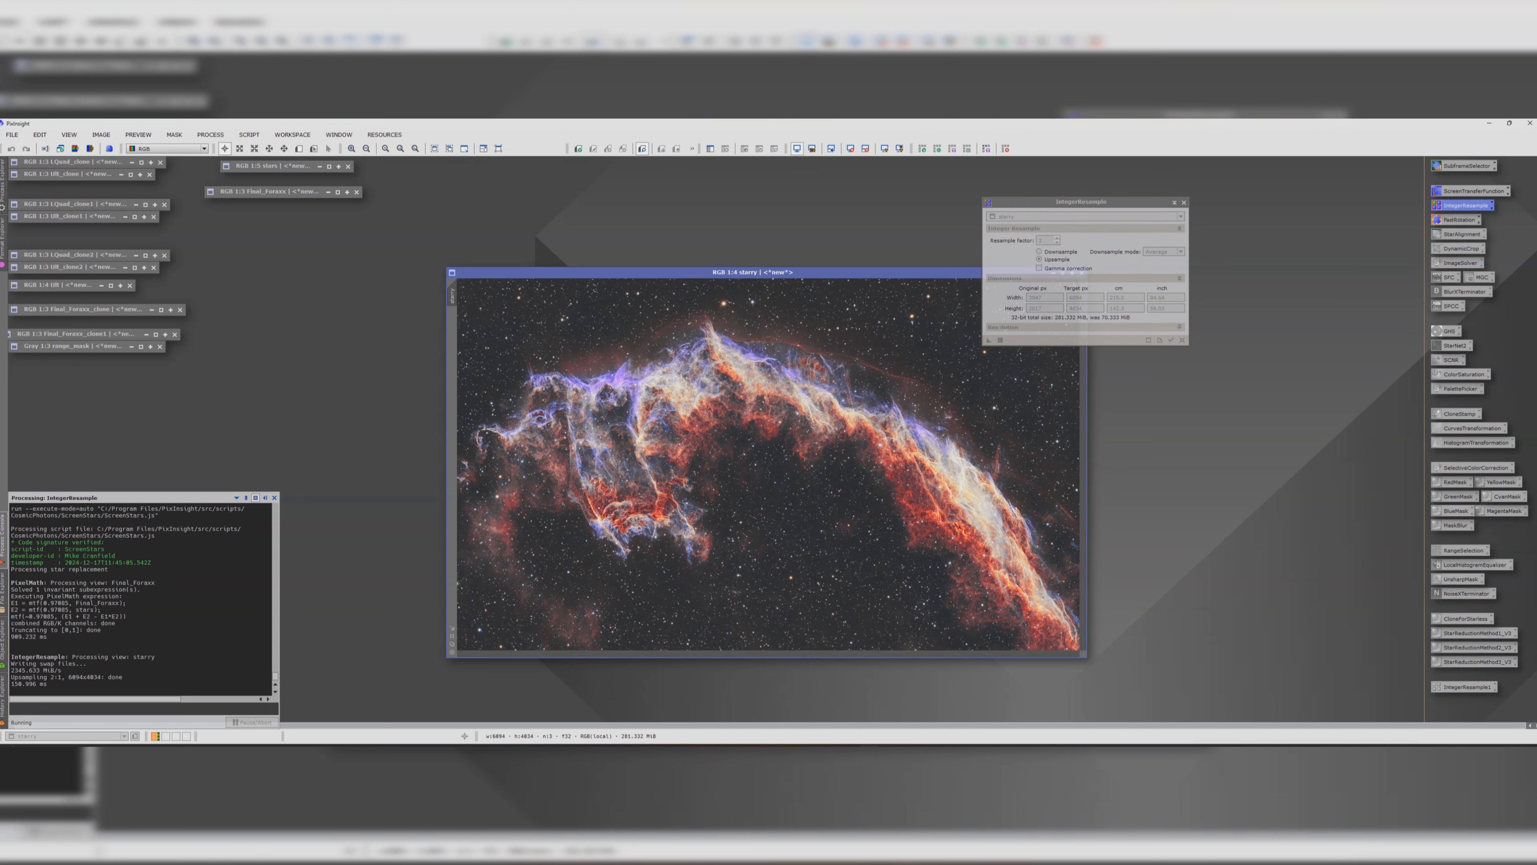
click(1181, 206)
key(ctrl+minus)
key(ctrl+minus)
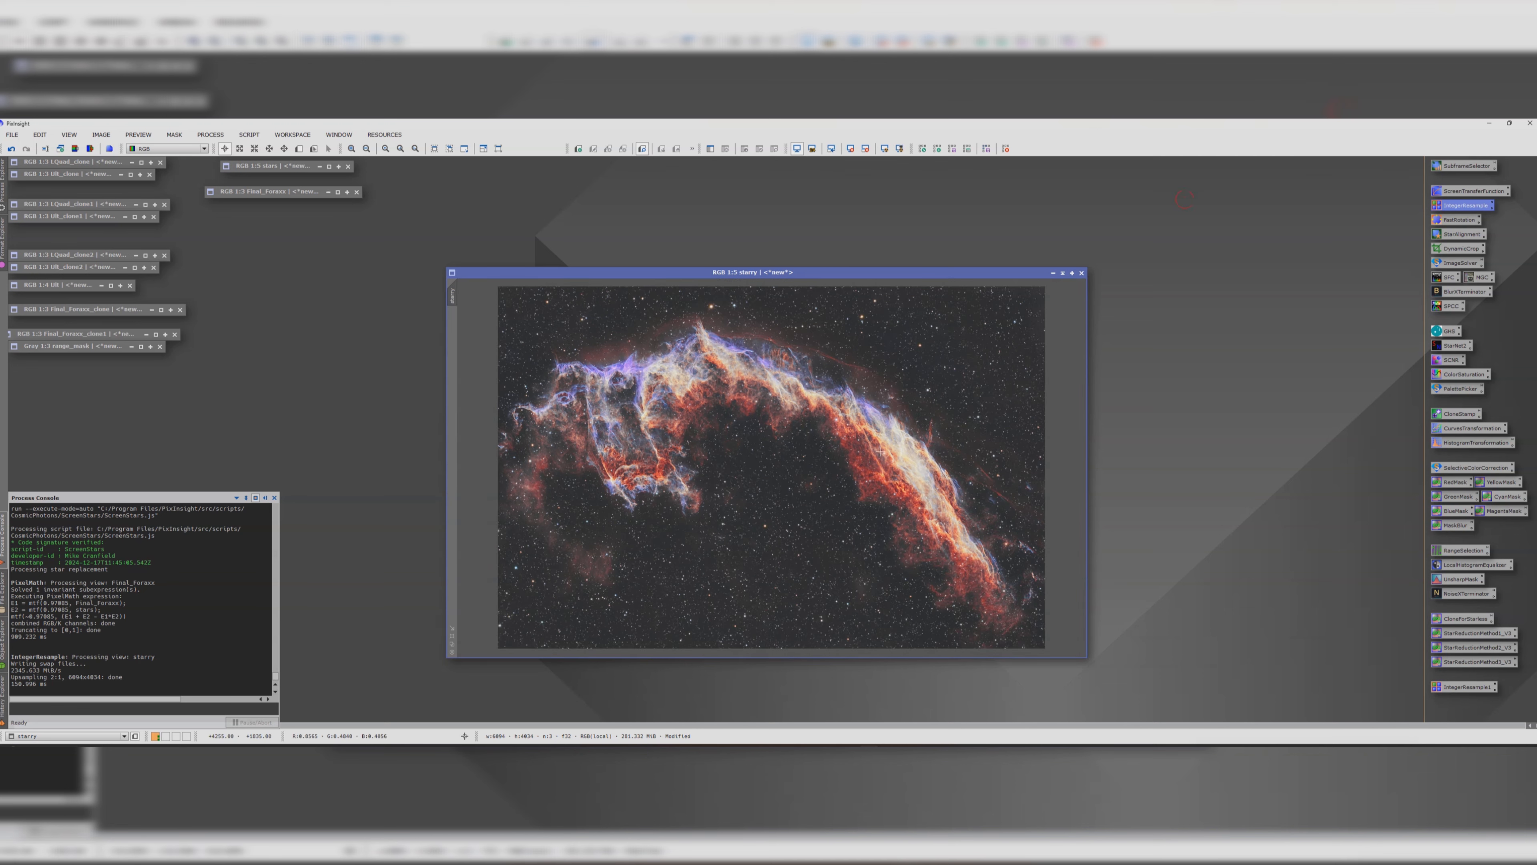
Step: Crop the starry image with DynamicCrop to the bat-shaped upper-left part of the nebula, about 3667 × 2416 pixels
double_click(1459, 249)
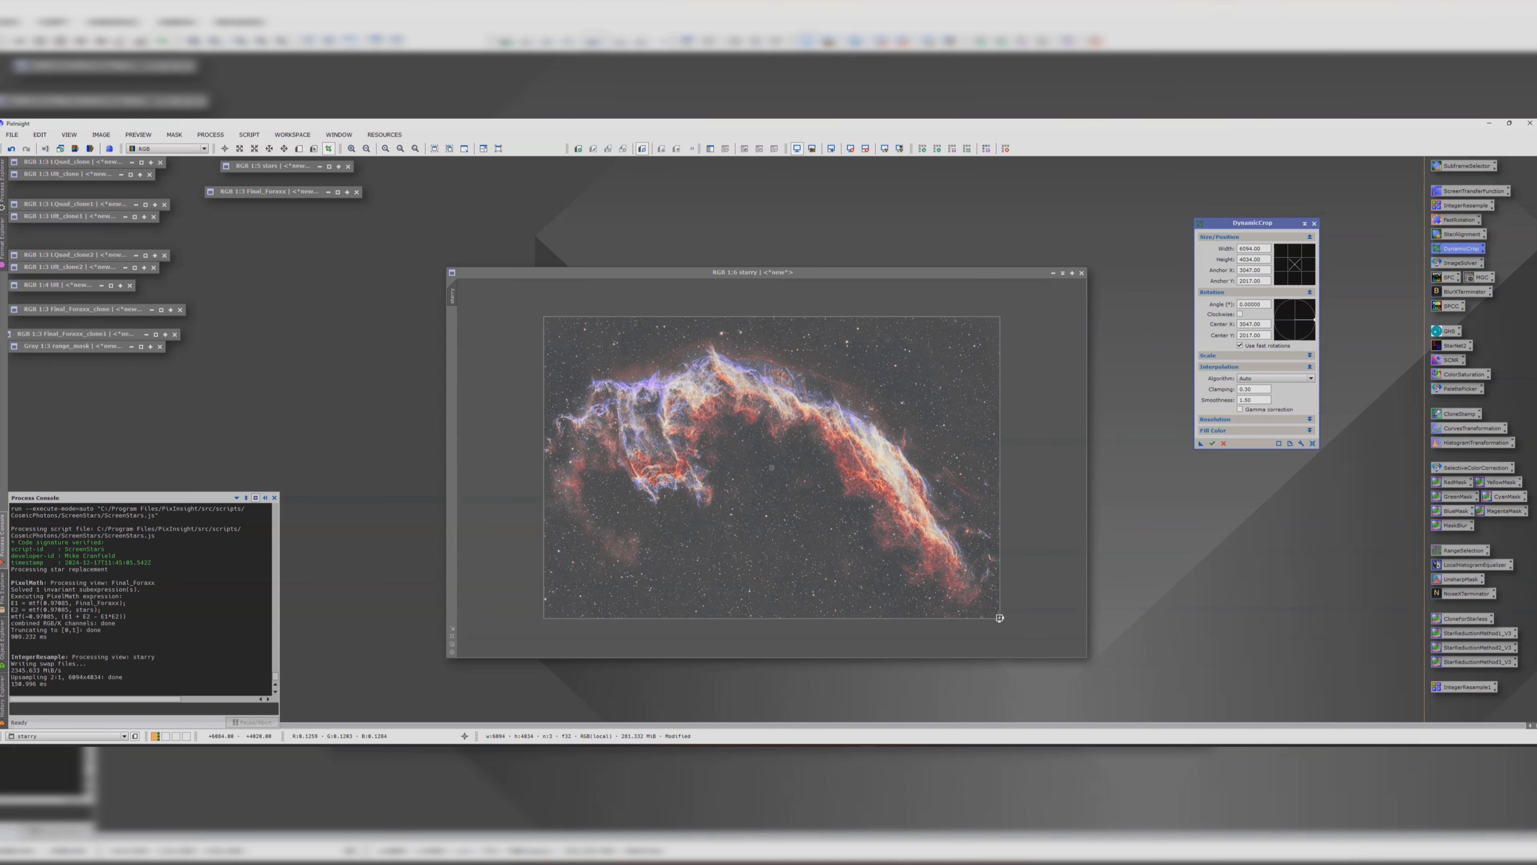
drag(999, 618, 833, 523)
drag(711, 467, 711, 490)
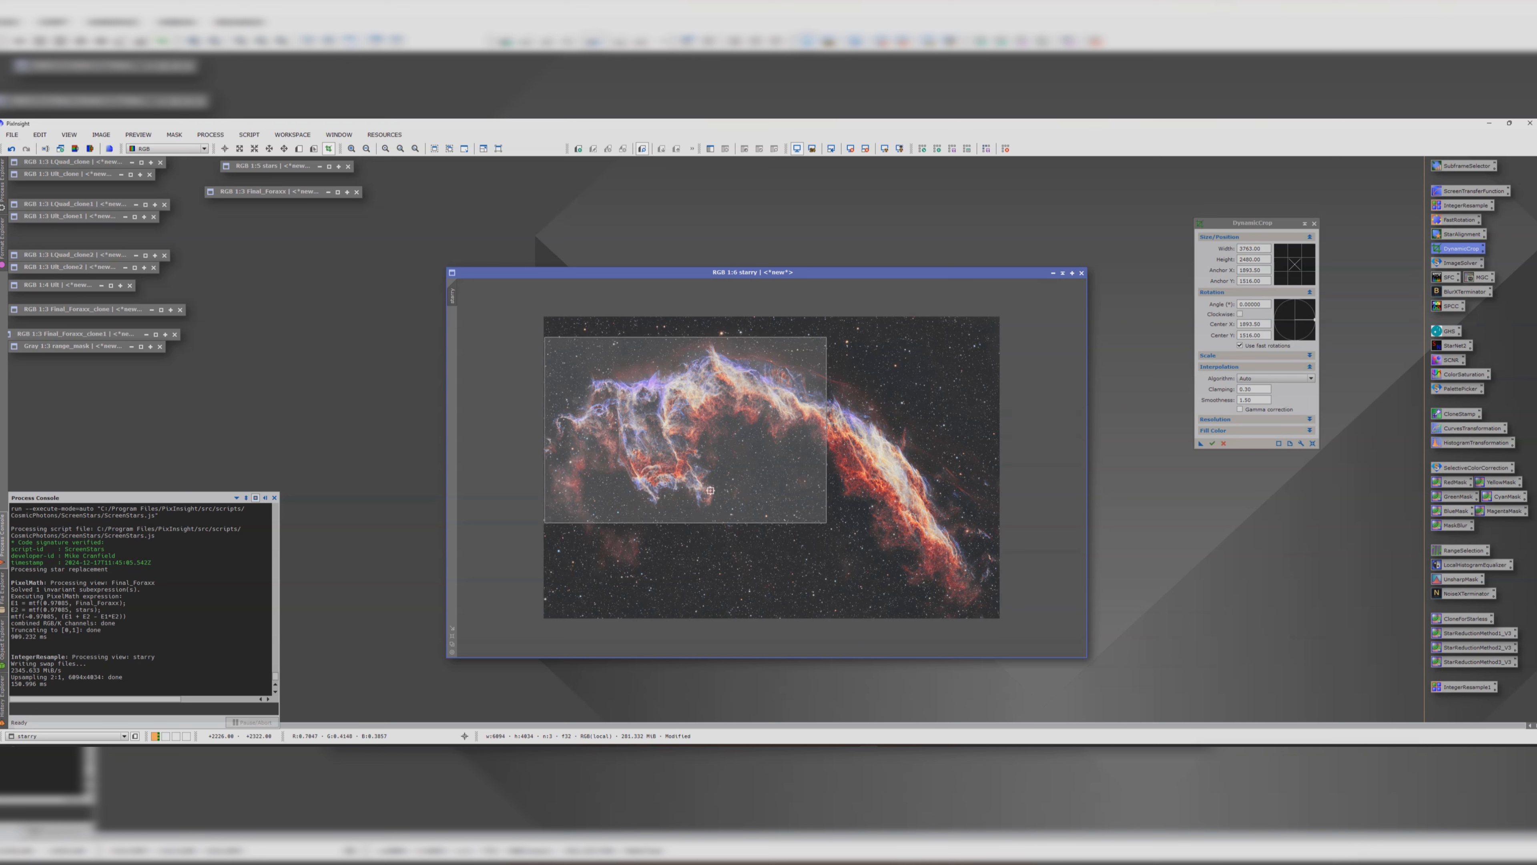
drag(828, 522, 748, 498)
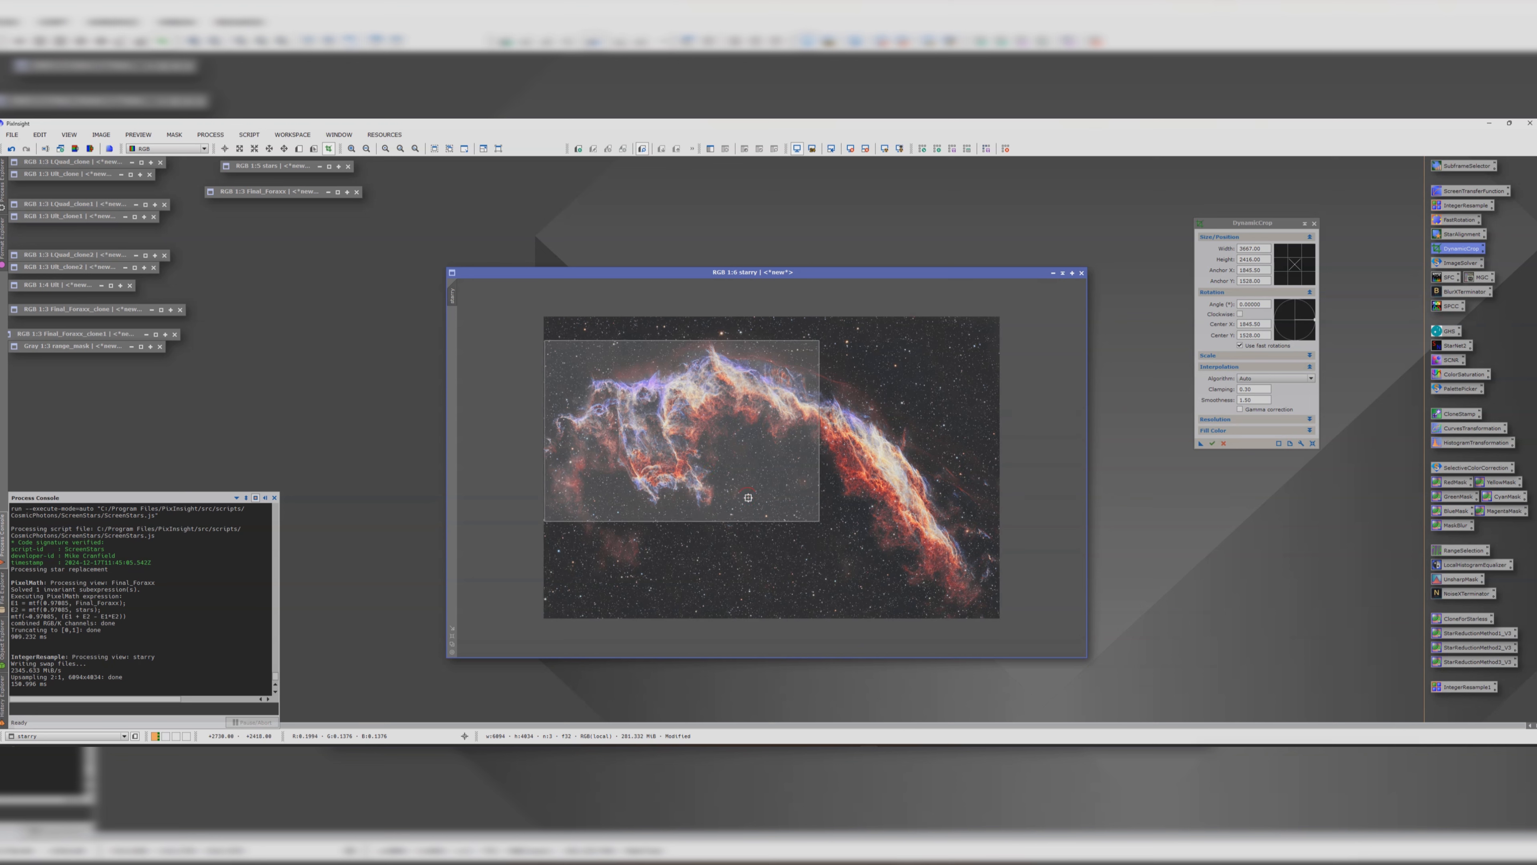
click(1212, 443)
scroll(868, 459, up, 2)
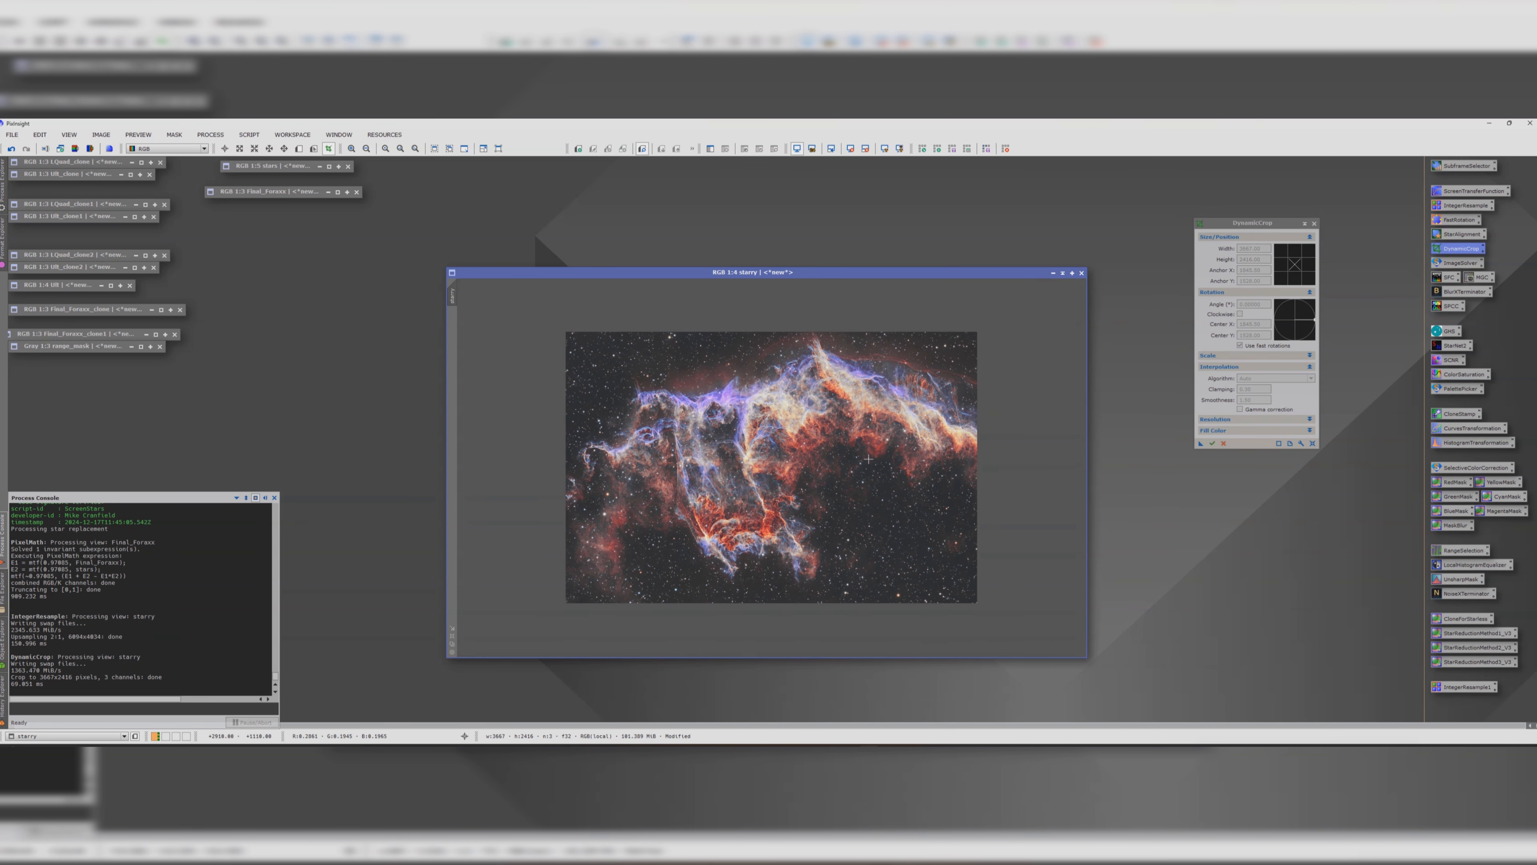